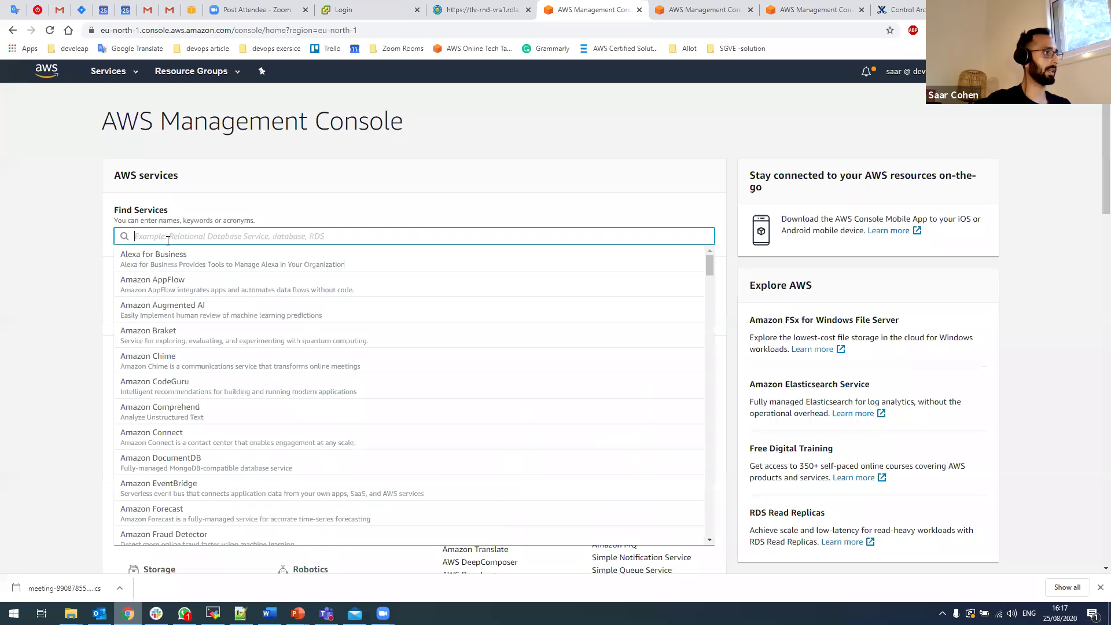
Step: Find the VPC service among the AWS services and open its dashboard
{"action": "type", "text": "cpv"}
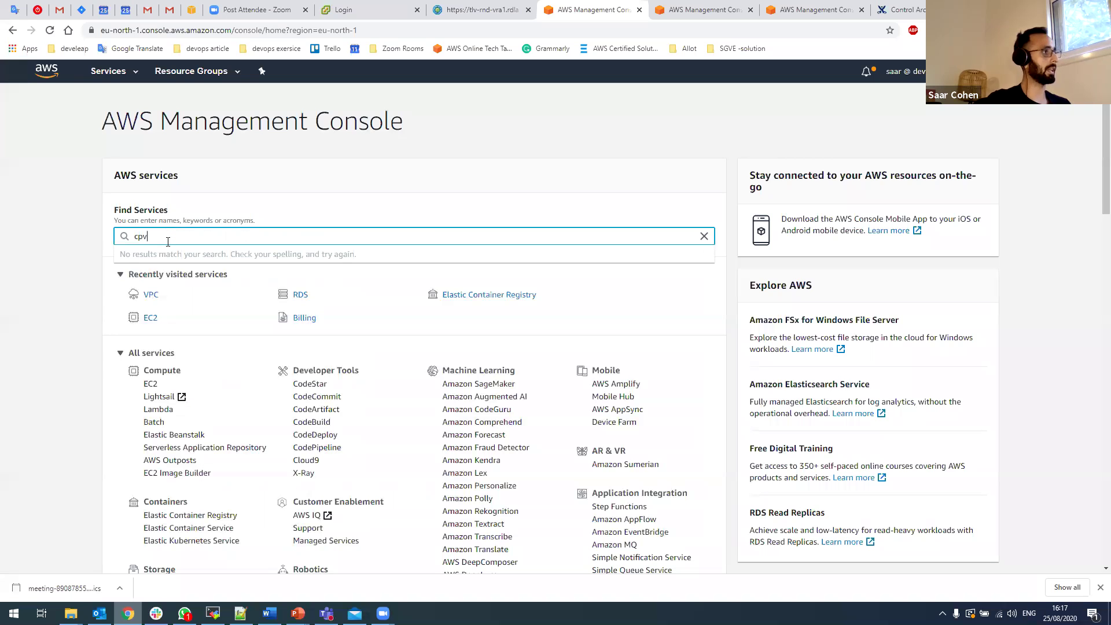
{"action": "key", "text": "BackSpace"}
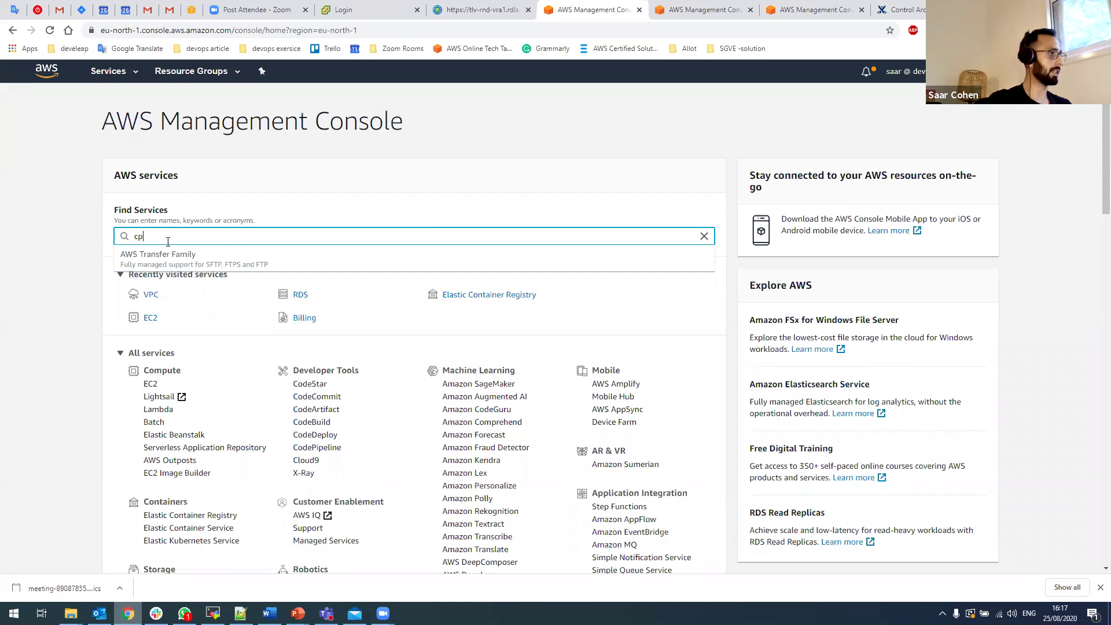
{"action": "key", "text": "BackSpace"}
{"action": "key", "text": "BackSpace"}
{"action": "type", "text": "vpc"}
{"action": "left_click", "coordinate": [89, 153]}
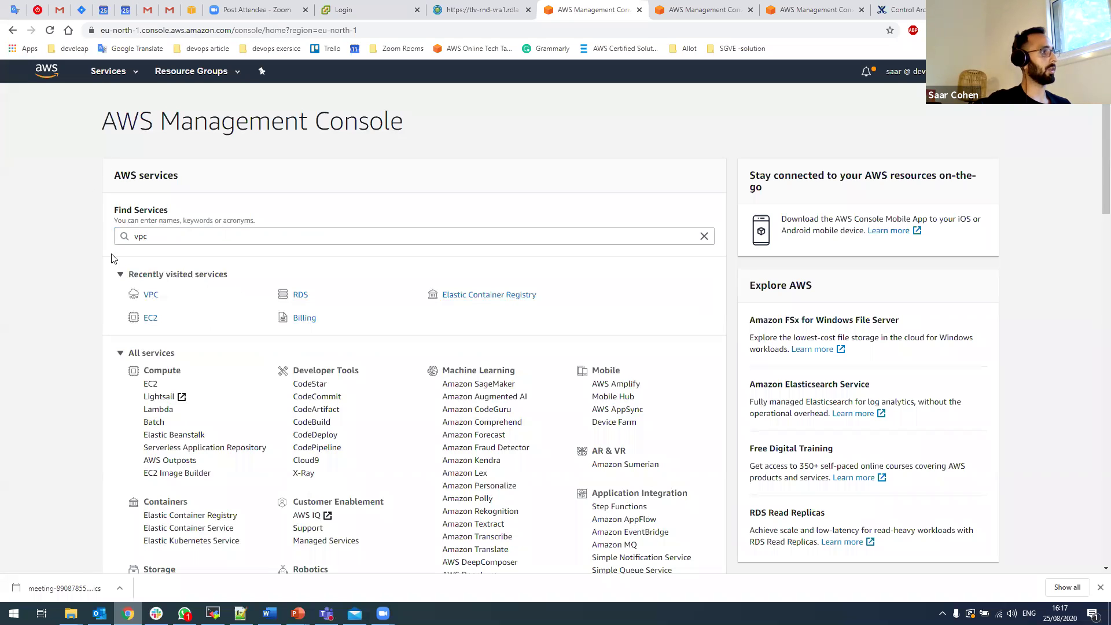
{"action": "left_click", "coordinate": [150, 300]}
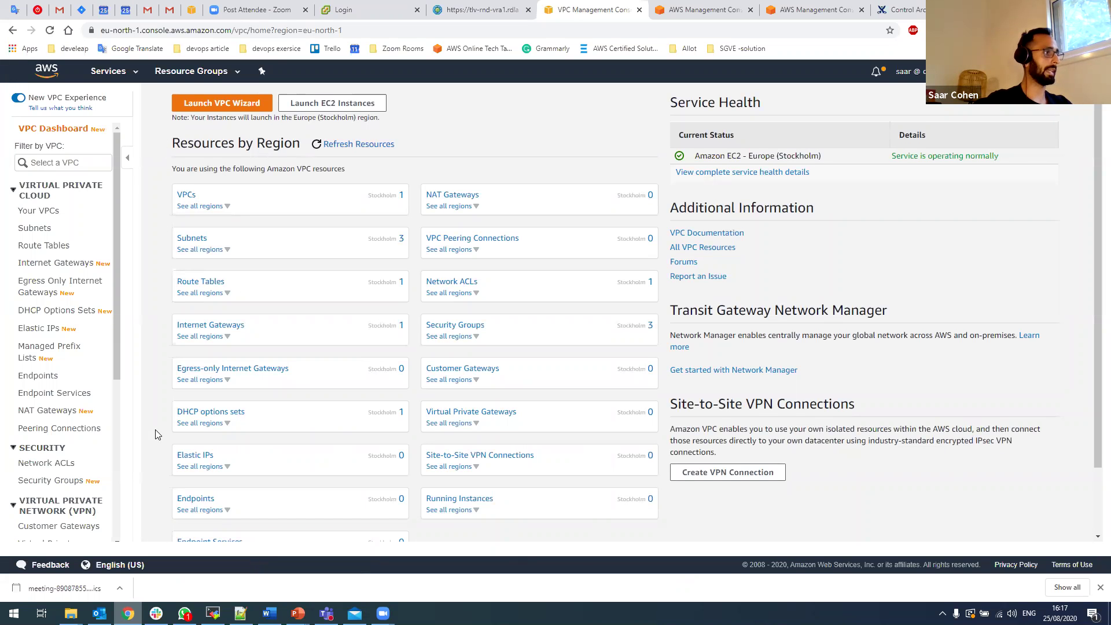
Step: Open the list of VPCs in the region and examine the existing VPC's IPv4 CIDR
{"action": "scroll", "coordinate": [177, 494], "scroll_direction": "down", "scroll_amount": 1}
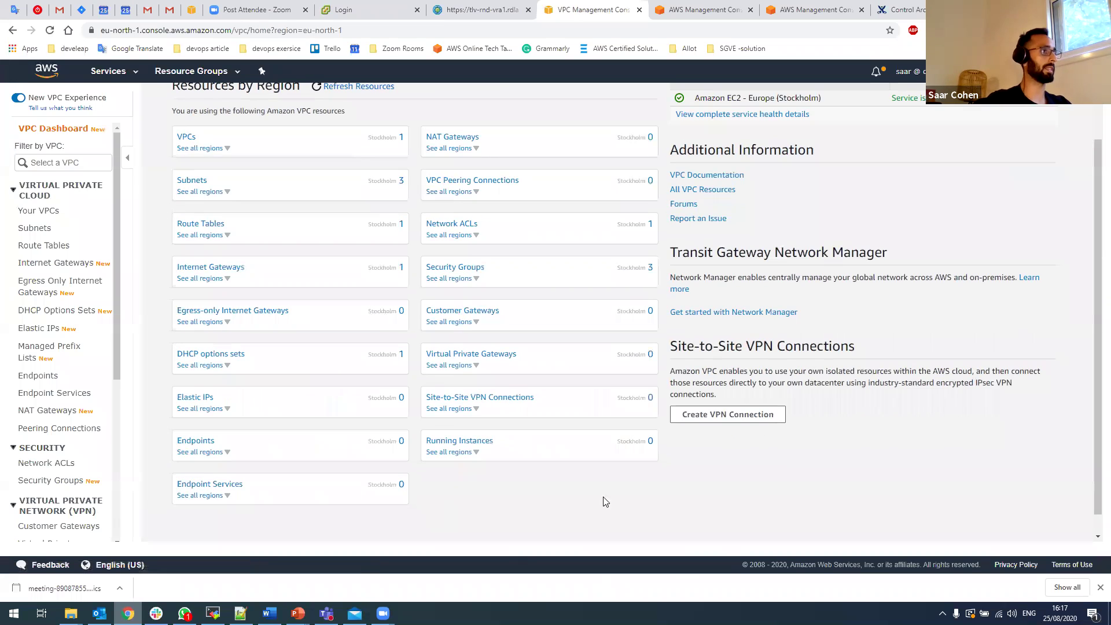
{"action": "scroll", "coordinate": [260, 271], "scroll_direction": "up", "scroll_amount": 1}
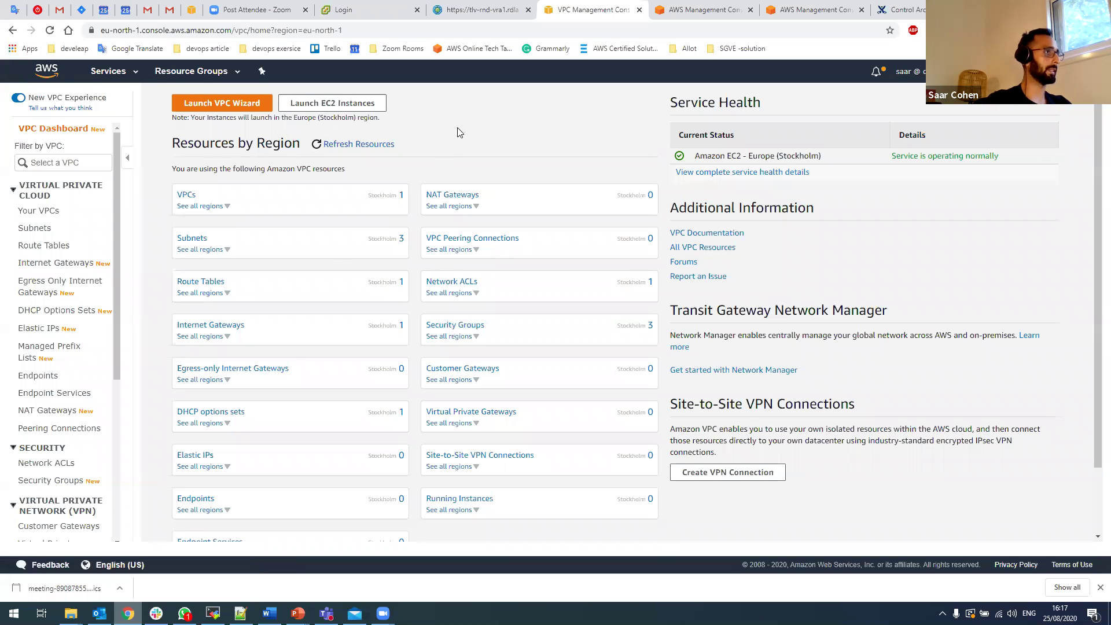
{"action": "scroll", "coordinate": [248, 298], "scroll_direction": "down", "scroll_amount": 1}
{"action": "scroll", "coordinate": [214, 243], "scroll_direction": "up", "scroll_amount": 1}
{"action": "left_click", "coordinate": [200, 208]}
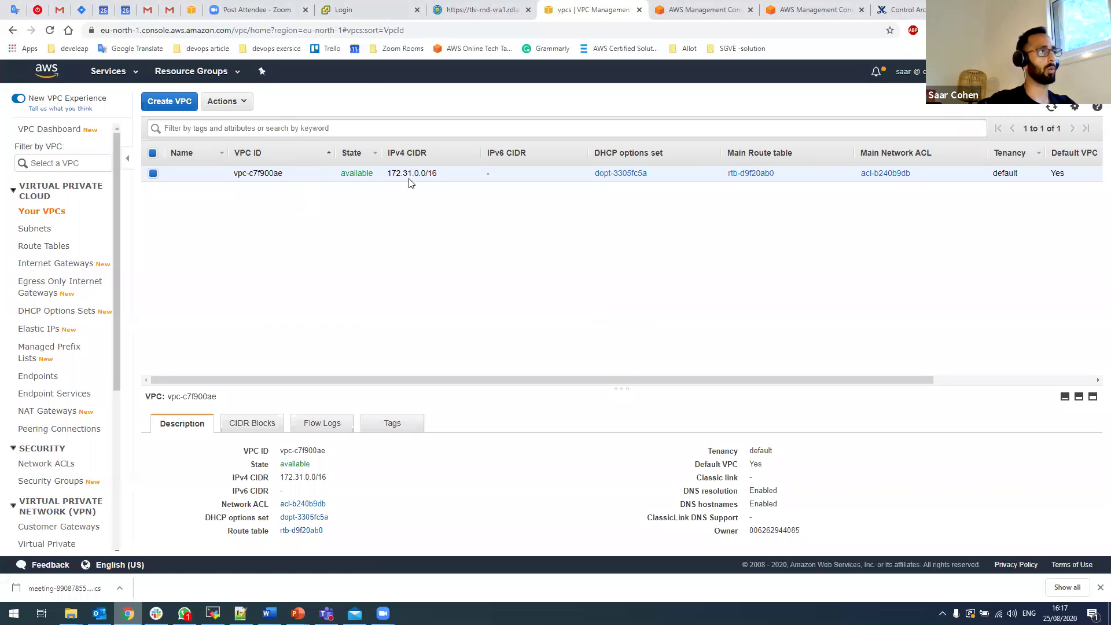
{"action": "left_click_drag", "start_coordinate": [388, 174], "coordinate": [413, 173]}
{"action": "left_click", "coordinate": [411, 177]}
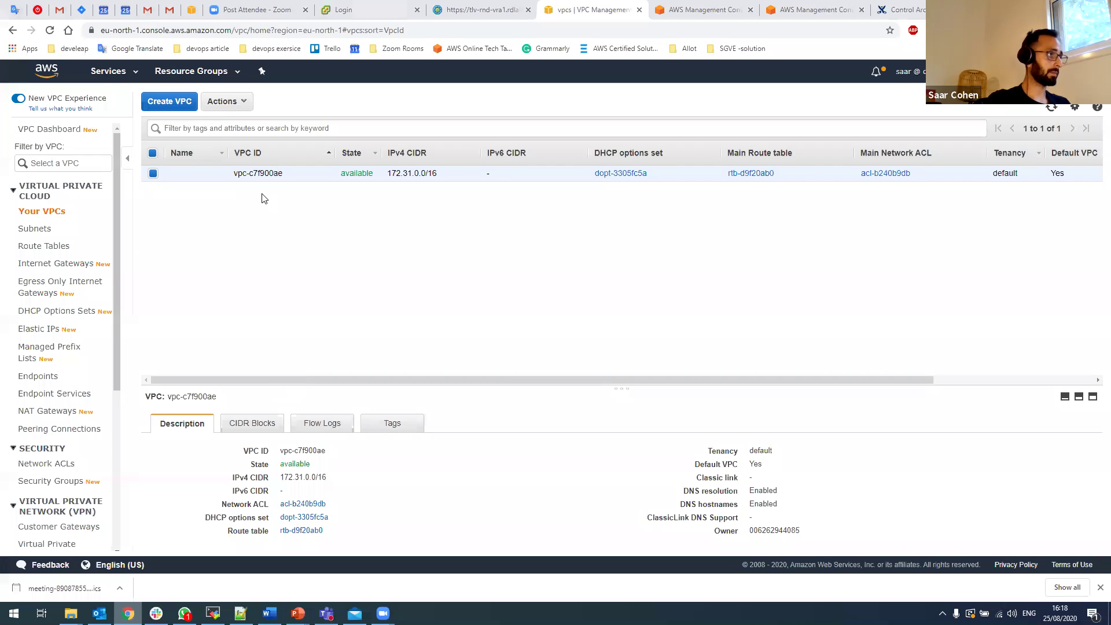
Step: Start creating a new VPC with the name tag Saar-test
{"action": "left_click", "coordinate": [190, 101]}
{"action": "left_click", "coordinate": [187, 186]}
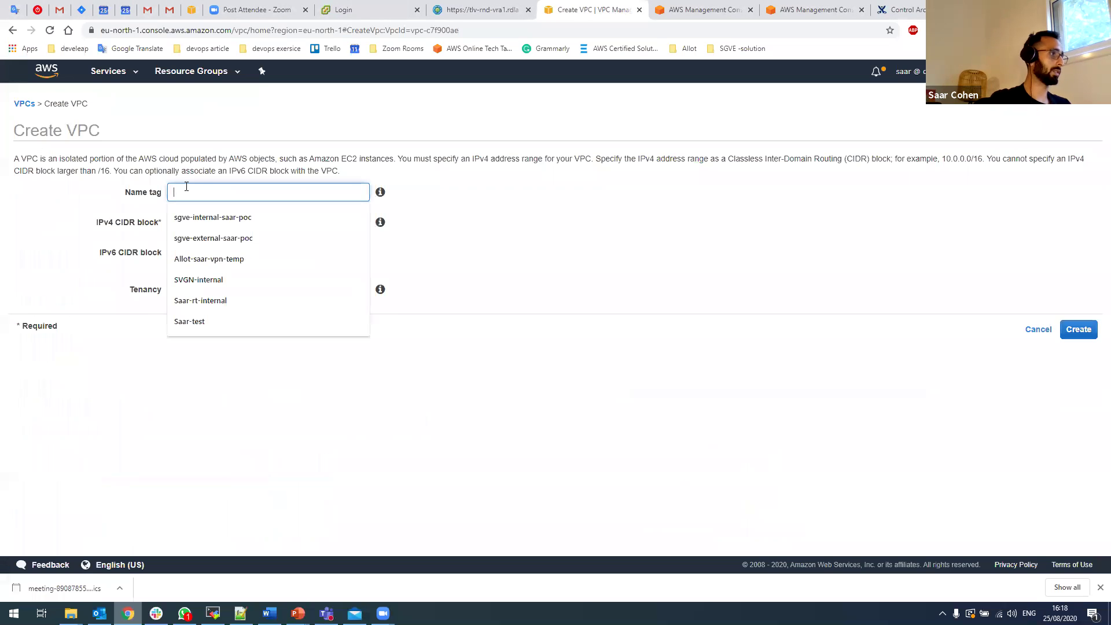
{"action": "key", "text": "Up"}
{"action": "key", "text": "Return"}
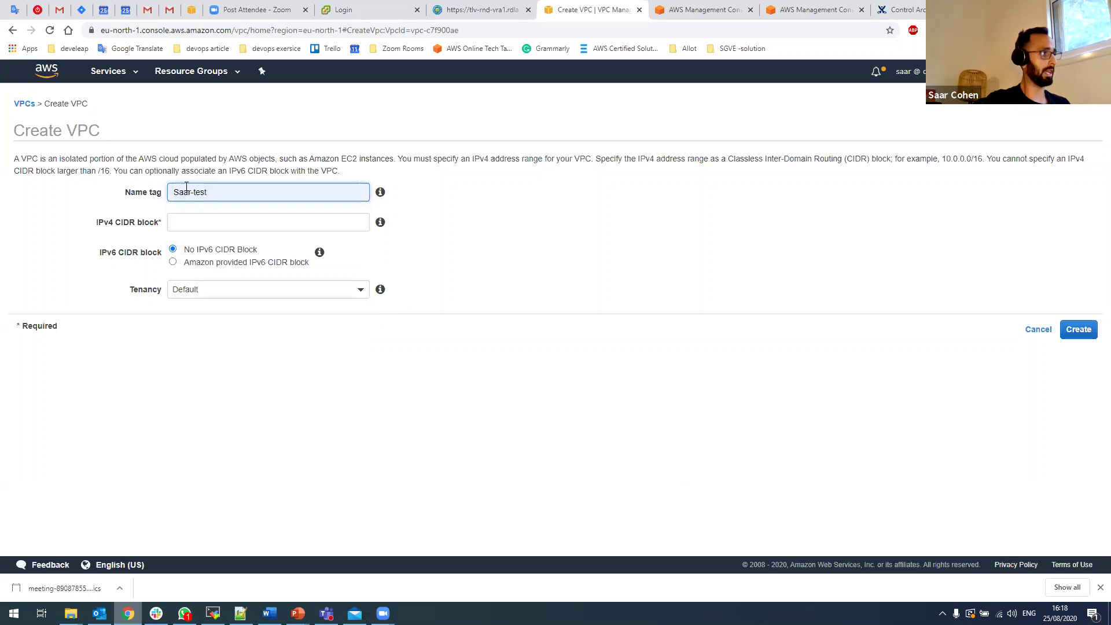
Step: Set the VPC's IPv4 CIDR block to 10.0.0.0/16, create it and return to the VPC list
{"action": "left_click", "coordinate": [205, 219]}
{"action": "type", "text": "10.0.0."}
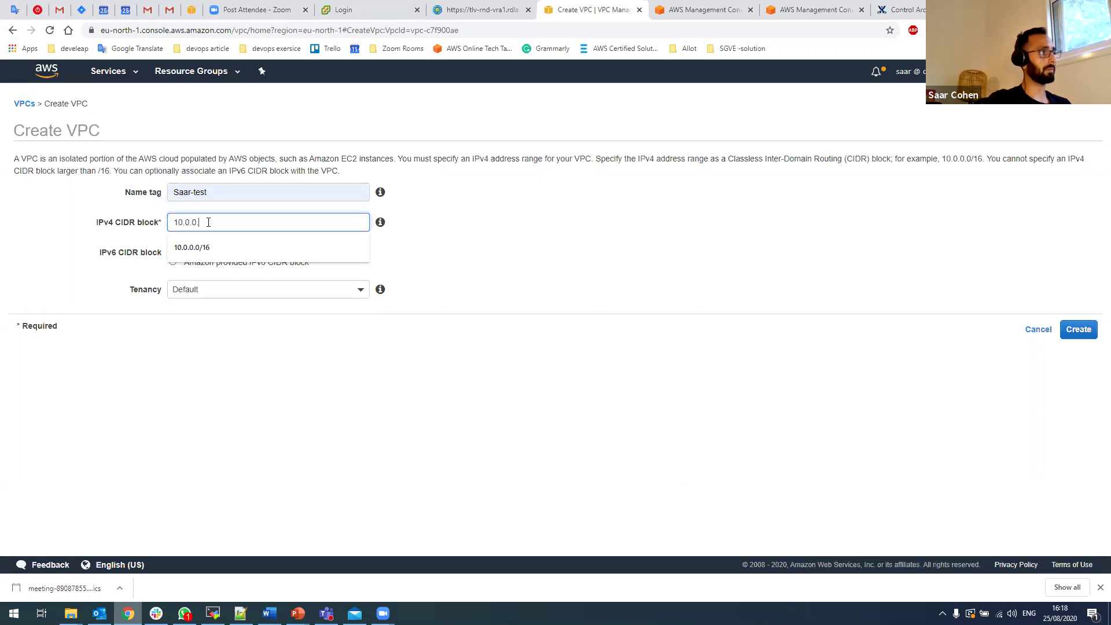
{"action": "type", "text": "0/"}
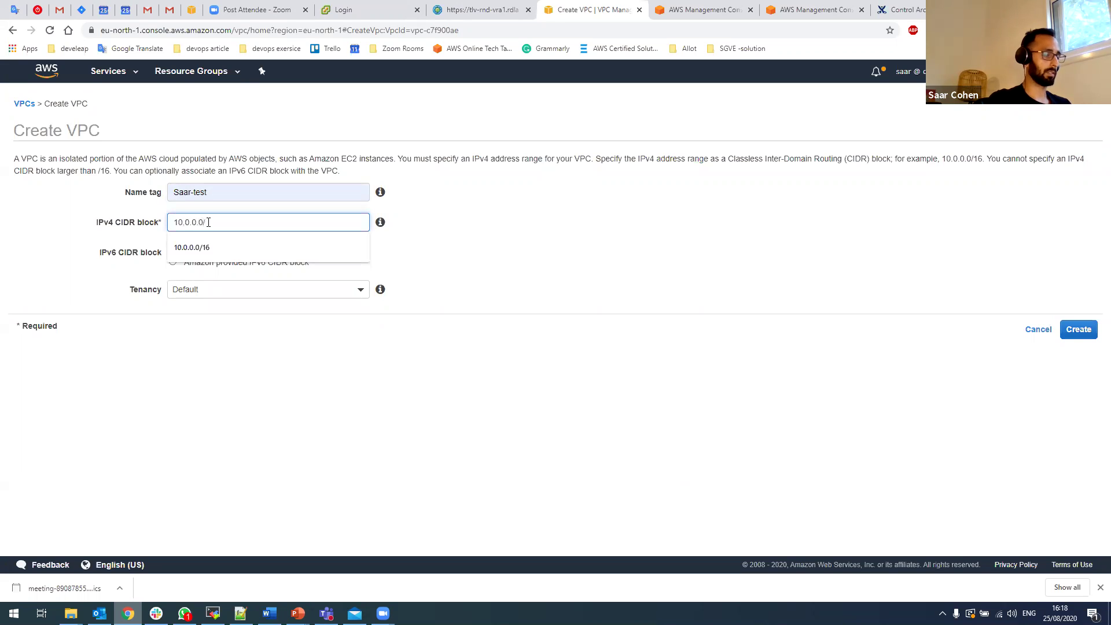
{"action": "type", "text": "16"}
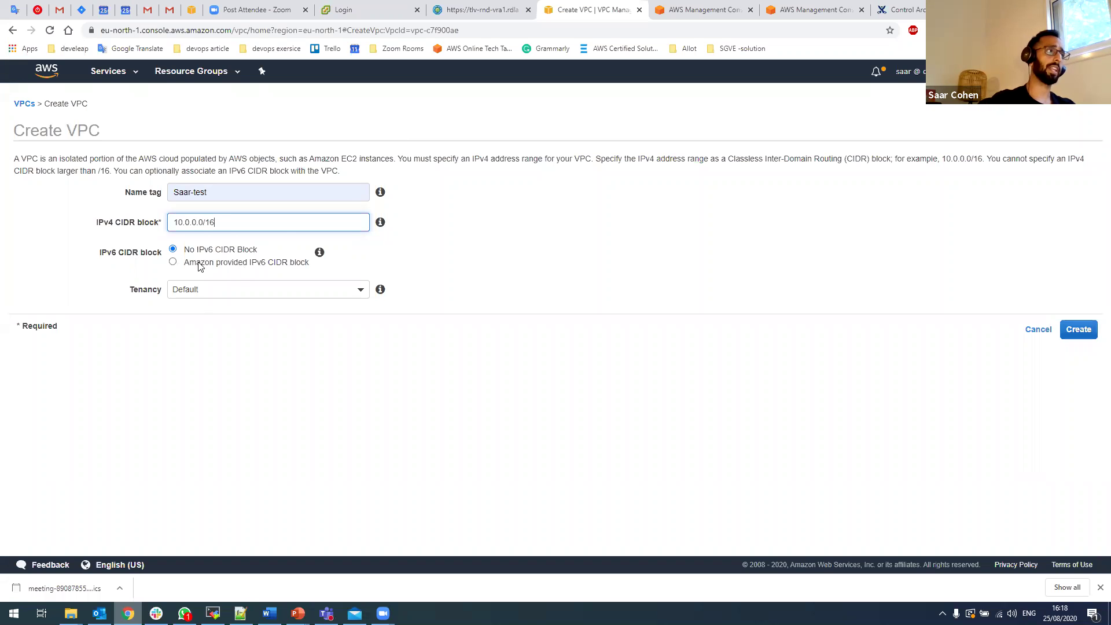
{"action": "left_click", "coordinate": [1077, 342]}
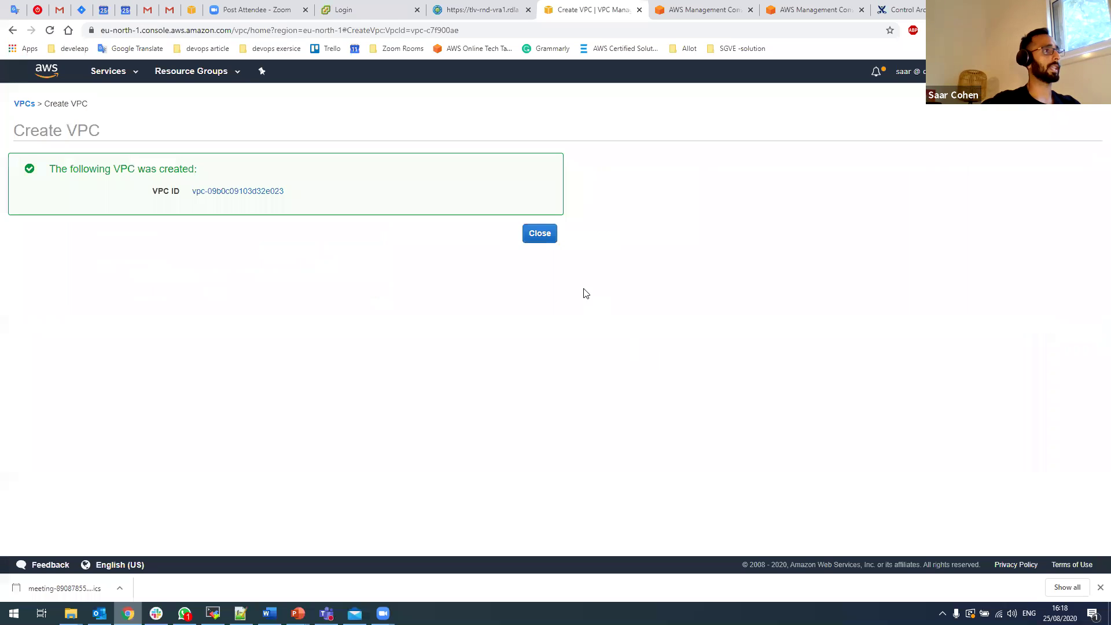
{"action": "left_click", "coordinate": [544, 240]}
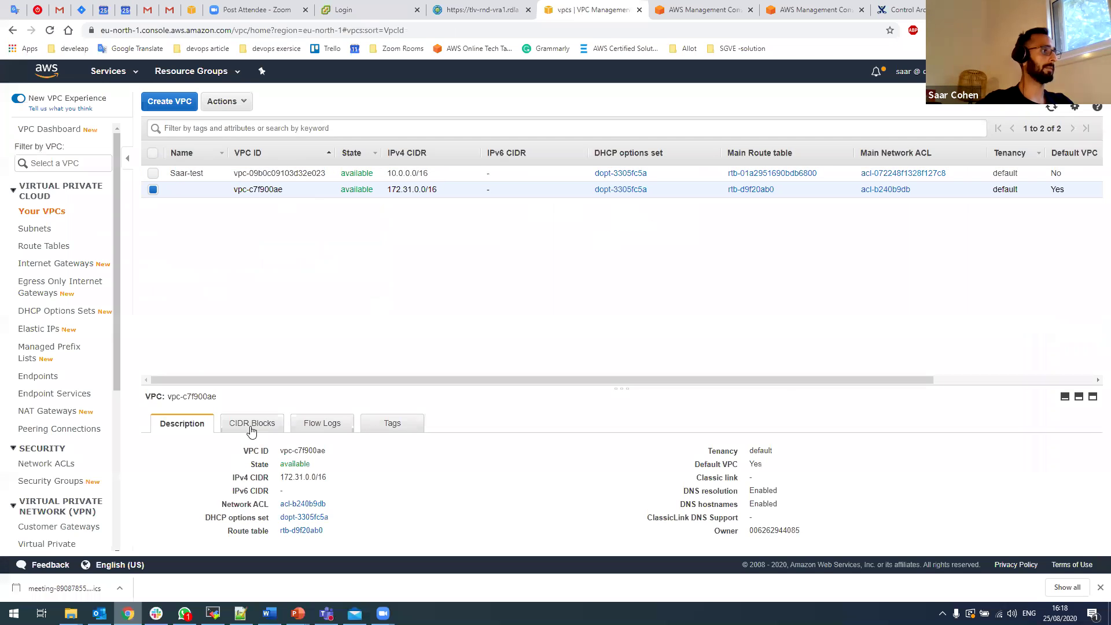
Step: Start creating a new subnet with the name tag saar-test-subnet
{"action": "left_click", "coordinate": [33, 232]}
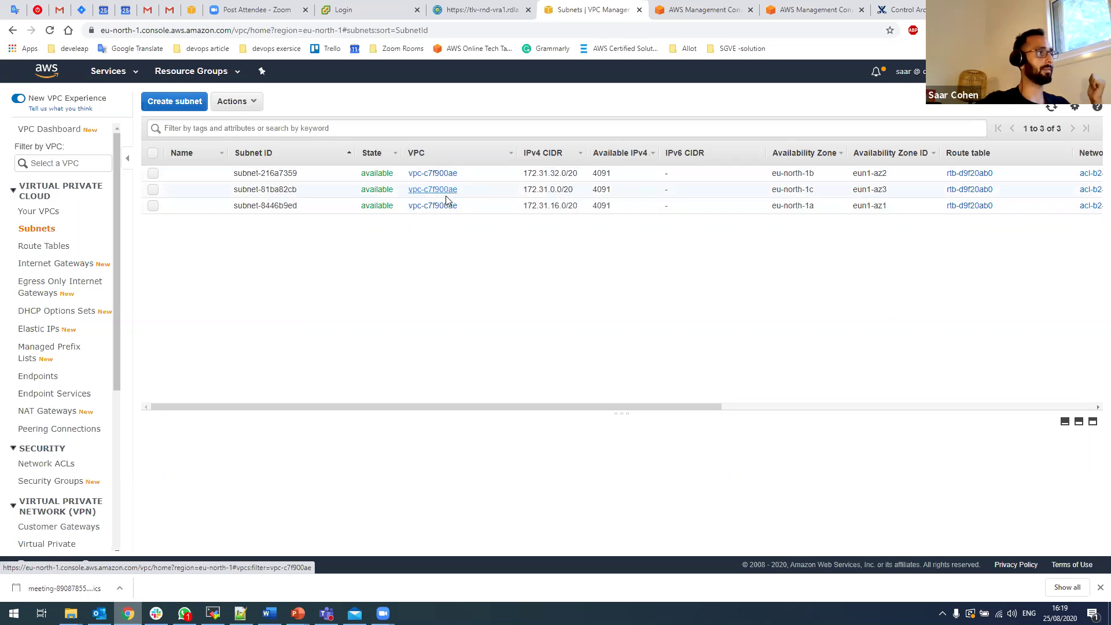
{"action": "left_click", "coordinate": [185, 110]}
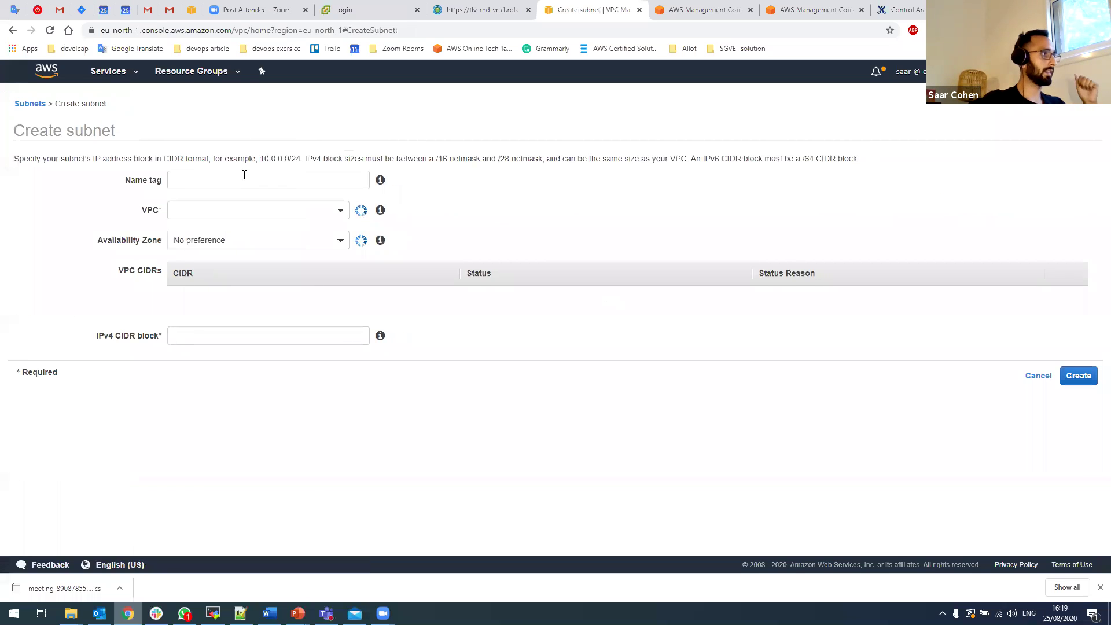
{"action": "left_click", "coordinate": [245, 176]}
{"action": "type", "text": "saar-"}
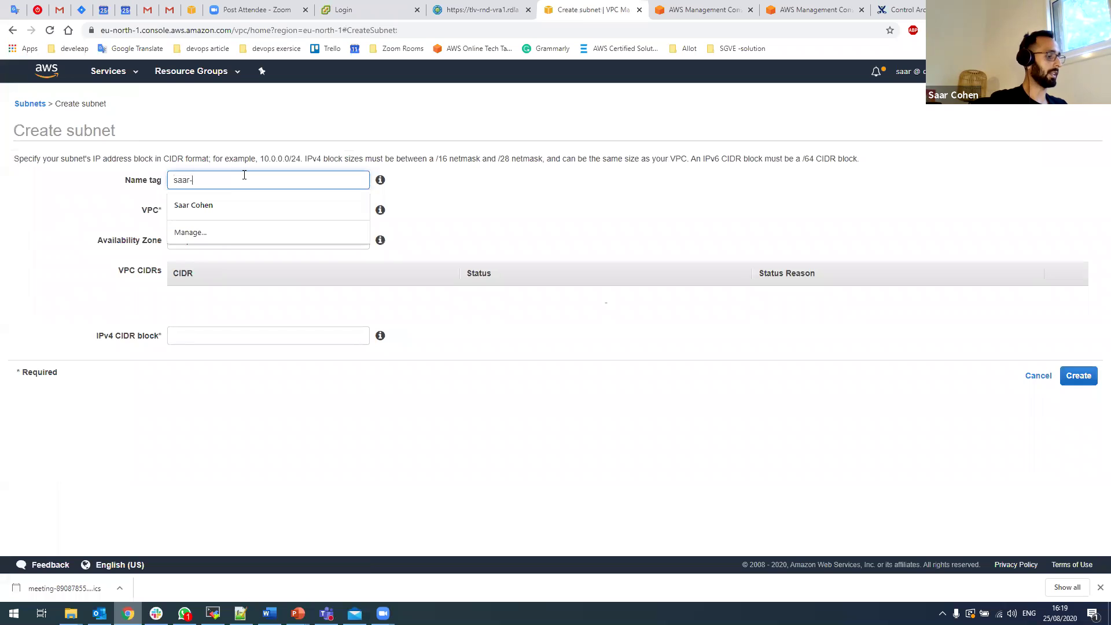
{"action": "type", "text": "test-subnet"}
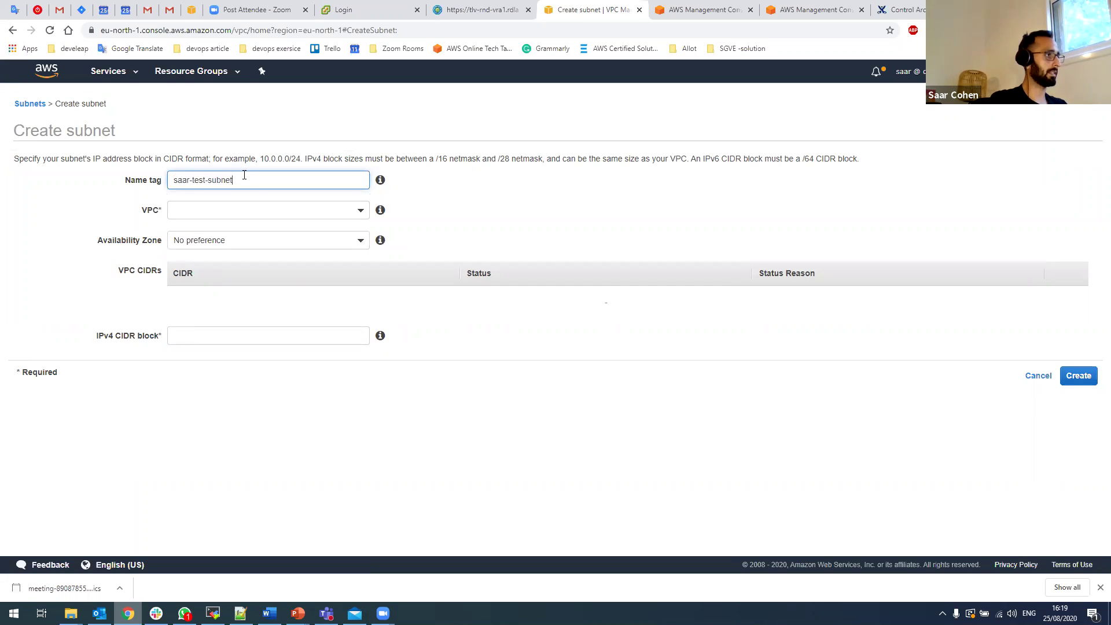
Step: Assign the subnet to the Saar-test VPC and the eu-north-1a availability zone
{"action": "left_click", "coordinate": [242, 208]}
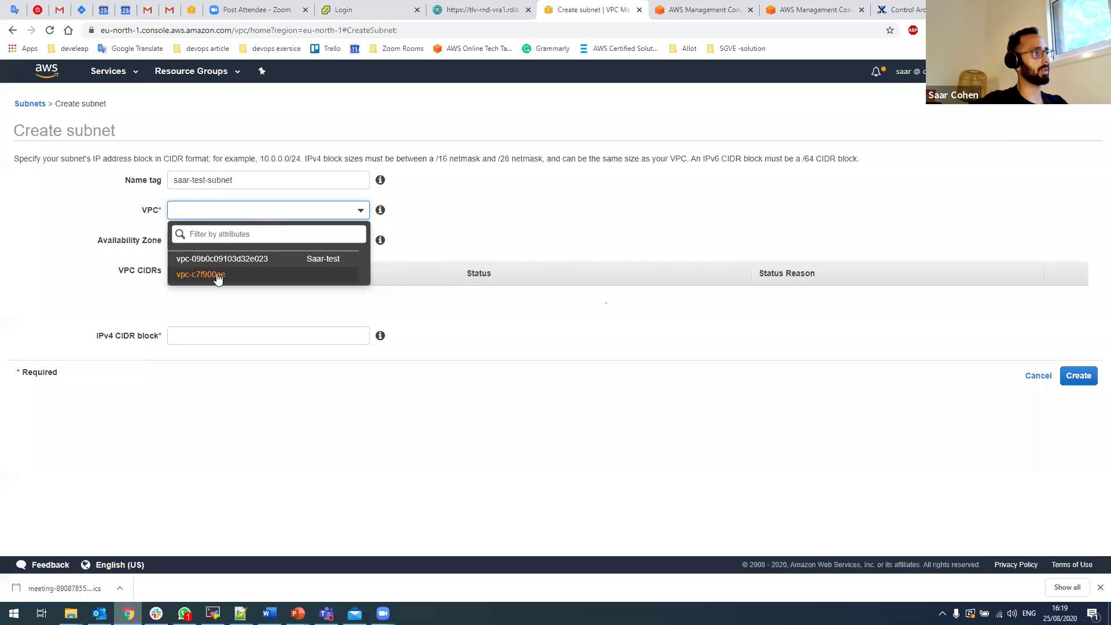
{"action": "left_click", "coordinate": [305, 262]}
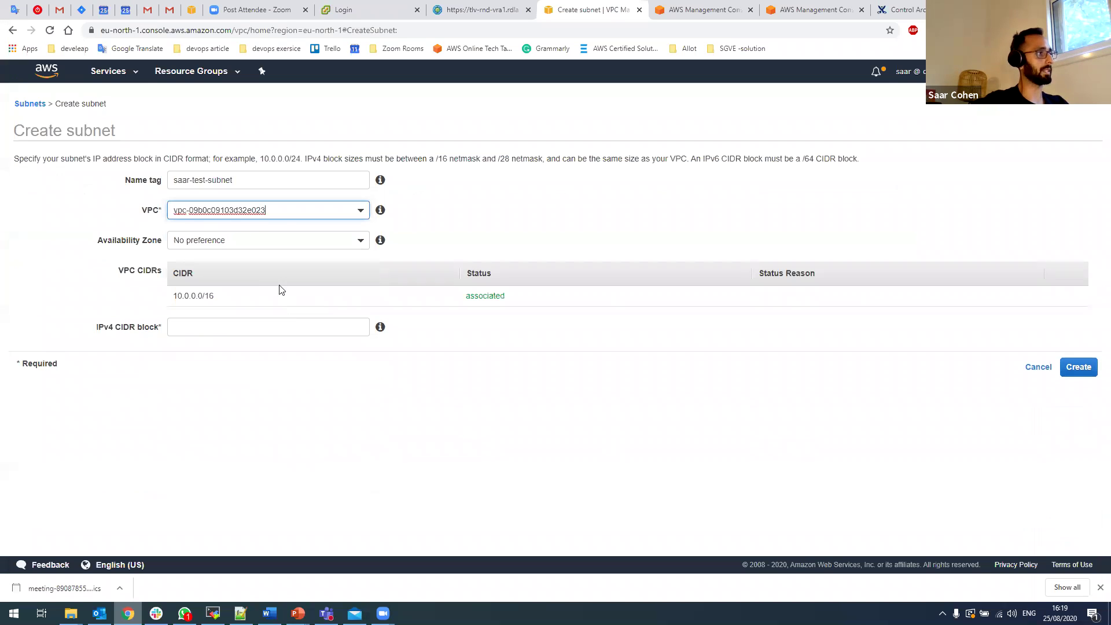
{"action": "left_click", "coordinate": [273, 243]}
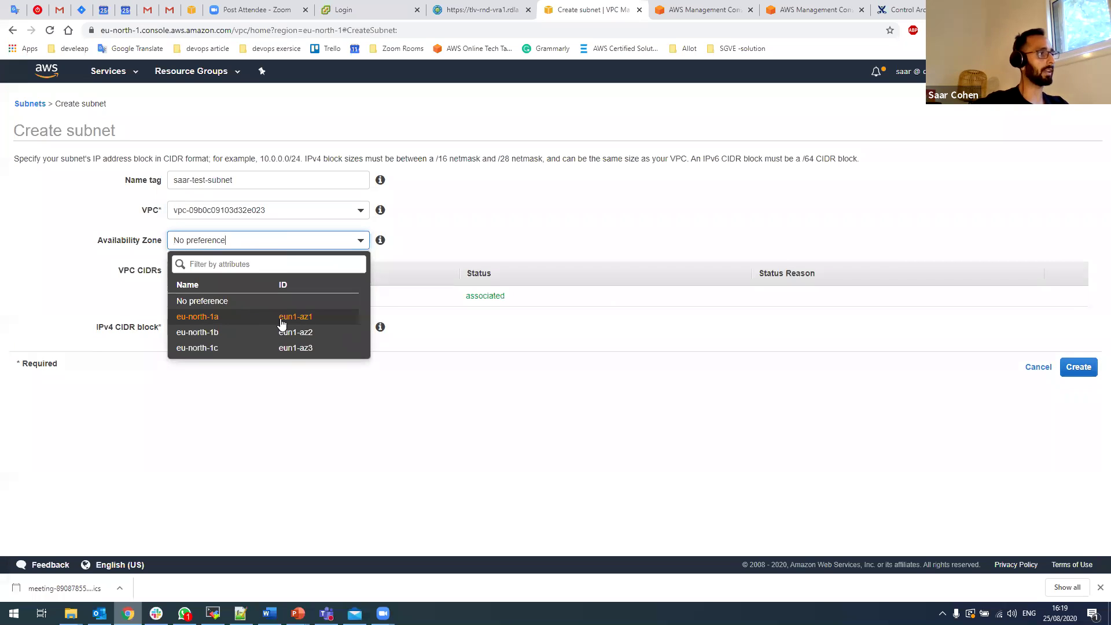
{"action": "left_click", "coordinate": [252, 323]}
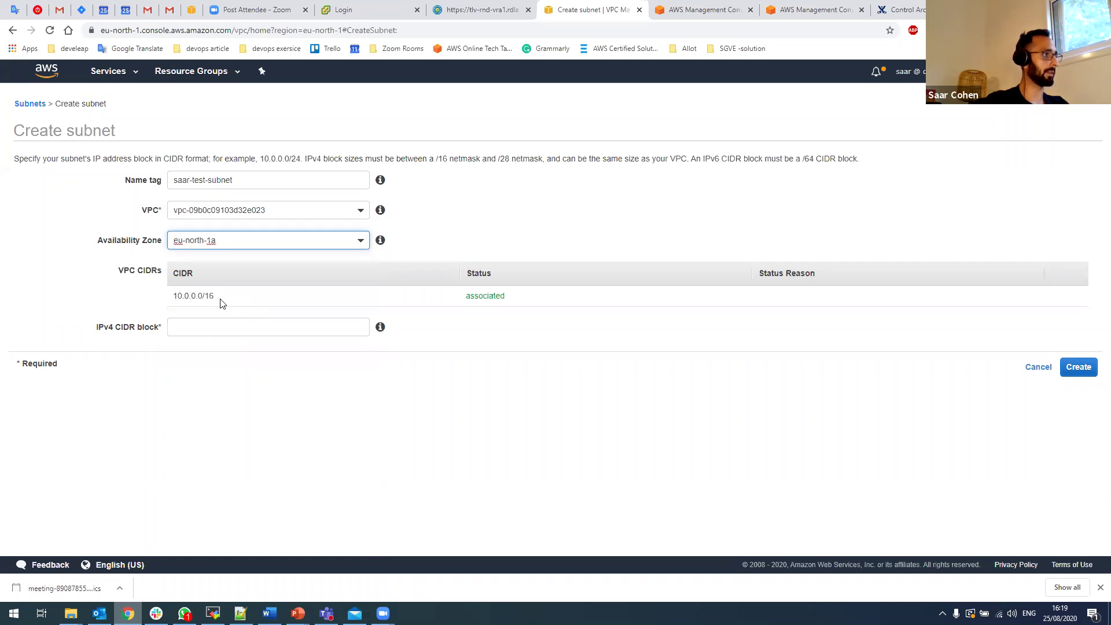
Step: Set the subnet's IPv4 CIDR block to 10.0.0.0/24, create it and return to the subnet list
{"action": "left_click", "coordinate": [191, 326]}
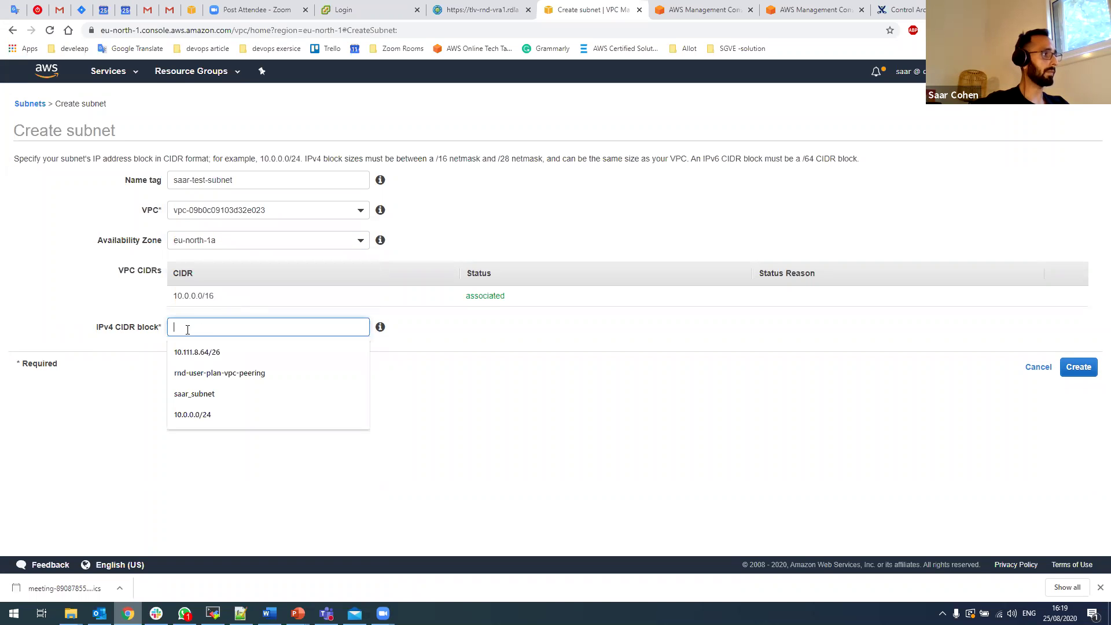
{"action": "left_click", "coordinate": [107, 327]}
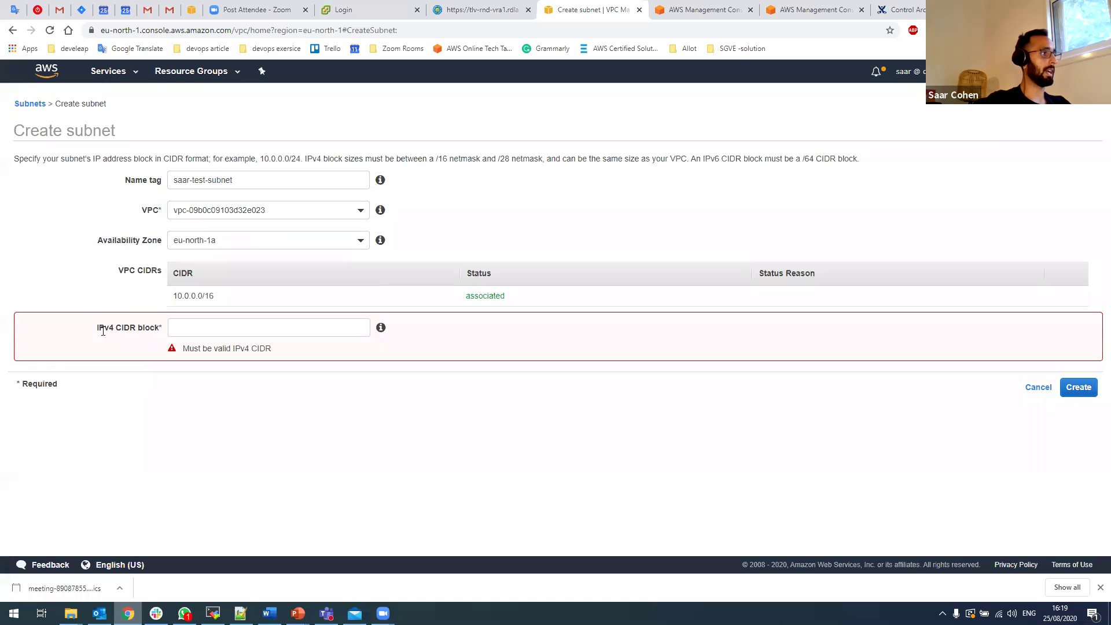
{"action": "left_click", "coordinate": [188, 328]}
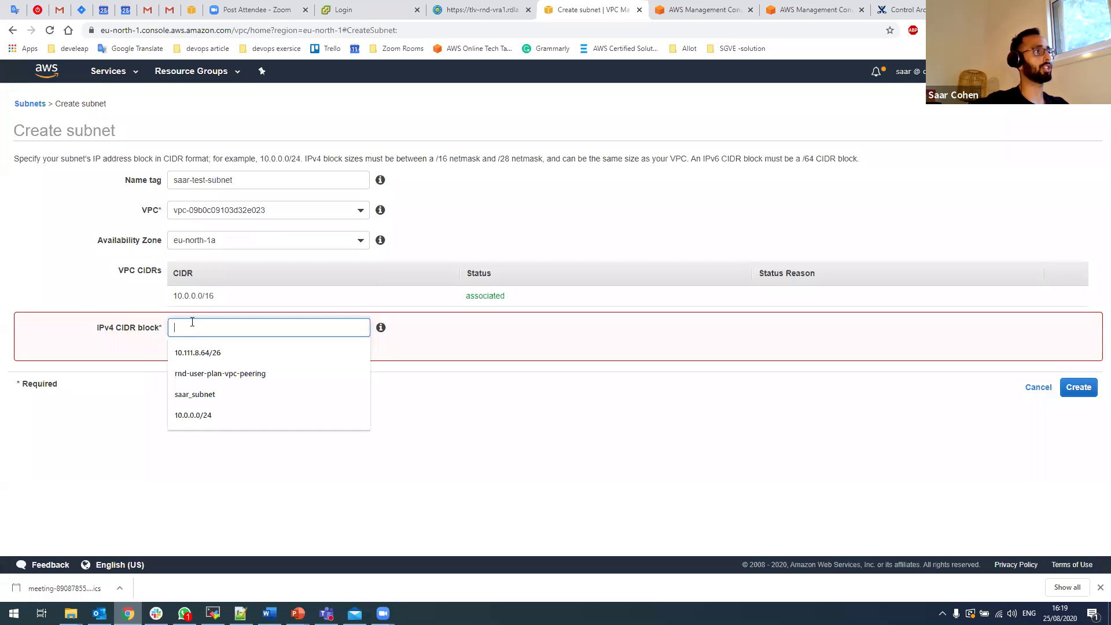
{"action": "left_click_drag", "start_coordinate": [214, 296], "coordinate": [161, 300]}
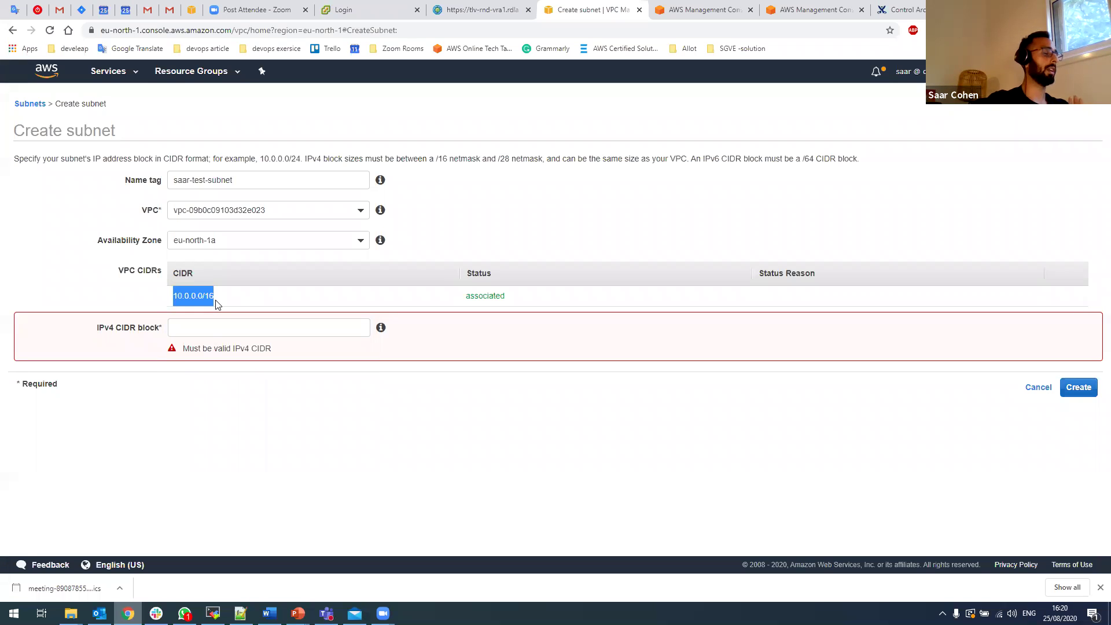
{"action": "left_click", "coordinate": [216, 324]}
{"action": "type", "text": "10.0.0.0/24"}
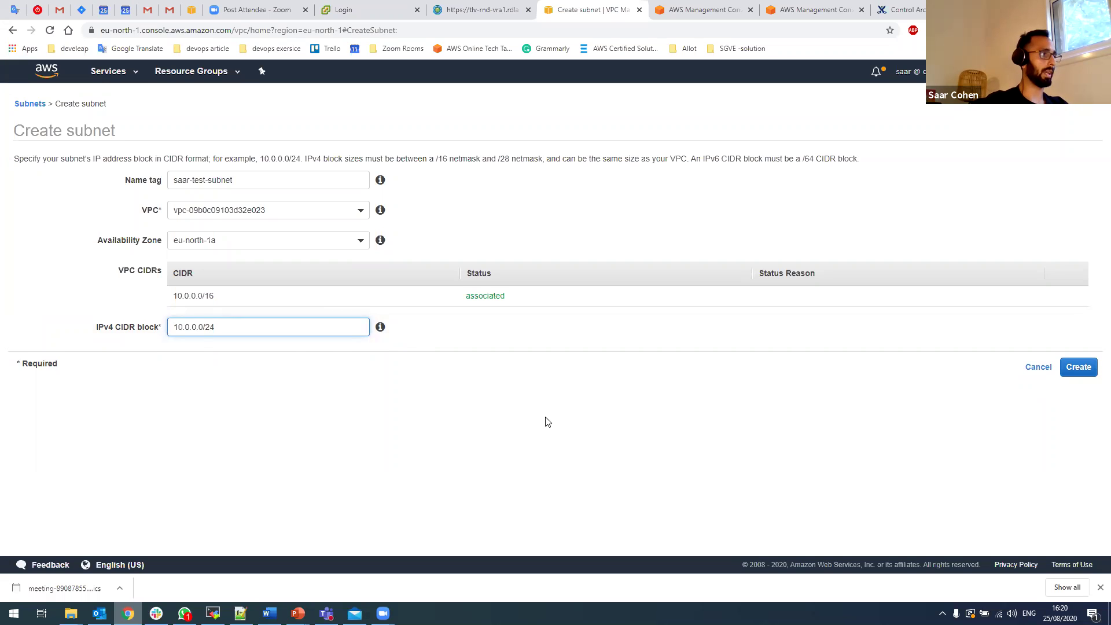
{"action": "left_click_drag", "start_coordinate": [176, 327], "coordinate": [197, 331]}
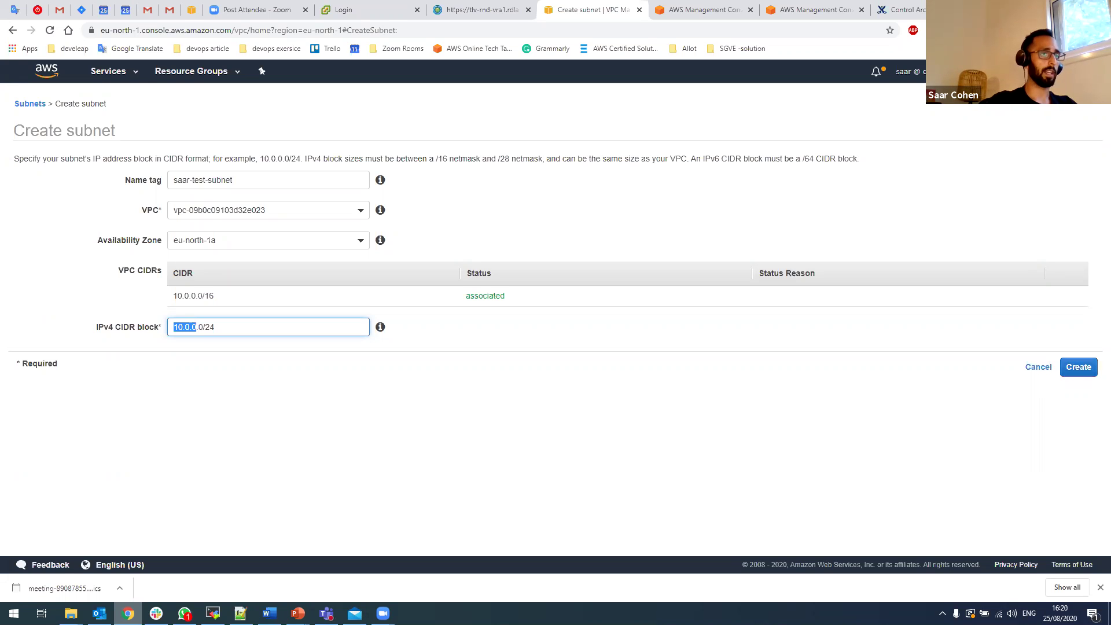
{"action": "left_click", "coordinate": [1067, 369]}
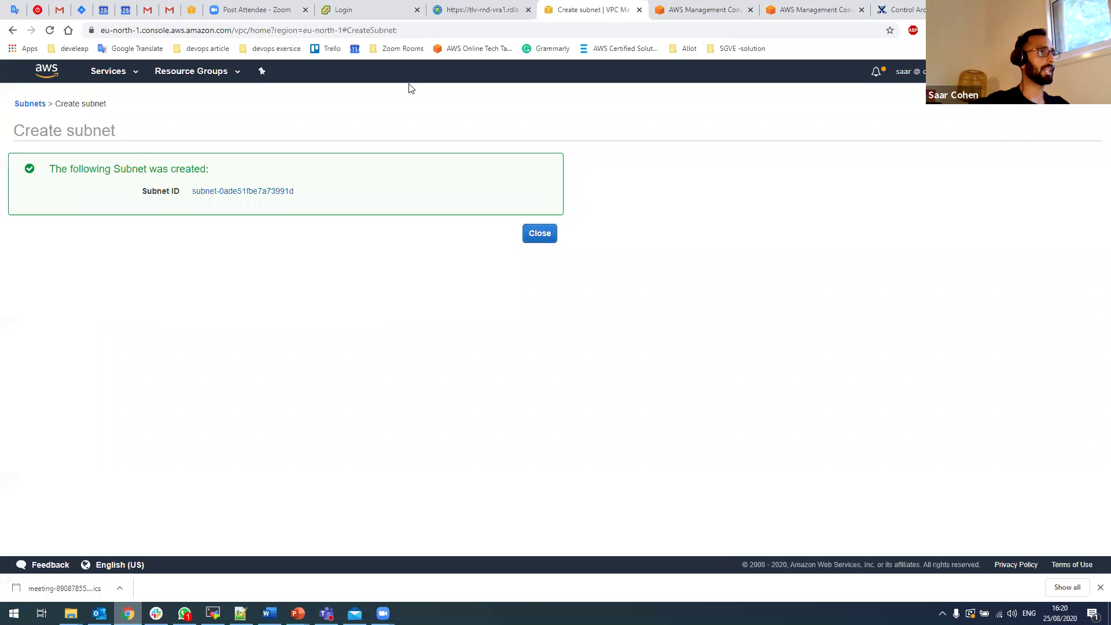
{"action": "left_click", "coordinate": [547, 243]}
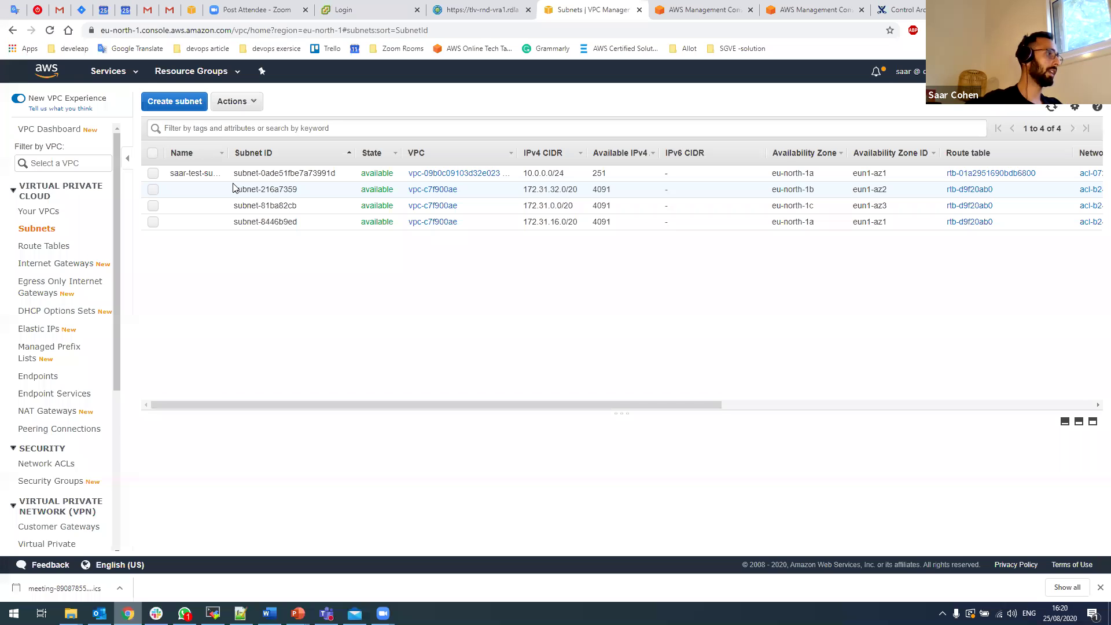
{"action": "scroll", "coordinate": [75, 271], "scroll_direction": "down", "scroll_amount": 1}
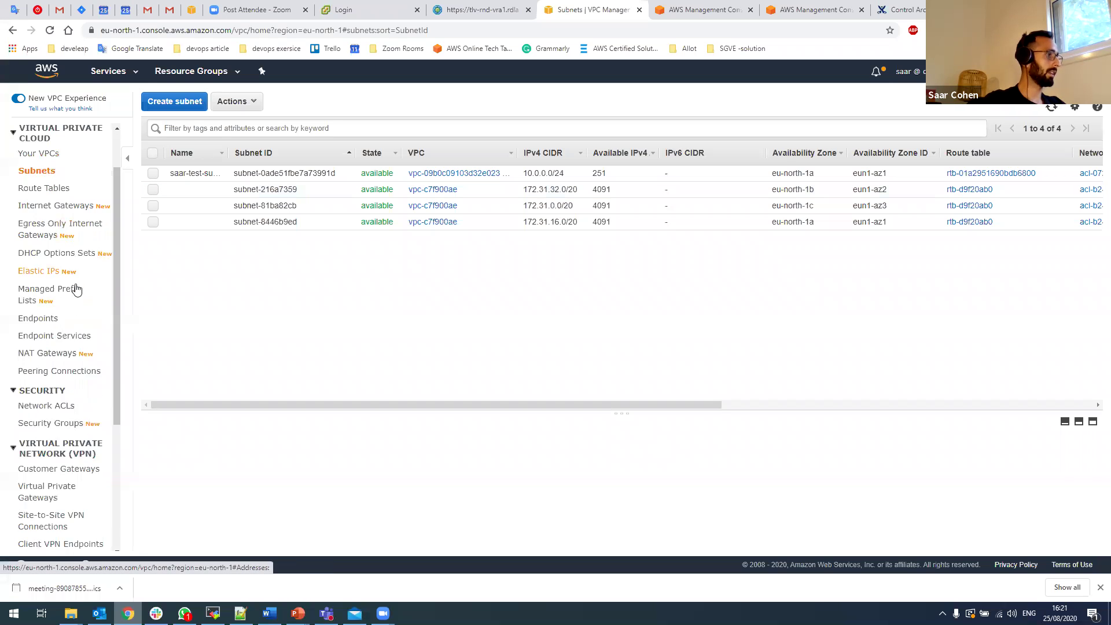
{"action": "scroll", "coordinate": [76, 289], "scroll_direction": "down", "scroll_amount": 4}
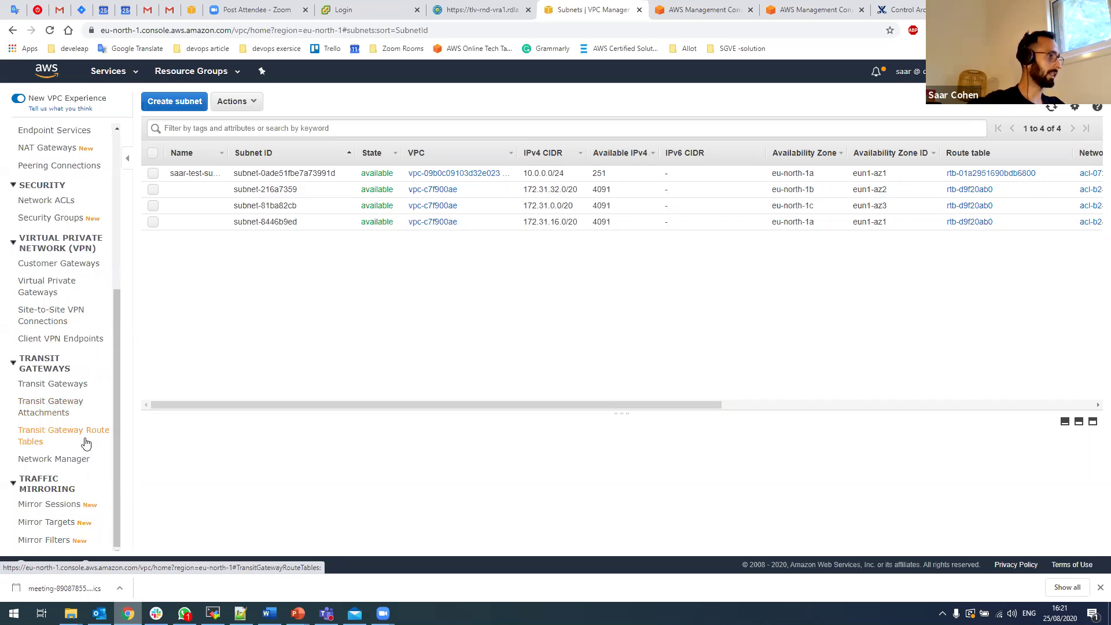
{"action": "scroll", "coordinate": [84, 431], "scroll_direction": "up", "scroll_amount": 2}
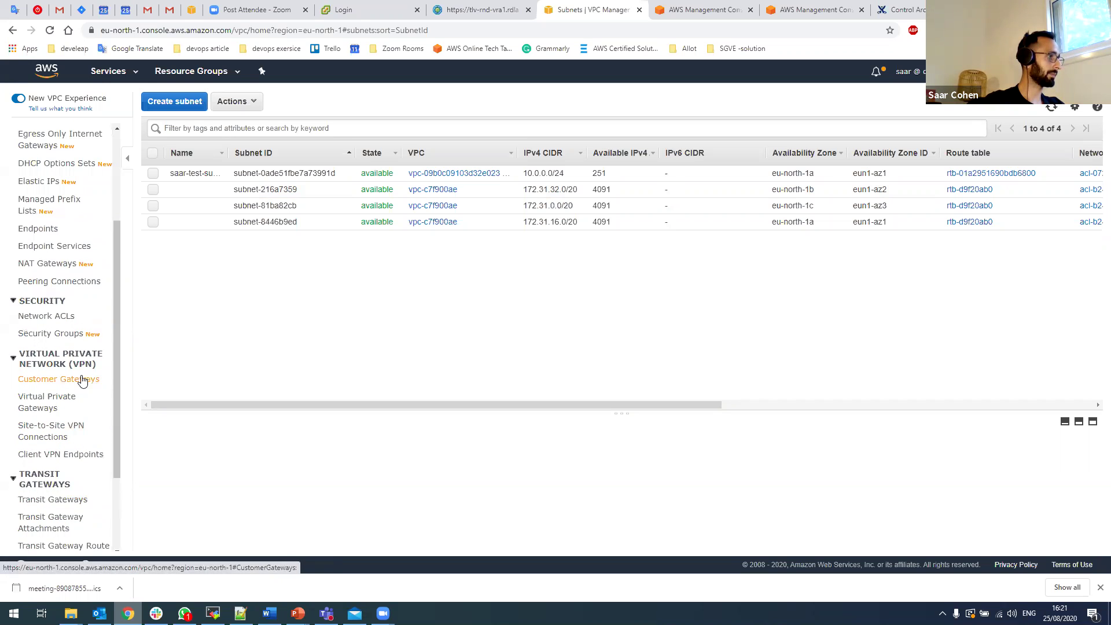
{"action": "scroll", "coordinate": [82, 380], "scroll_direction": "up", "scroll_amount": 2}
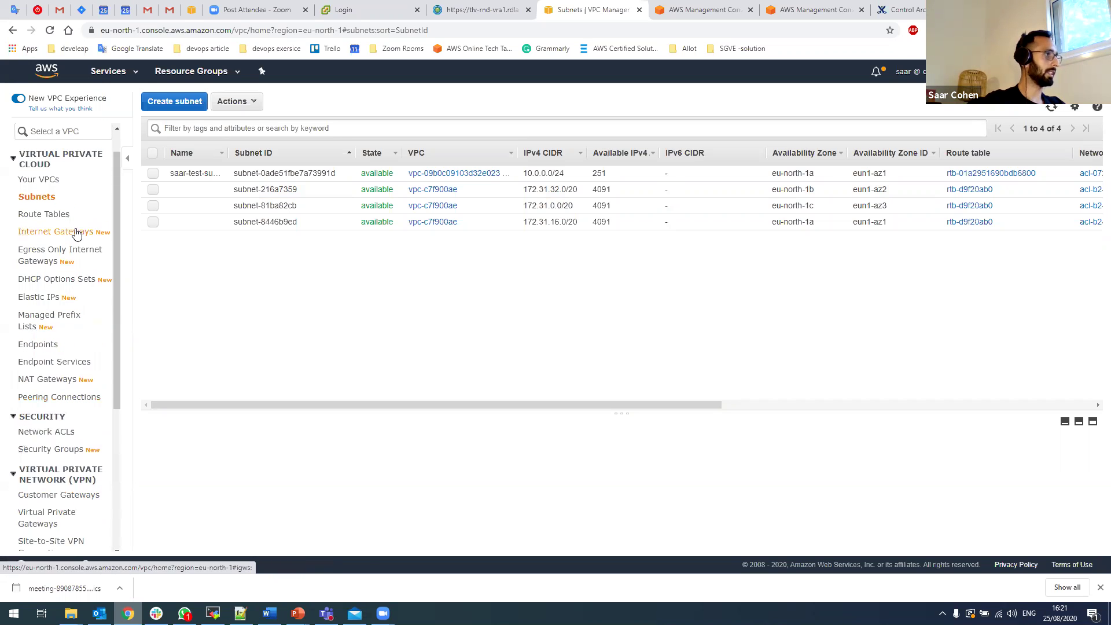
Step: Create a new internet gateway with the name tag saar-test-internet
{"action": "left_click", "coordinate": [76, 233]}
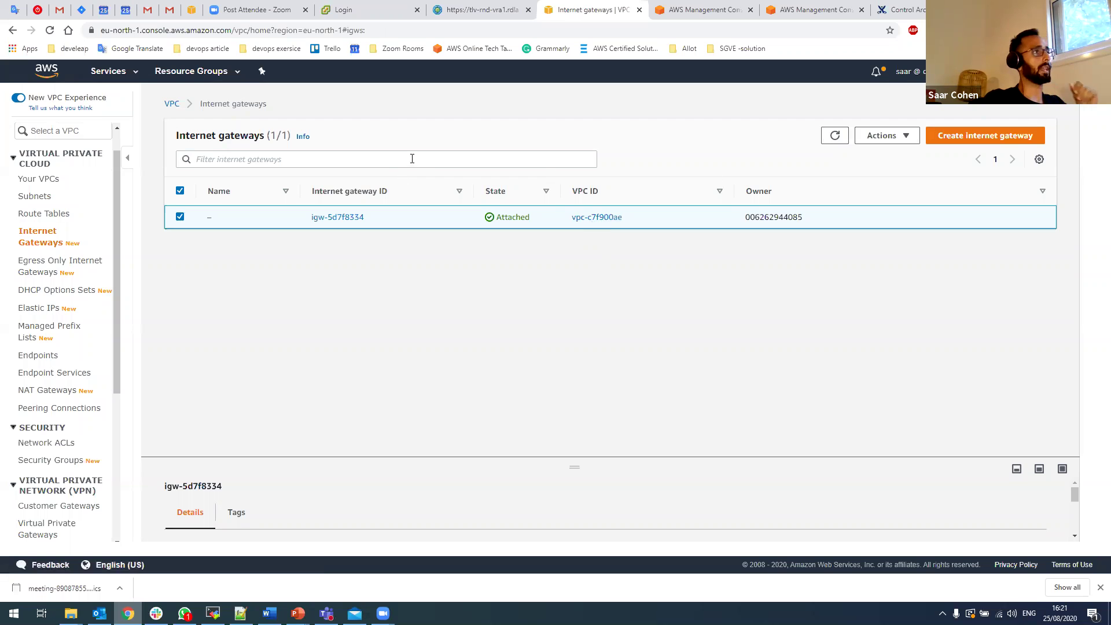
{"action": "left_click", "coordinate": [985, 137]}
{"action": "left_click", "coordinate": [124, 256]}
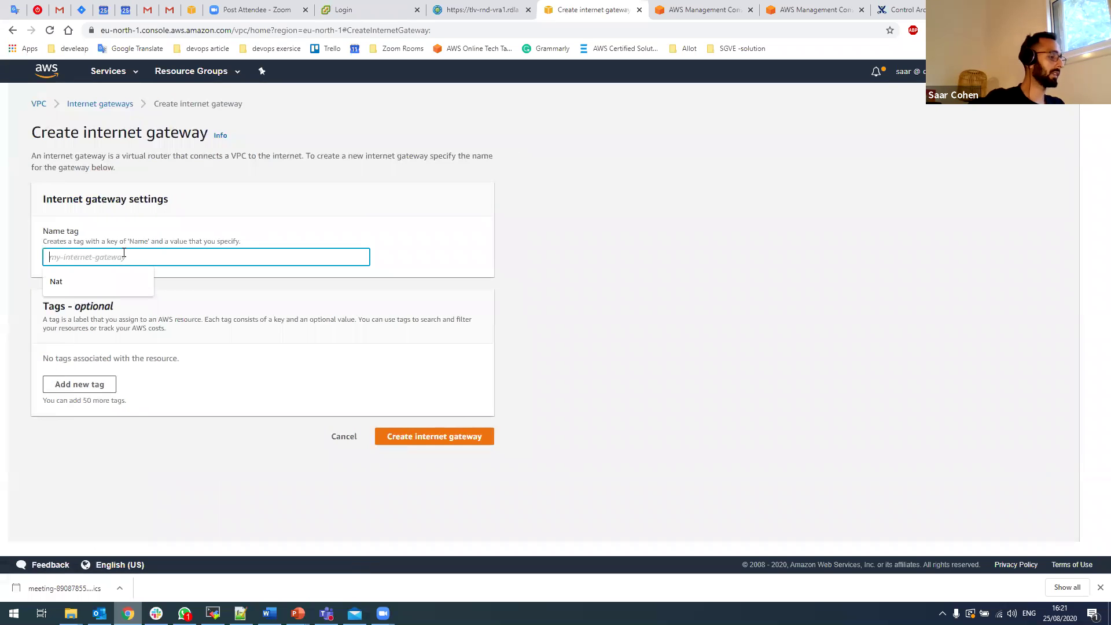
{"action": "type", "text": "saar-test-internetg"}
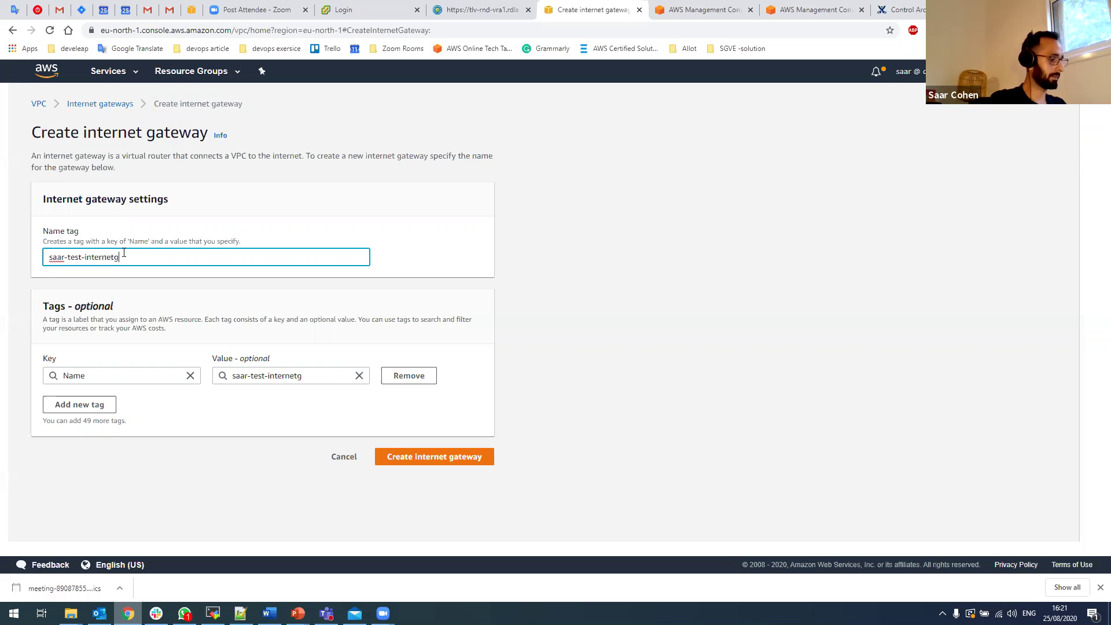
{"action": "key", "text": "BackSpace"}
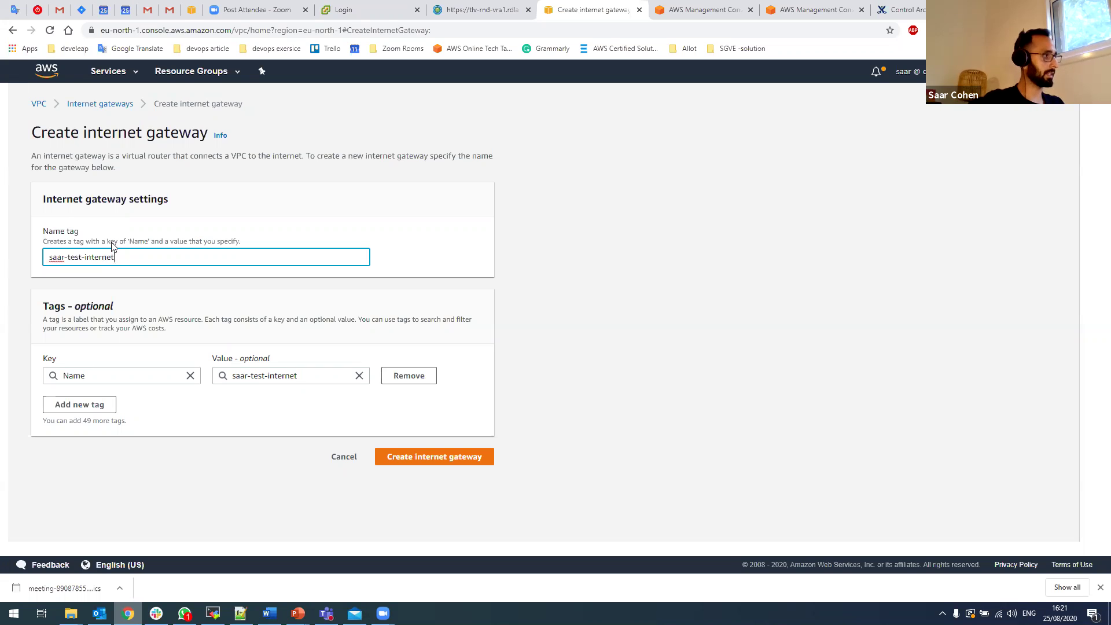
{"action": "left_click", "coordinate": [451, 455]}
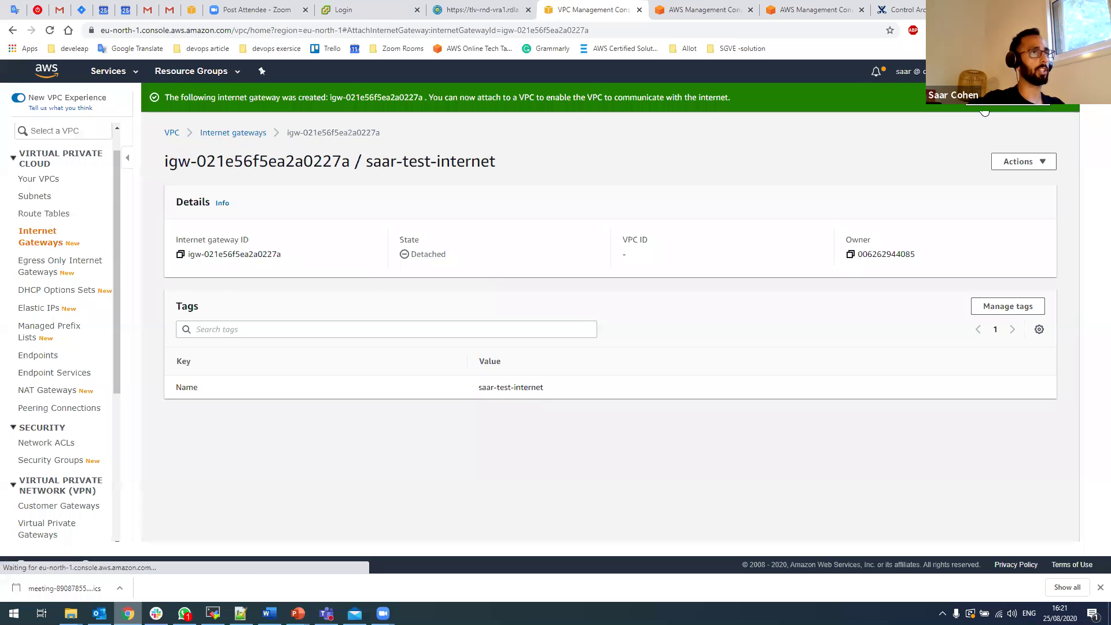
Step: Attach the new saar-test-internet gateway to the Saar-test VPC
{"action": "left_click", "coordinate": [983, 110]}
{"action": "left_click", "coordinate": [64, 240]}
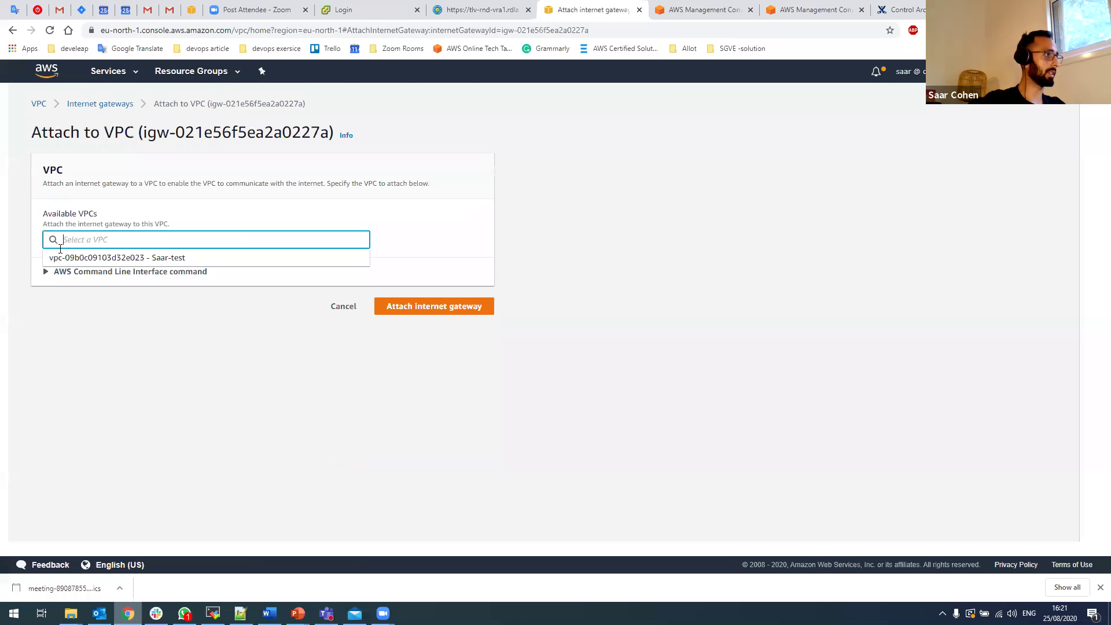
{"action": "left_click", "coordinate": [88, 262]}
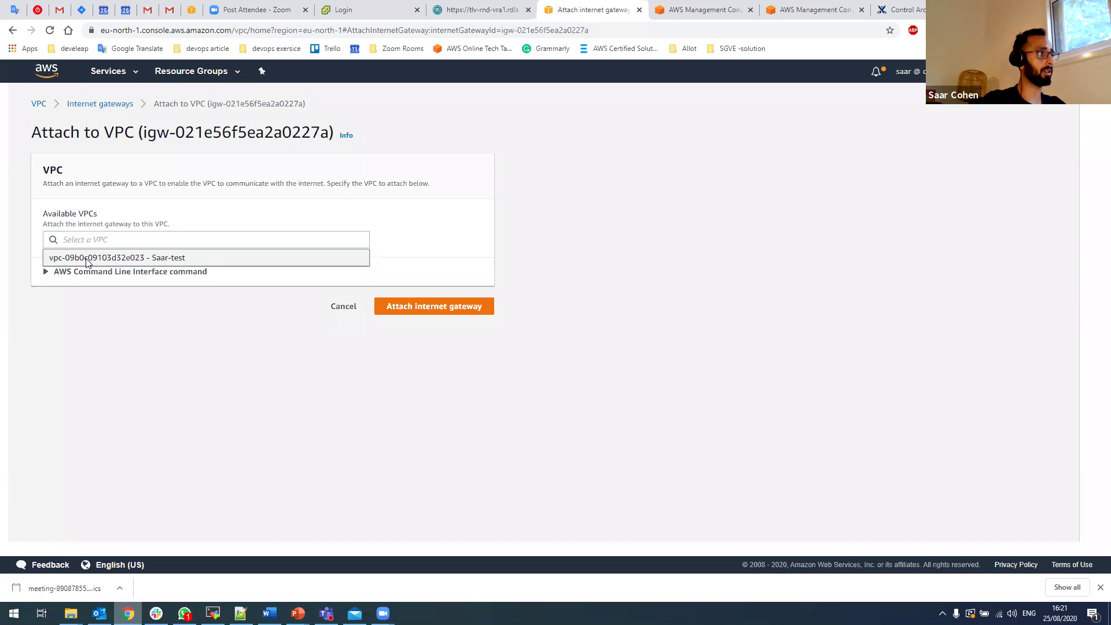
{"action": "left_click", "coordinate": [403, 311]}
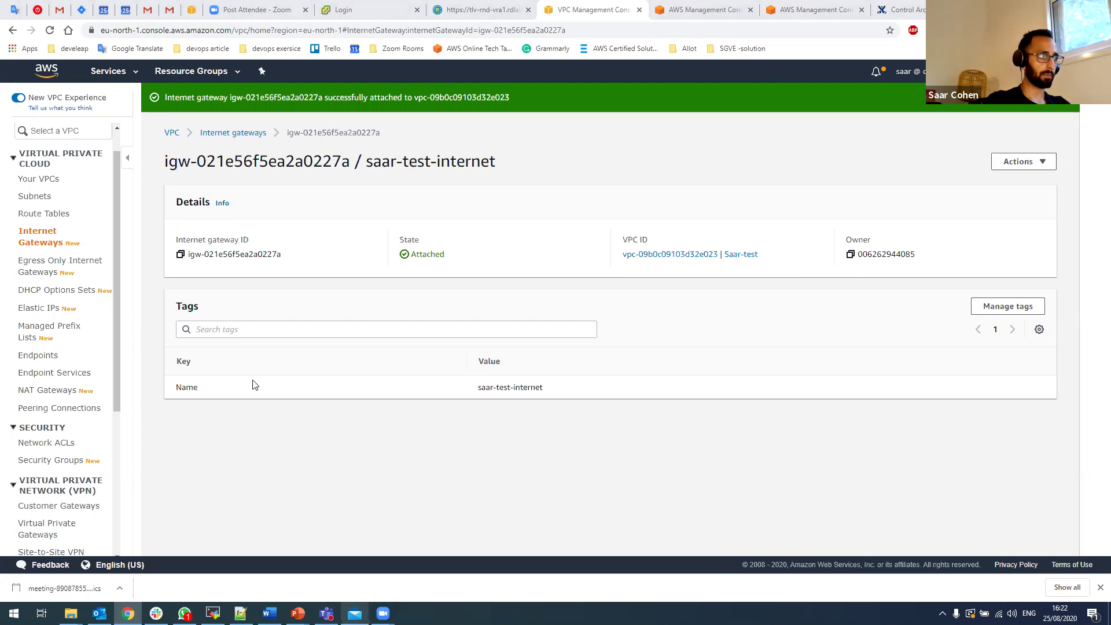
Step: Open the route tables list and select the route table belonging to the Saar-test VPC
{"action": "left_click", "coordinate": [52, 216]}
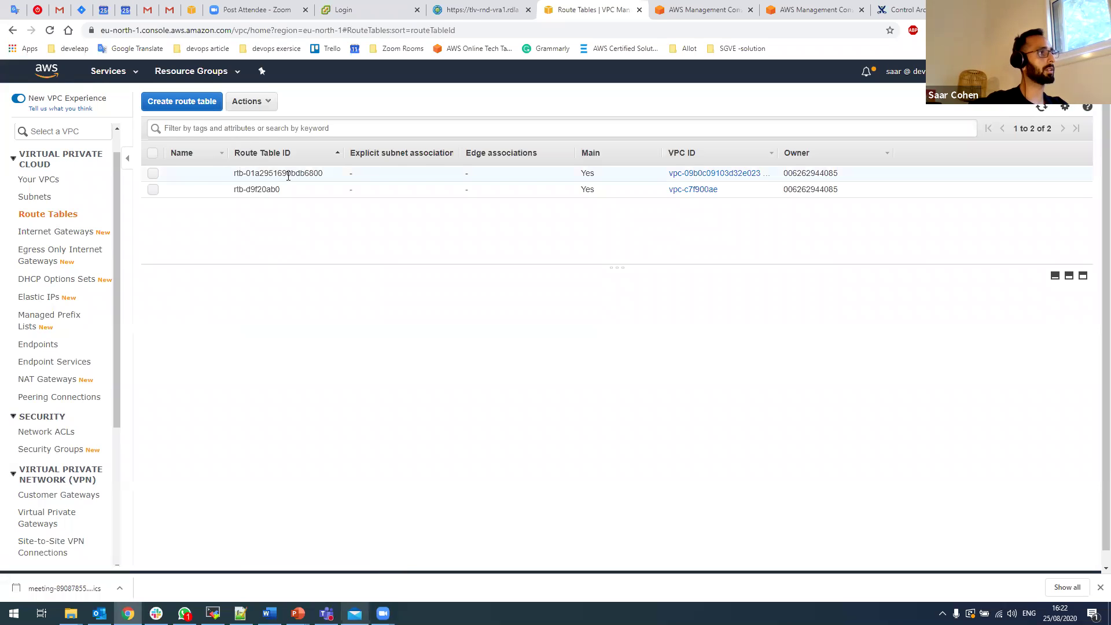
{"action": "left_click", "coordinate": [324, 195]}
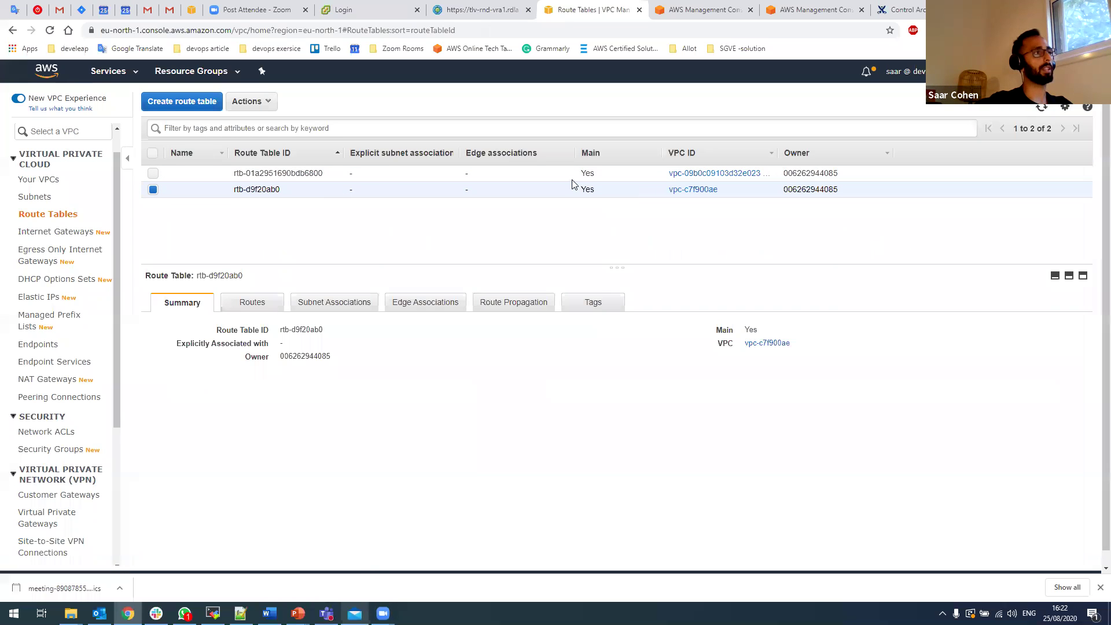
{"action": "left_click", "coordinate": [631, 175]}
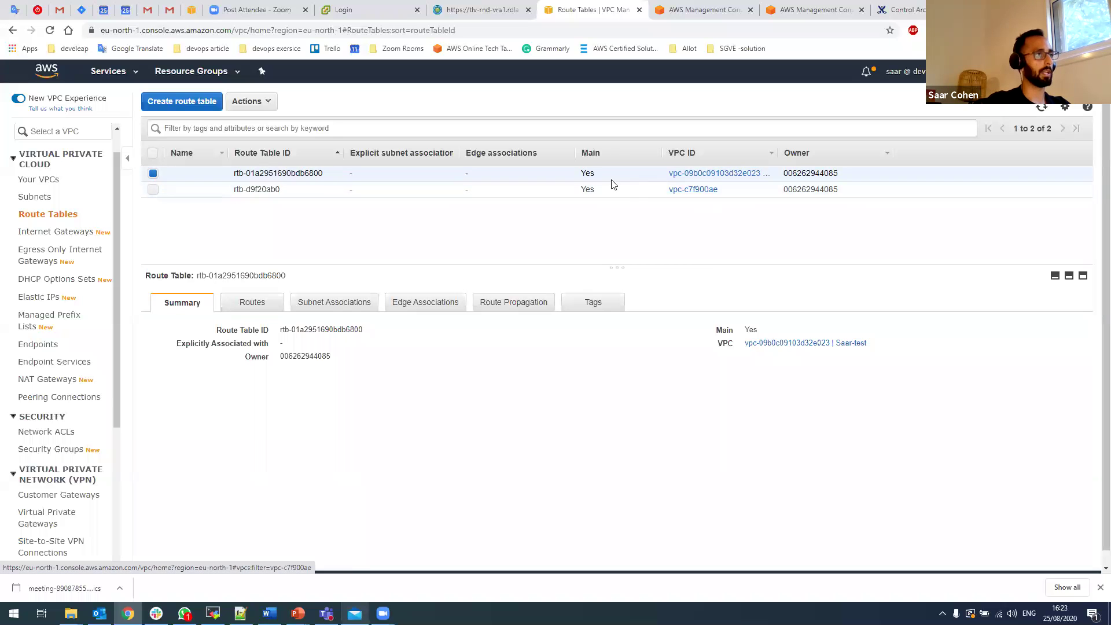
{"action": "left_click_drag", "start_coordinate": [744, 344], "coordinate": [881, 349]}
{"action": "left_click", "coordinate": [882, 357]}
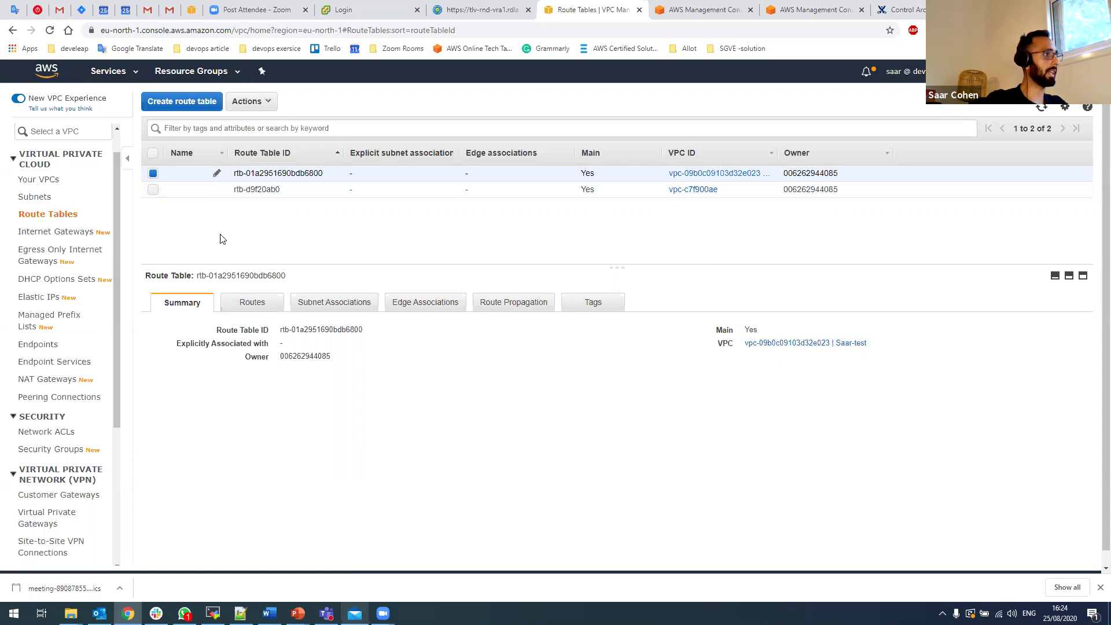
Step: Examine the selected route table's routes and its subnet associations
{"action": "left_click", "coordinate": [267, 308]}
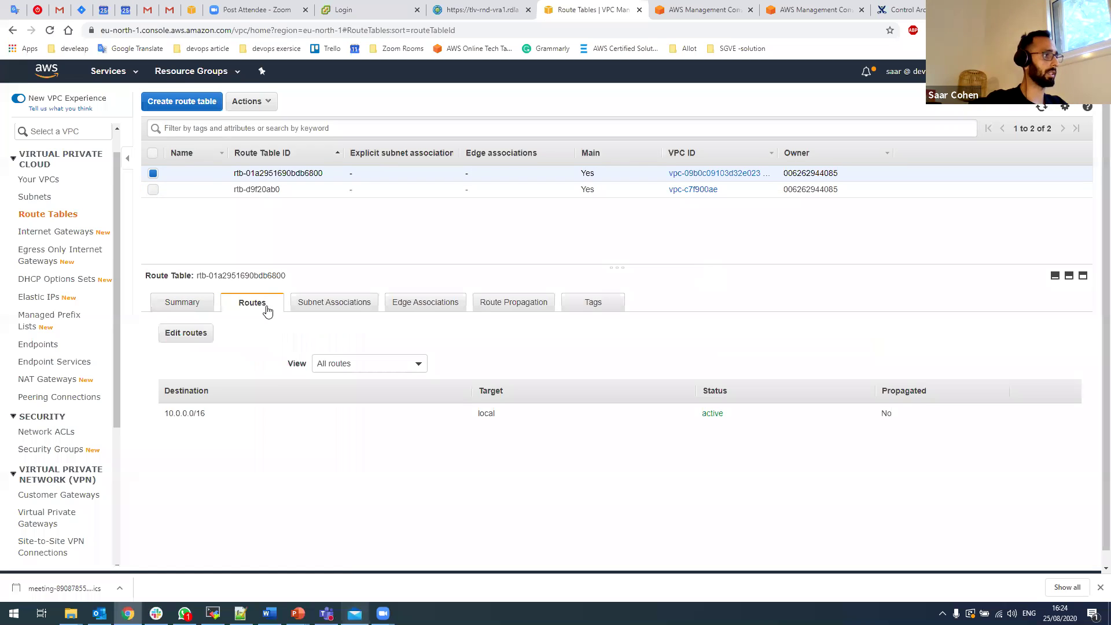
{"action": "triple_click", "coordinate": [182, 416]}
{"action": "left_click", "coordinate": [260, 421]}
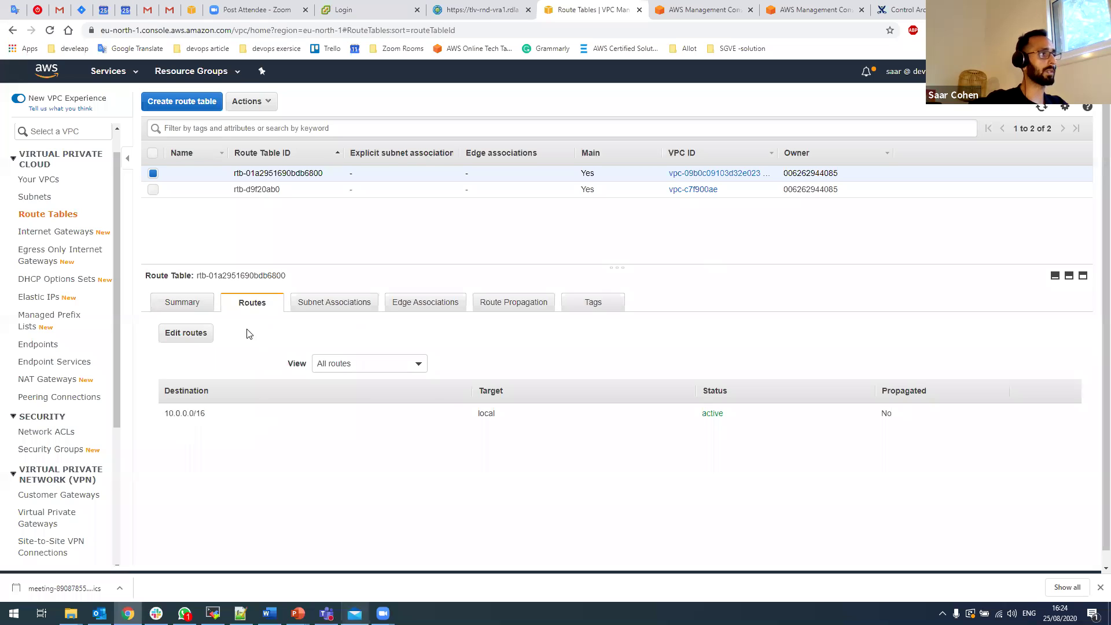
{"action": "triple_click", "coordinate": [174, 415]}
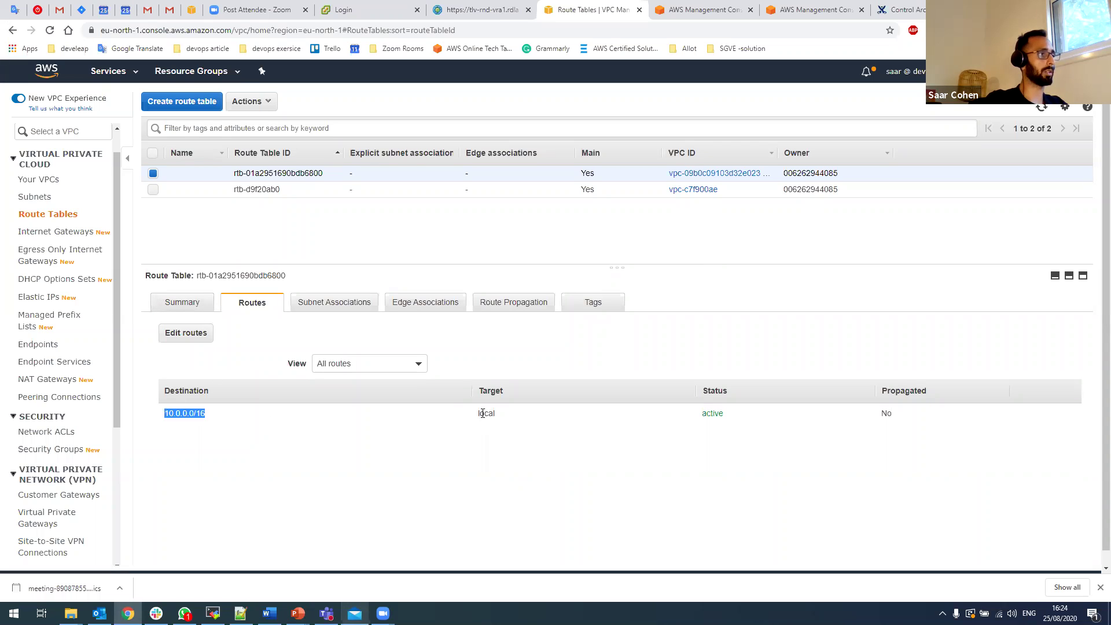
{"action": "double_click", "coordinate": [484, 413]}
{"action": "left_click", "coordinate": [503, 415]}
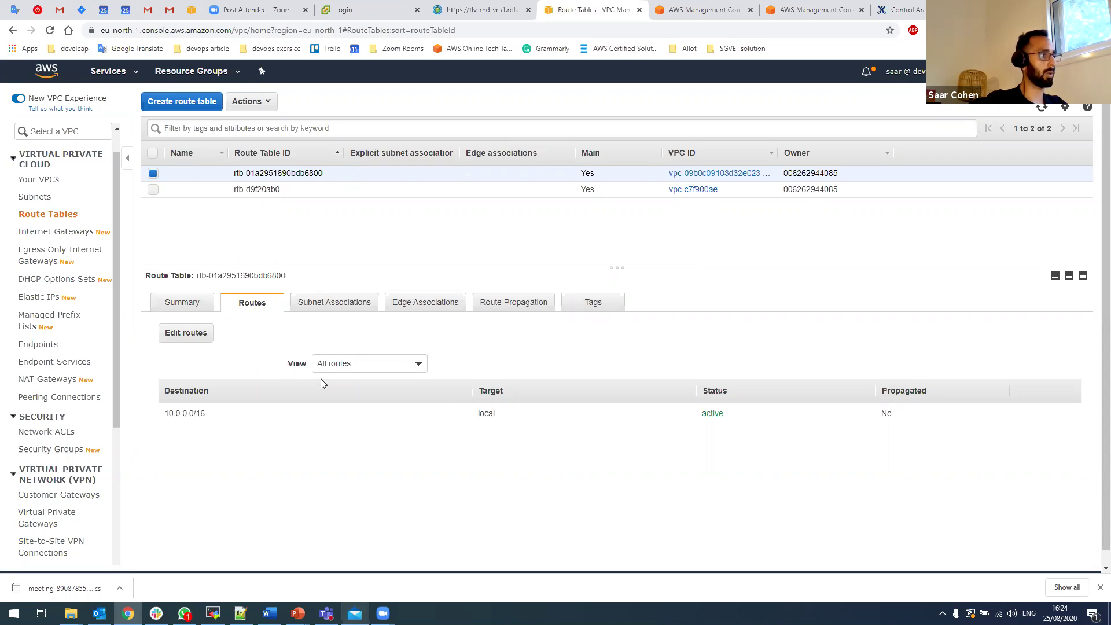
{"action": "left_click", "coordinate": [331, 302]}
{"action": "scroll", "coordinate": [268, 502], "scroll_direction": "down", "scroll_amount": 1}
{"action": "left_click_drag", "start_coordinate": [323, 501], "coordinate": [275, 462]}
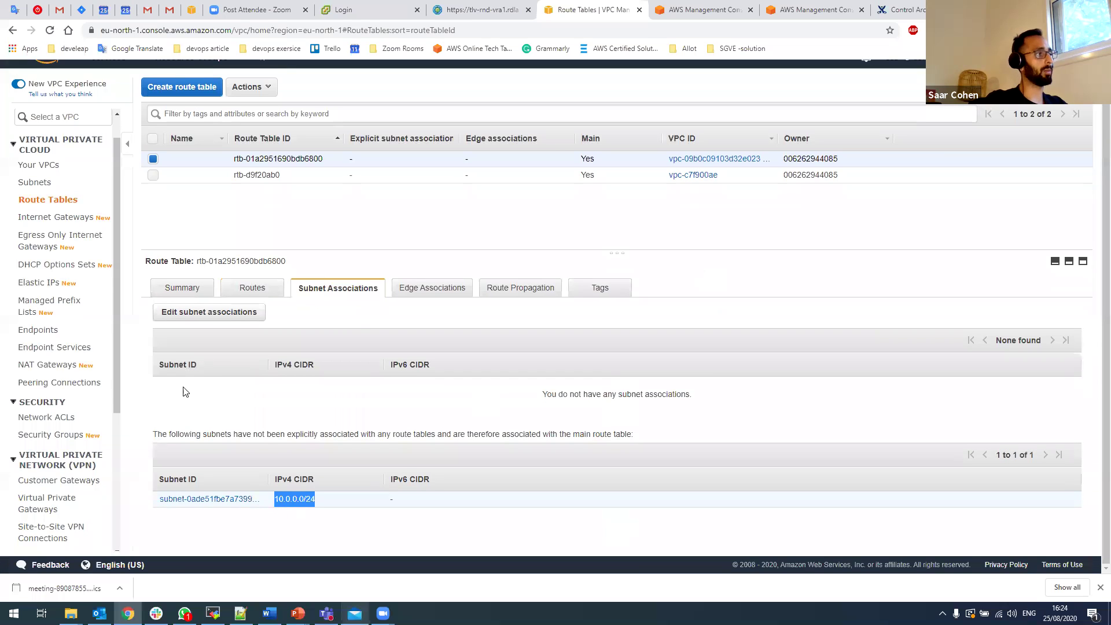
{"action": "left_click_drag", "start_coordinate": [162, 434], "coordinate": [355, 456]}
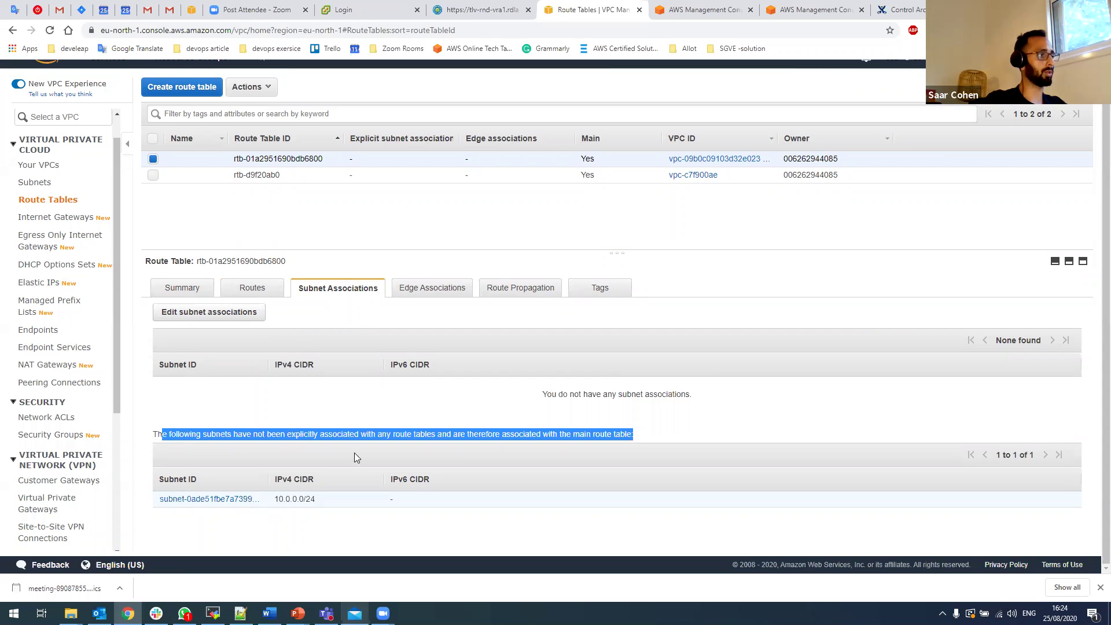
{"action": "left_click", "coordinate": [355, 475]}
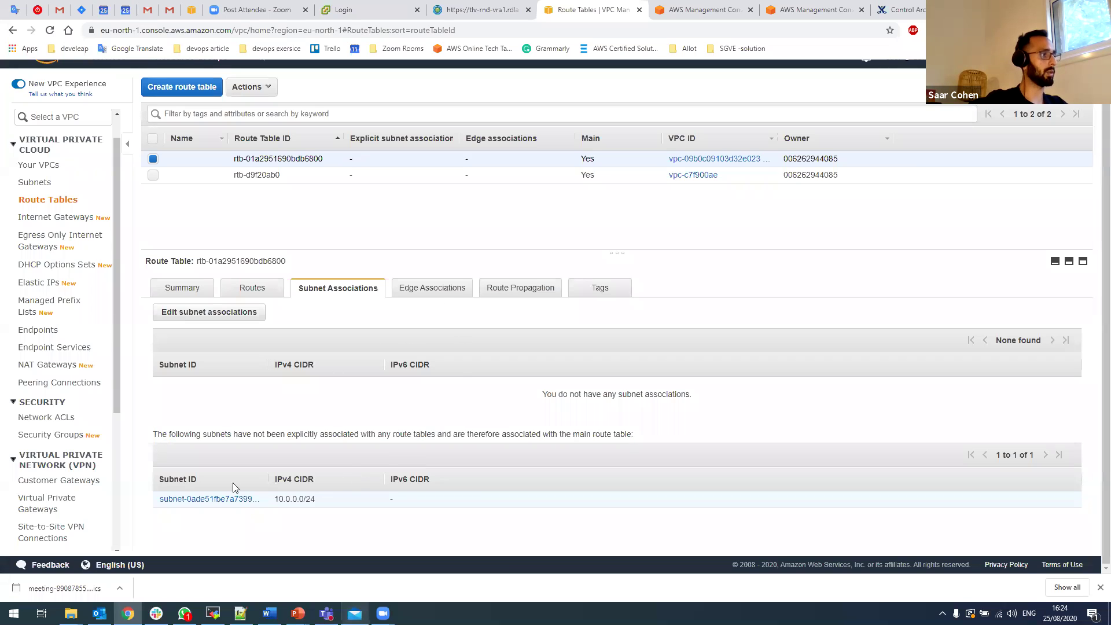
Step: Start editing the Saar-test route table's routes and add a route with destination 0.0.0.0/0
{"action": "left_click", "coordinate": [257, 296]}
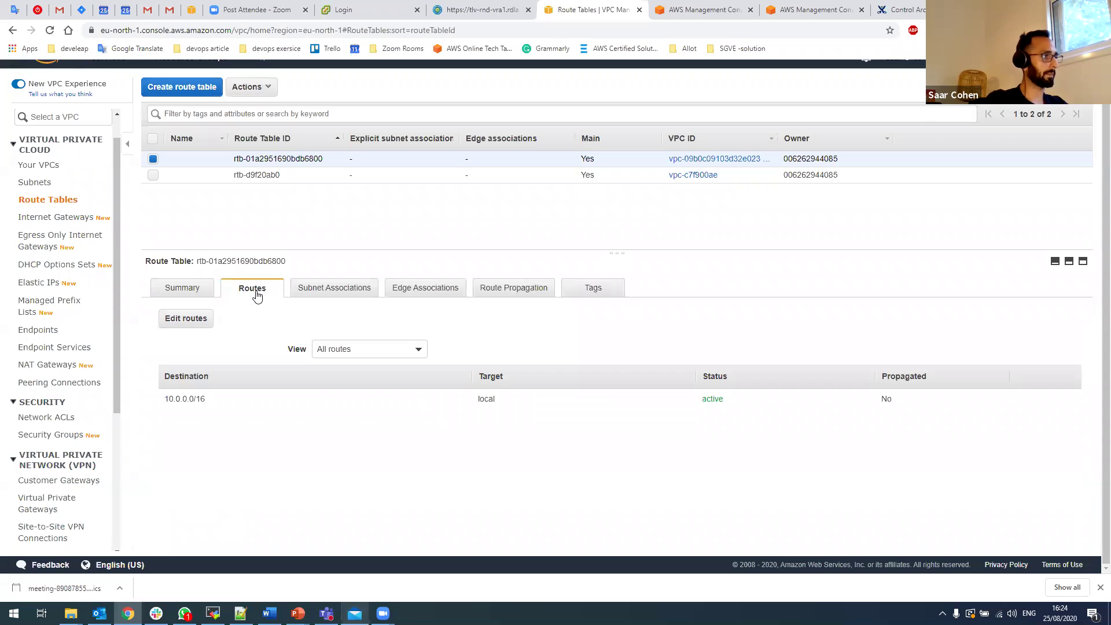
{"action": "left_click", "coordinate": [202, 320]}
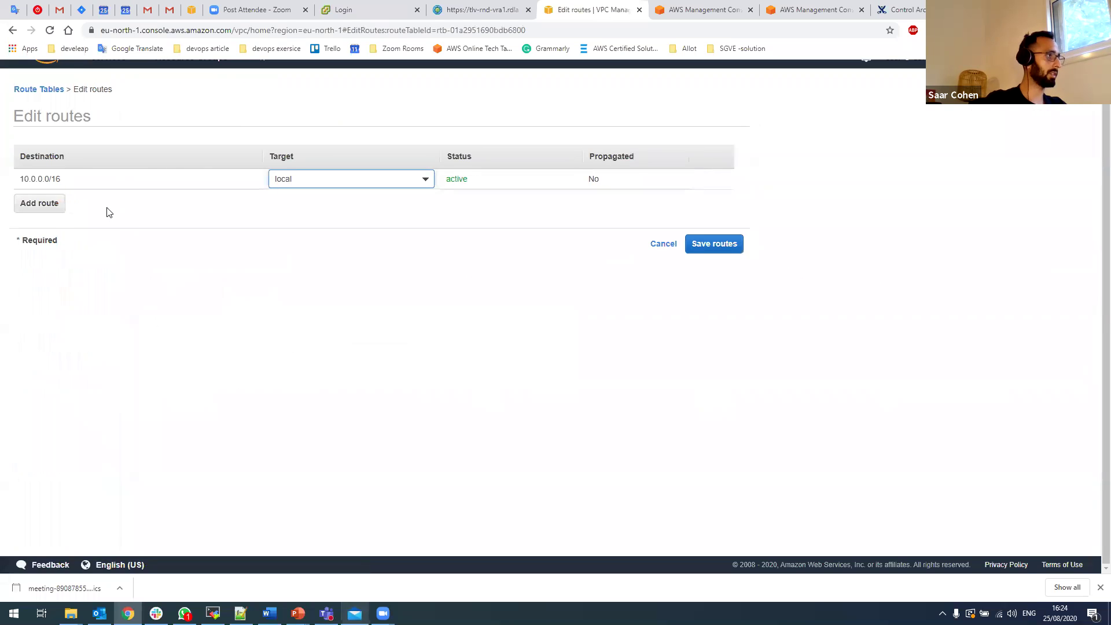
{"action": "left_click", "coordinate": [49, 206]}
{"action": "left_click", "coordinate": [57, 212]}
{"action": "type", "text": "0.0.0"}
{"action": "left_click", "coordinate": [102, 230]}
Step: Set the new route's target to the saar-test-internet internet gateway, save the routes and return to the route tables list
{"action": "left_click", "coordinate": [277, 213]}
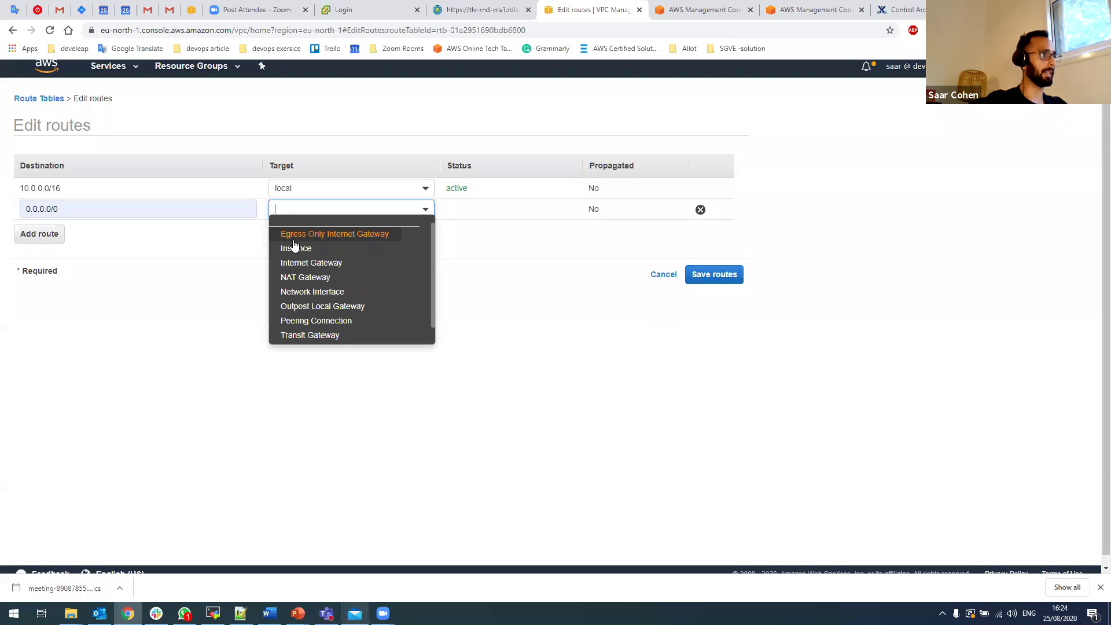
{"action": "left_click", "coordinate": [339, 265]}
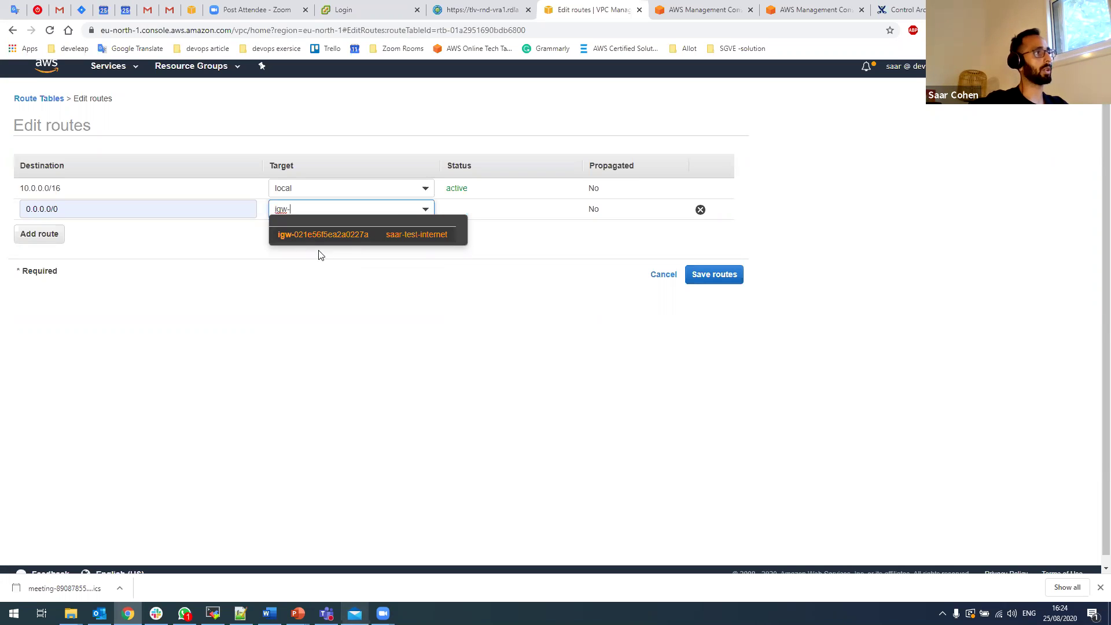
{"action": "left_click", "coordinate": [434, 238]}
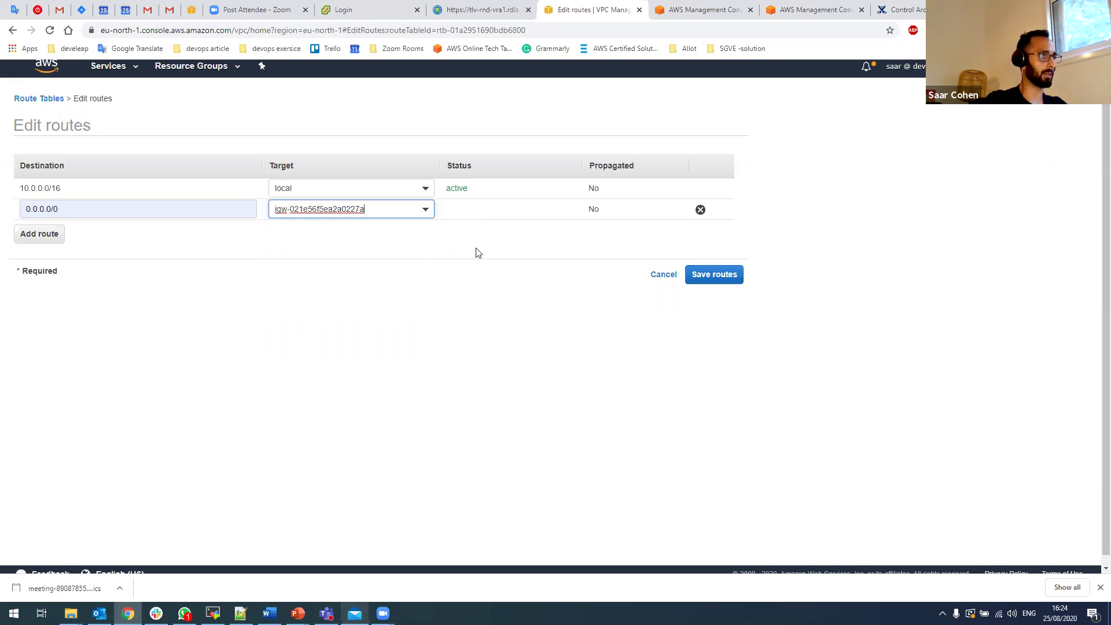
{"action": "left_click", "coordinate": [713, 278]}
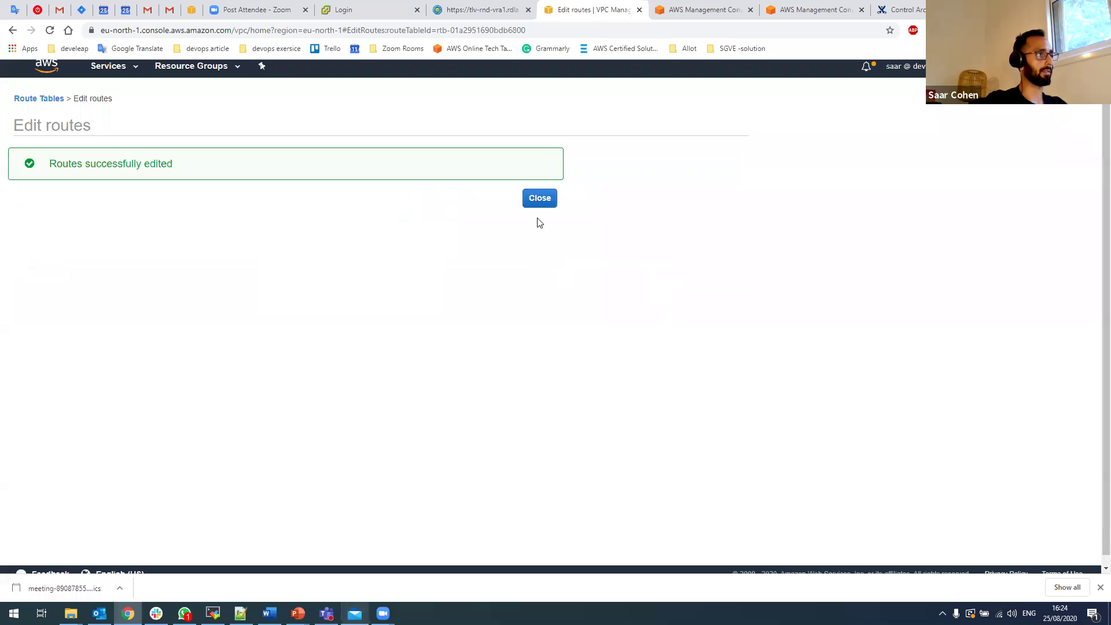
{"action": "left_click", "coordinate": [537, 203]}
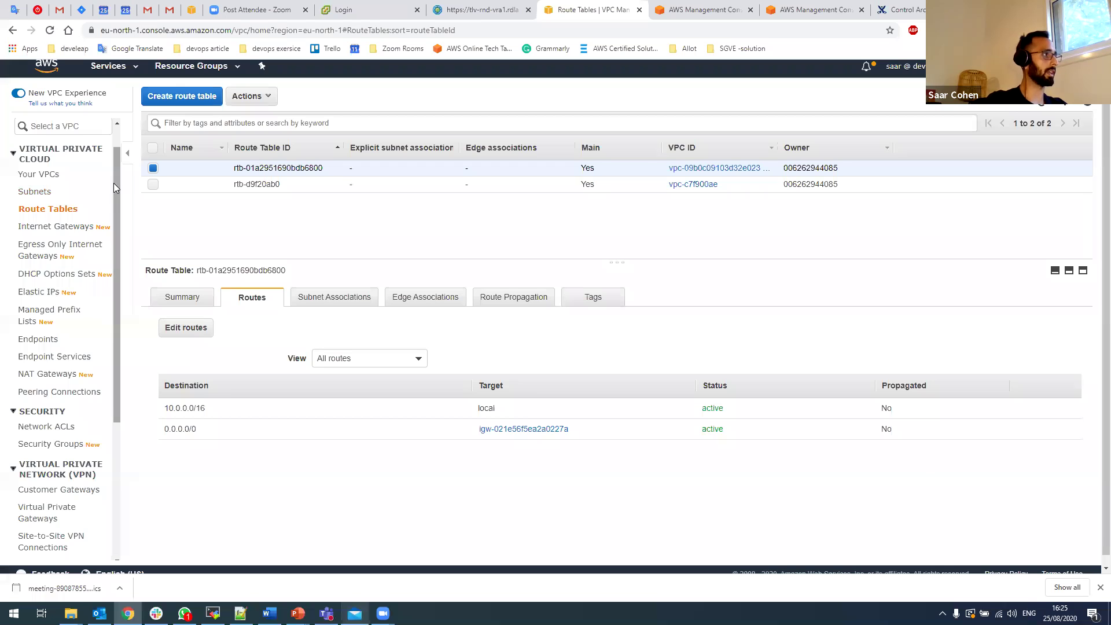
Step: Switch to the EC2 service and open its list of running instances
{"action": "scroll", "coordinate": [114, 183], "scroll_direction": "up", "scroll_amount": 1}
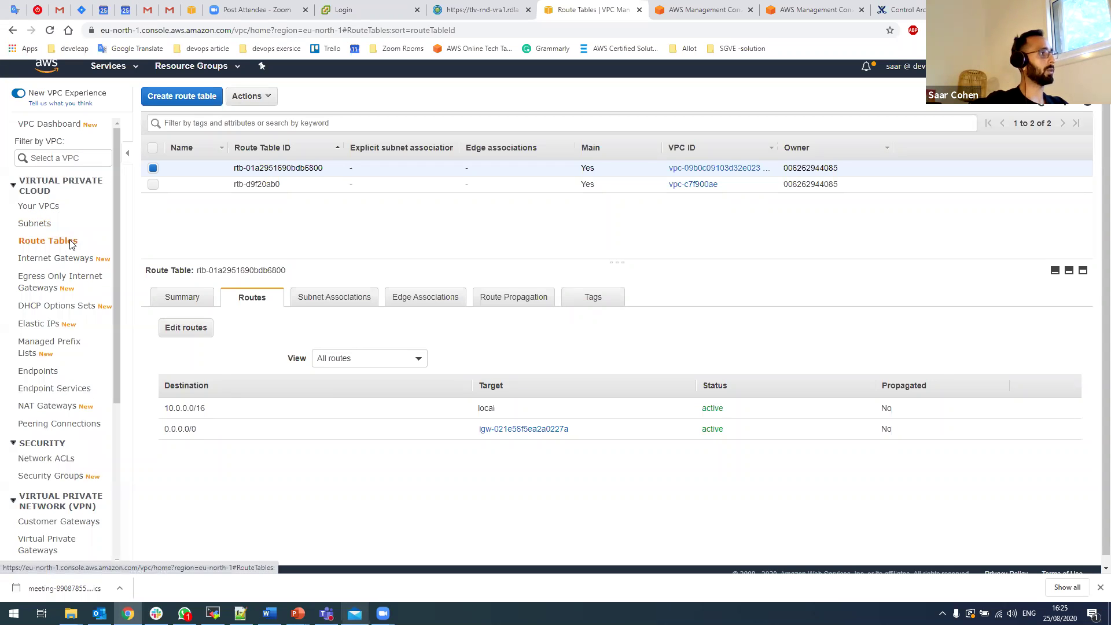
{"action": "scroll", "coordinate": [192, 224], "scroll_direction": "up", "scroll_amount": 1}
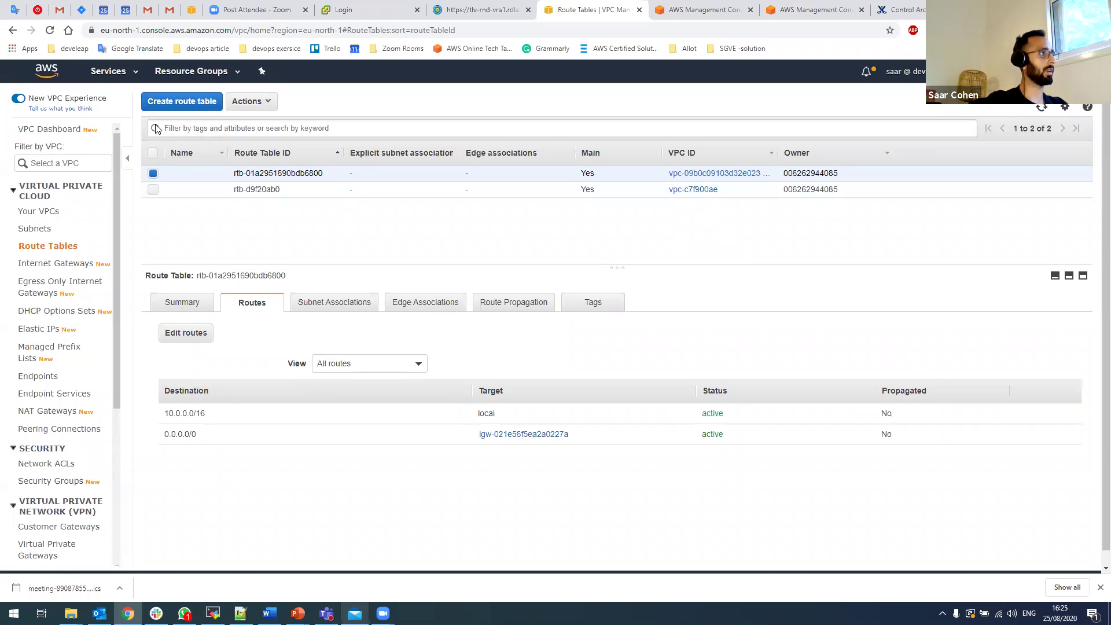
{"action": "left_click", "coordinate": [128, 76]}
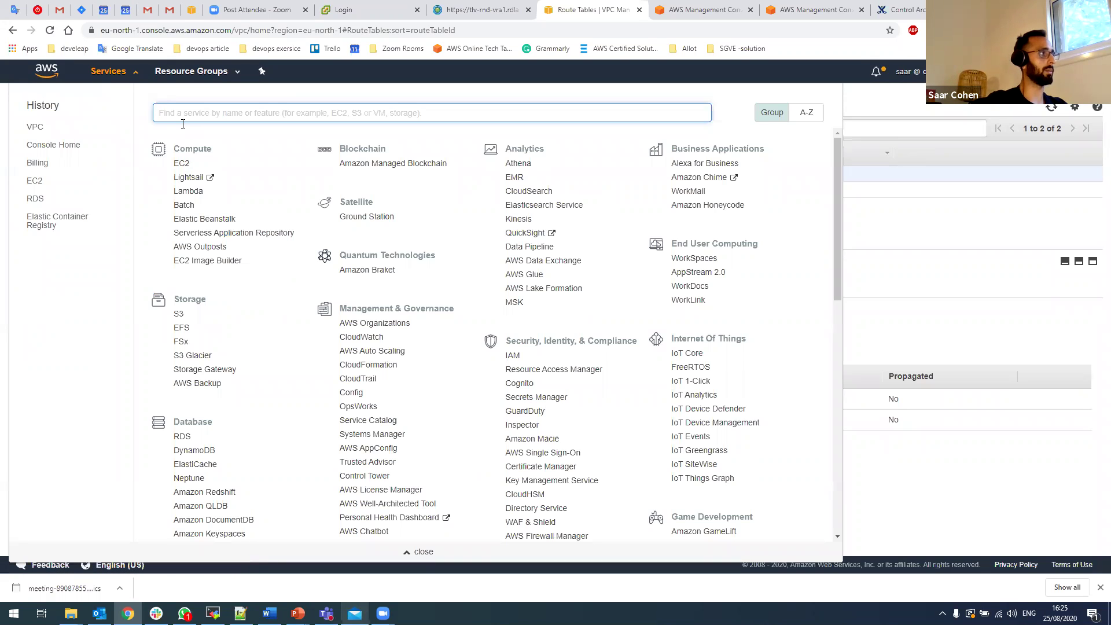
{"action": "type", "text": "ec2"}
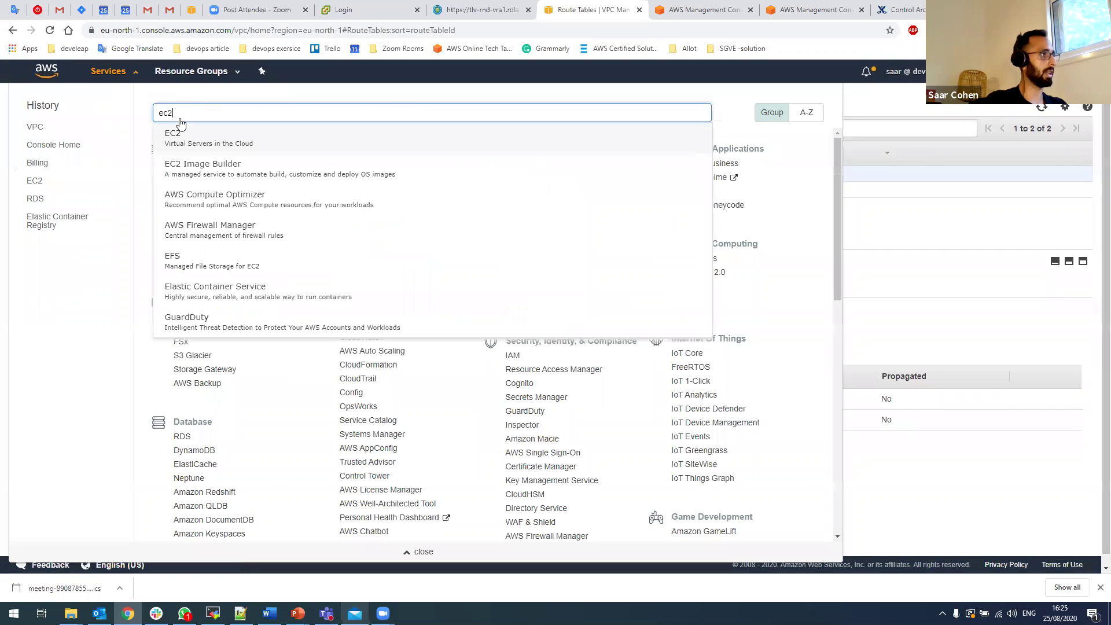
{"action": "left_click", "coordinate": [179, 133]}
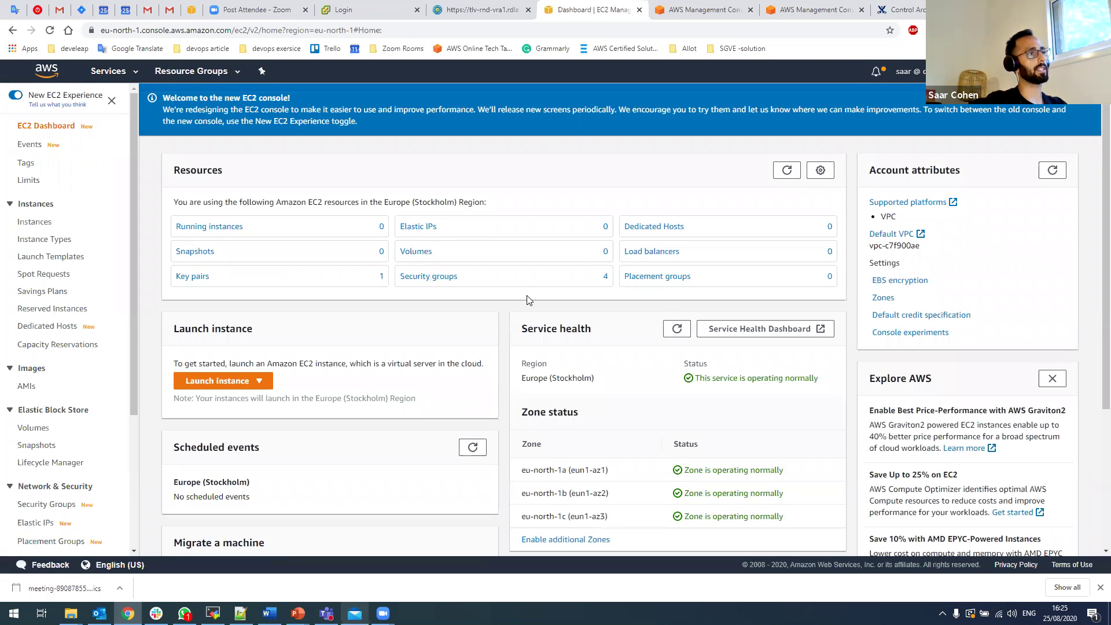
{"action": "left_click", "coordinate": [209, 227]}
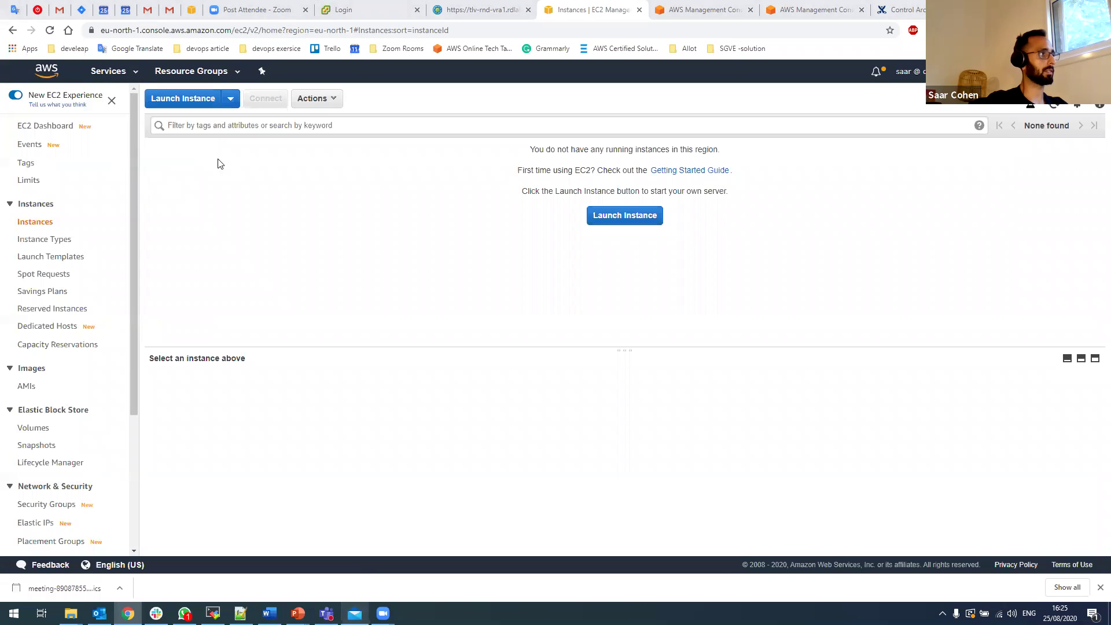
Step: Start launching a new instance and look over the Amazon Linux 2 AMI entry
{"action": "left_click", "coordinate": [190, 103]}
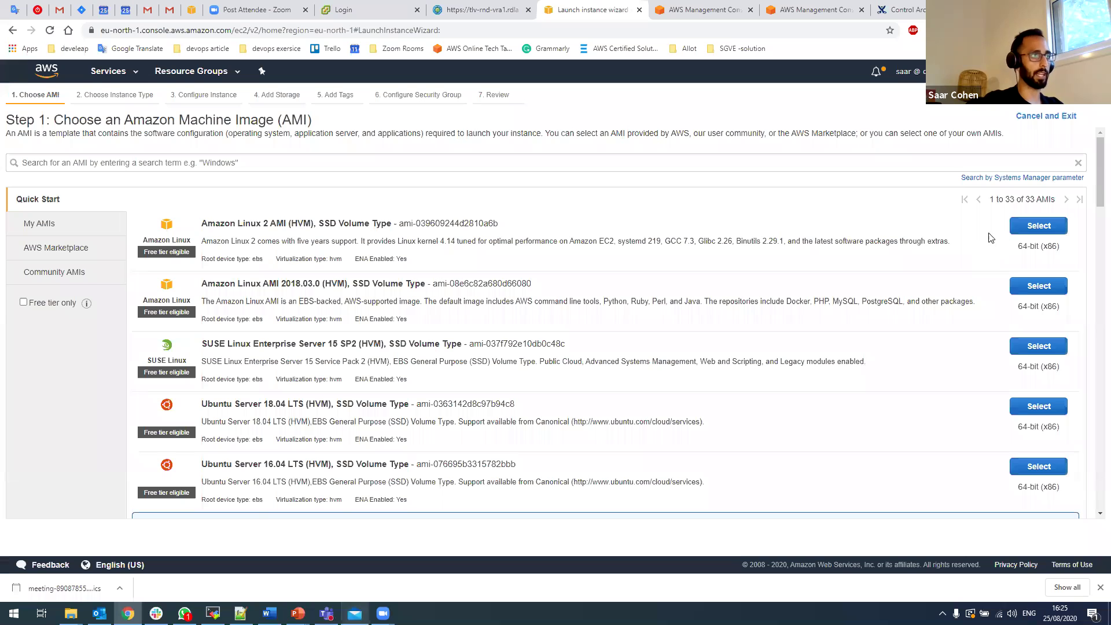
{"action": "left_click_drag", "start_coordinate": [491, 258], "coordinate": [456, 217]}
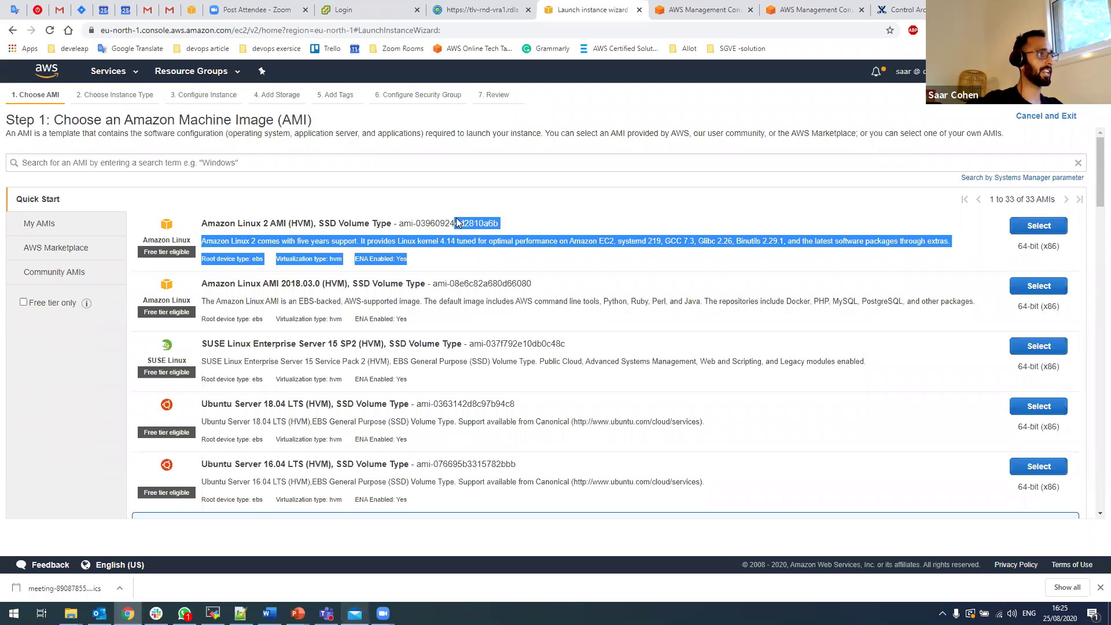
{"action": "left_click", "coordinate": [543, 260]}
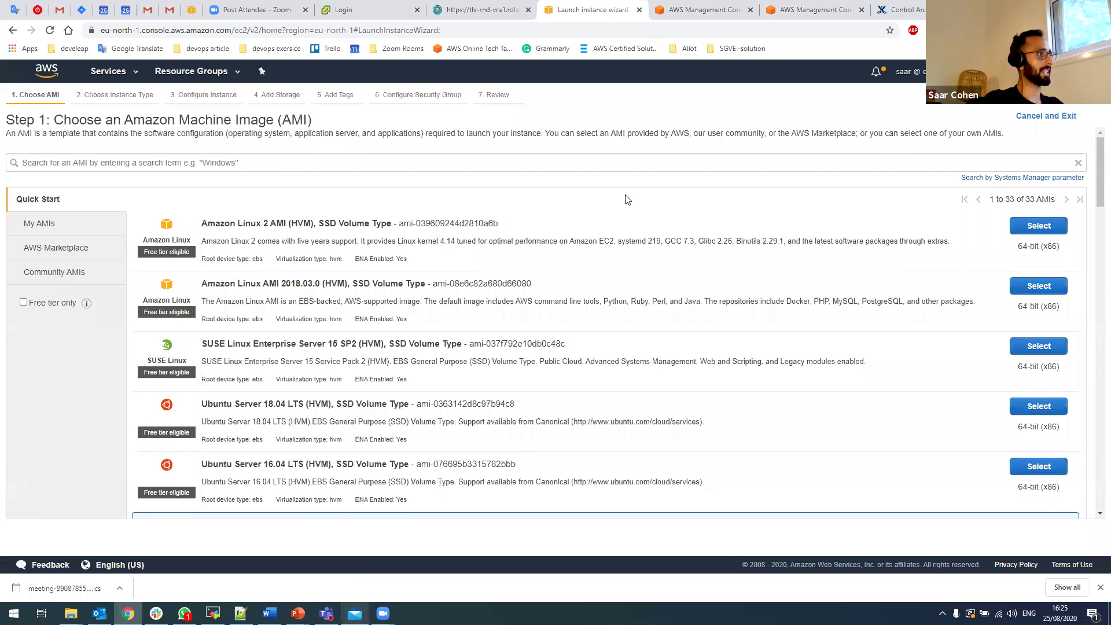
Step: Look through the available Amazon Machine Images, including the Amazon Linux, Ubuntu, Red Hat and Windows entries
{"action": "left_click_drag", "start_coordinate": [131, 120], "coordinate": [267, 120]}
{"action": "left_click", "coordinate": [264, 124]}
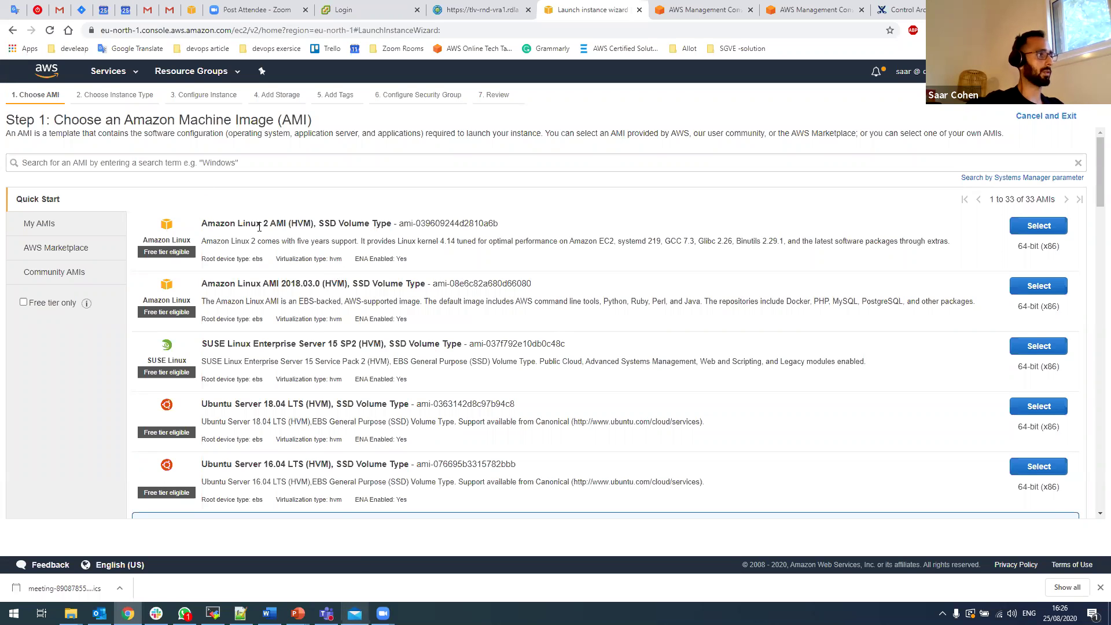
{"action": "left_click_drag", "start_coordinate": [213, 223], "coordinate": [286, 224]}
{"action": "left_click", "coordinate": [286, 223]}
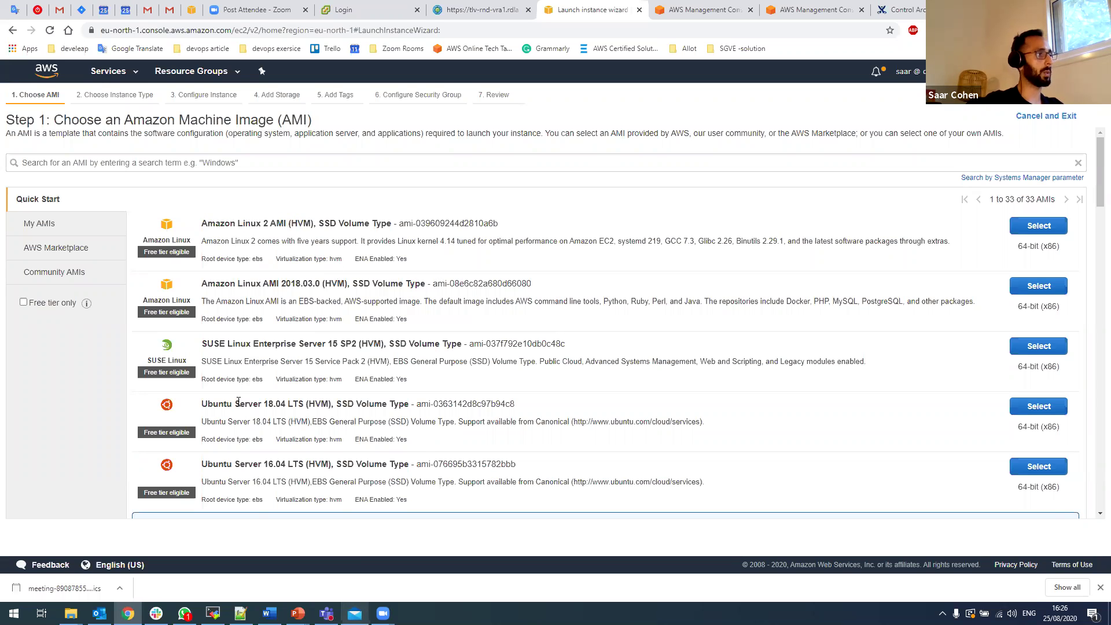
{"action": "scroll", "coordinate": [237, 387], "scroll_direction": "down", "scroll_amount": 3}
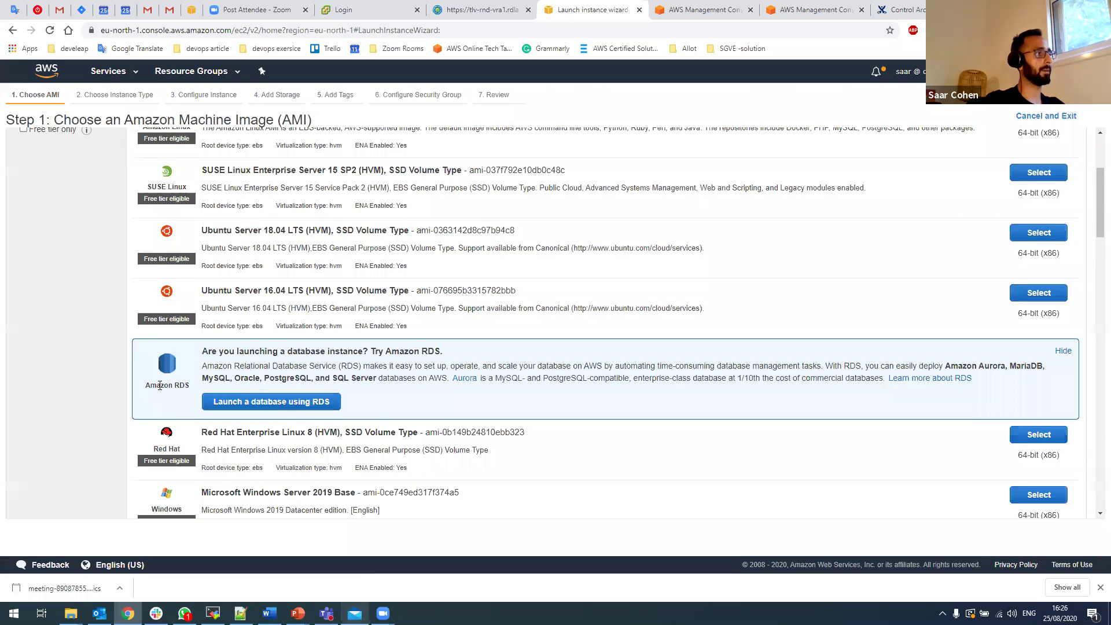
{"action": "scroll", "coordinate": [166, 405], "scroll_direction": "down", "scroll_amount": 3}
{"action": "scroll", "coordinate": [174, 393], "scroll_direction": "down", "scroll_amount": 3}
{"action": "scroll", "coordinate": [213, 360], "scroll_direction": "up", "scroll_amount": 5}
{"action": "scroll", "coordinate": [212, 360], "scroll_direction": "up", "scroll_amount": 2}
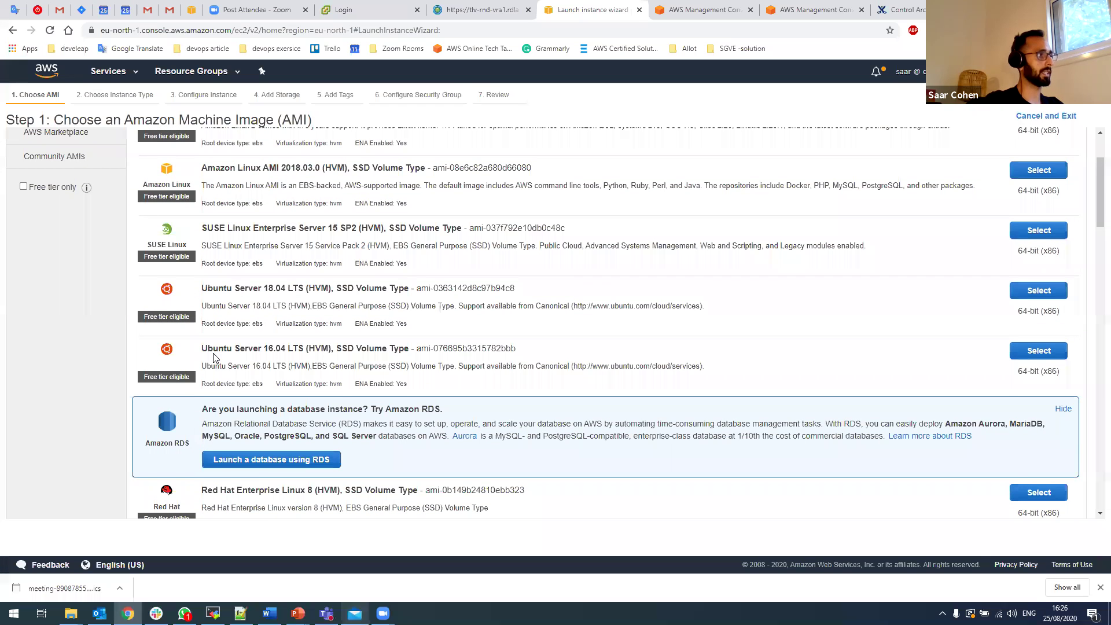
{"action": "scroll", "coordinate": [225, 278], "scroll_direction": "up", "scroll_amount": 2}
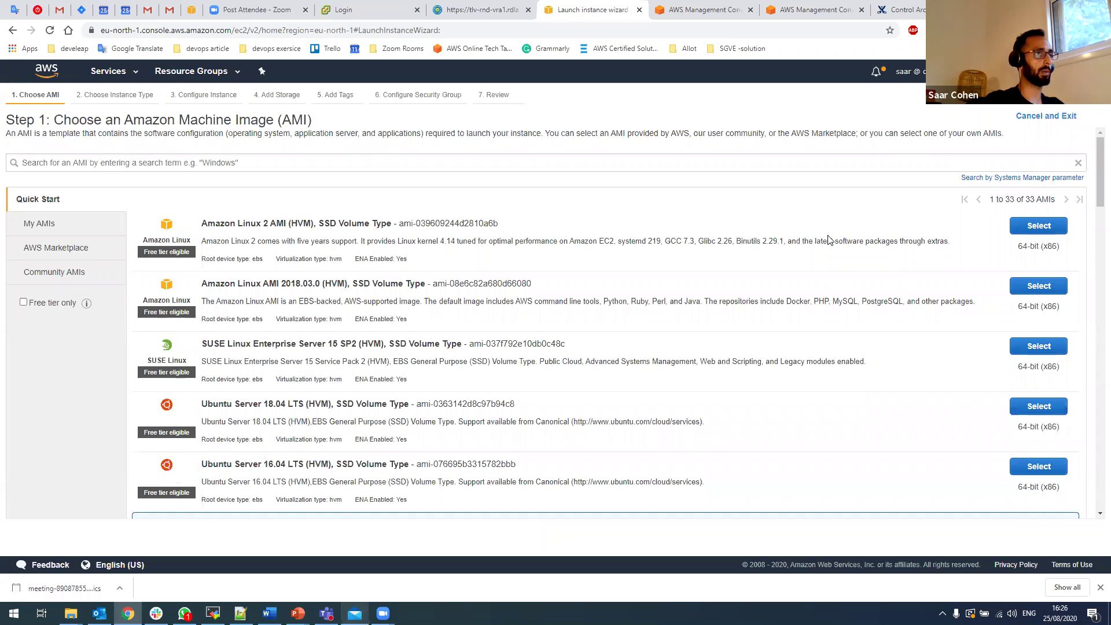
Step: Use the Amazon Linux 2 AMI for the instance and choose the free-tier-eligible t3.micro instance type
{"action": "left_click", "coordinate": [1037, 227]}
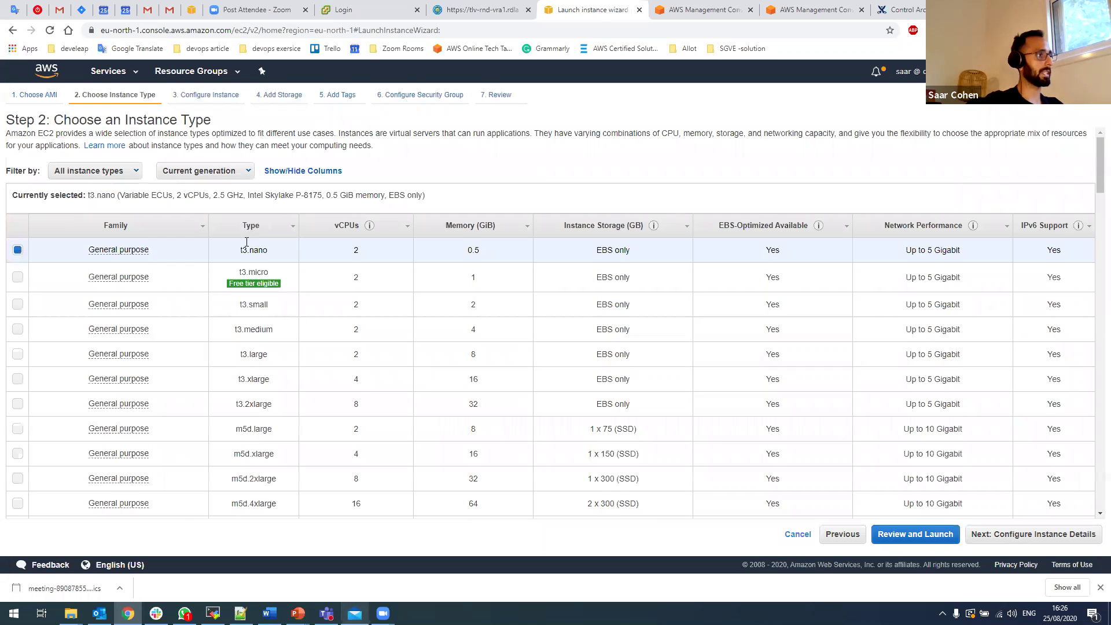
{"action": "scroll", "coordinate": [199, 347], "scroll_direction": "down", "scroll_amount": 3}
{"action": "scroll", "coordinate": [203, 328], "scroll_direction": "up", "scroll_amount": 3}
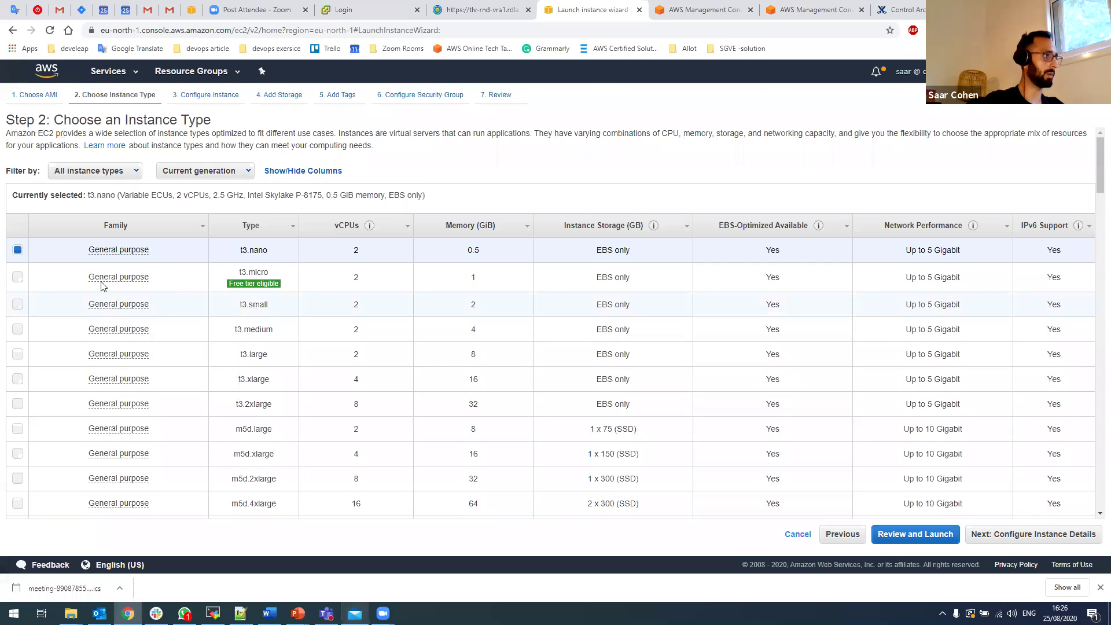
{"action": "left_click", "coordinate": [22, 280]}
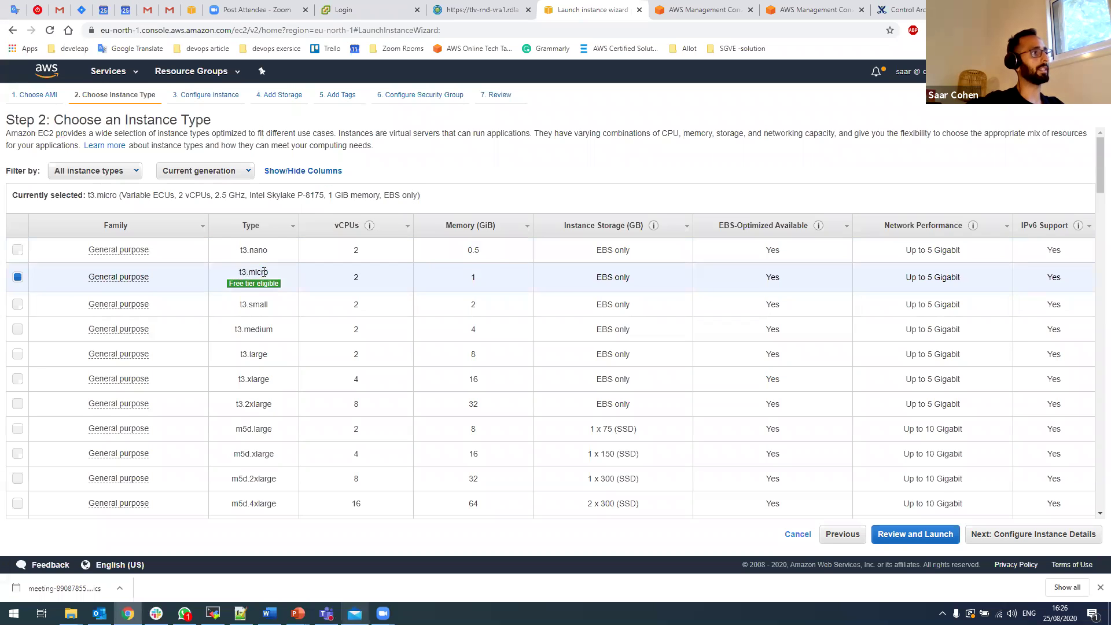
{"action": "mouse_move", "coordinate": [262, 305]}
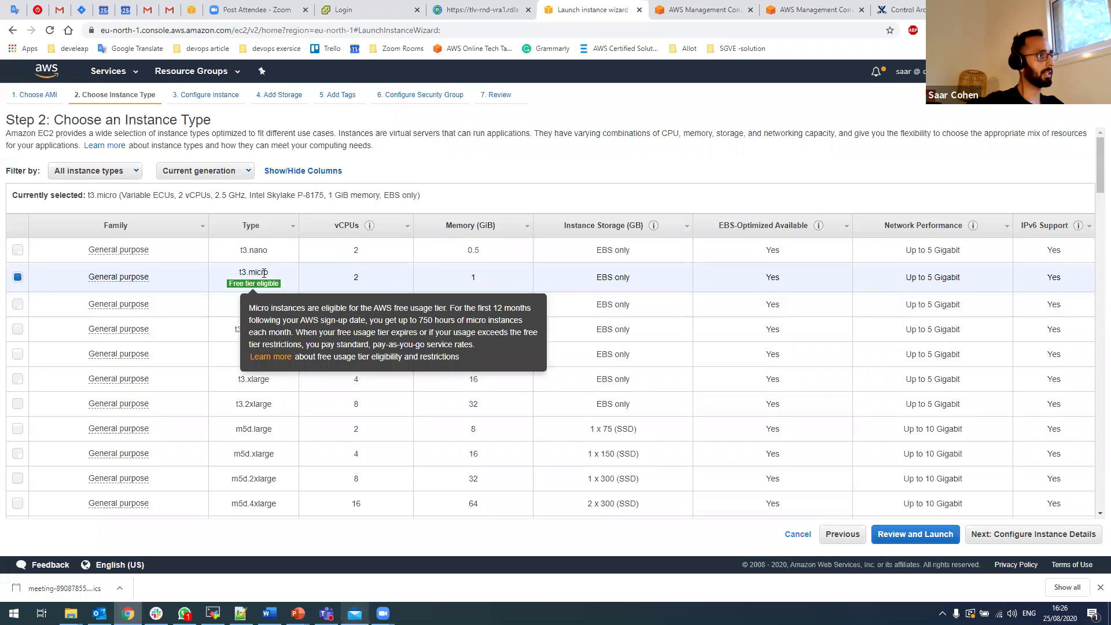
{"action": "left_click", "coordinate": [250, 249]}
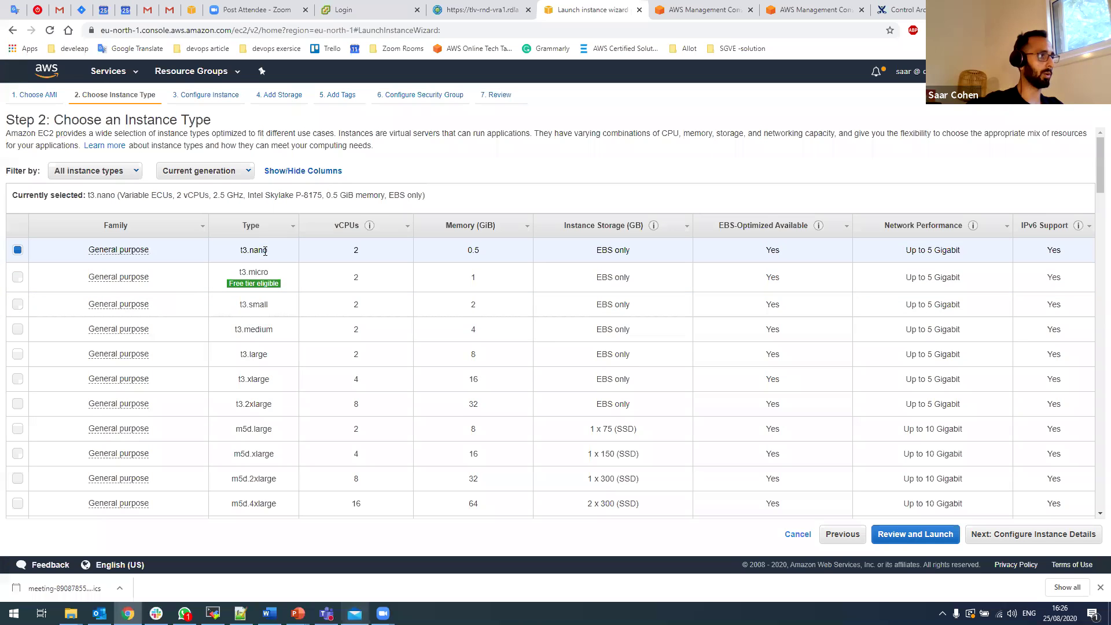
{"action": "mouse_move", "coordinate": [142, 307]}
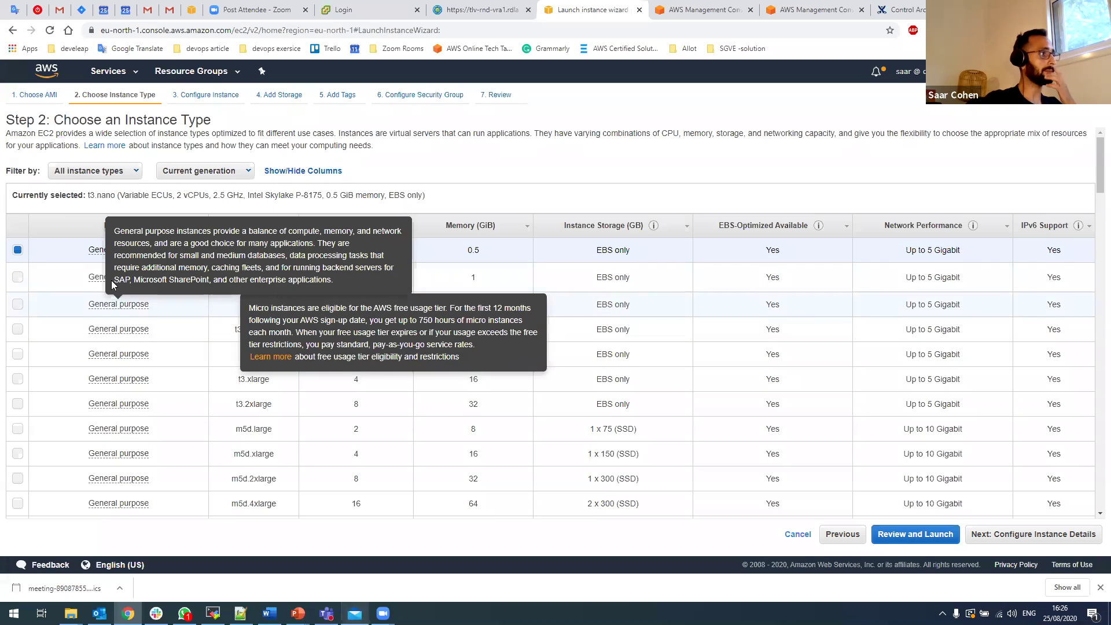
{"action": "left_click", "coordinate": [67, 286]}
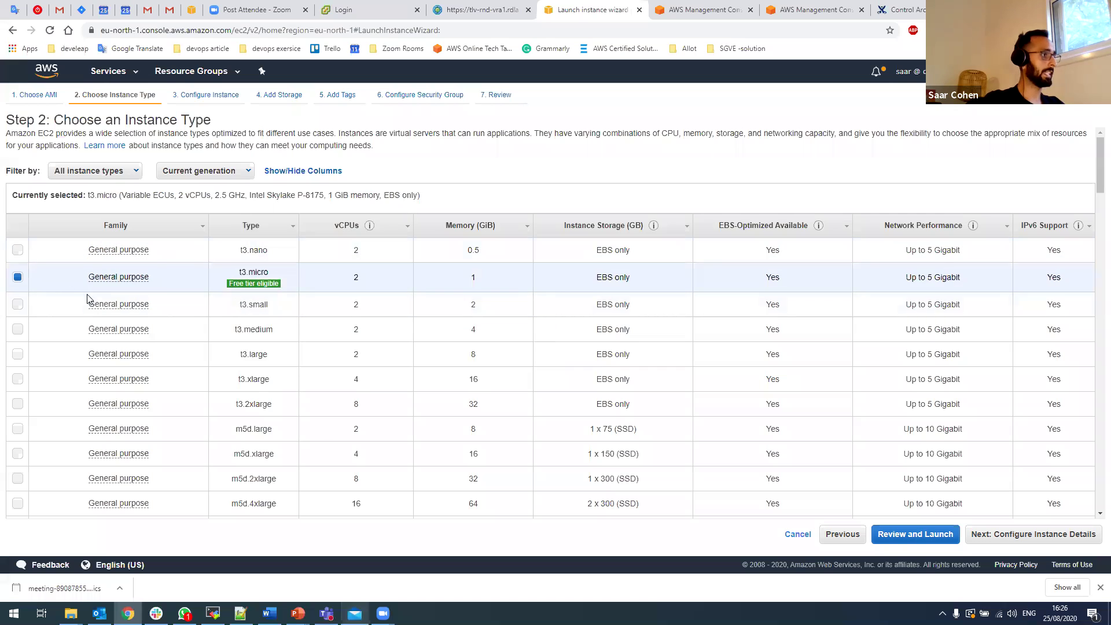
Step: Examine the general purpose and compute optimized instance types, comparing their vCPUs and memory
{"action": "scroll", "coordinate": [278, 271], "scroll_direction": "down", "scroll_amount": 1}
{"action": "scroll", "coordinate": [387, 307], "scroll_direction": "down", "scroll_amount": 2}
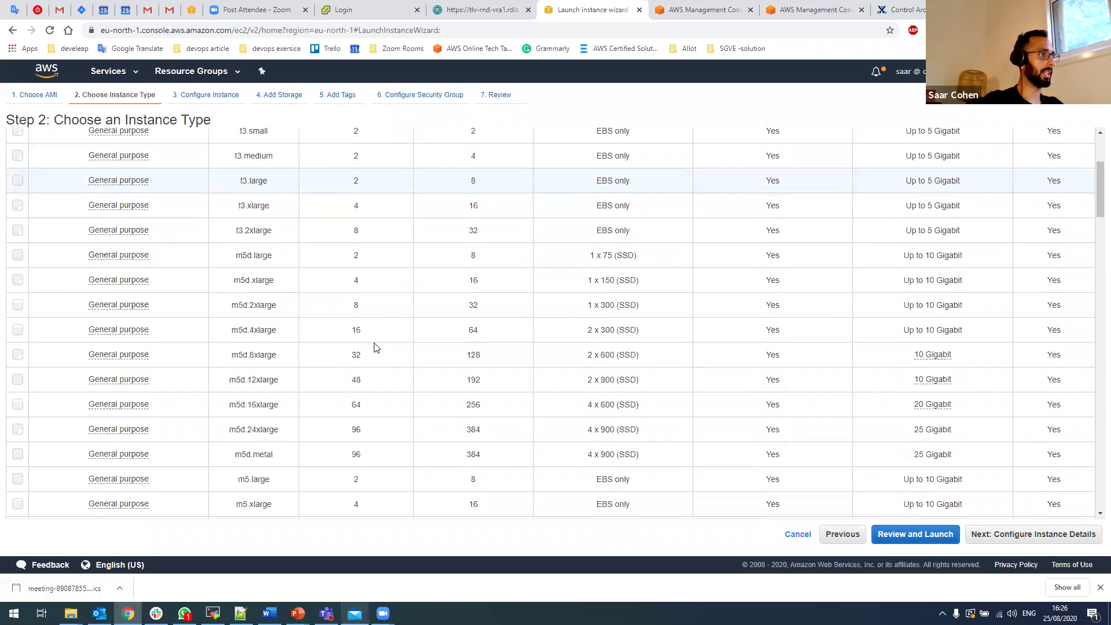
{"action": "scroll", "coordinate": [371, 347], "scroll_direction": "up", "scroll_amount": 1}
{"action": "scroll", "coordinate": [357, 486], "scroll_direction": "up", "scroll_amount": 1}
{"action": "scroll", "coordinate": [358, 497], "scroll_direction": "down", "scroll_amount": 1}
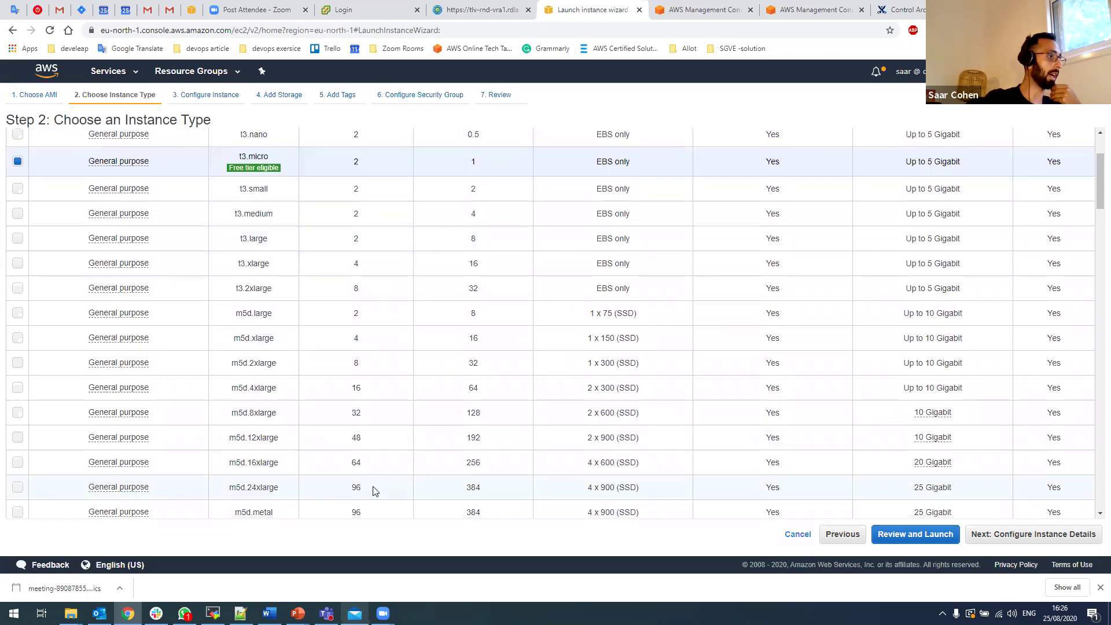
{"action": "scroll", "coordinate": [375, 483], "scroll_direction": "up", "scroll_amount": 1}
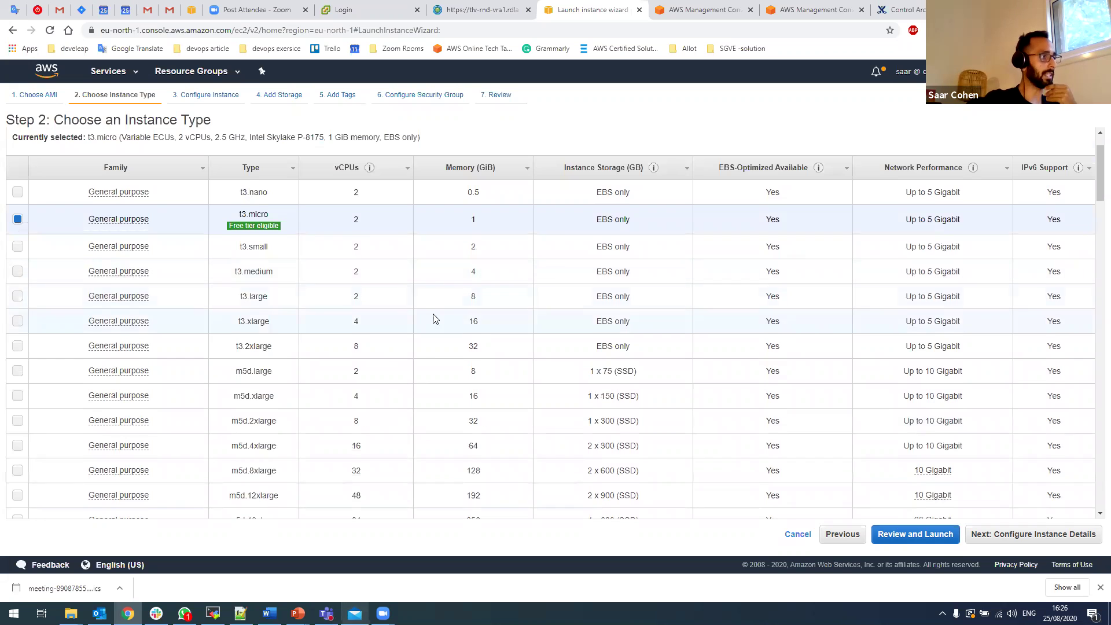
{"action": "scroll", "coordinate": [433, 317], "scroll_direction": "down", "scroll_amount": 2}
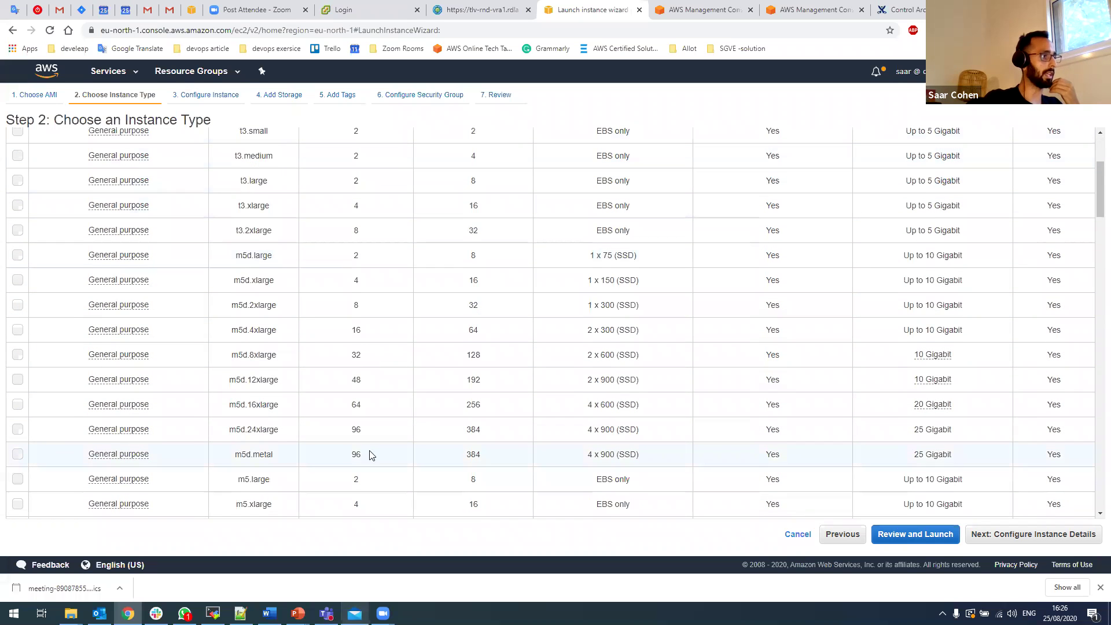
{"action": "scroll", "coordinate": [399, 448], "scroll_direction": "down", "scroll_amount": 7}
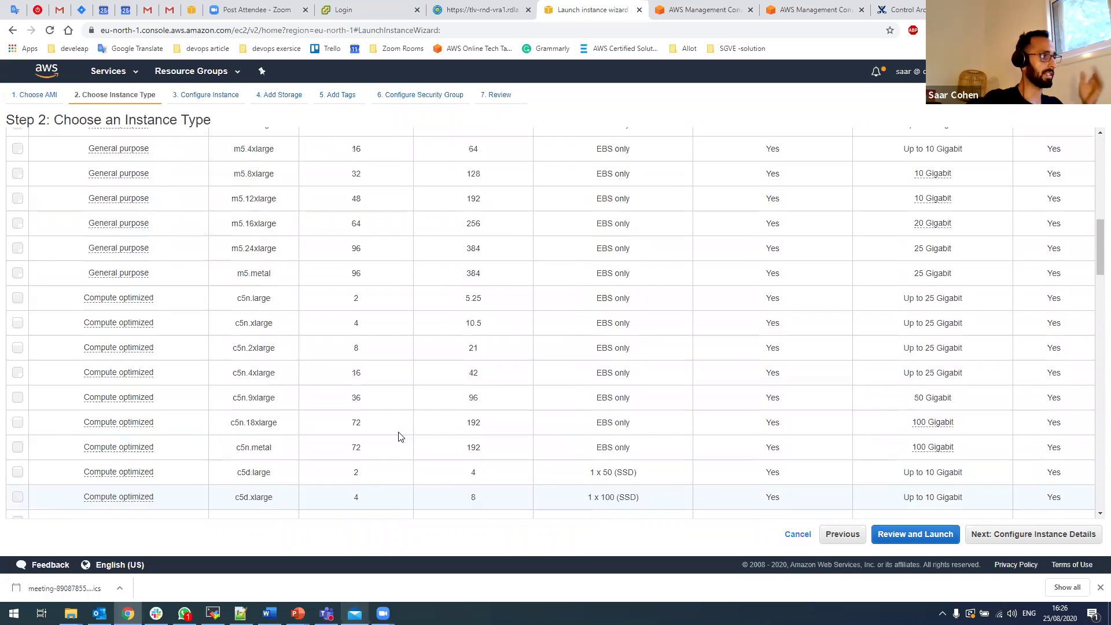
{"action": "scroll", "coordinate": [398, 433], "scroll_direction": "up", "scroll_amount": 5}
{"action": "scroll", "coordinate": [398, 431], "scroll_direction": "down", "scroll_amount": 7}
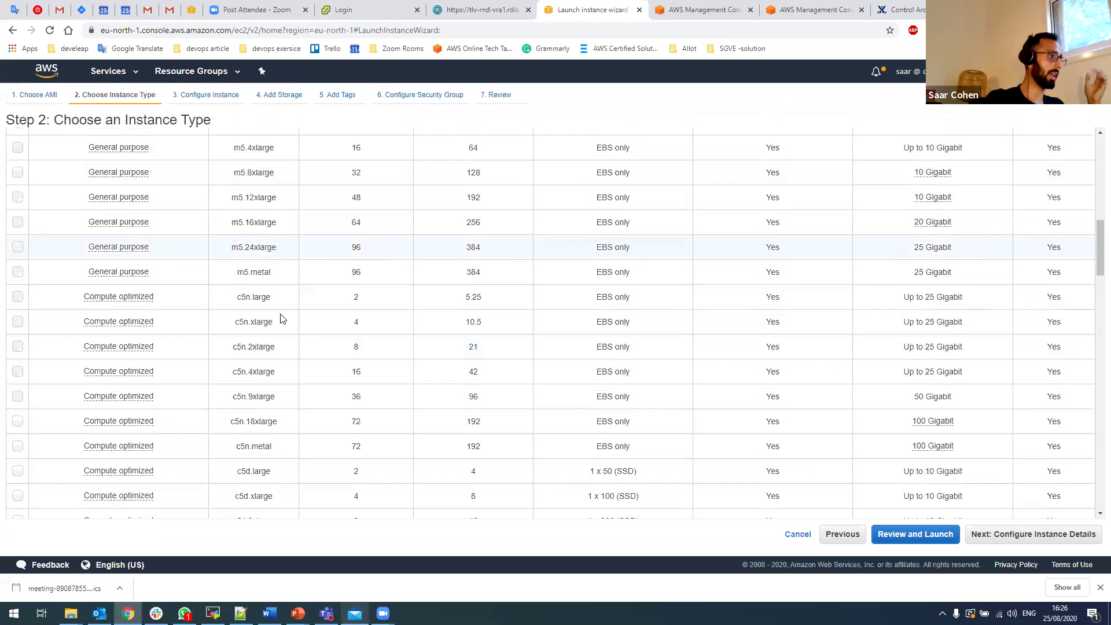
{"action": "scroll", "coordinate": [281, 322], "scroll_direction": "down", "scroll_amount": 3}
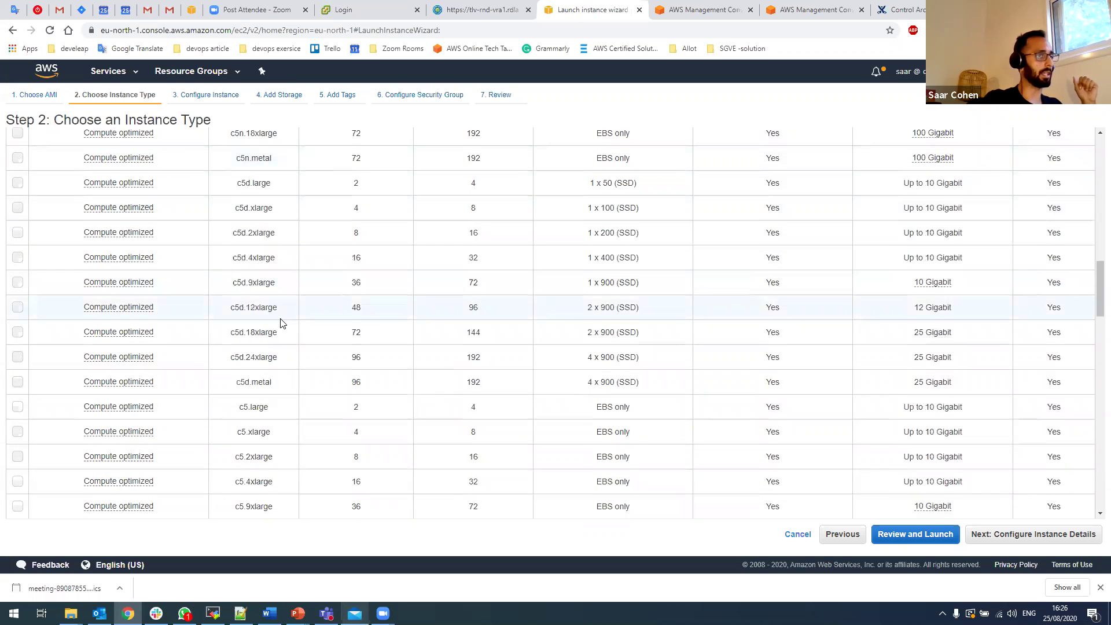
{"action": "scroll", "coordinate": [282, 322], "scroll_direction": "down", "scroll_amount": 10}
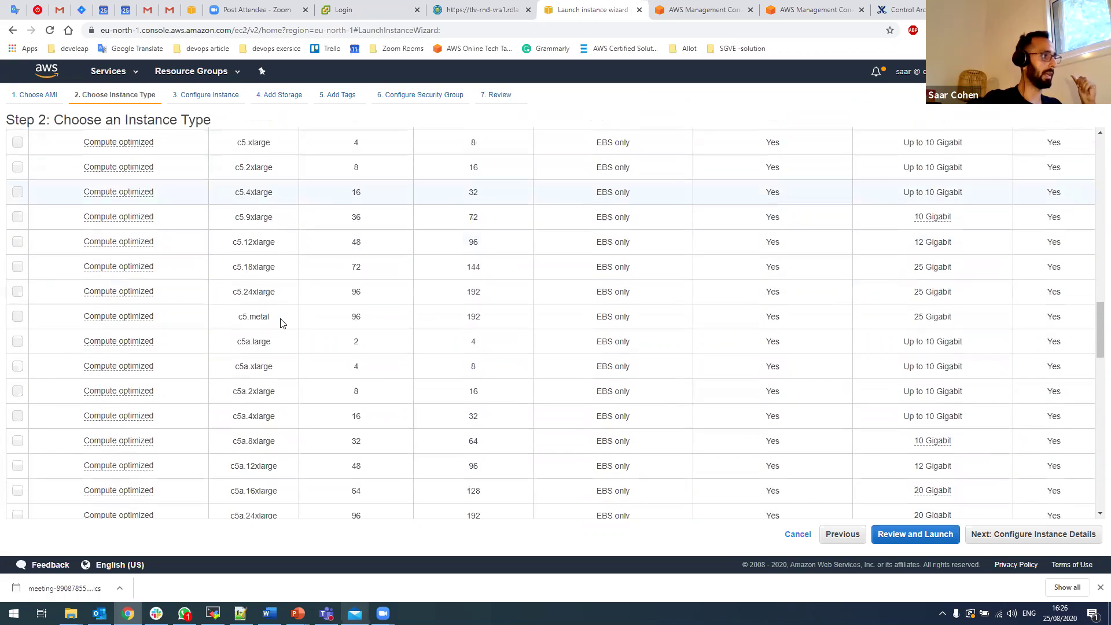
{"action": "scroll", "coordinate": [282, 322], "scroll_direction": "down", "scroll_amount": 1}
{"action": "scroll", "coordinate": [282, 322], "scroll_direction": "down", "scroll_amount": 3}
{"action": "scroll", "coordinate": [282, 330], "scroll_direction": "up", "scroll_amount": 20}
{"action": "scroll", "coordinate": [282, 326], "scroll_direction": "up", "scroll_amount": 6}
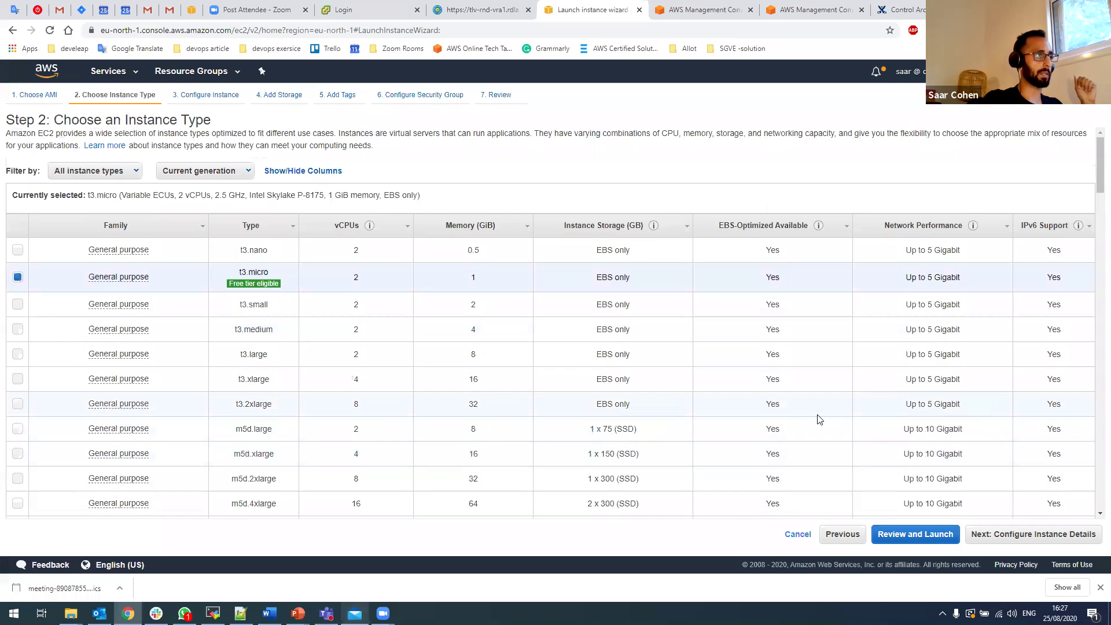
Step: Continue to the instance details and place the instance in the Saar-test VPC with the saar-test-subnet subnet
{"action": "left_click", "coordinate": [991, 538]}
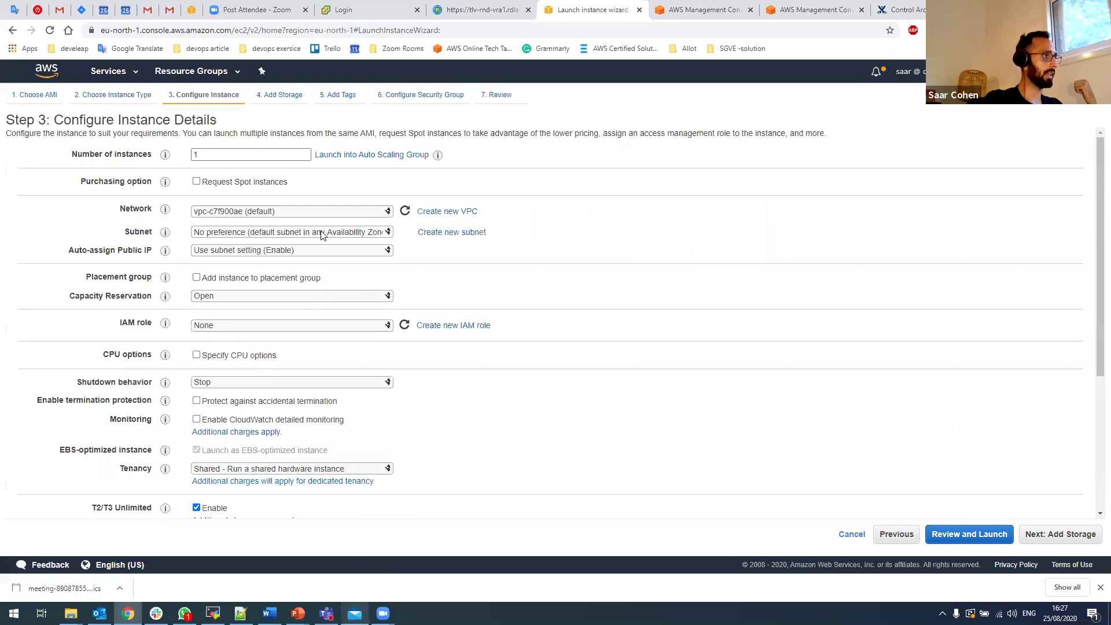
{"action": "left_click", "coordinate": [279, 217]}
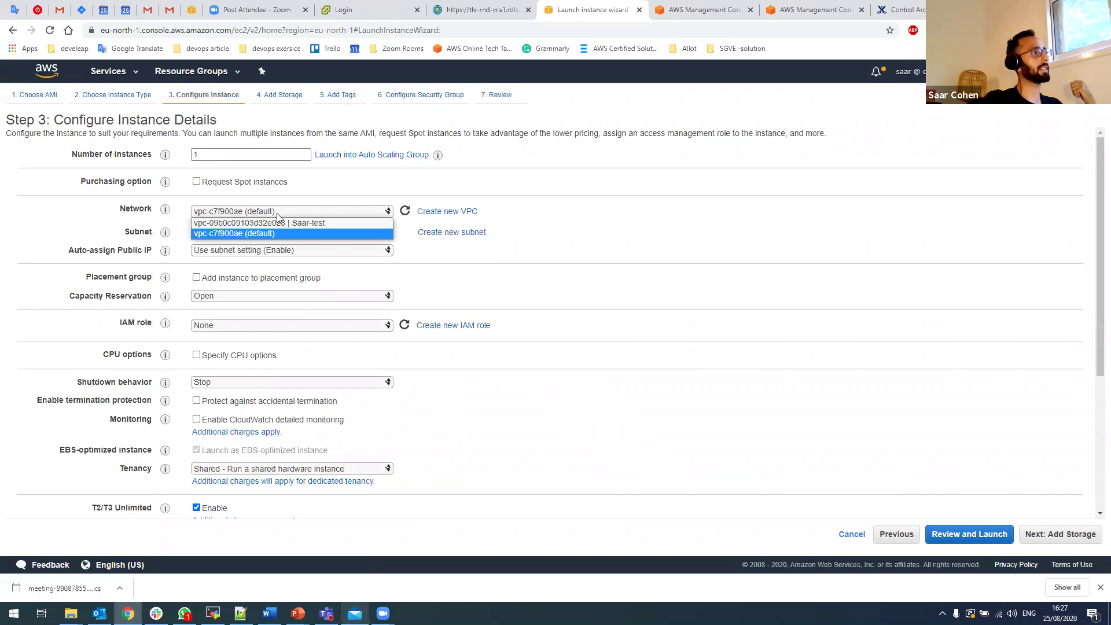
{"action": "left_click", "coordinate": [280, 223]}
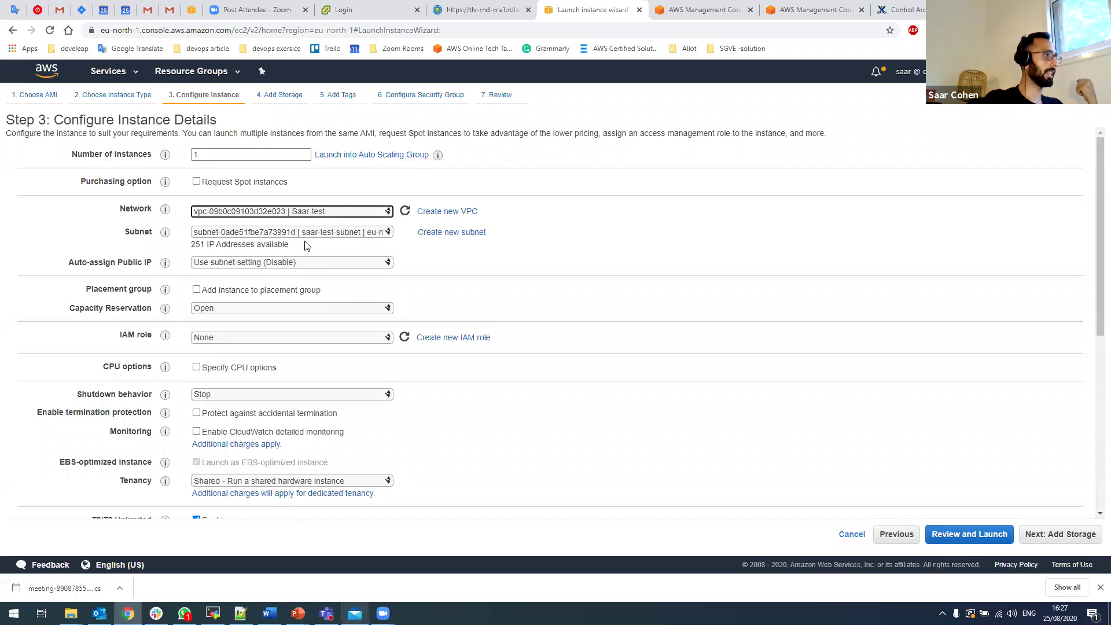
{"action": "left_click", "coordinate": [216, 233]}
{"action": "left_click", "coordinate": [218, 243]}
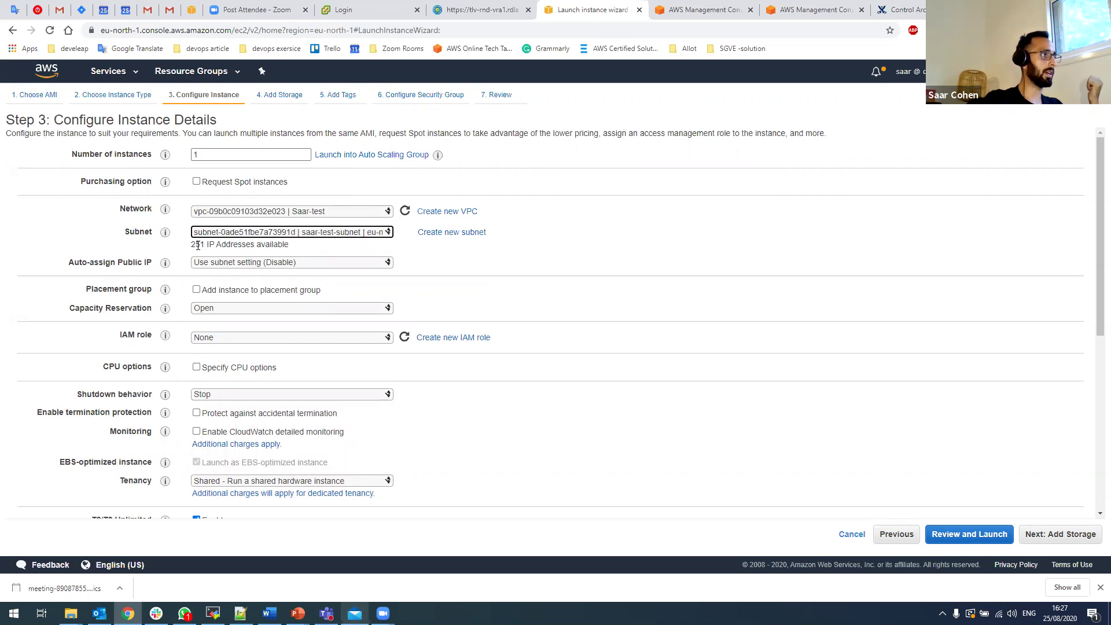
{"action": "left_click", "coordinate": [197, 233]}
{"action": "left_click", "coordinate": [203, 243]}
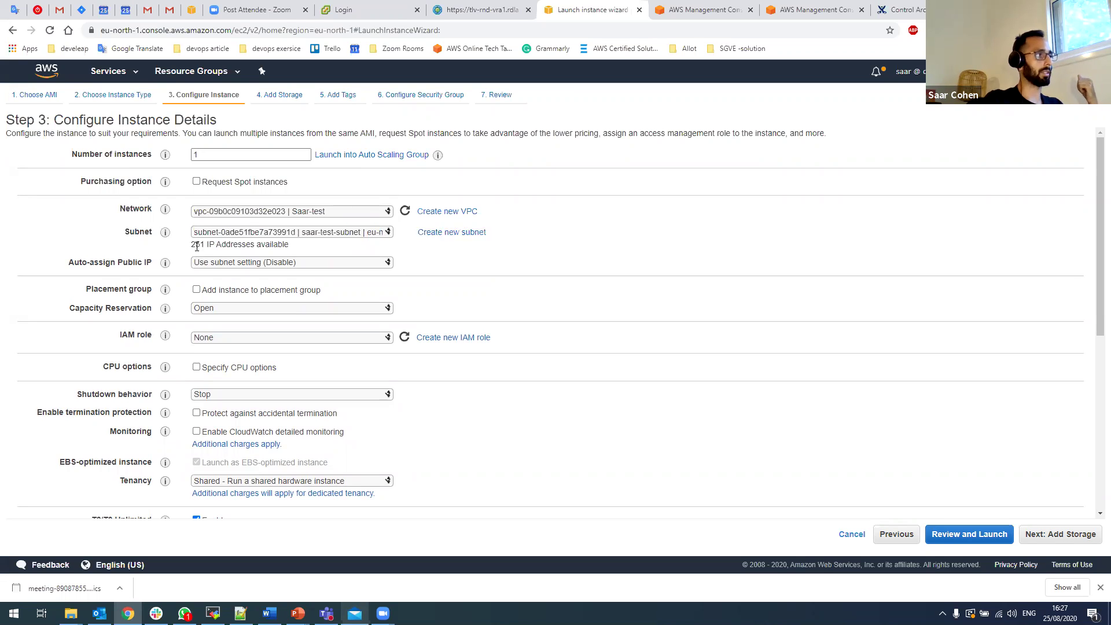
Step: Review the subnet's available IP addresses, the IAM role option and the network interface settings of the instance
{"action": "left_click_drag", "start_coordinate": [275, 244], "coordinate": [234, 245]}
{"action": "left_click", "coordinate": [241, 246]}
{"action": "scroll", "coordinate": [244, 258], "scroll_direction": "down", "scroll_amount": 1}
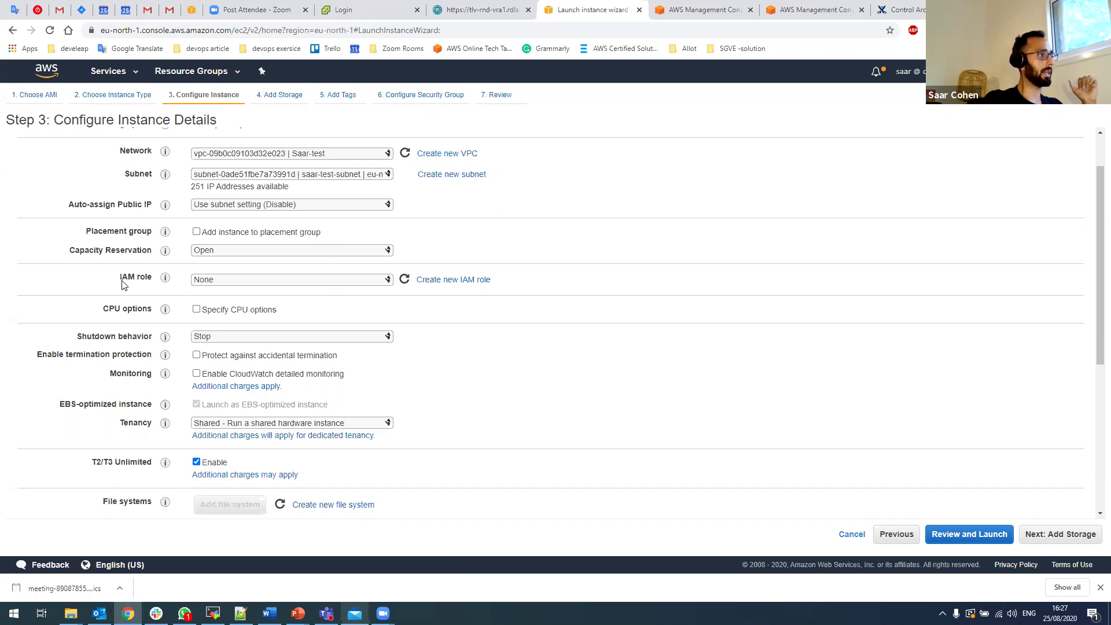
{"action": "left_click_drag", "start_coordinate": [118, 277], "coordinate": [151, 277]}
{"action": "left_click", "coordinate": [151, 278]}
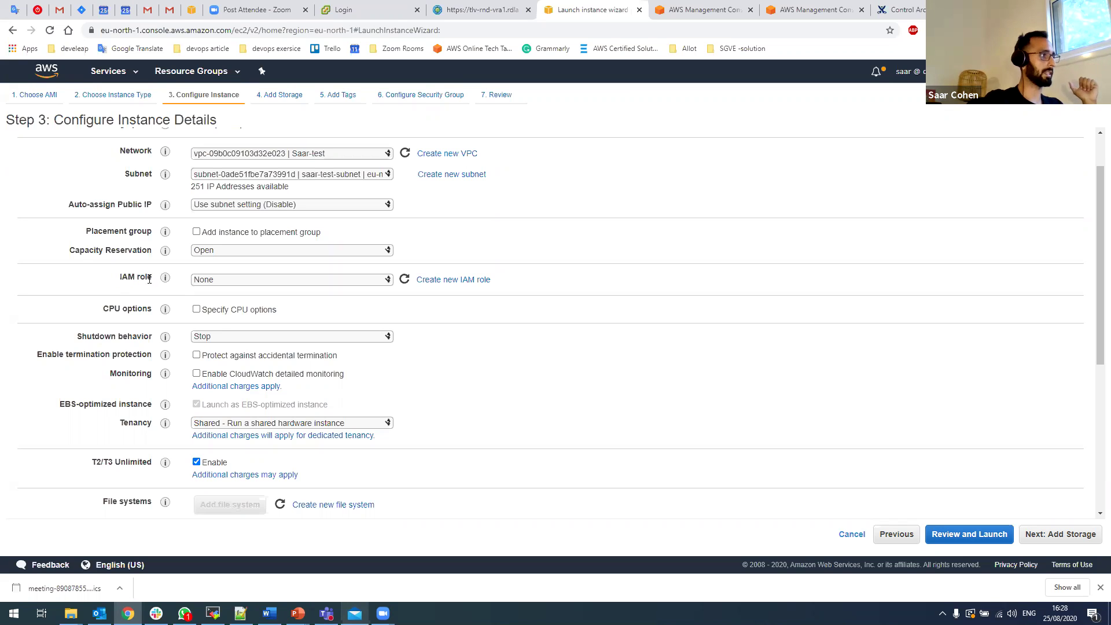
{"action": "scroll", "coordinate": [135, 289], "scroll_direction": "down", "scroll_amount": 3}
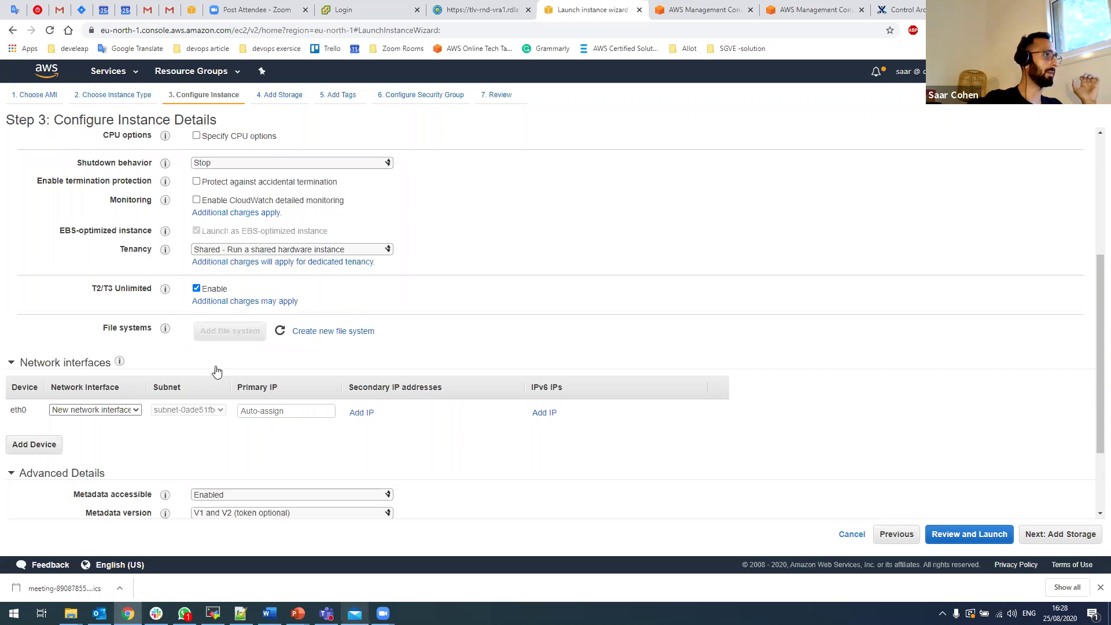
{"action": "scroll", "coordinate": [218, 369], "scroll_direction": "down", "scroll_amount": 1}
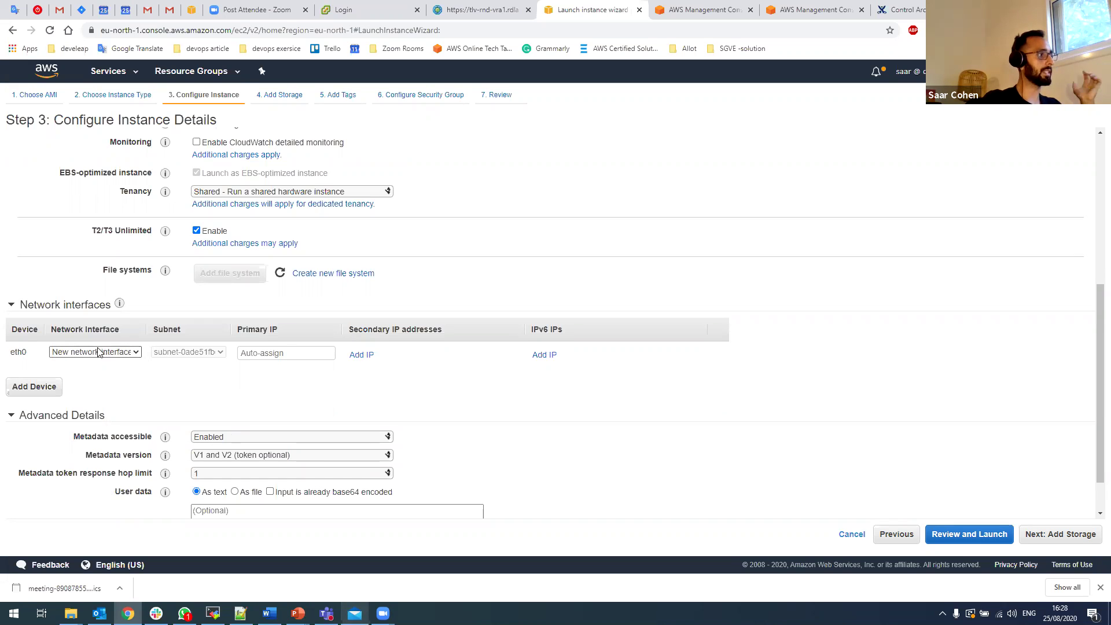
Step: Try 10.0.0.5 as the primary IP of network interface eth0 and clear the entry again
{"action": "left_click", "coordinate": [261, 352]}
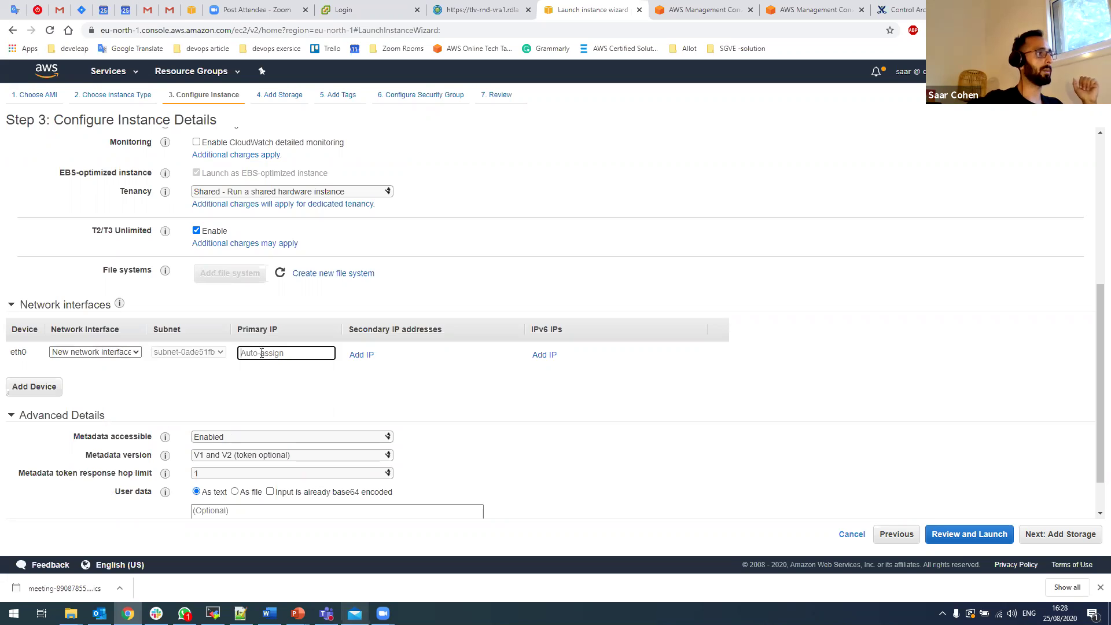
{"action": "type", "text": "1"}
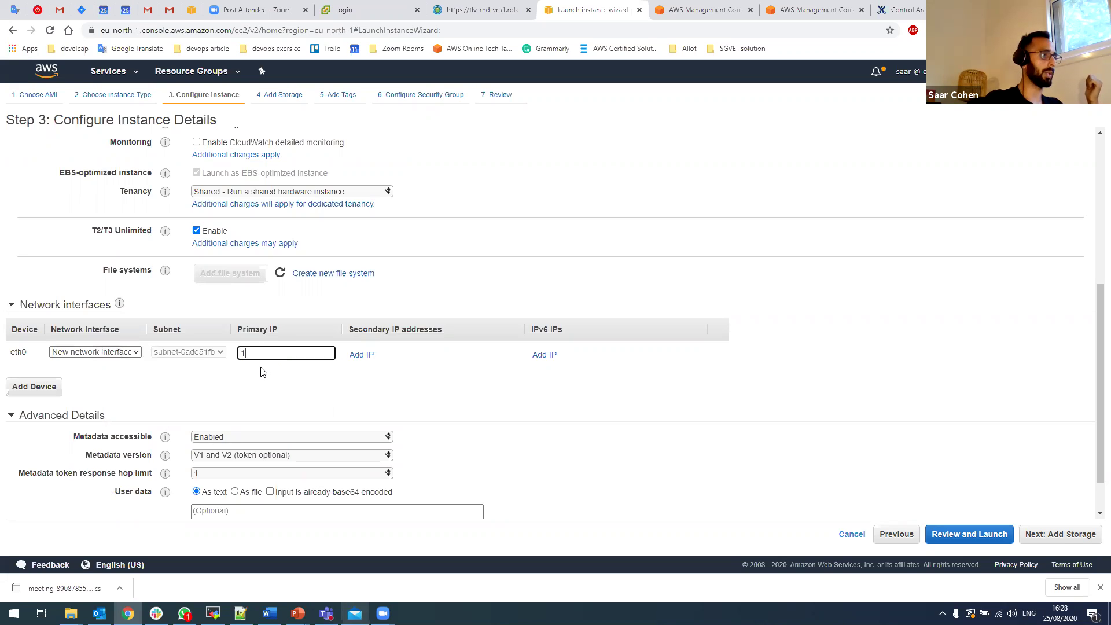
{"action": "type", "text": "0.0.0.5"}
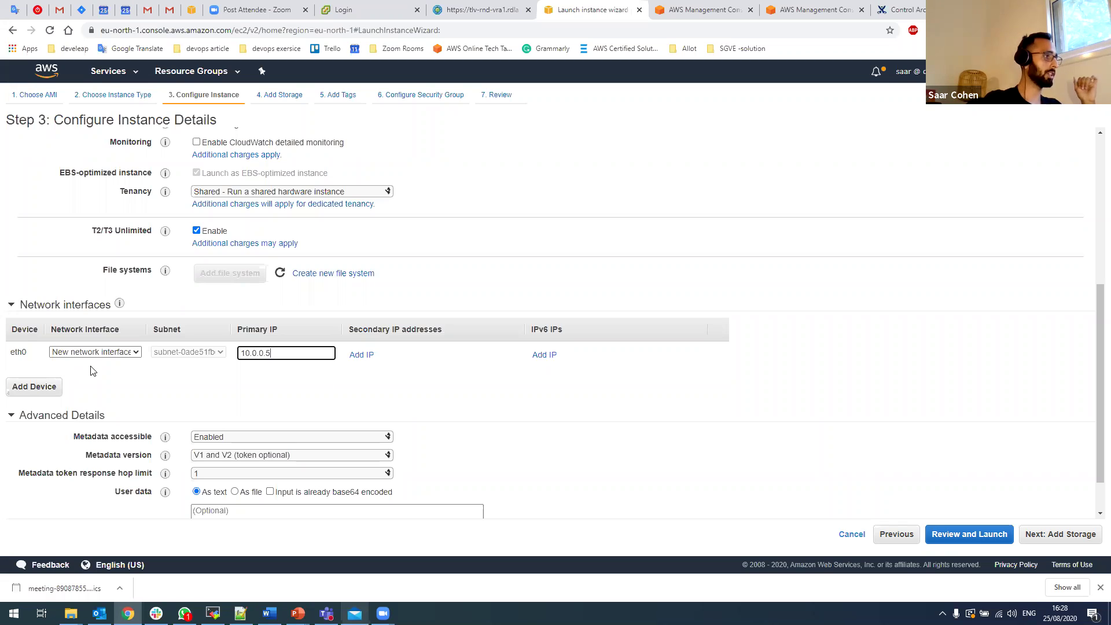
{"action": "left_click_drag", "start_coordinate": [299, 352], "coordinate": [219, 354]}
{"action": "key", "text": "BackSpace"}
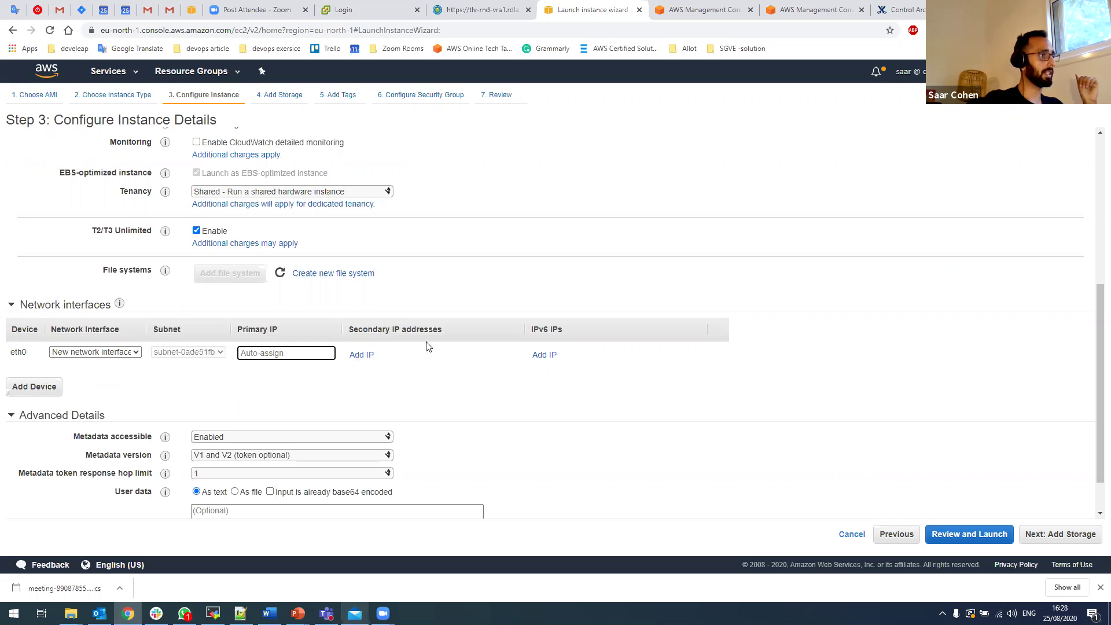
Step: Accept the instance details and continue to the storage settings
{"action": "left_click", "coordinate": [1069, 542]}
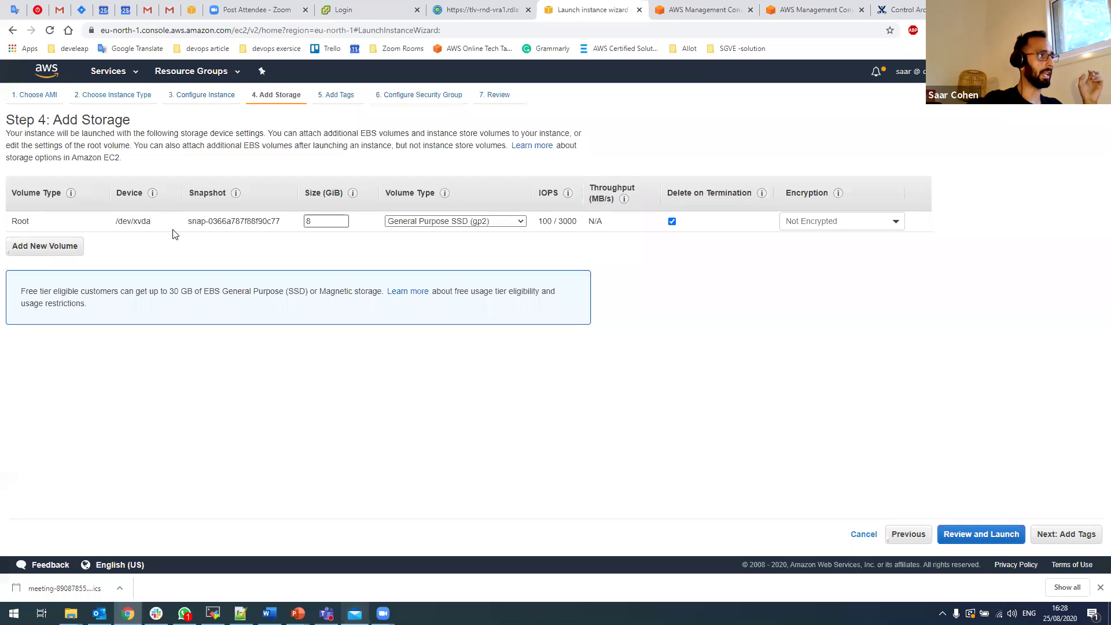
Step: Review the root volume's device name, size and available volume types, keeping General Purpose SSD (gp2)
{"action": "left_click_drag", "start_coordinate": [151, 221], "coordinate": [115, 232]}
{"action": "left_click", "coordinate": [119, 231]}
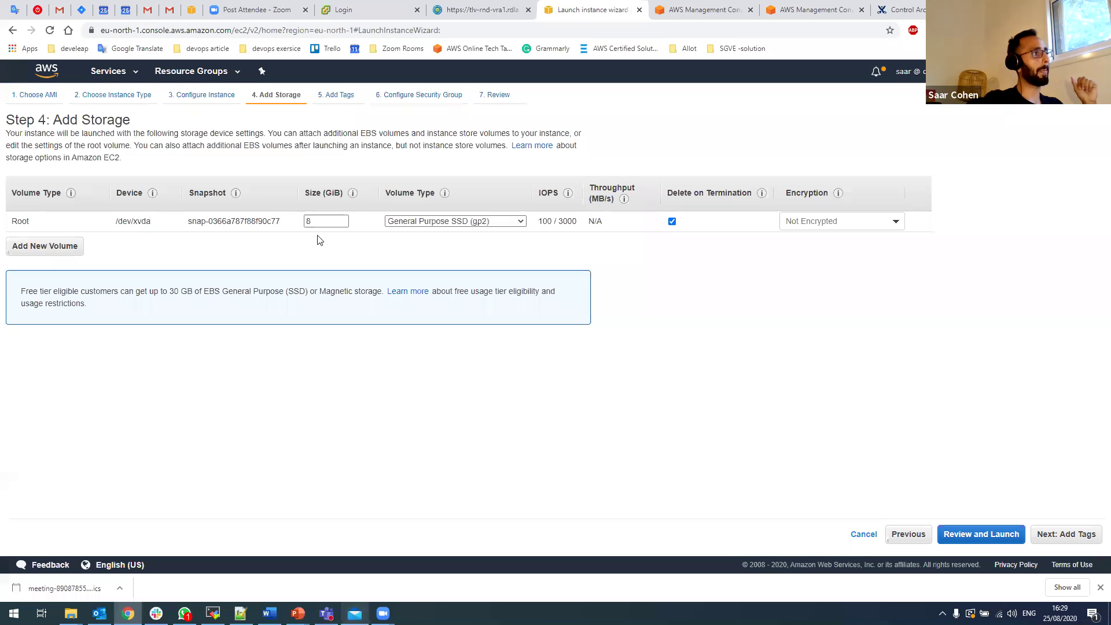
{"action": "left_click", "coordinate": [419, 225]}
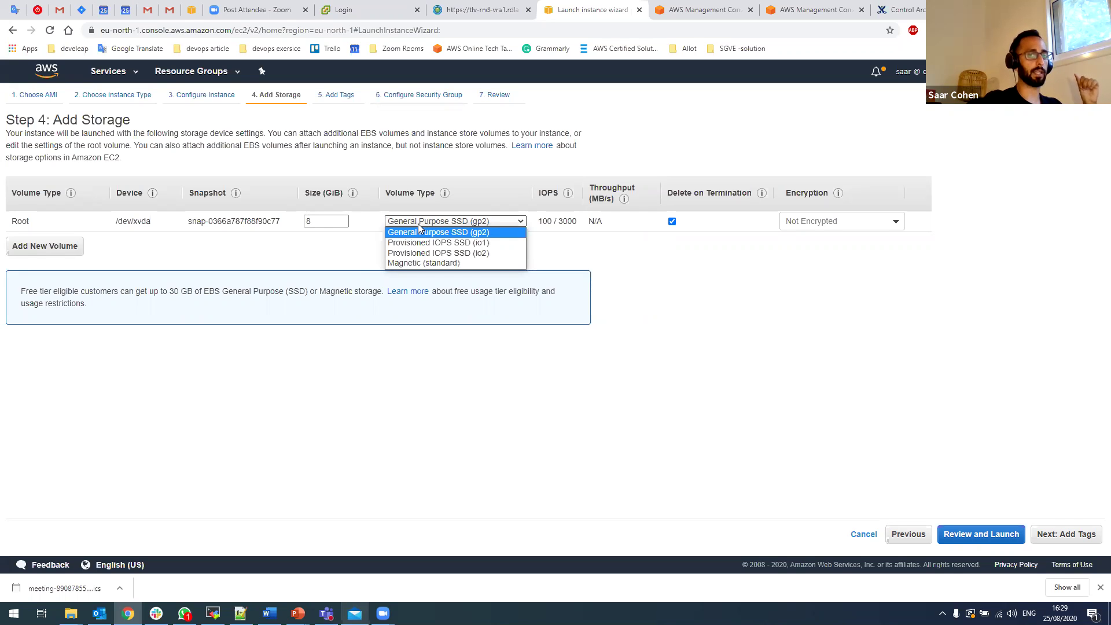
{"action": "left_click", "coordinate": [419, 231]}
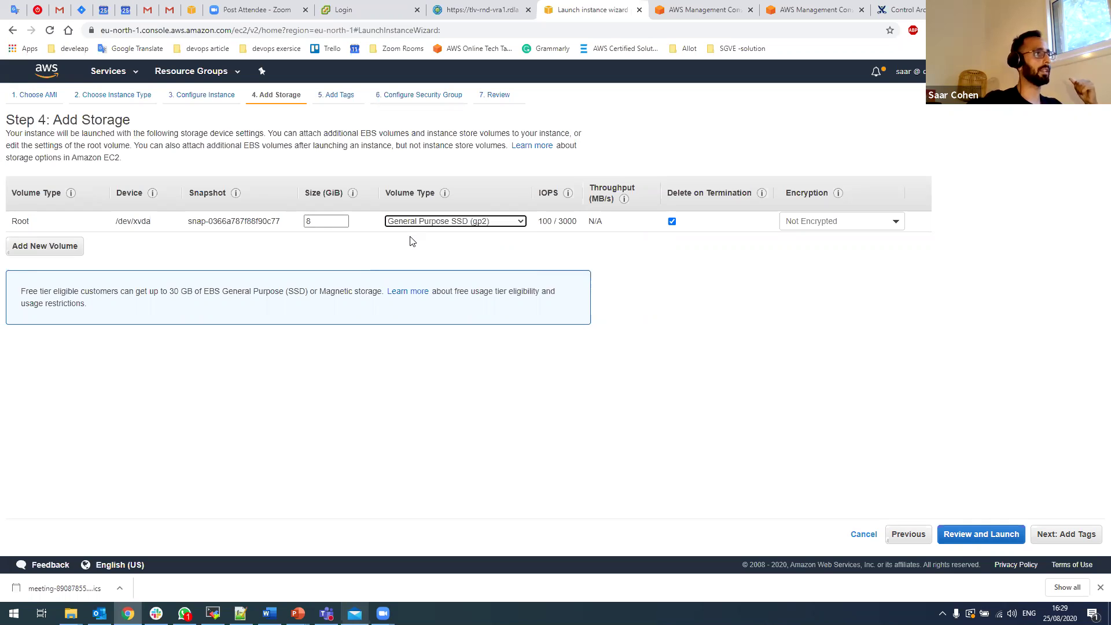
{"action": "left_click", "coordinate": [410, 236]}
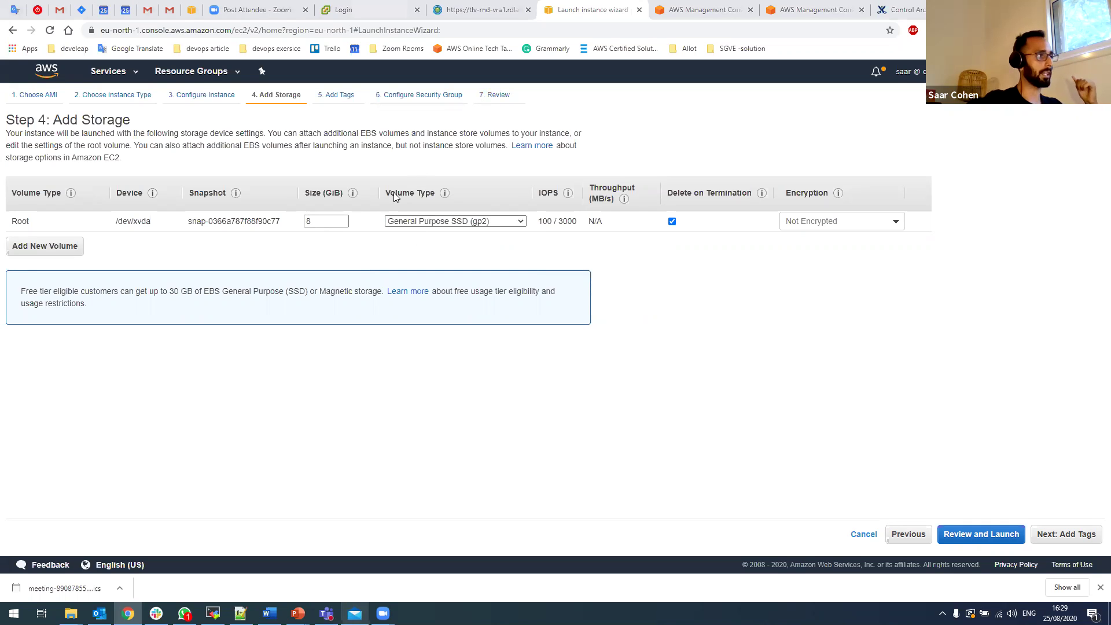
{"action": "left_click", "coordinate": [328, 221]}
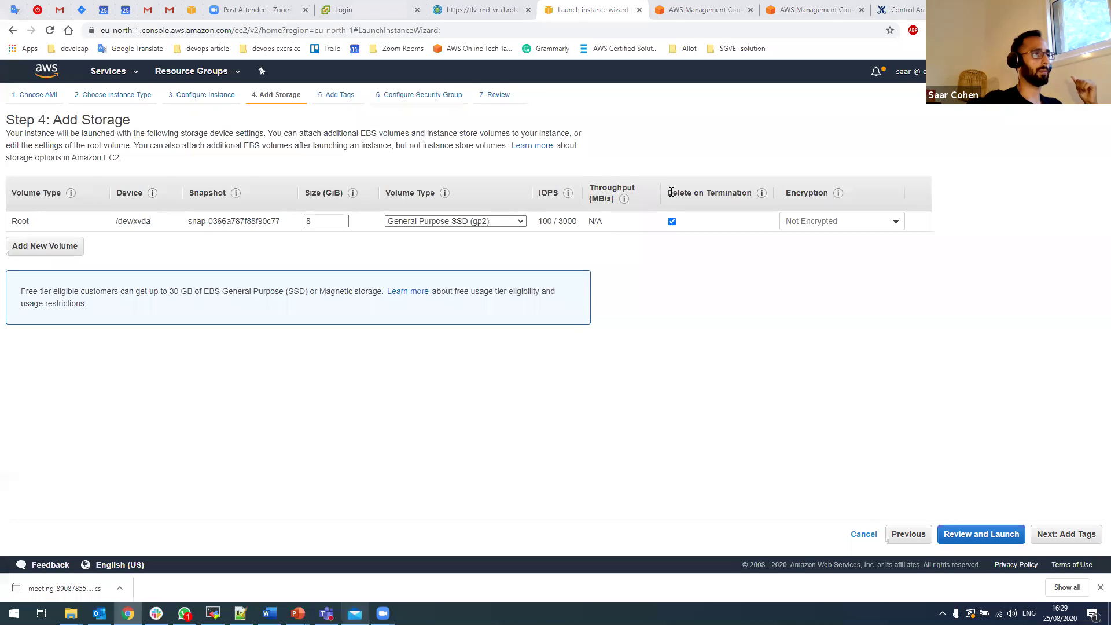
Step: Examine the root volume's Delete on Termination option and the free tier note on EBS storage
{"action": "left_click_drag", "start_coordinate": [667, 193], "coordinate": [745, 193]}
{"action": "left_click", "coordinate": [744, 193]}
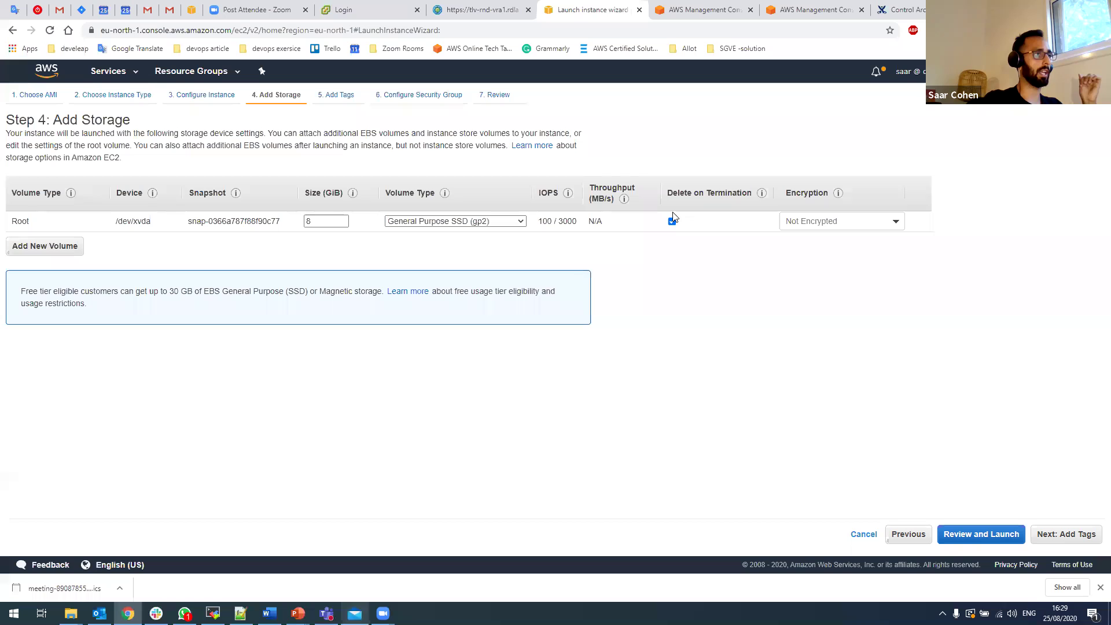
{"action": "left_click_drag", "start_coordinate": [670, 195], "coordinate": [746, 195]}
{"action": "left_click", "coordinate": [749, 196]}
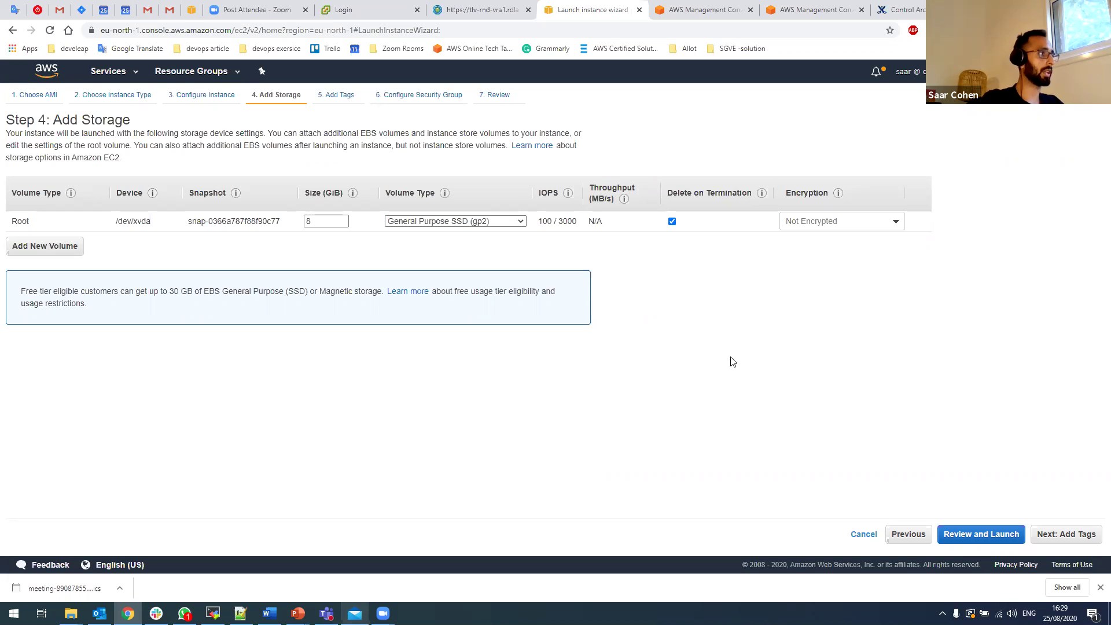
{"action": "mouse_move", "coordinate": [558, 231]}
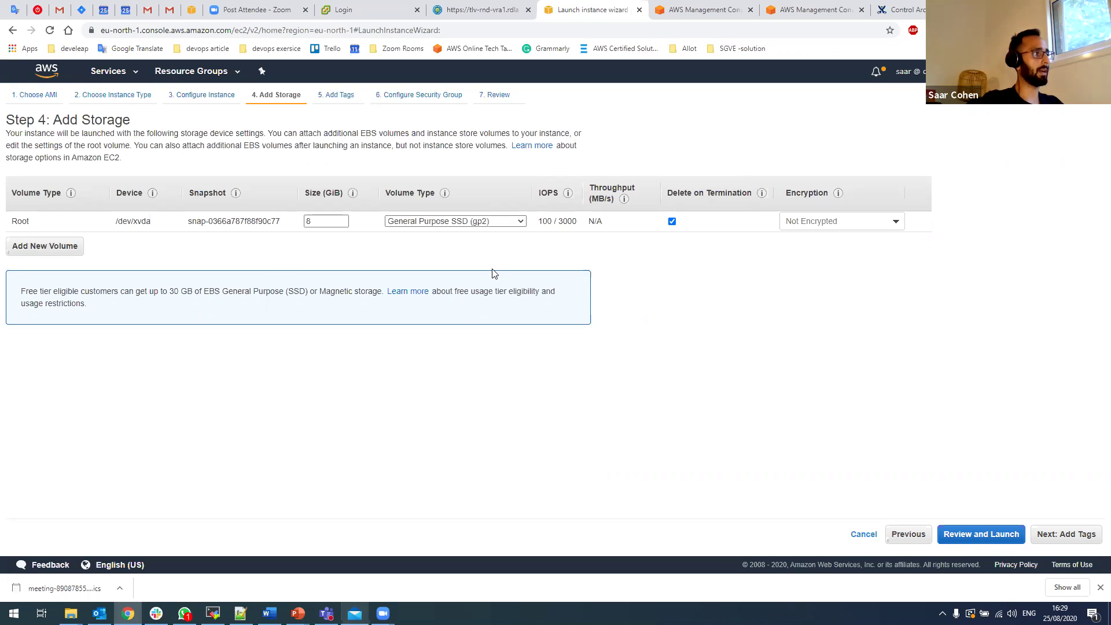
{"action": "left_click_drag", "start_coordinate": [141, 292], "coordinate": [219, 288]}
{"action": "left_click", "coordinate": [220, 288]}
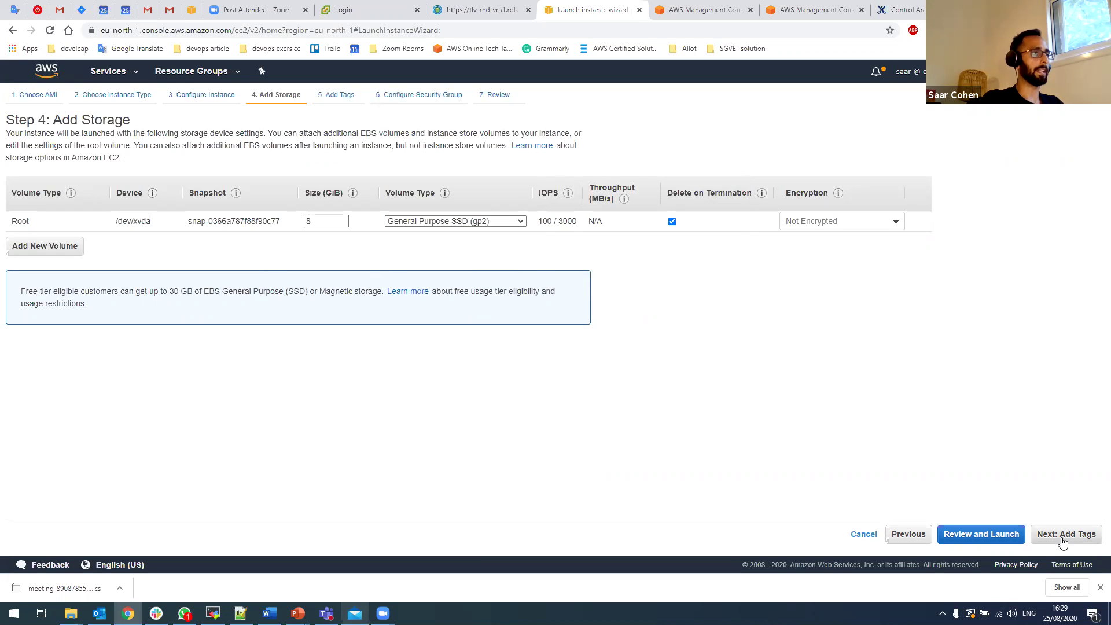
{"action": "left_click_drag", "start_coordinate": [675, 199], "coordinate": [739, 191]}
{"action": "left_click", "coordinate": [738, 189]}
Step: Continue to the instance tags and add a tag with key Name and value saar-ec2-test
{"action": "left_click", "coordinate": [1066, 540]}
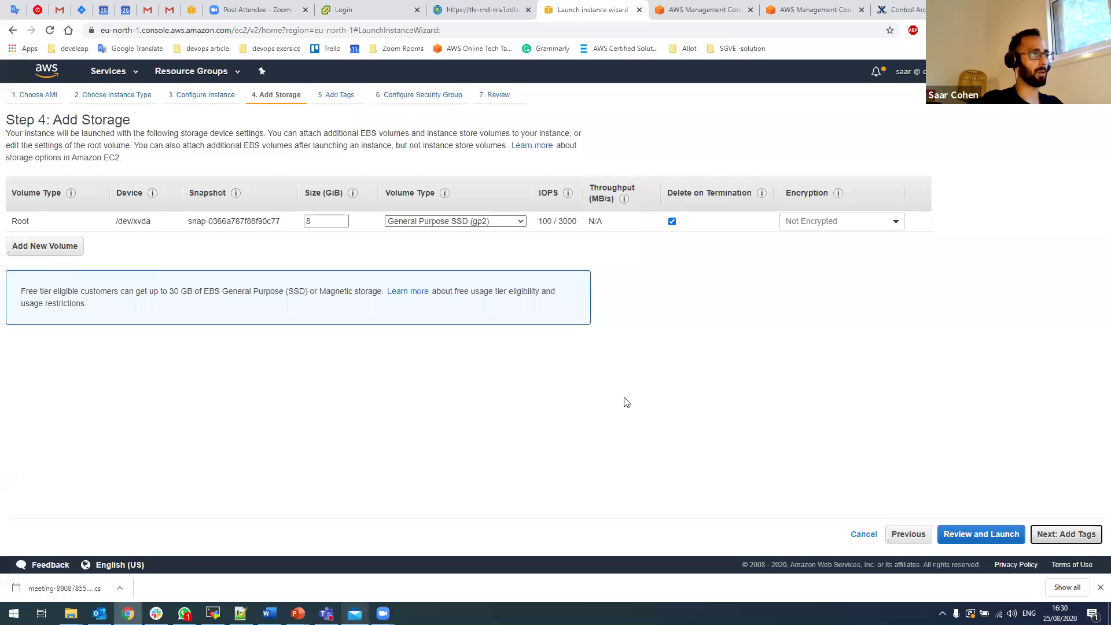
{"action": "left_click", "coordinate": [33, 277]}
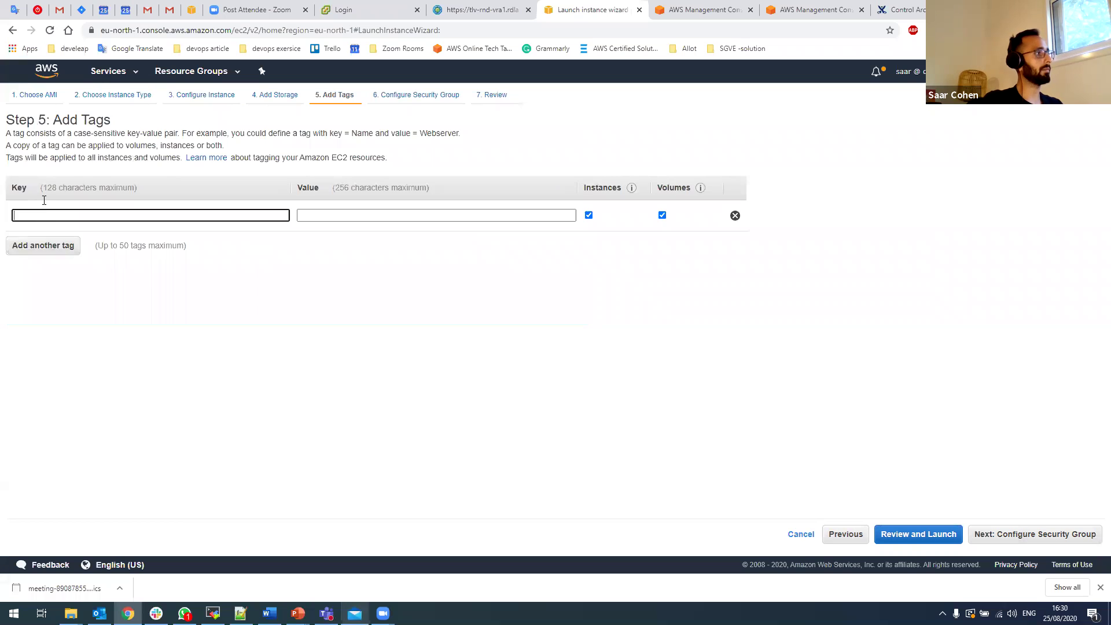
{"action": "type", "text": "Nam"}
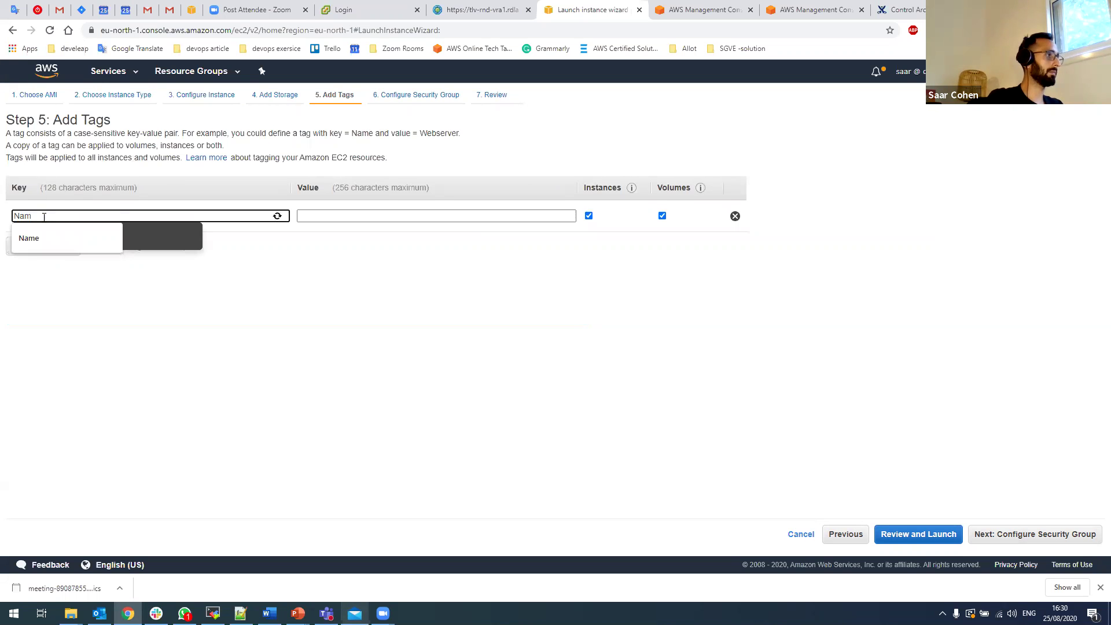
{"action": "type", "text": "e"}
{"action": "left_click", "coordinate": [317, 219]}
{"action": "type", "text": "saar-e"}
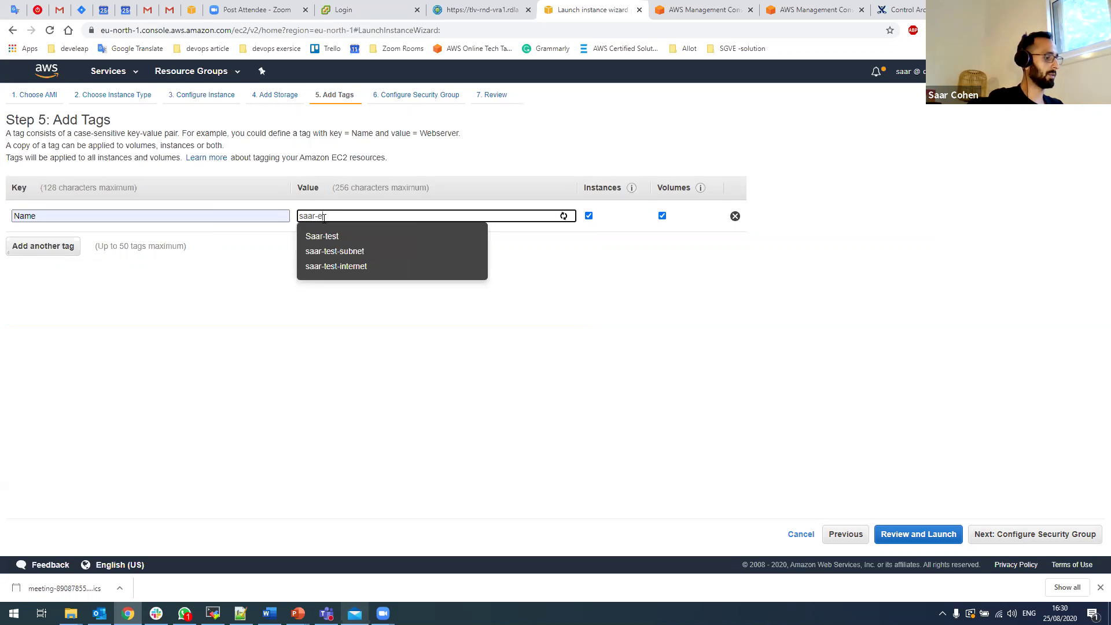
{"action": "type", "text": "c2-test"}
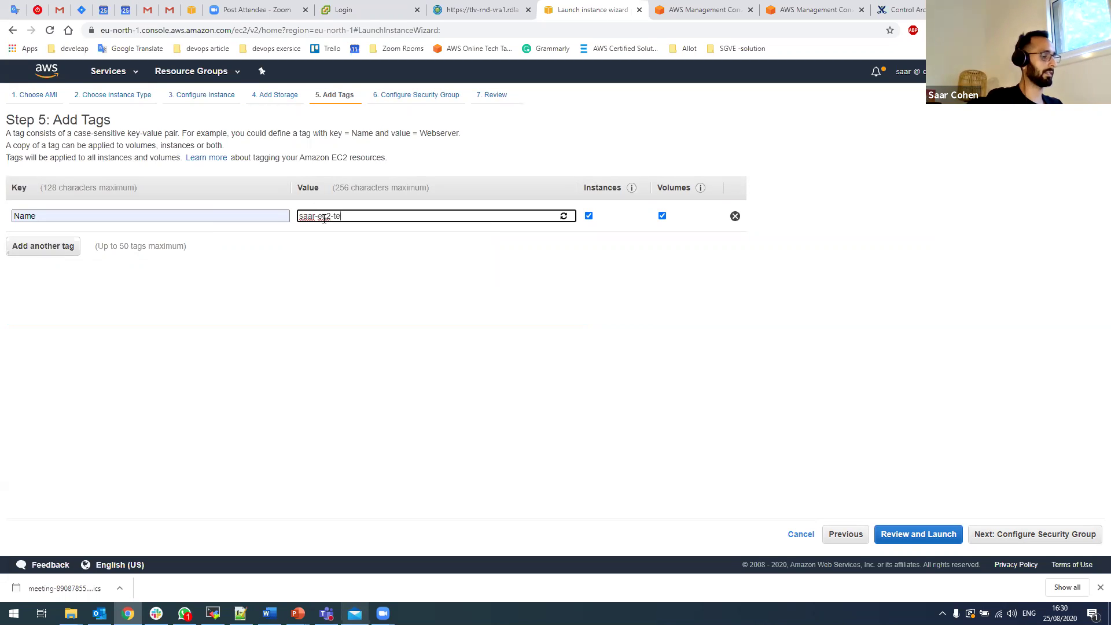
Step: Continue to the security group settings, check the existing groups and choose to create a new security group
{"action": "left_click", "coordinate": [1067, 539]}
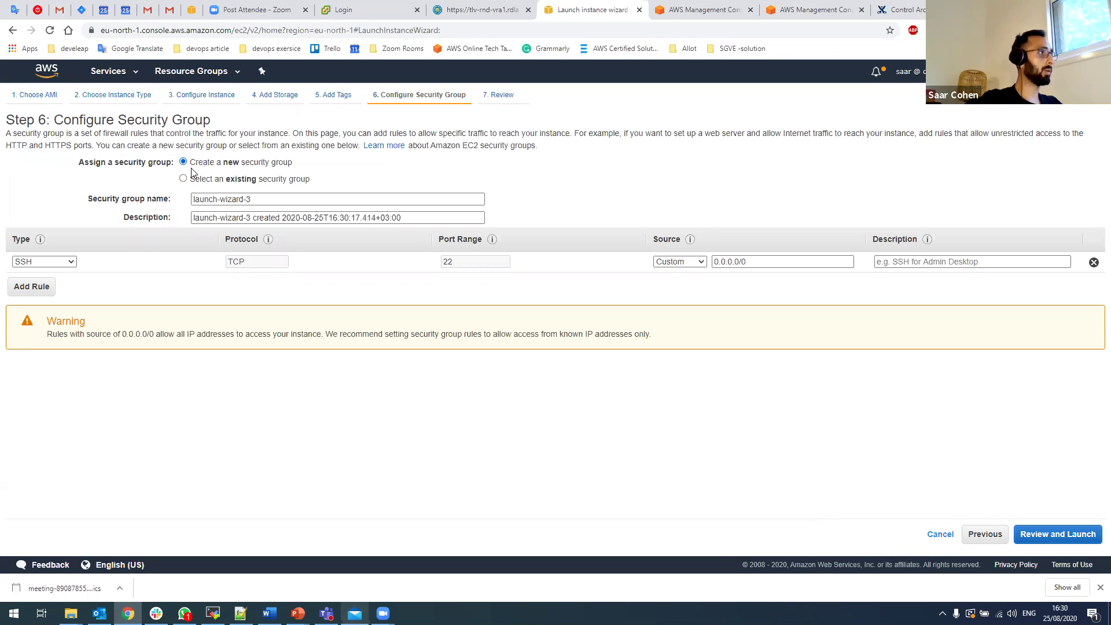
{"action": "left_click_drag", "start_coordinate": [199, 163], "coordinate": [295, 167]}
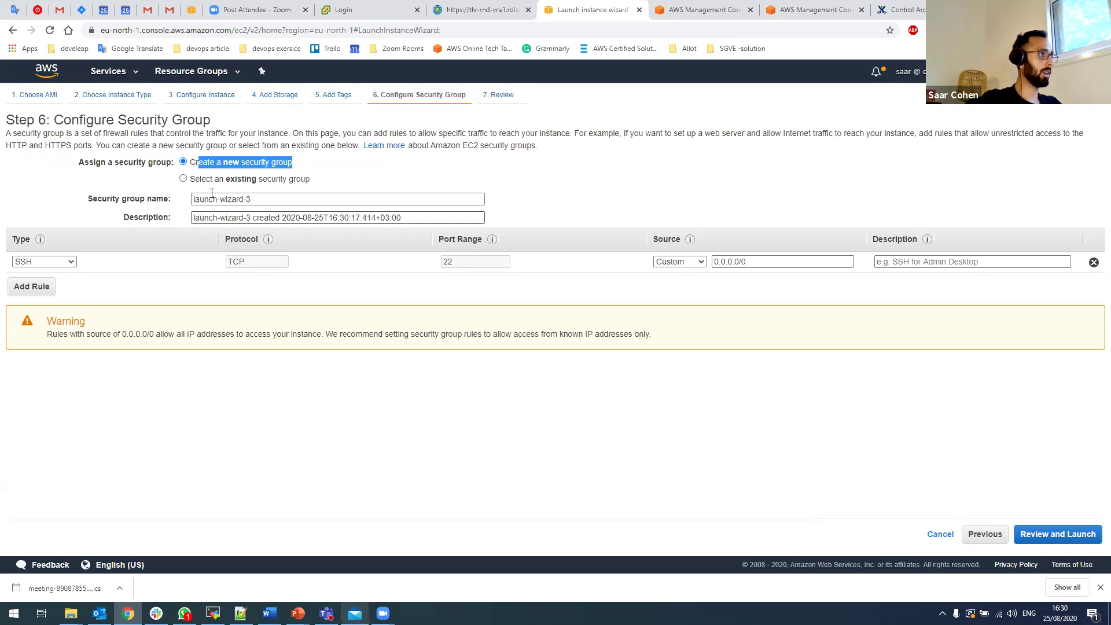
{"action": "left_click", "coordinate": [198, 180]}
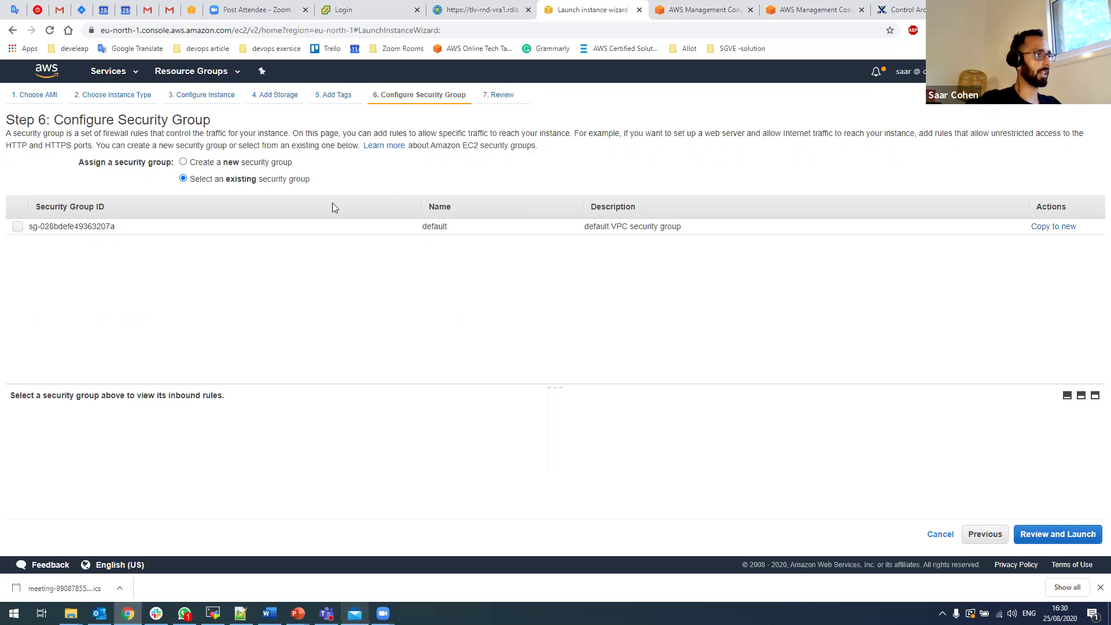
{"action": "left_click", "coordinate": [243, 164]}
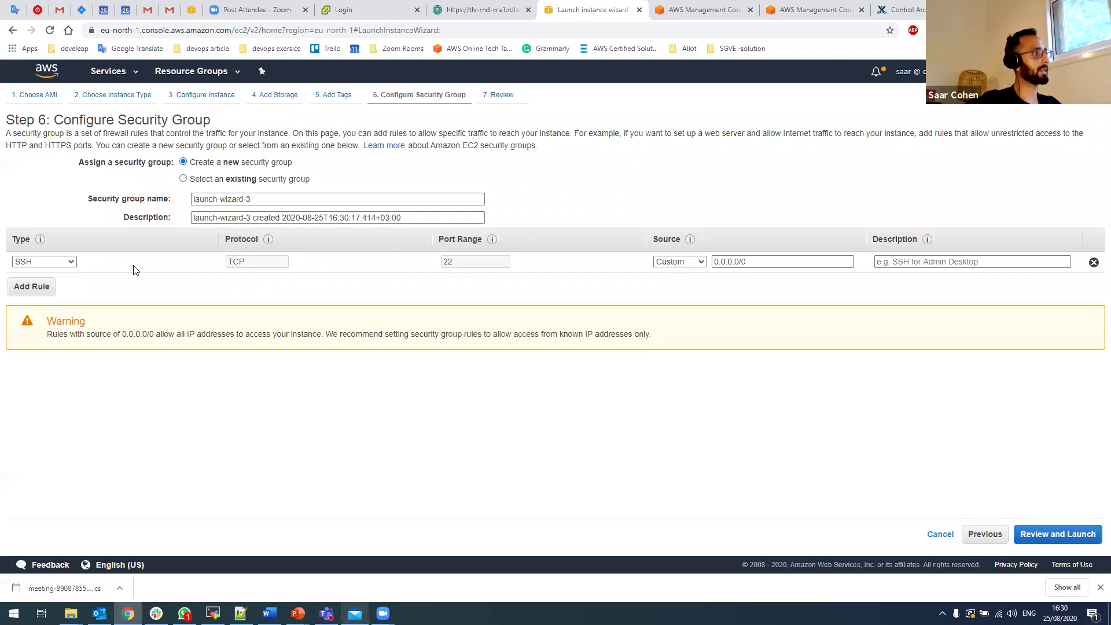
Step: Add an All ICMP - IPv4 rule with source 0.0.0.0/0 to the new security group
{"action": "left_click", "coordinate": [35, 287]}
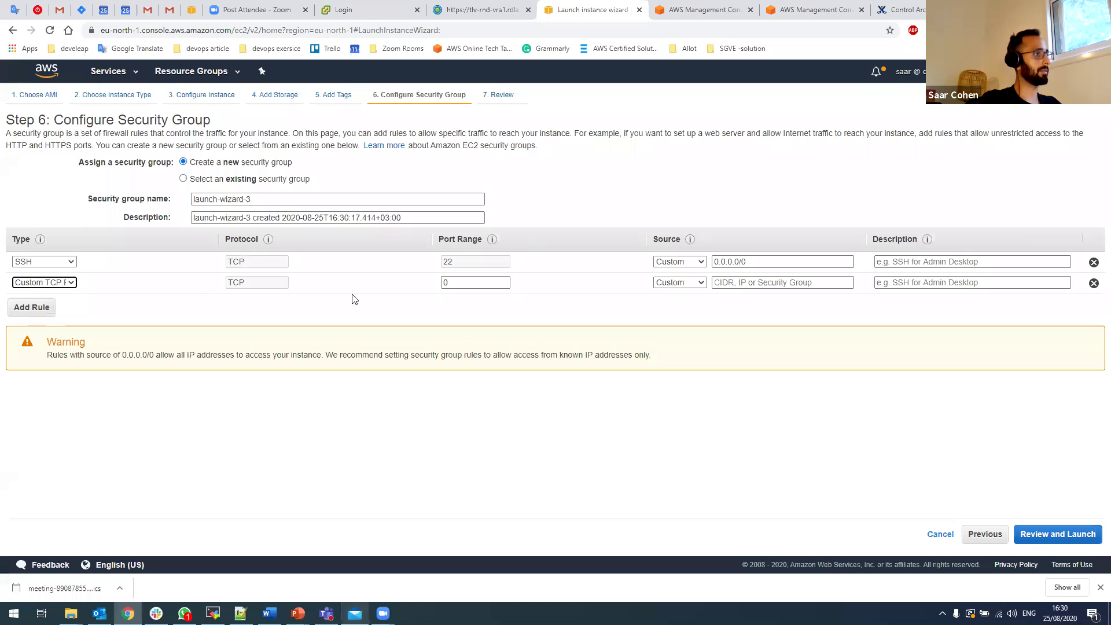
{"action": "left_click", "coordinate": [69, 283]}
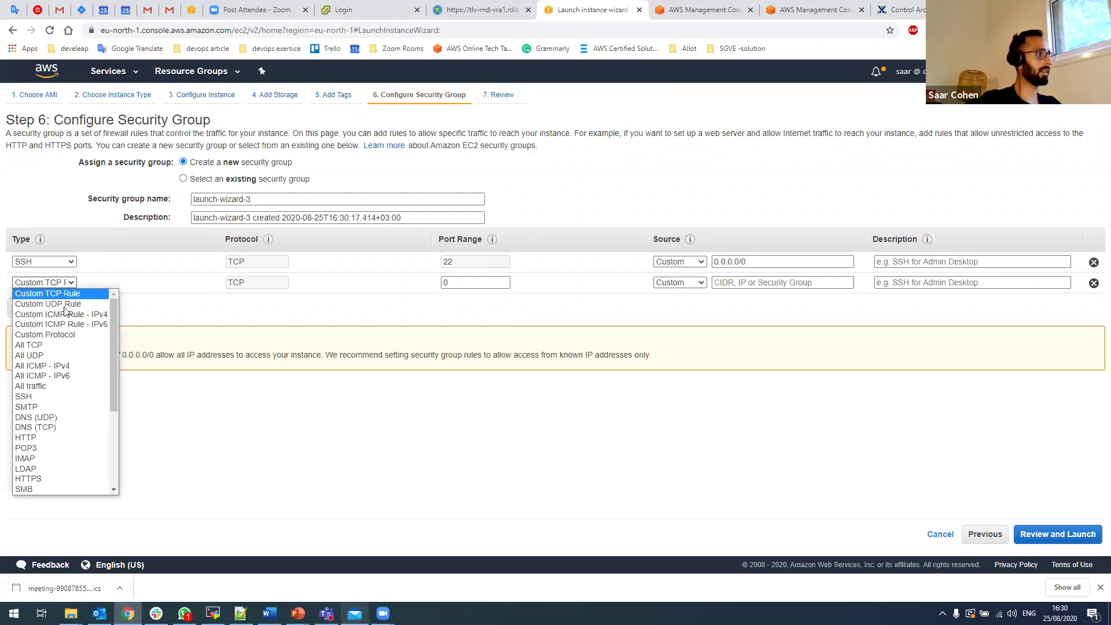
{"action": "left_click", "coordinate": [57, 366]}
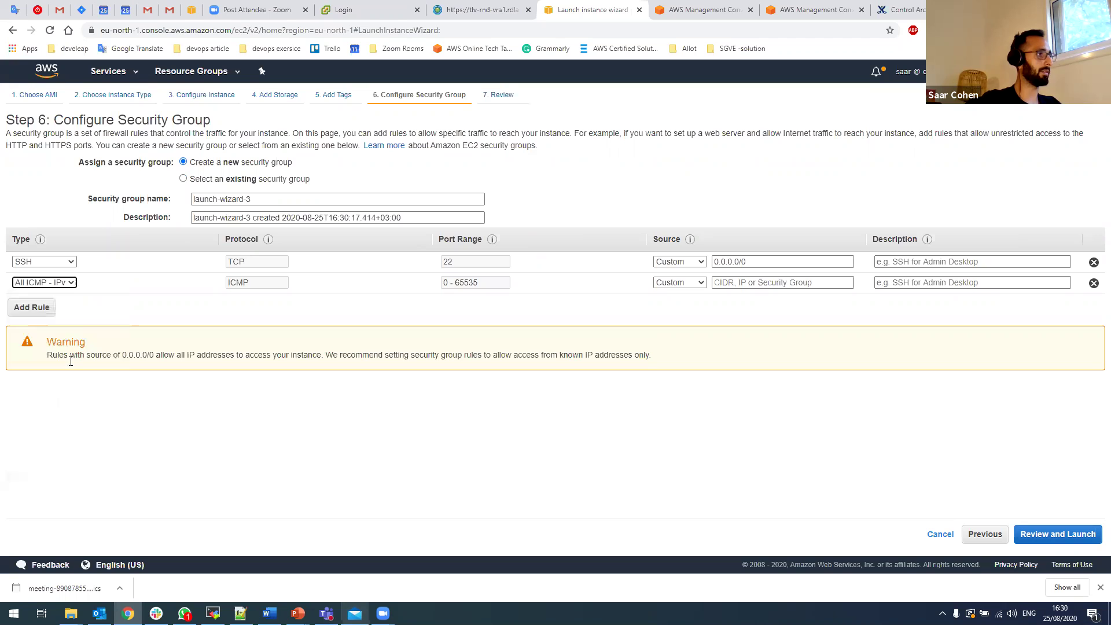
{"action": "left_click", "coordinate": [715, 287]}
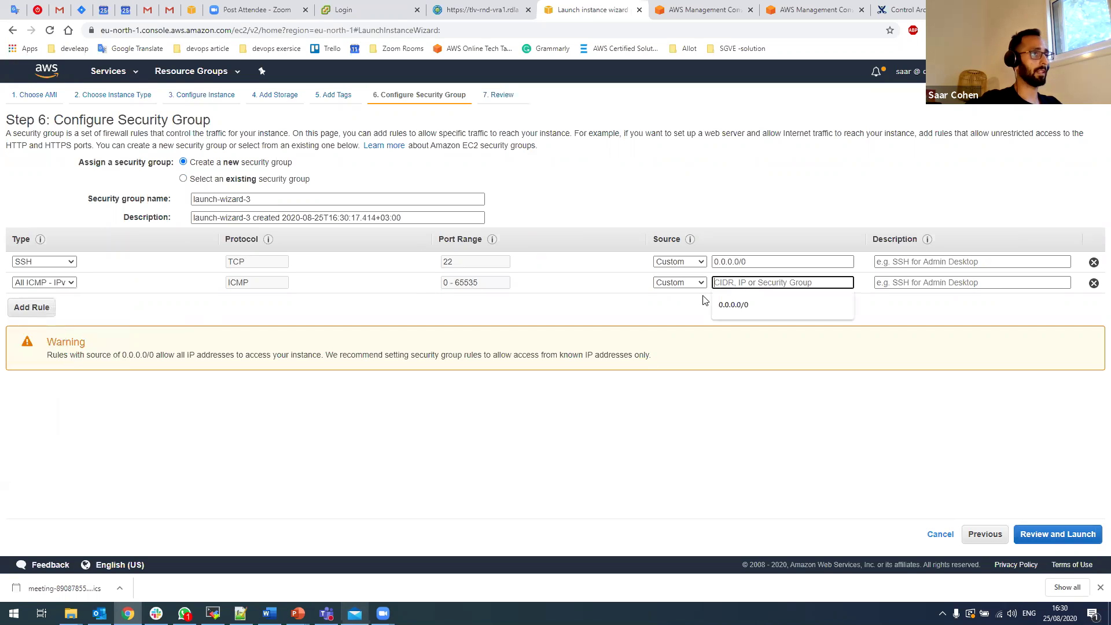
{"action": "left_click", "coordinate": [733, 304]}
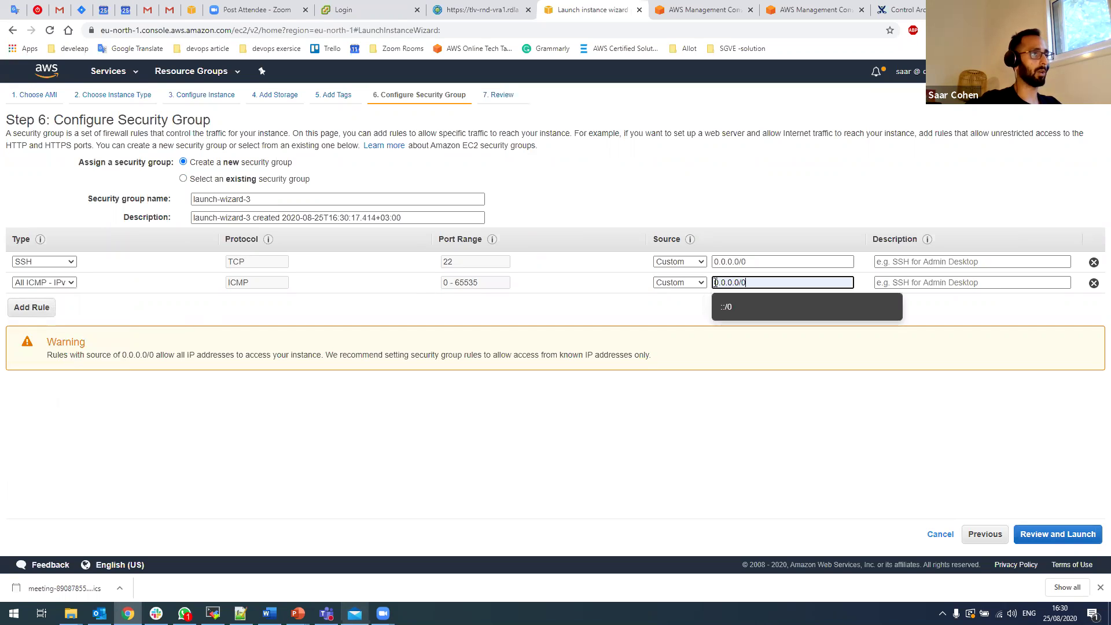
{"action": "left_click", "coordinate": [759, 226]}
Step: Enter the description ping for the ICMP rule and ssh for the SSH rule
{"action": "left_click", "coordinate": [926, 285]}
{"action": "type", "text": "ping"}
{"action": "left_click", "coordinate": [914, 262]}
{"action": "type", "text": "ssh"}
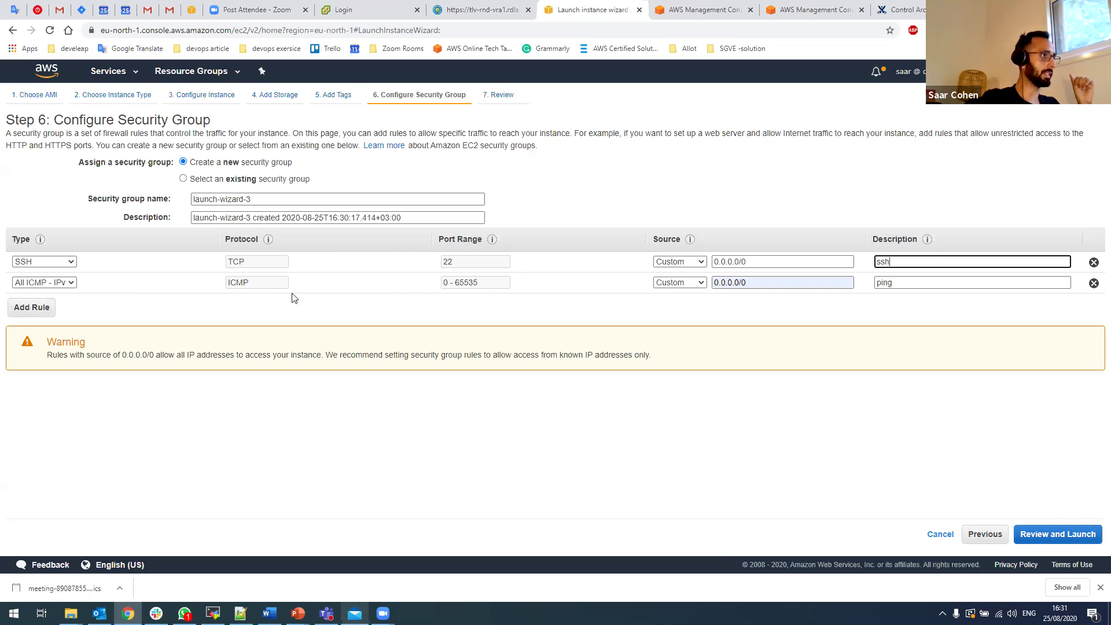
Step: Set both the name and description of the security group to saar-sg and continue to the launch review
{"action": "left_click", "coordinate": [250, 199]}
{"action": "left_click_drag", "start_coordinate": [249, 199], "coordinate": [140, 199]}
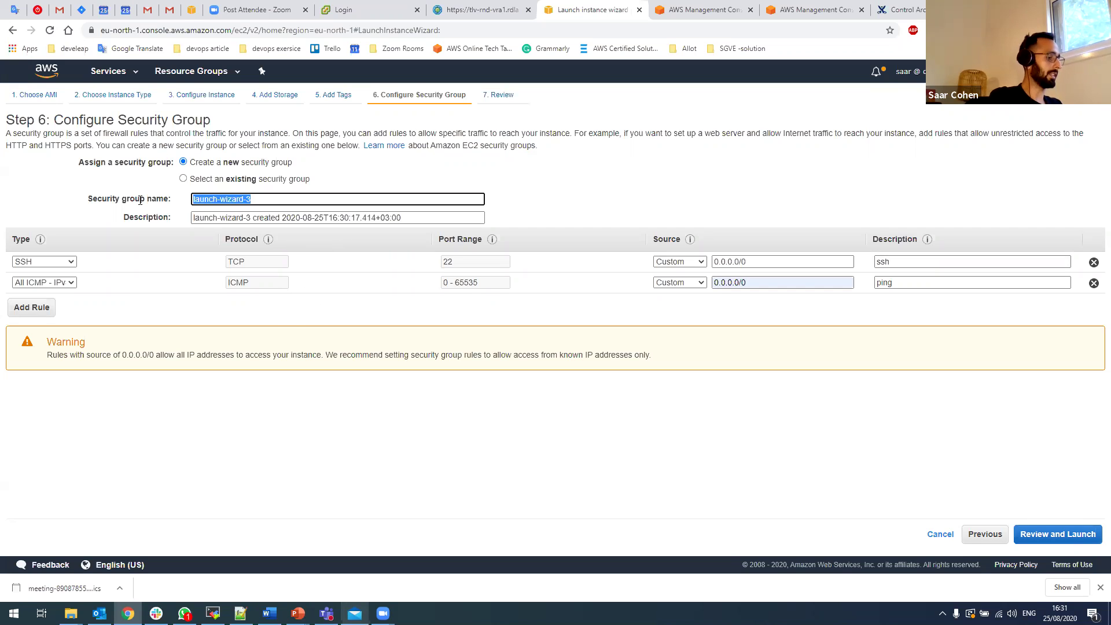
{"action": "type", "text": "saar-sg"}
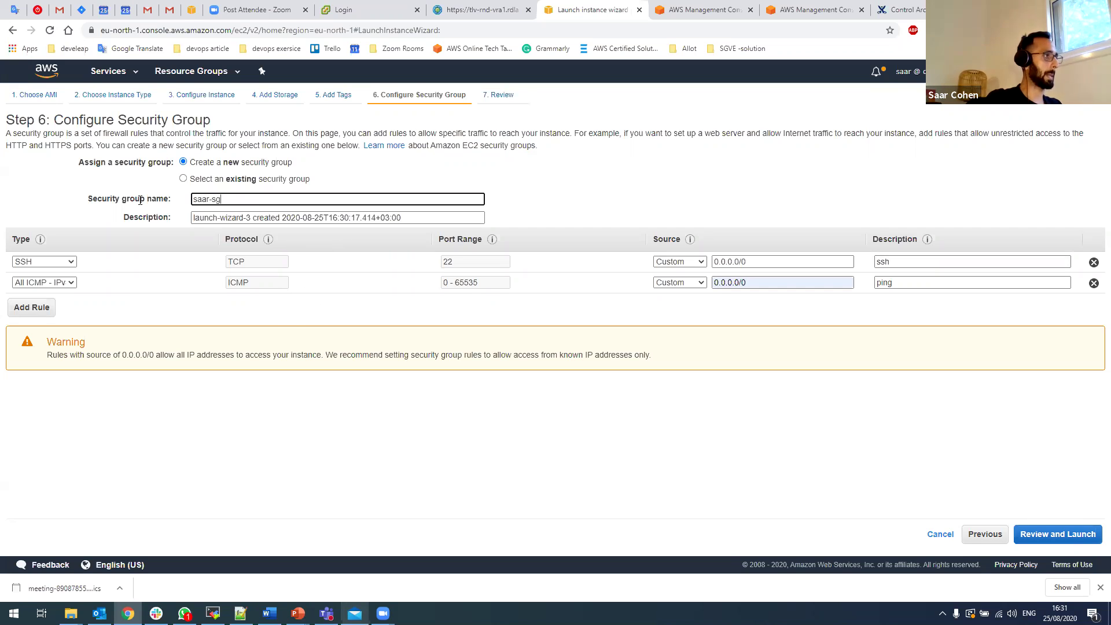
{"action": "left_click", "coordinate": [417, 216]}
{"action": "triple_click", "coordinate": [418, 217]}
{"action": "type", "text": "saar-sg"}
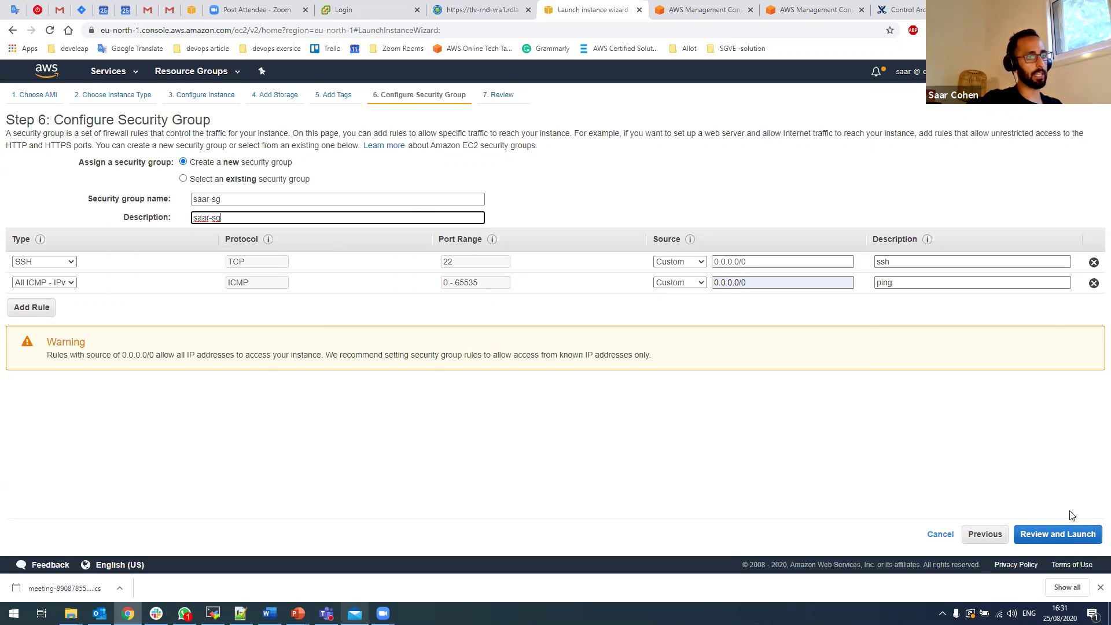
{"action": "left_click", "coordinate": [1041, 540]}
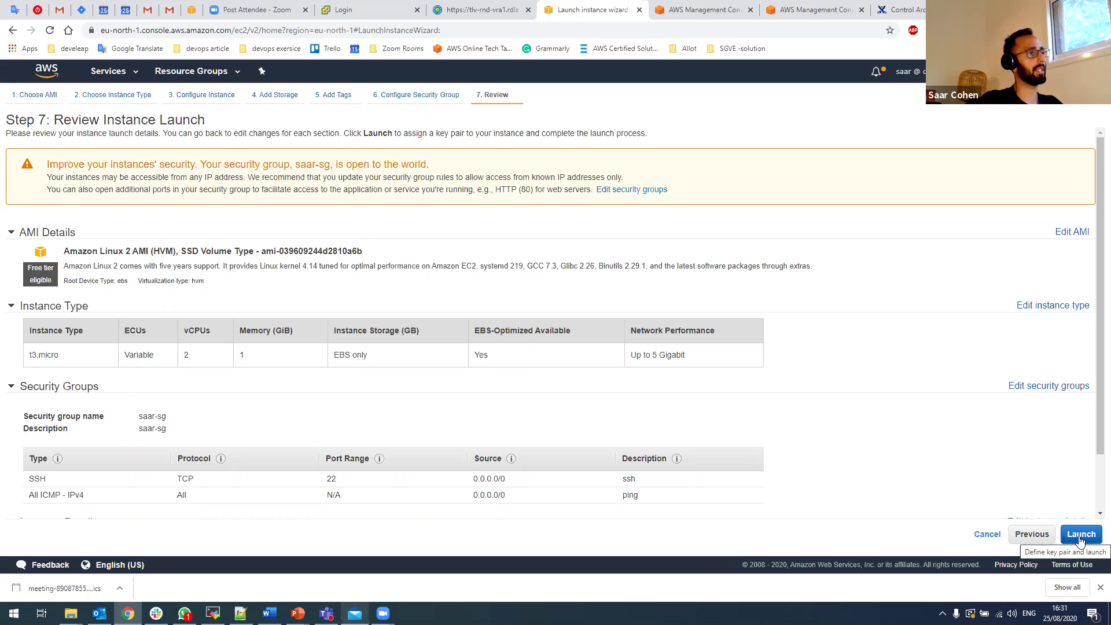
Step: Review the AMI, instance type and security group rules in the launch summary
{"action": "scroll", "coordinate": [793, 478], "scroll_direction": "down", "scroll_amount": 2}
{"action": "scroll", "coordinate": [751, 456], "scroll_direction": "up", "scroll_amount": 2}
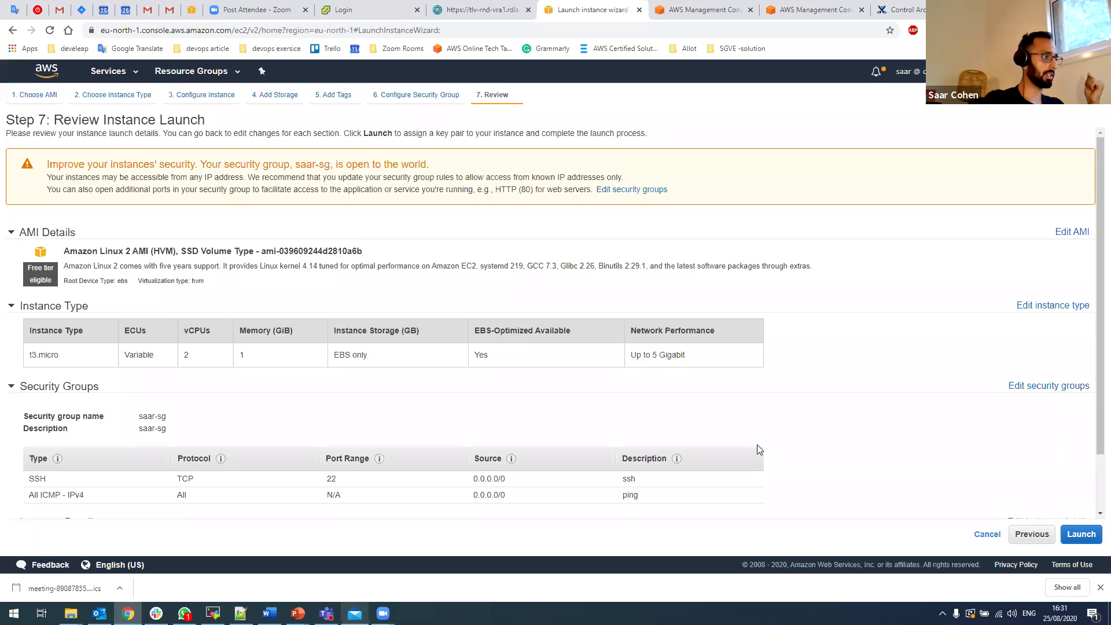
{"action": "left_click_drag", "start_coordinate": [783, 508], "coordinate": [732, 408]}
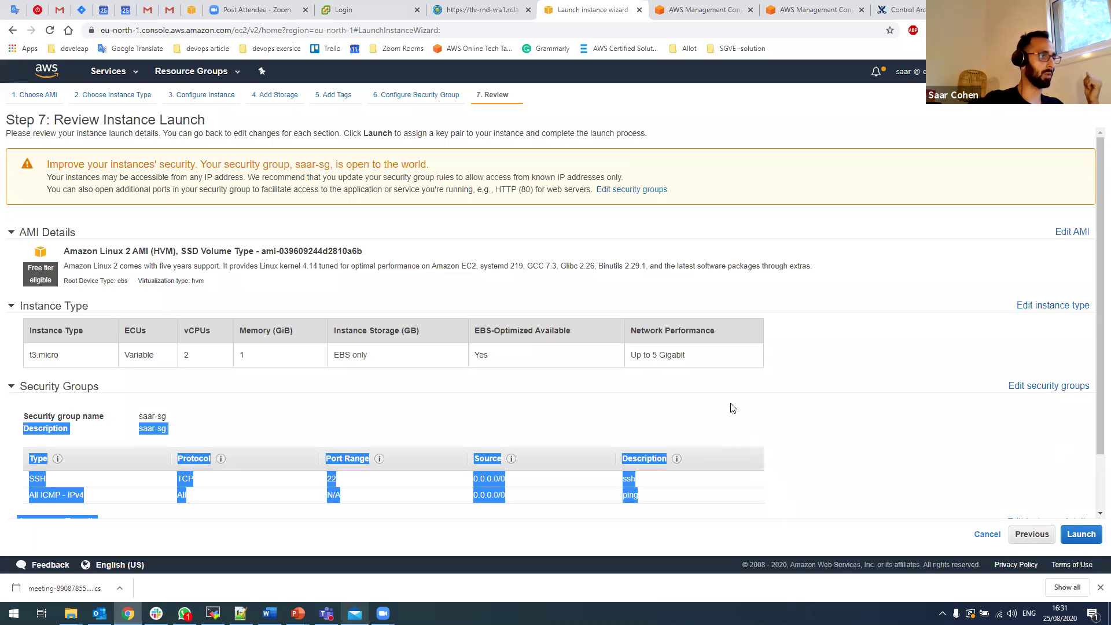
{"action": "left_click", "coordinate": [733, 407]}
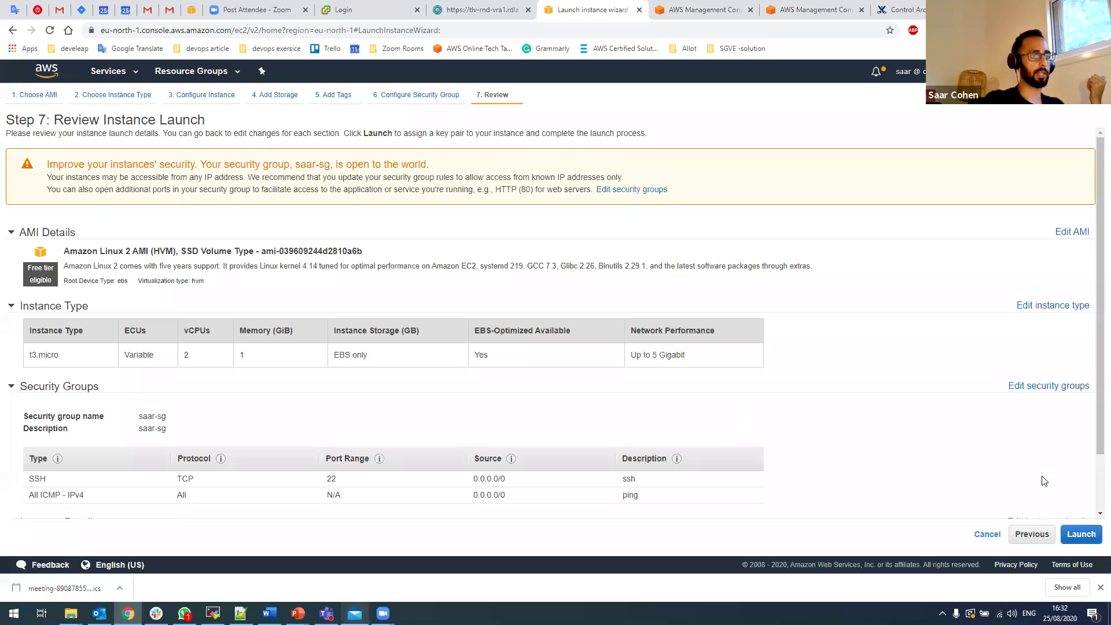
{"action": "scroll", "coordinate": [1040, 475], "scroll_direction": "down", "scroll_amount": 1}
{"action": "scroll", "coordinate": [1027, 473], "scroll_direction": "up", "scroll_amount": 1}
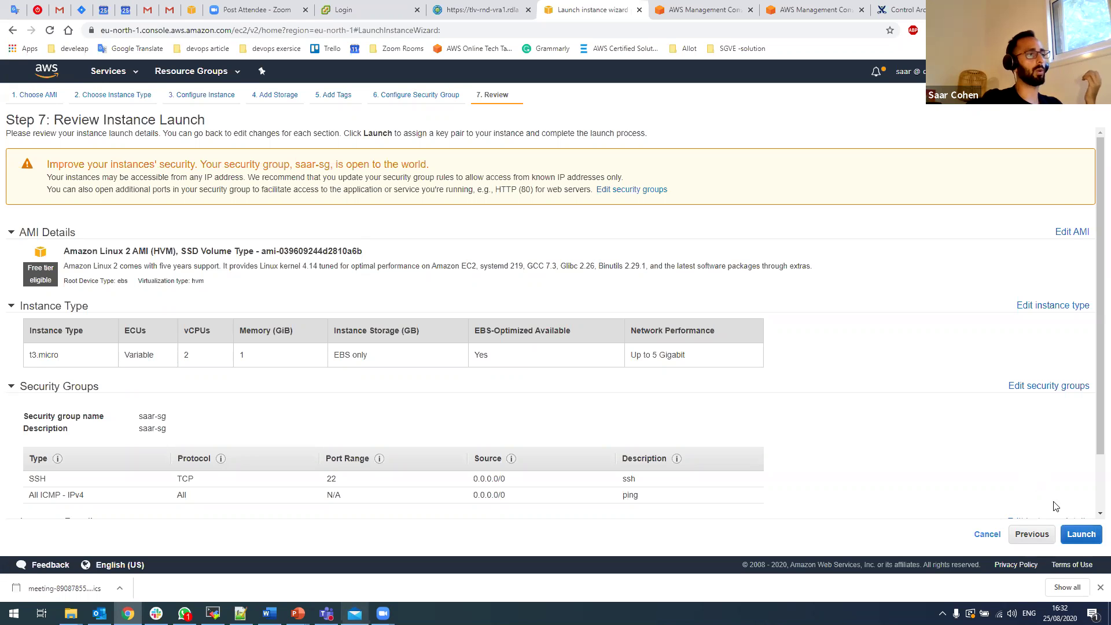
{"action": "scroll", "coordinate": [1035, 493], "scroll_direction": "down", "scroll_amount": 1}
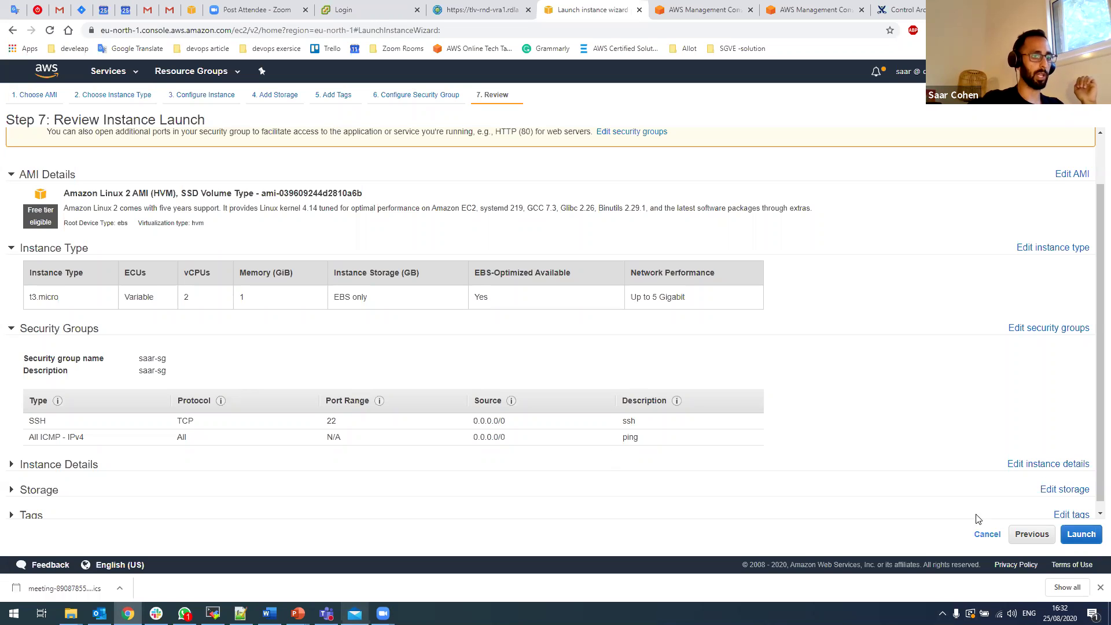
Step: Proceed to launch, create a new key pair named saar-stock and download its private key file
{"action": "left_click", "coordinate": [1063, 536]}
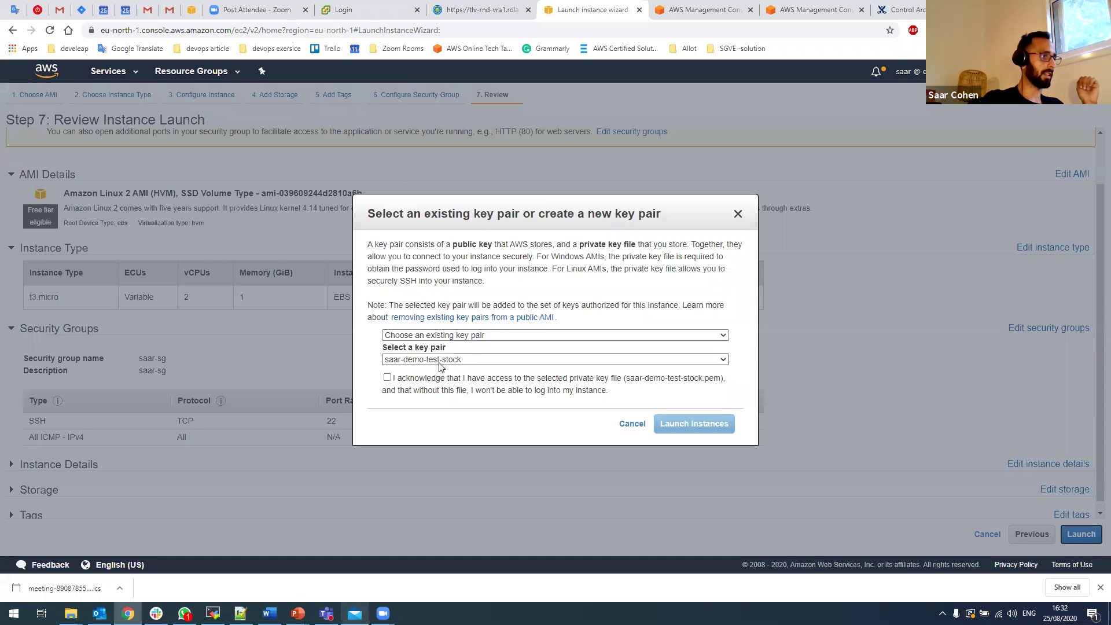
{"action": "left_click", "coordinate": [473, 337]}
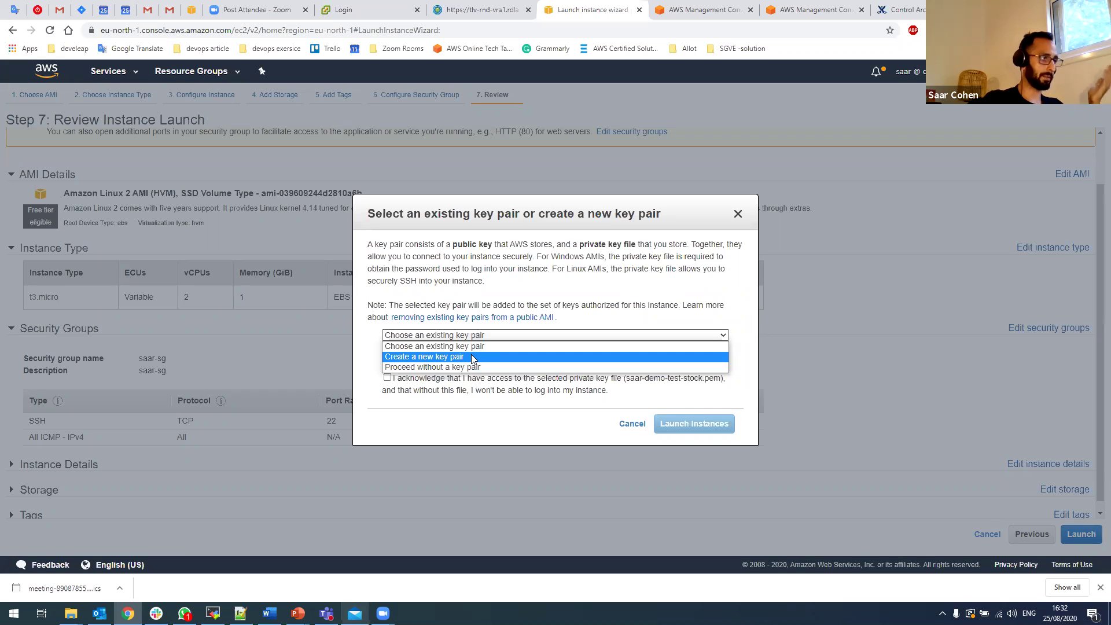
{"action": "left_click", "coordinate": [474, 356]}
{"action": "left_click", "coordinate": [473, 359]}
{"action": "type", "text": "saar-stco"}
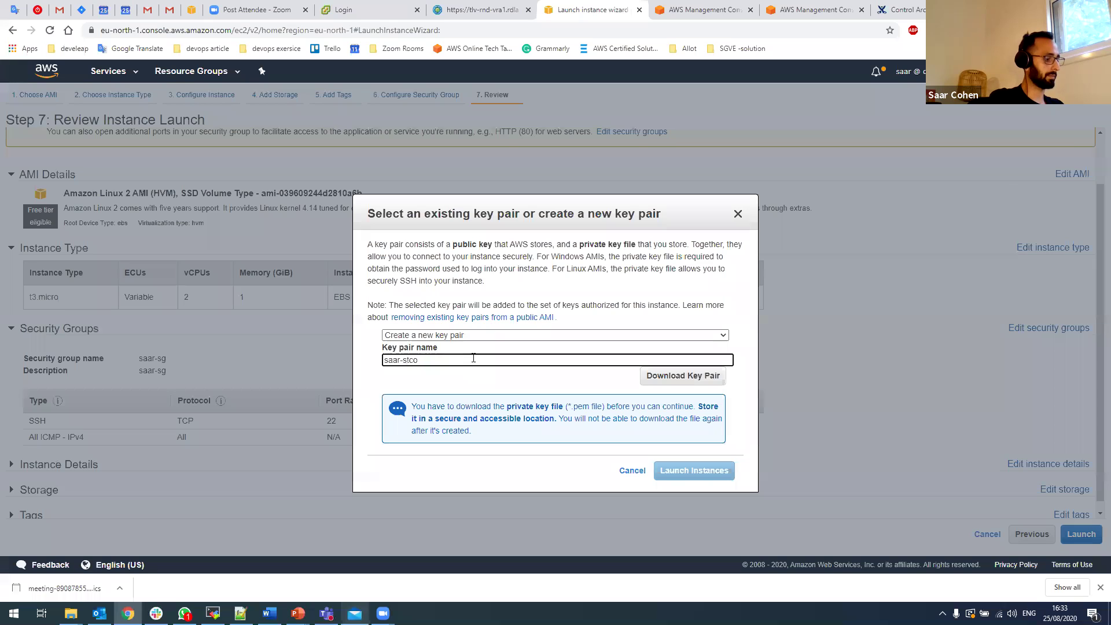
{"action": "key", "text": "BackSpace"}
{"action": "key", "text": "BackSpace"}
{"action": "type", "text": "ock"}
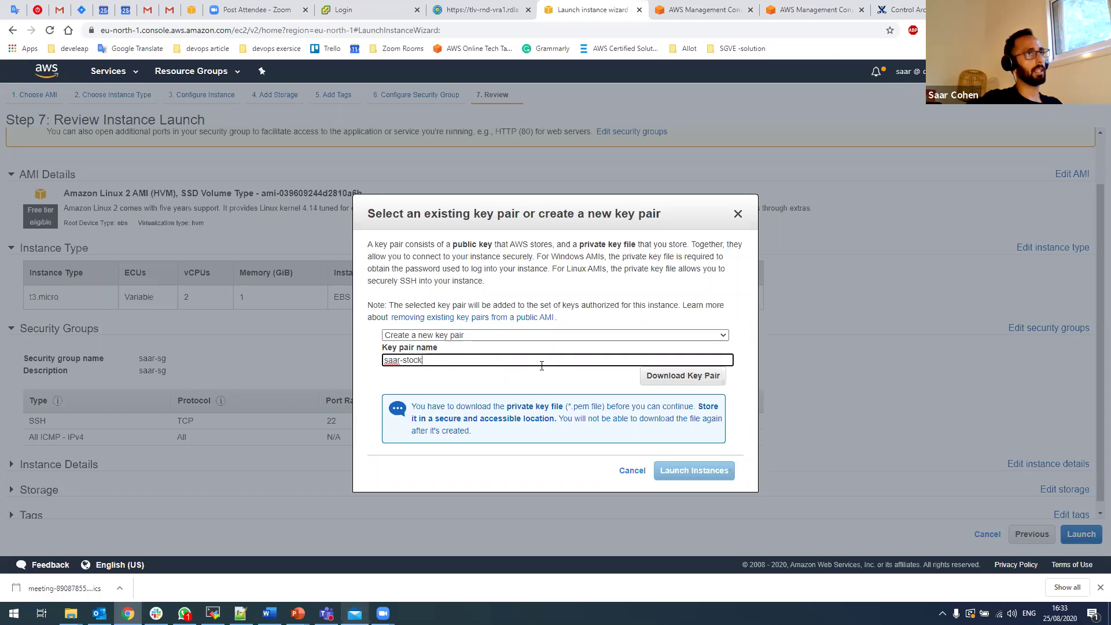
{"action": "left_click", "coordinate": [671, 376]}
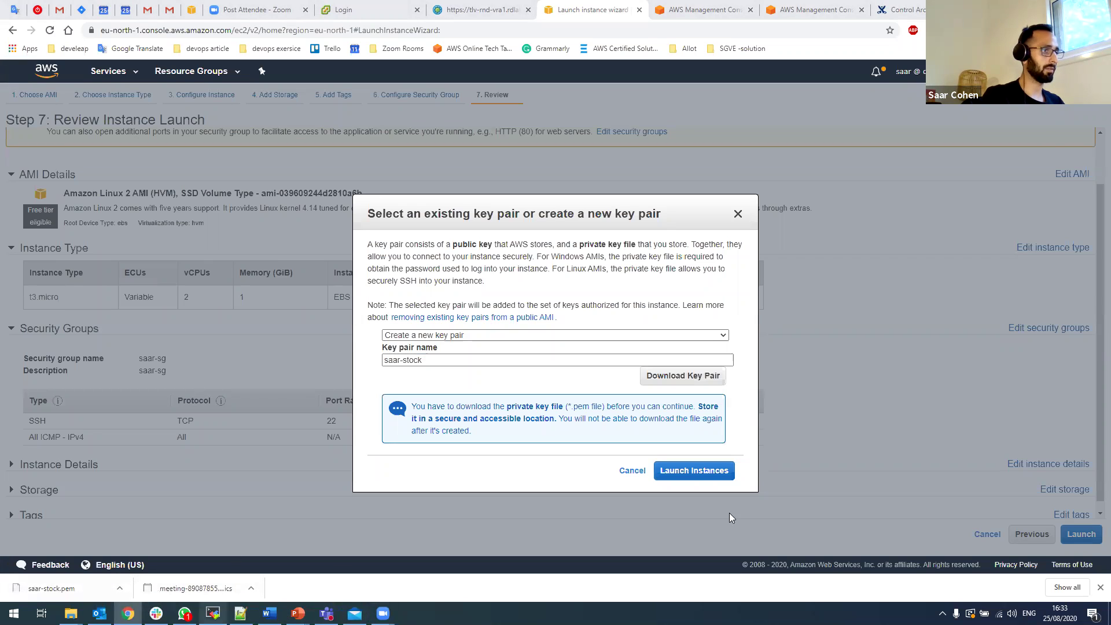
Step: Launch the instance with the new key pair and open the list of instances
{"action": "left_click", "coordinate": [696, 469]}
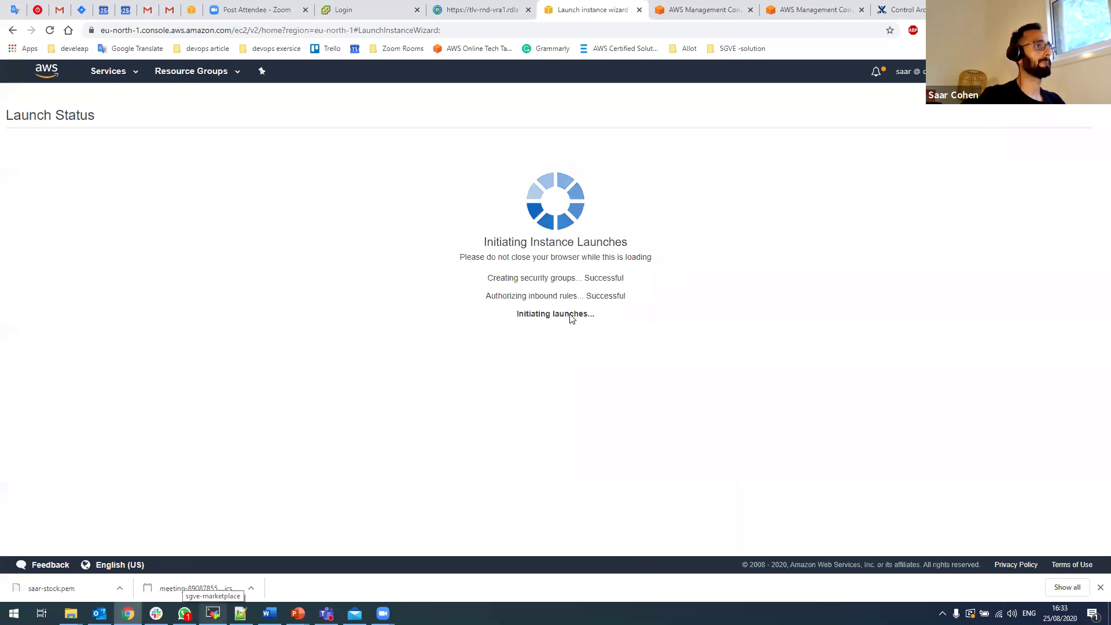
{"action": "left_click", "coordinate": [1052, 473]}
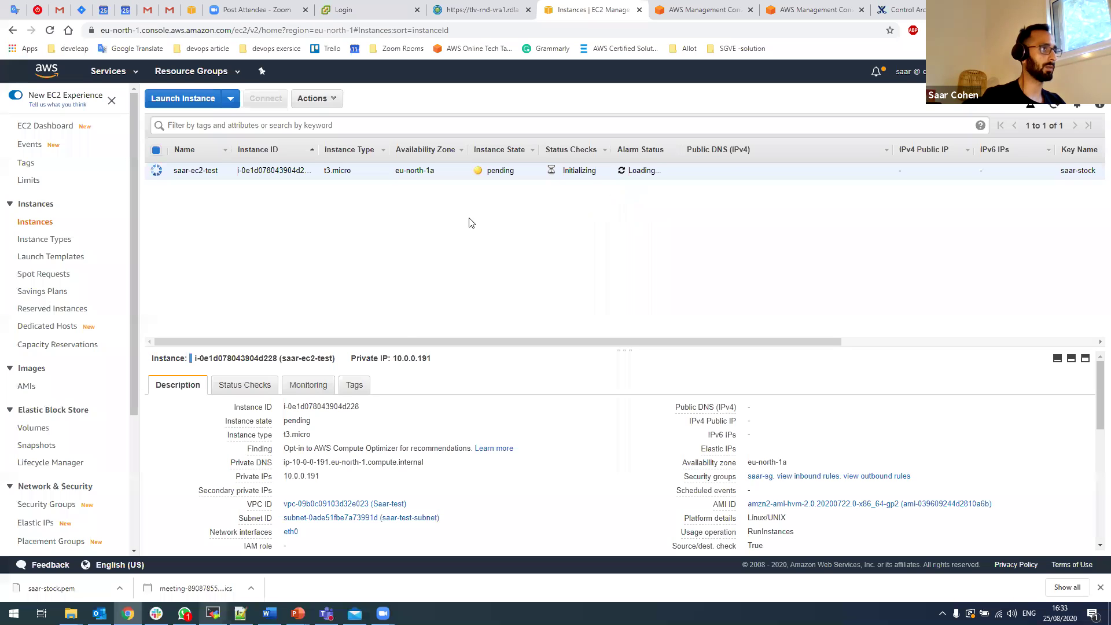
{"action": "mouse_move", "coordinate": [423, 339]}
{"action": "left_mouse_down"}
{"action": "mouse_move", "coordinate": [511, 335]}
{"action": "mouse_move", "coordinate": [407, 336]}
{"action": "left_mouse_up"}
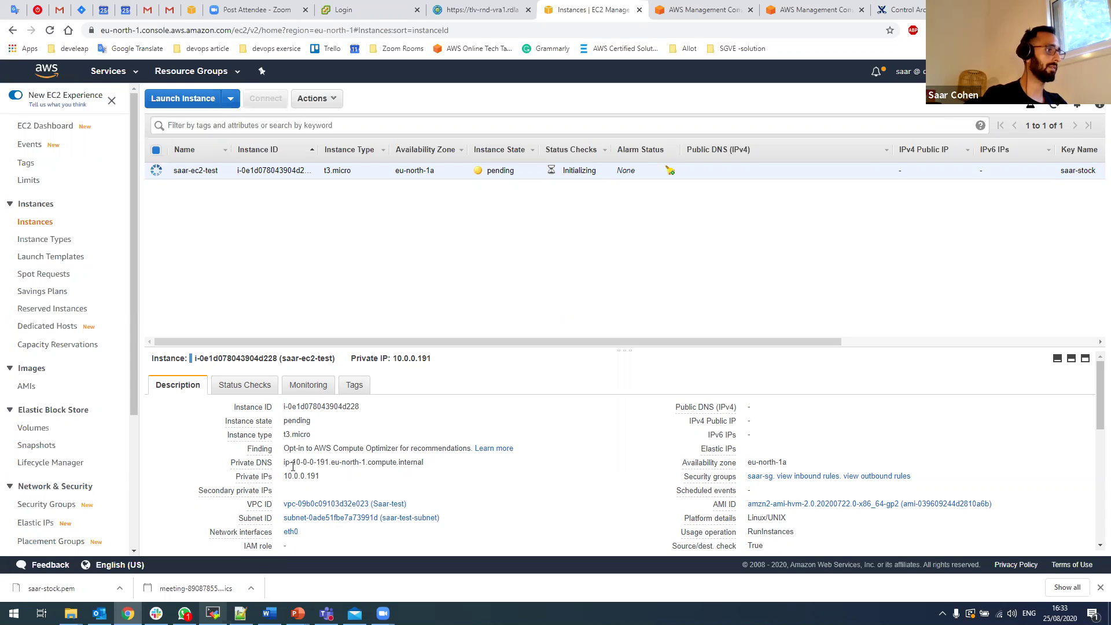
Step: Examine the private IP, public IPv4 address and state of the new saar-ec2-test instance
{"action": "left_click_drag", "start_coordinate": [286, 476], "coordinate": [313, 476]}
{"action": "left_click", "coordinate": [328, 475]}
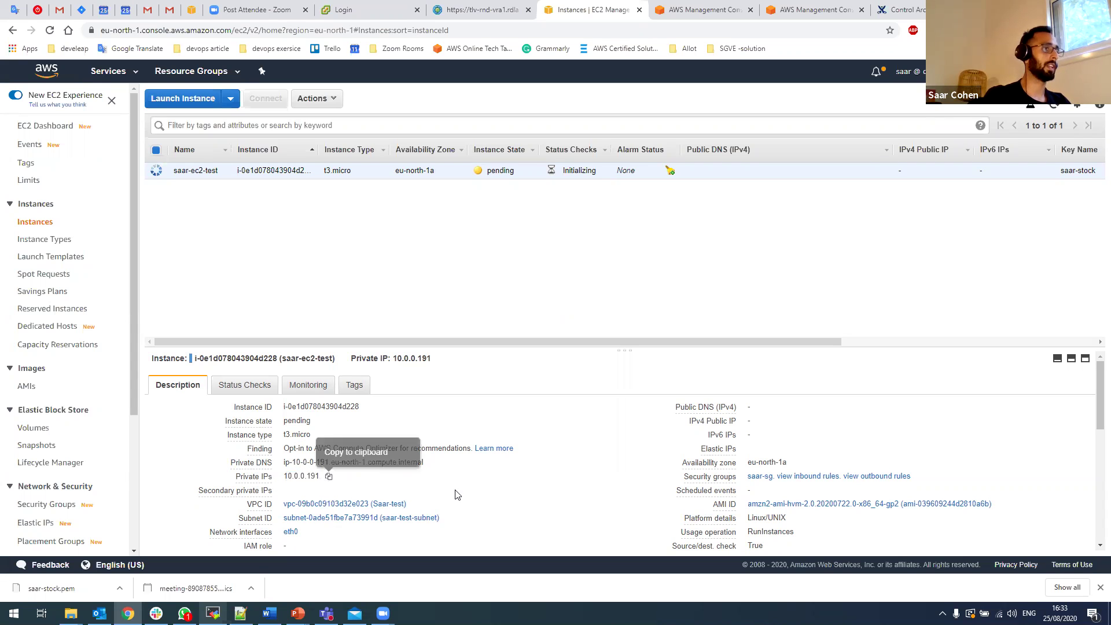
{"action": "triple_click", "coordinate": [726, 421]}
{"action": "left_click", "coordinate": [781, 425]}
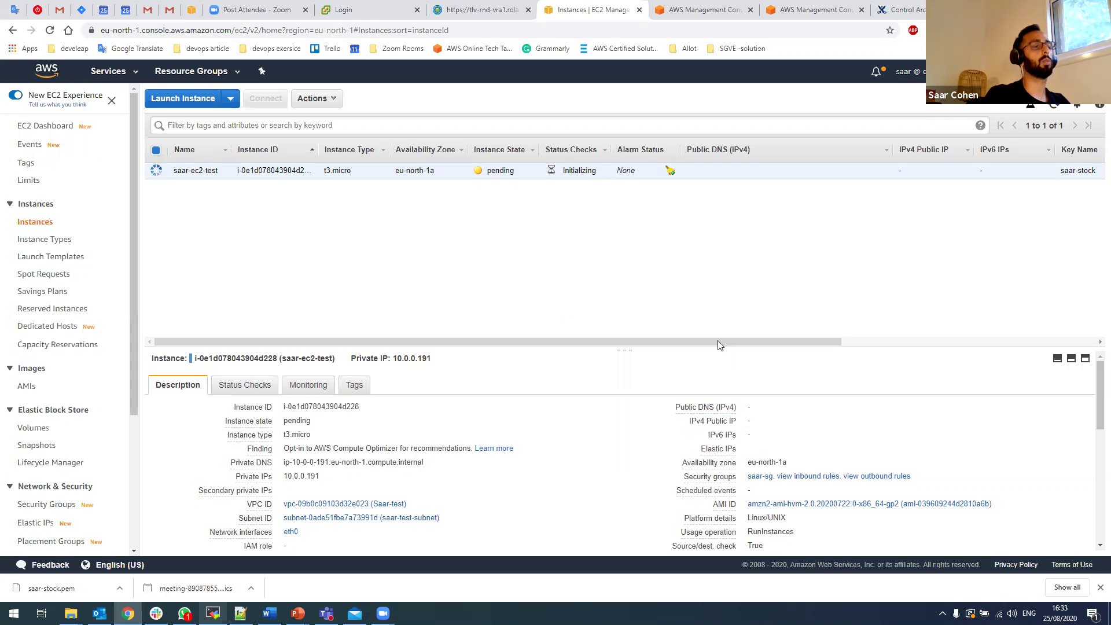
{"action": "mouse_move", "coordinate": [714, 339]}
{"action": "left_mouse_down"}
{"action": "mouse_move", "coordinate": [727, 340]}
{"action": "mouse_move", "coordinate": [717, 343]}
{"action": "left_mouse_up"}
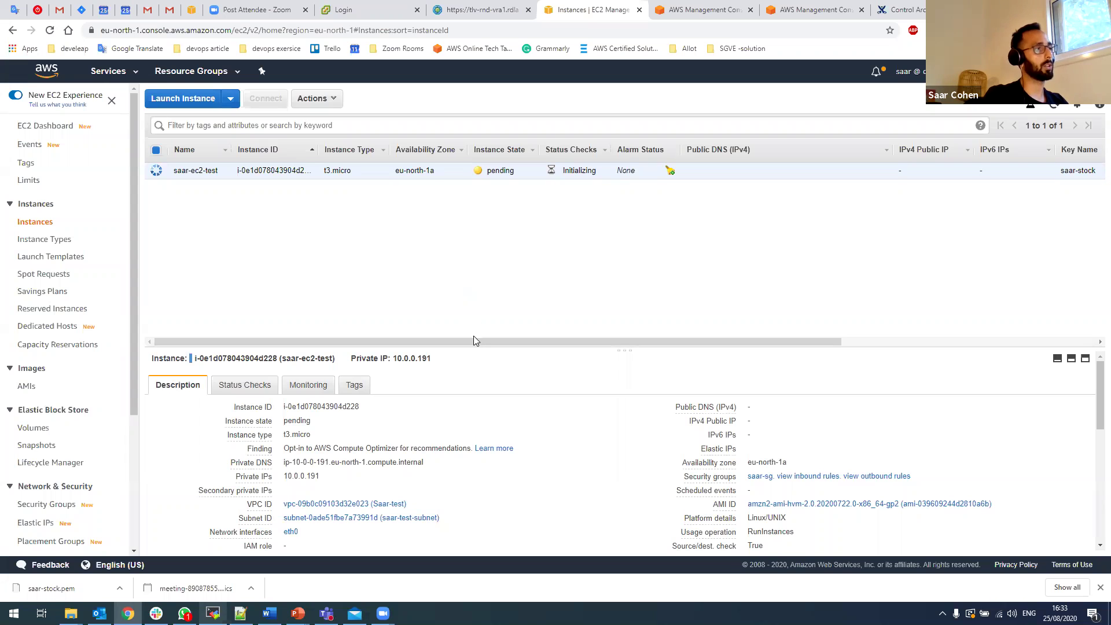
{"action": "left_click_drag", "start_coordinate": [488, 346], "coordinate": [488, 339]}
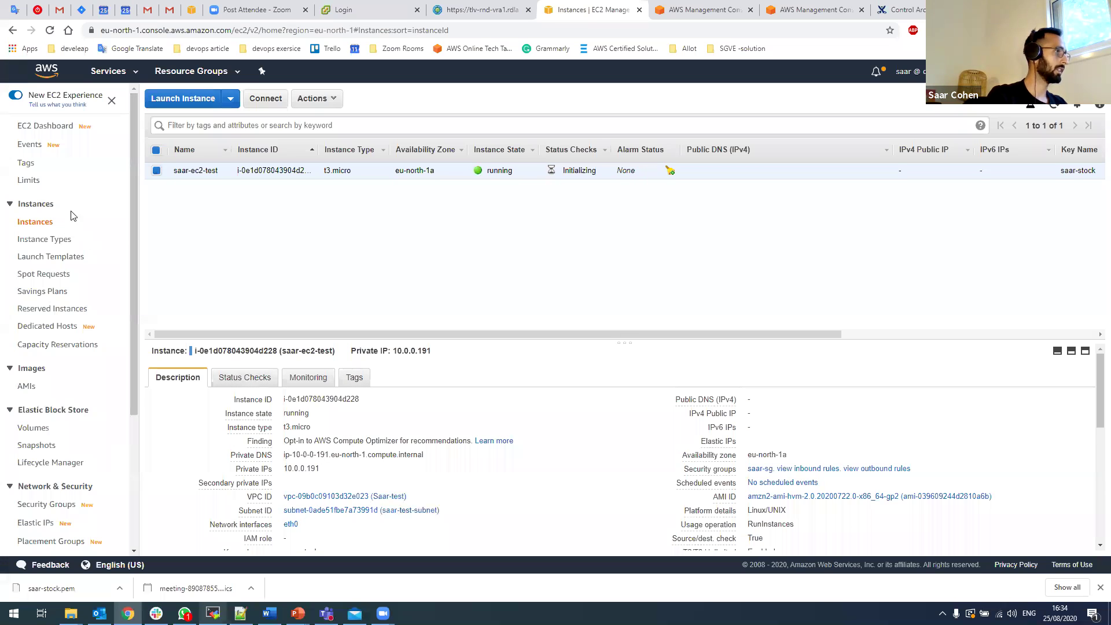
Step: Allocate a new Elastic IP address from Amazon's pool of IPv4 addresses
{"action": "scroll", "coordinate": [74, 243], "scroll_direction": "down", "scroll_amount": 3}
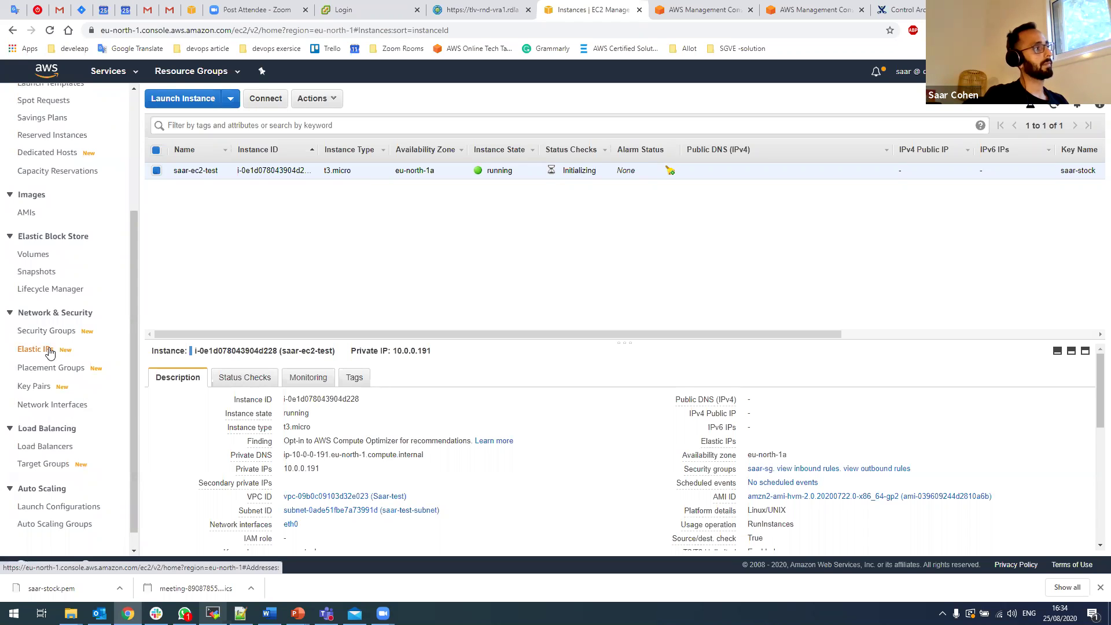
{"action": "left_click", "coordinate": [50, 352]}
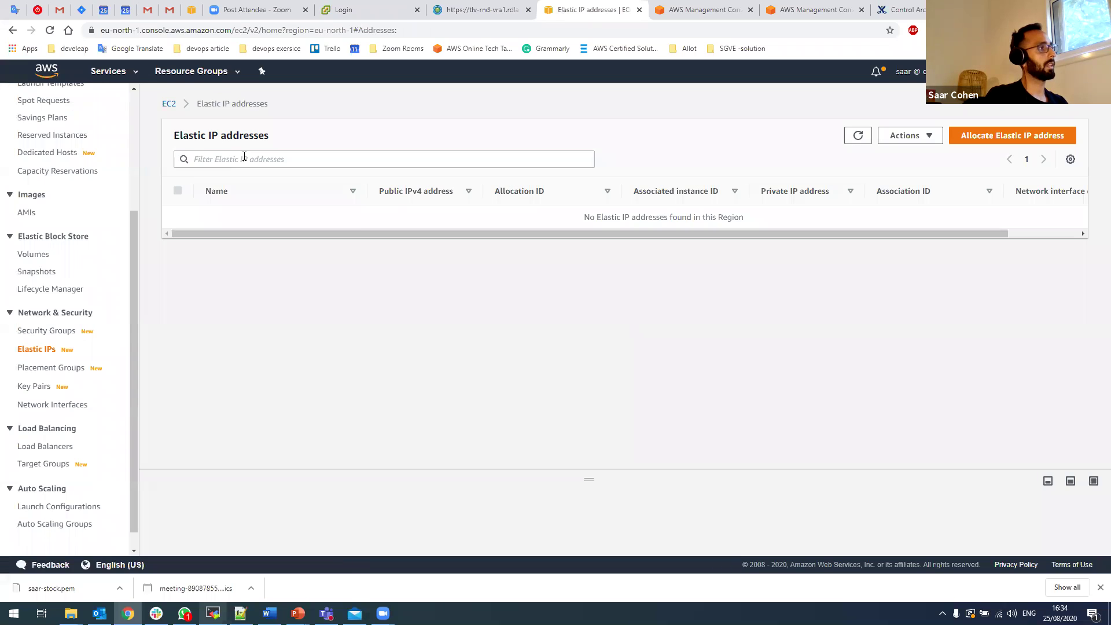
{"action": "left_click", "coordinate": [982, 139]}
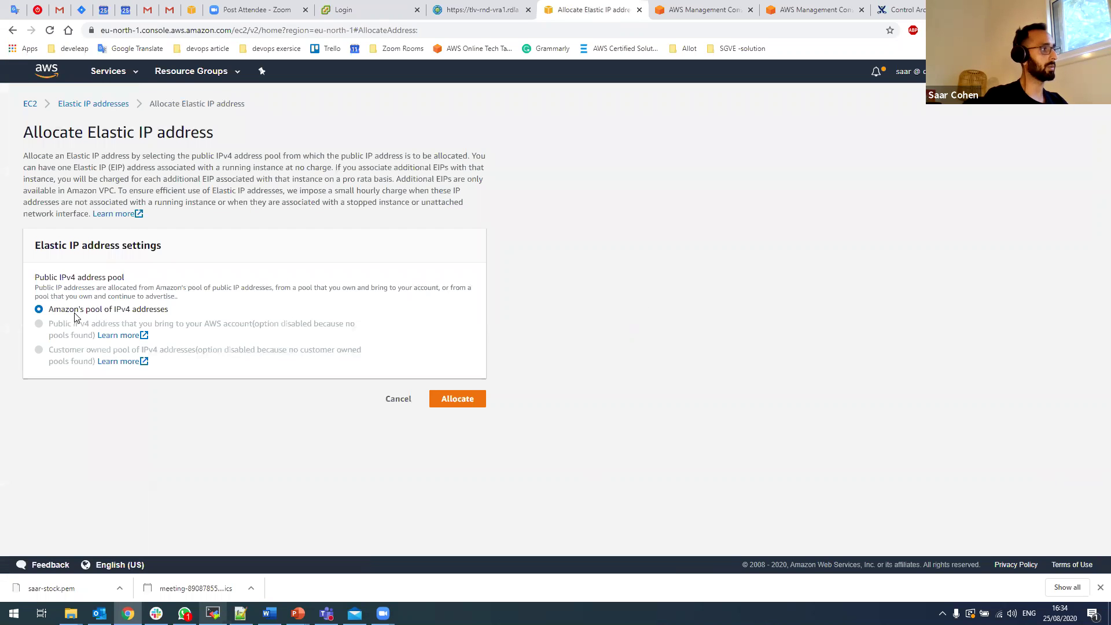
{"action": "left_click", "coordinate": [456, 409]}
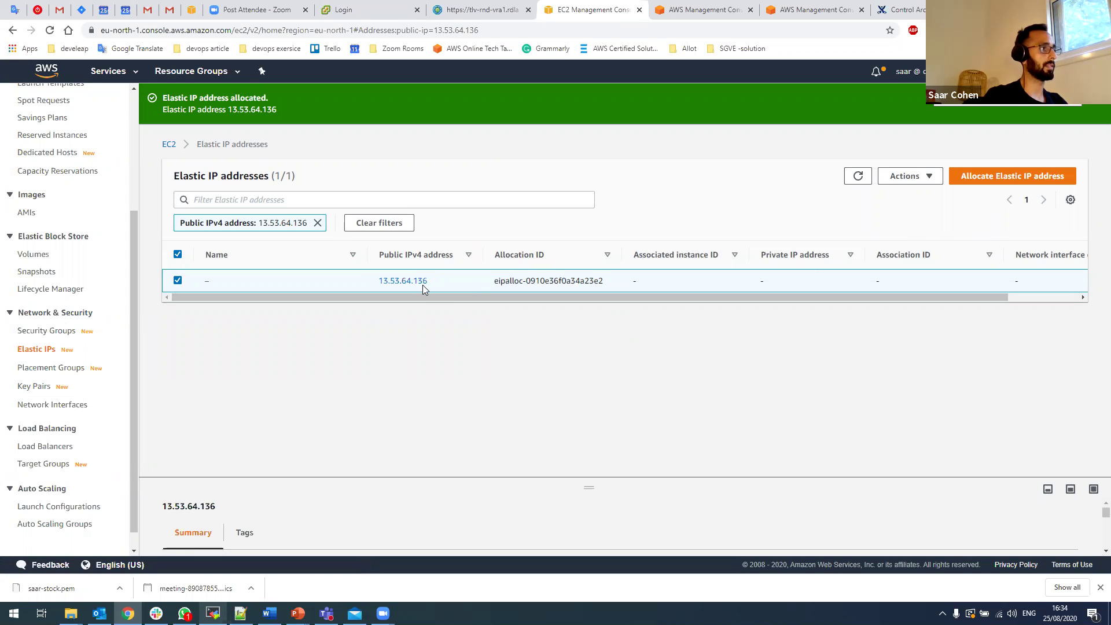
Step: Associate the new Elastic IP address with the saar-ec2-test instance and its private IP 10.0.0.191
{"action": "left_click", "coordinate": [906, 182]}
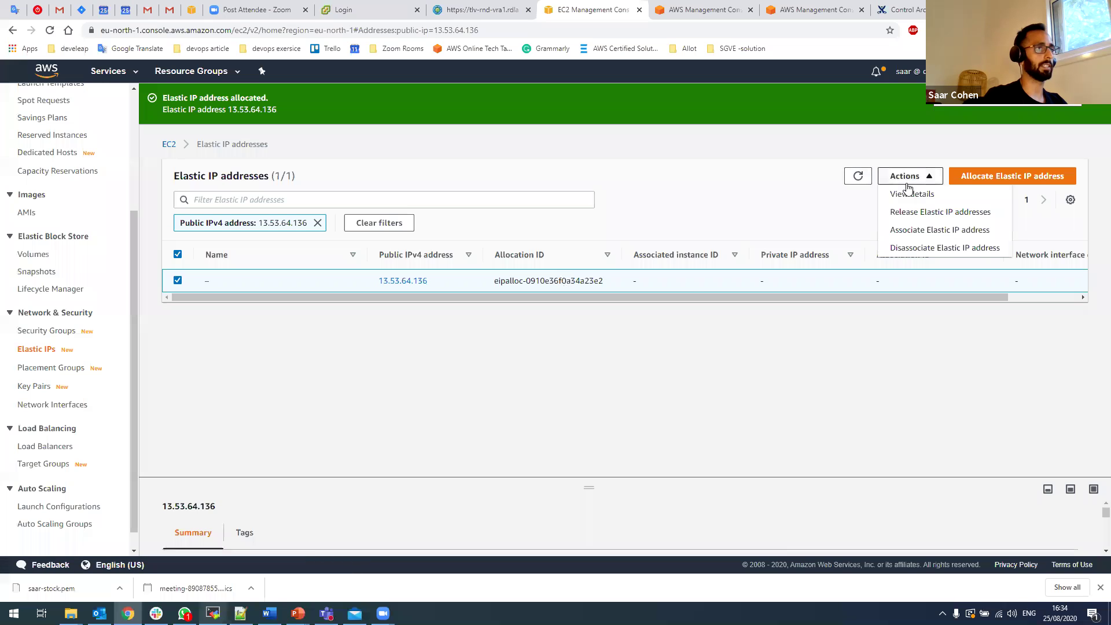
{"action": "left_click", "coordinate": [920, 231]}
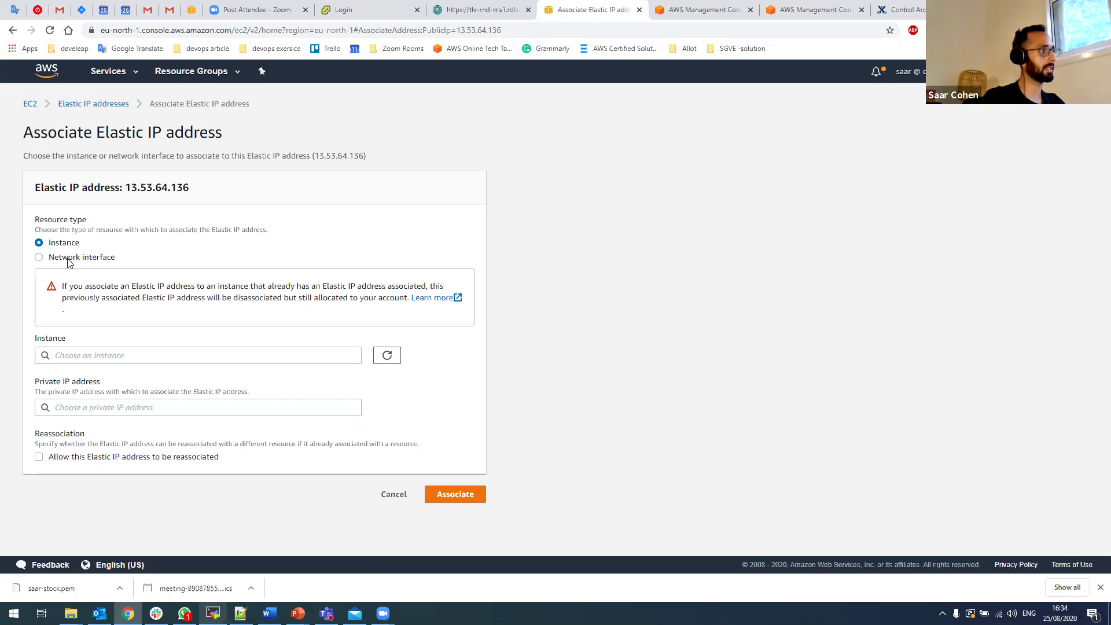
{"action": "left_click", "coordinate": [87, 355]}
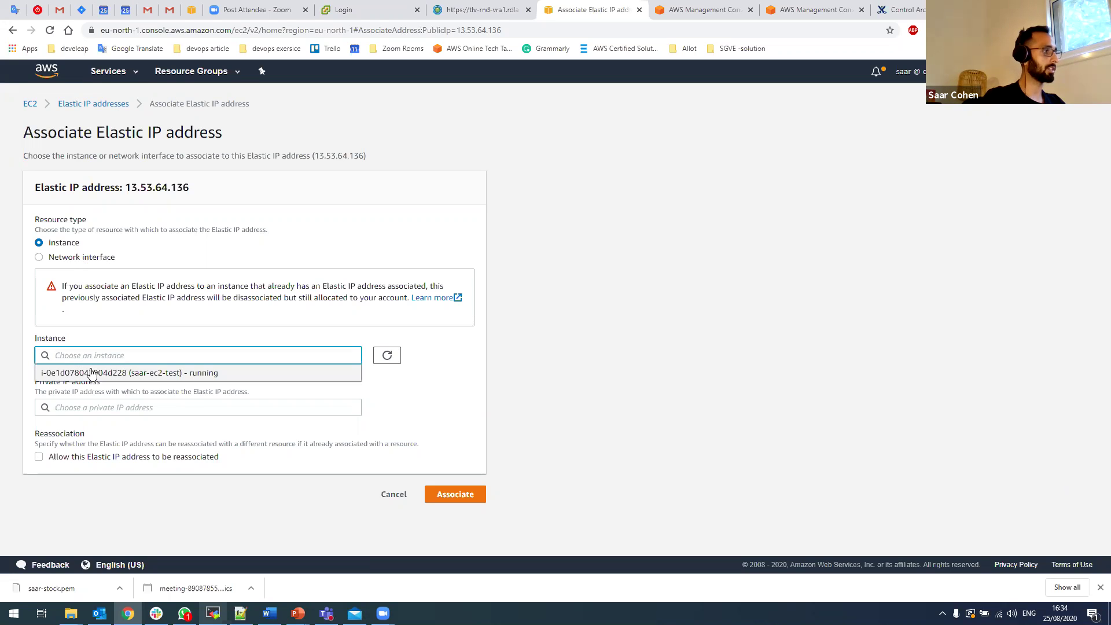
{"action": "left_click", "coordinate": [93, 372]}
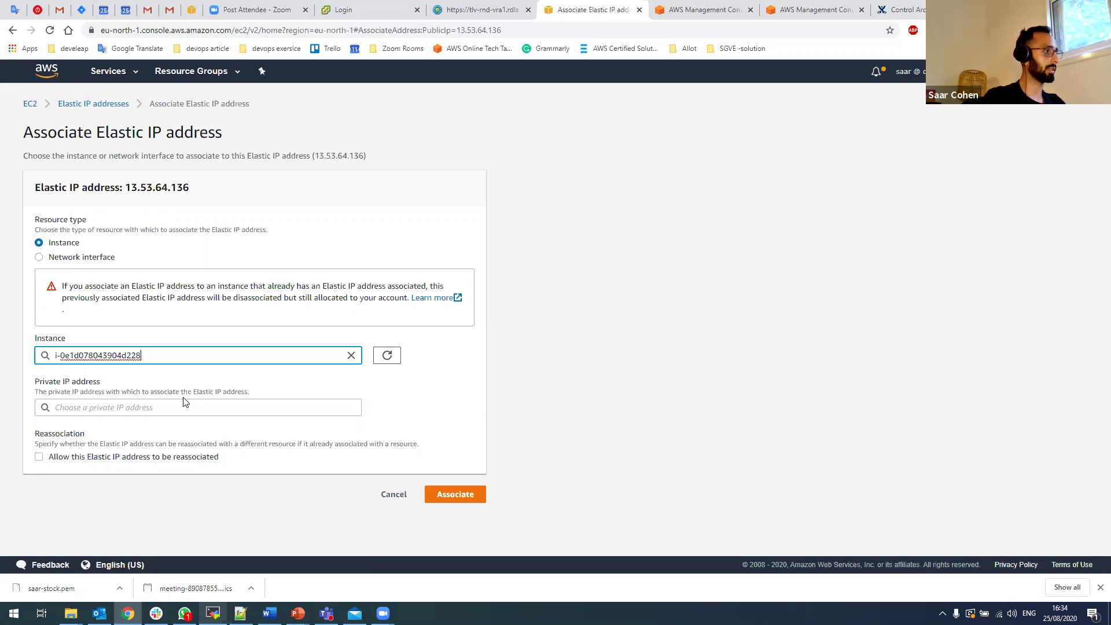
{"action": "left_click", "coordinate": [139, 407]}
{"action": "left_click", "coordinate": [77, 427]}
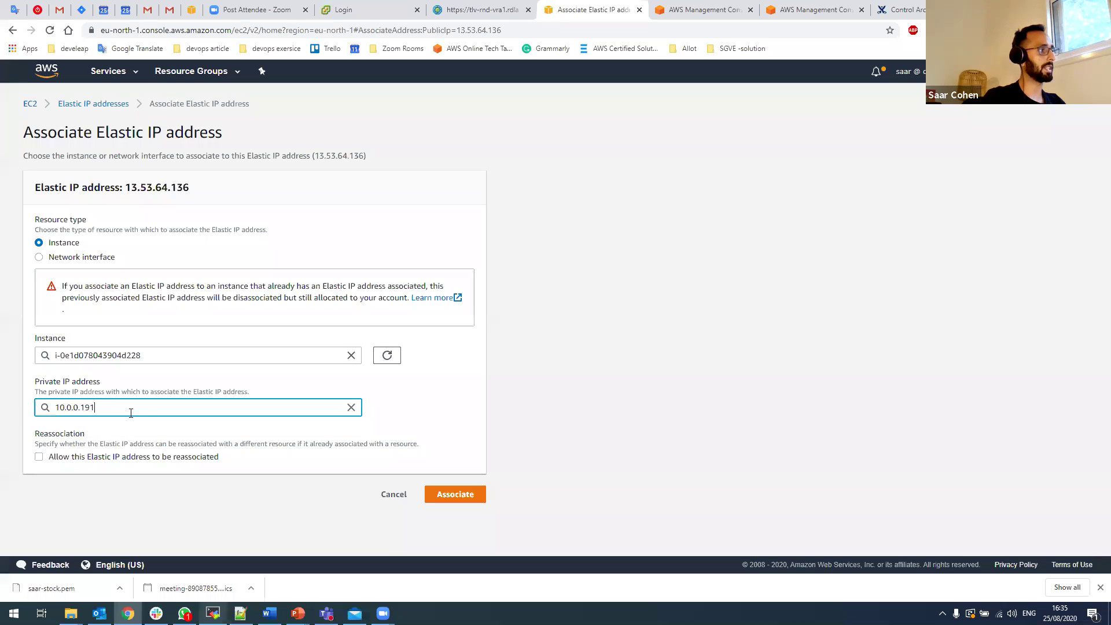
{"action": "left_click", "coordinate": [470, 496]}
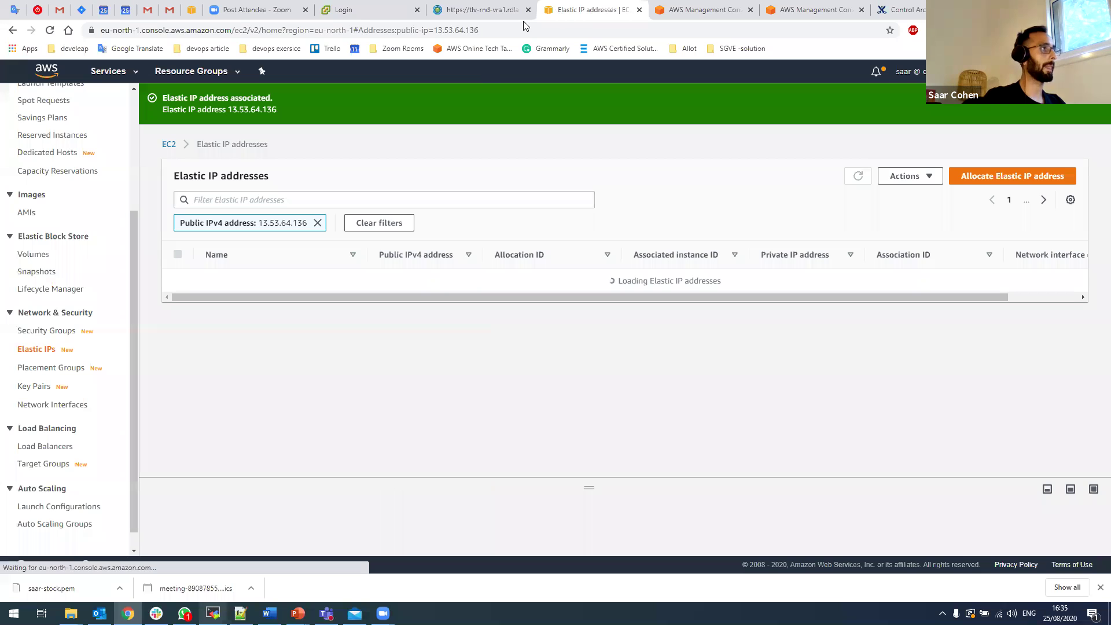
Step: Return to the list of instances and check the public IPv4 address of saar-ec2-test
{"action": "scroll", "coordinate": [134, 220], "scroll_direction": "up", "scroll_amount": 1}
{"action": "scroll", "coordinate": [134, 159], "scroll_direction": "up", "scroll_amount": 3}
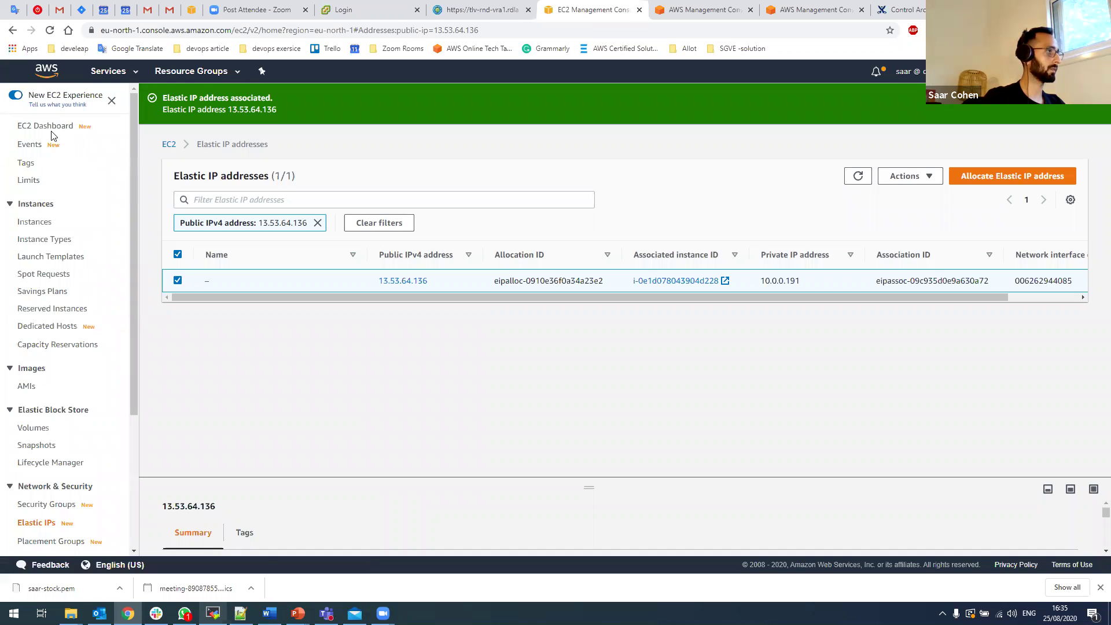
{"action": "left_click", "coordinate": [36, 222]}
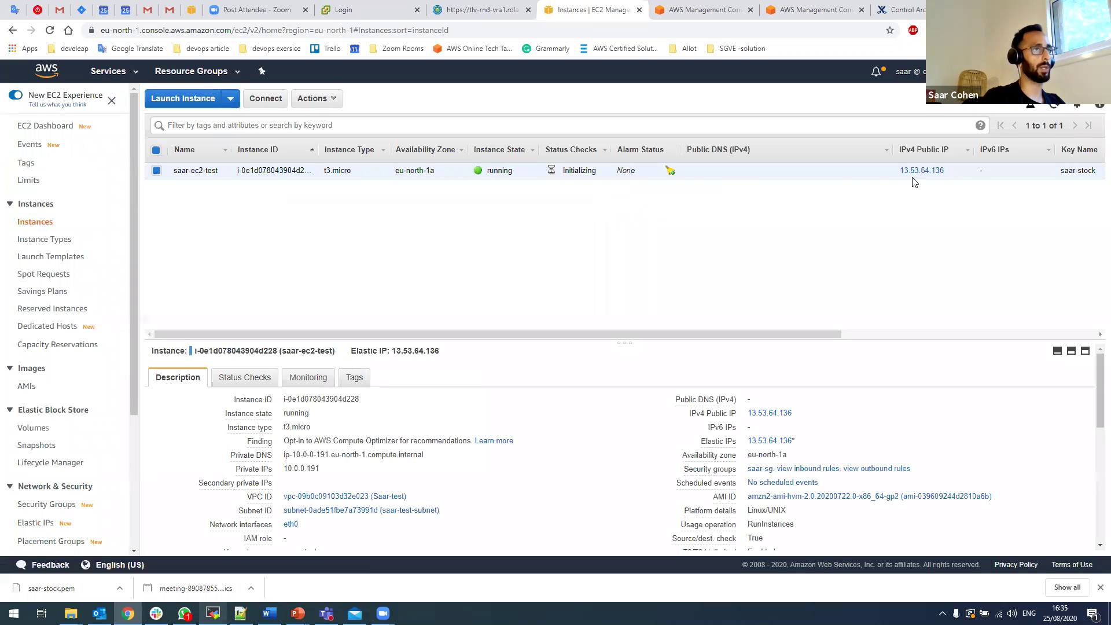
{"action": "left_click_drag", "start_coordinate": [948, 171], "coordinate": [900, 173]}
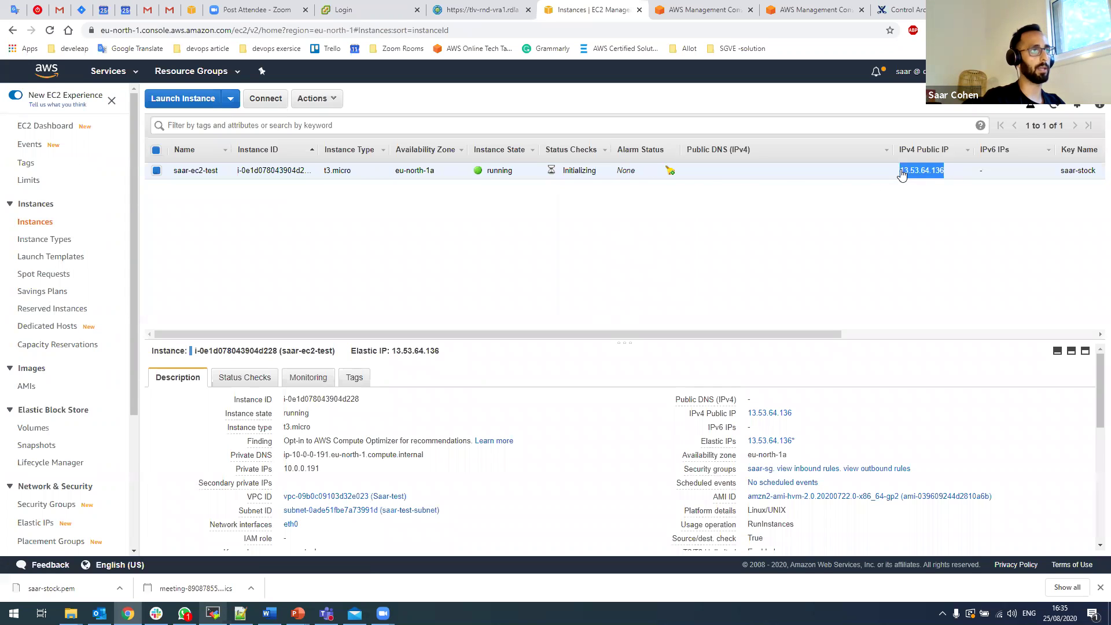
{"action": "left_click", "coordinate": [928, 217]}
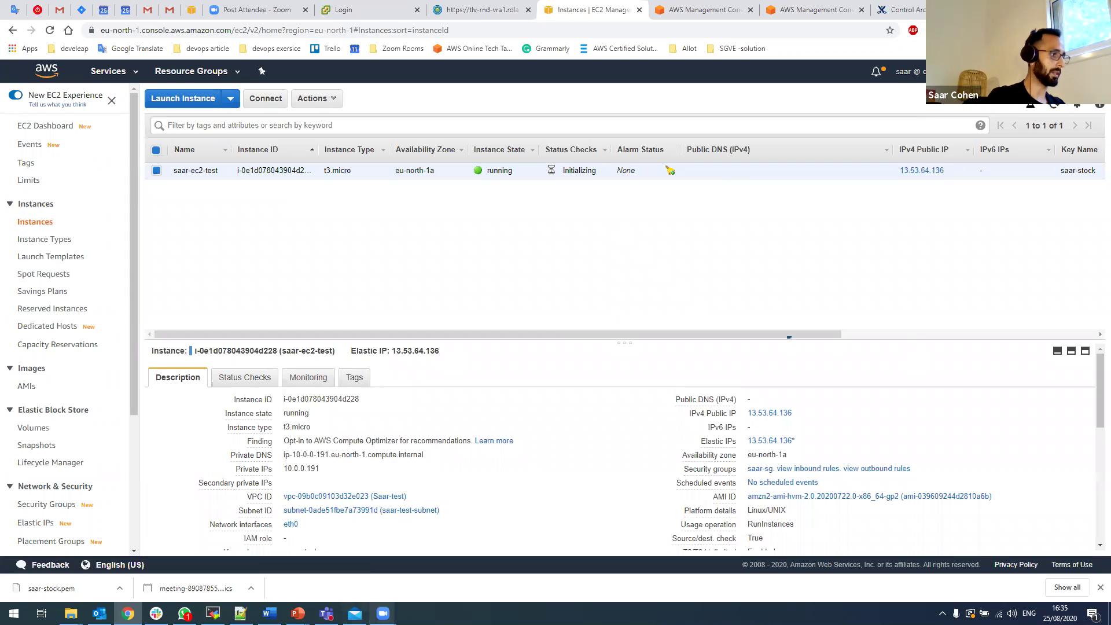
Step: Open Windows PowerShell and ping the instance's Elastic IP address 13.53.64.136
{"action": "left_click", "coordinate": [14, 613]}
{"action": "type", "text": "powersh"}
{"action": "key", "text": "Return"}
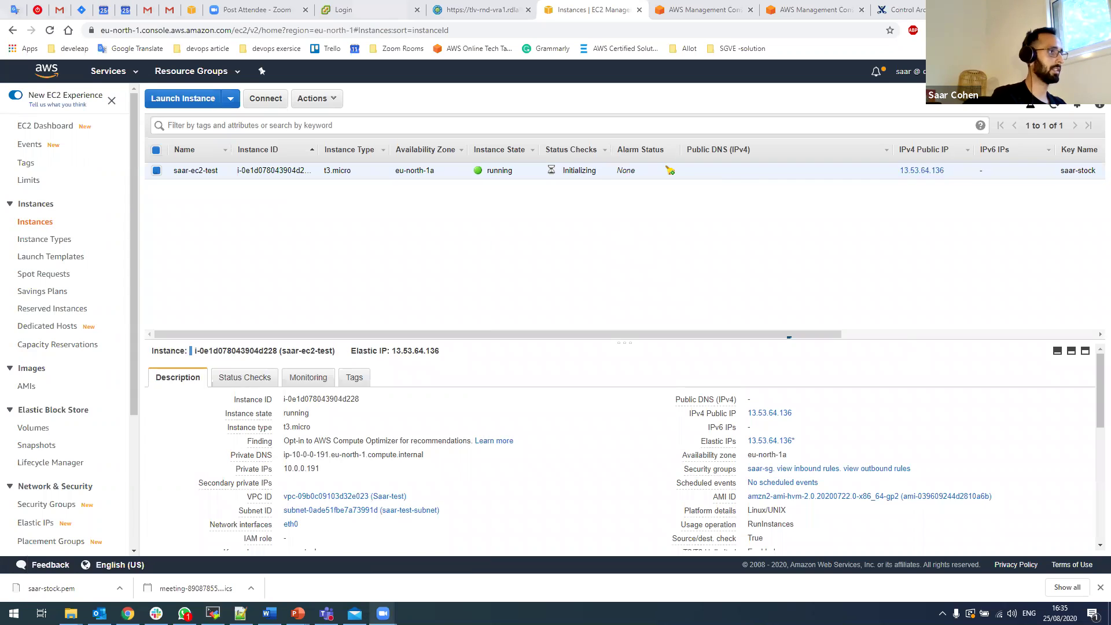
{"action": "type", "text": "piping"}
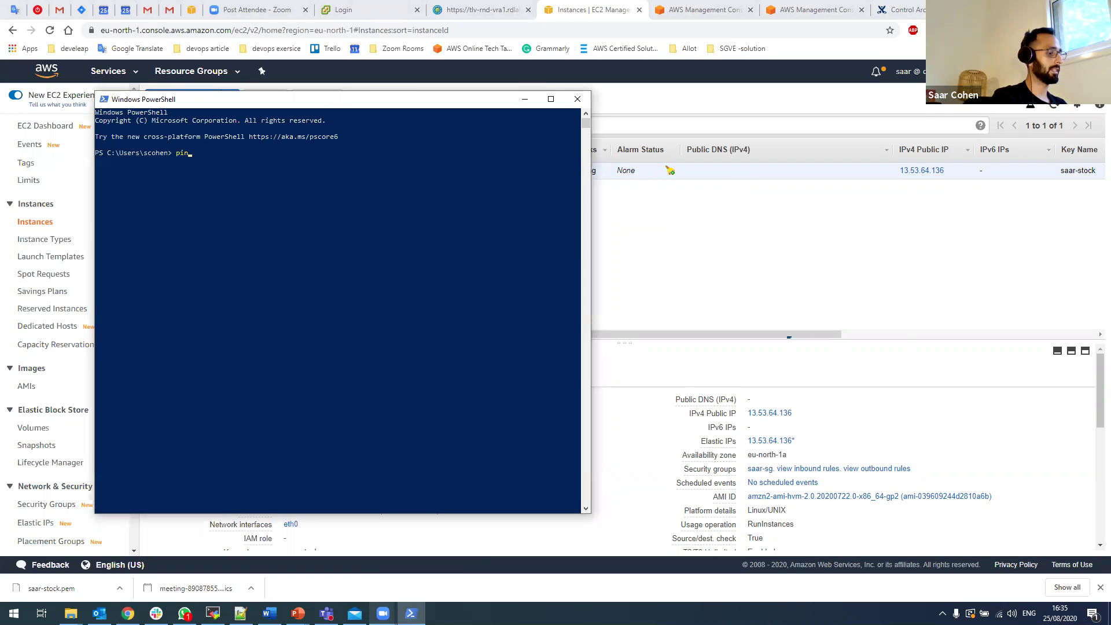
{"action": "key", "text": "BackSpace"}
{"action": "key", "text": "BackSpace"}
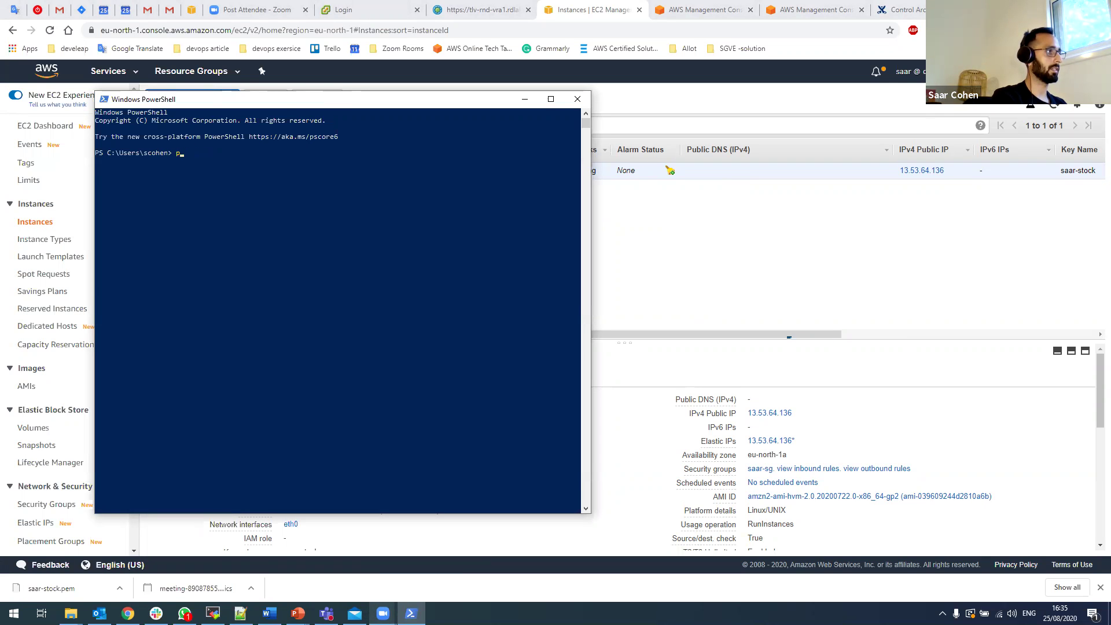
{"action": "type", "text": "ing 13.53.64.136"}
{"action": "key", "text": "Return"}
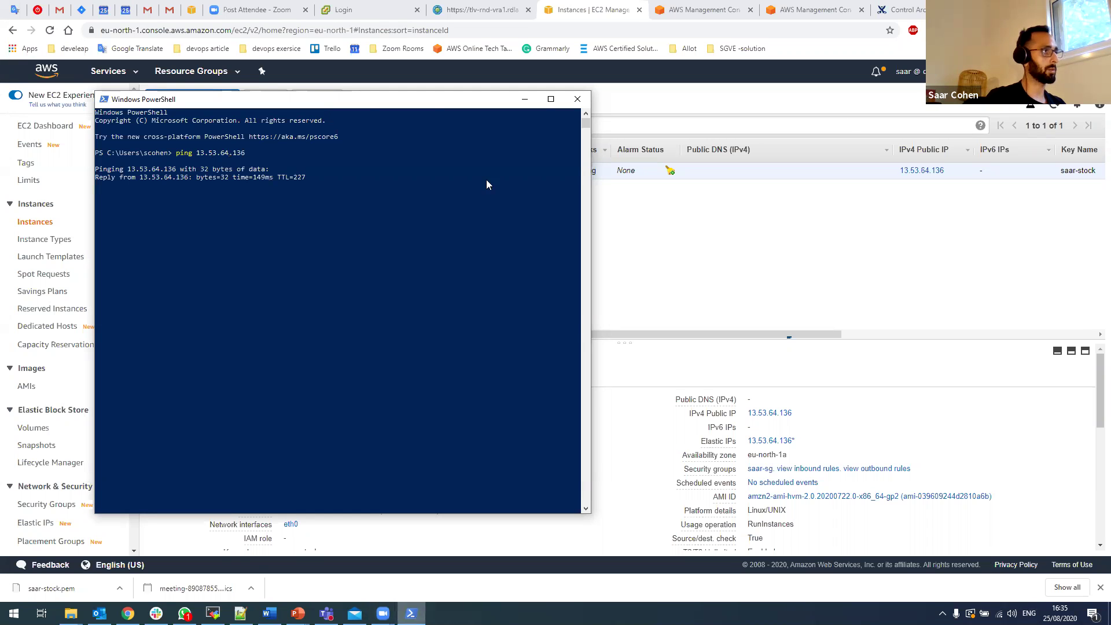
{"action": "left_click_drag", "start_coordinate": [364, 106], "coordinate": [517, 150]}
{"action": "key", "text": "ctrl+c"}
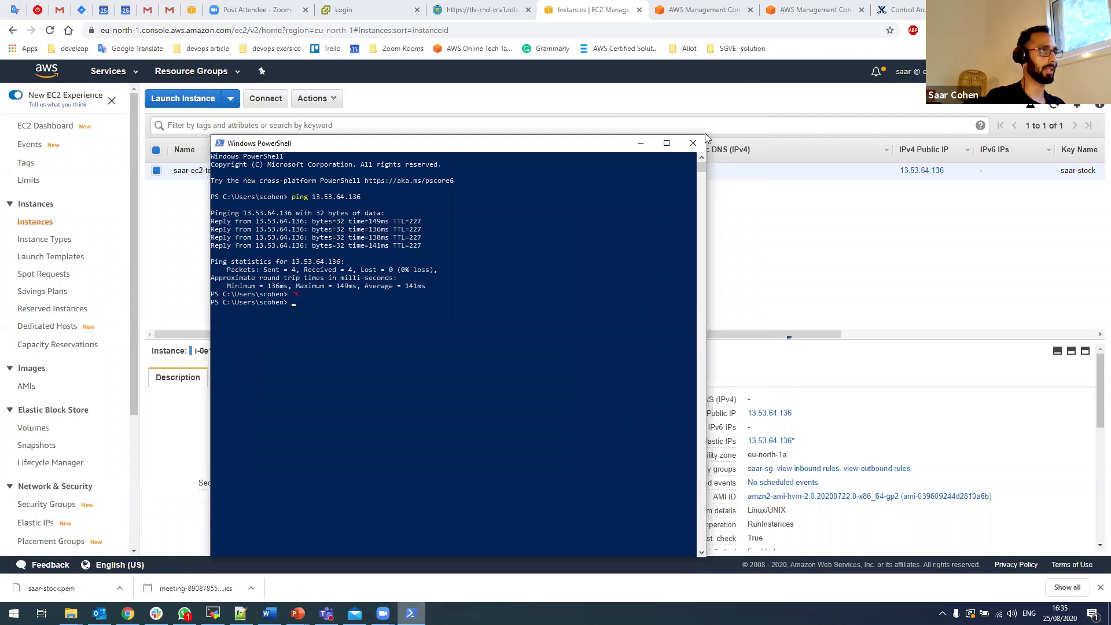
Step: Widen the PowerShell window and change the working directory to the Downloads folder
{"action": "left_click_drag", "start_coordinate": [706, 136], "coordinate": [874, 160]}
{"action": "left_click", "coordinate": [536, 316]}
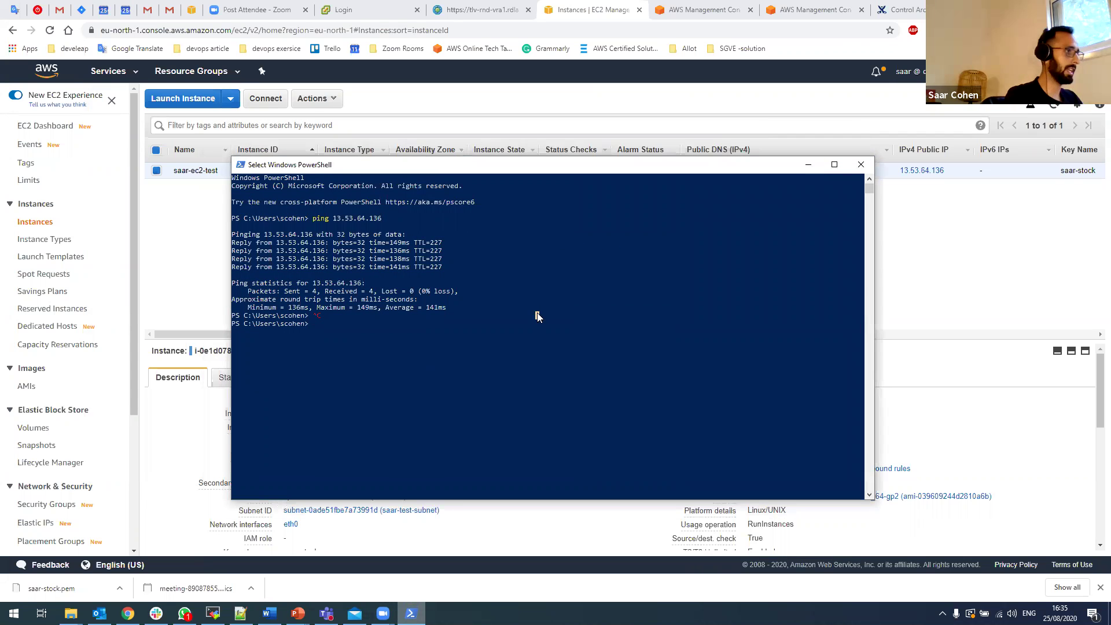
{"action": "type", "text": "cd "}
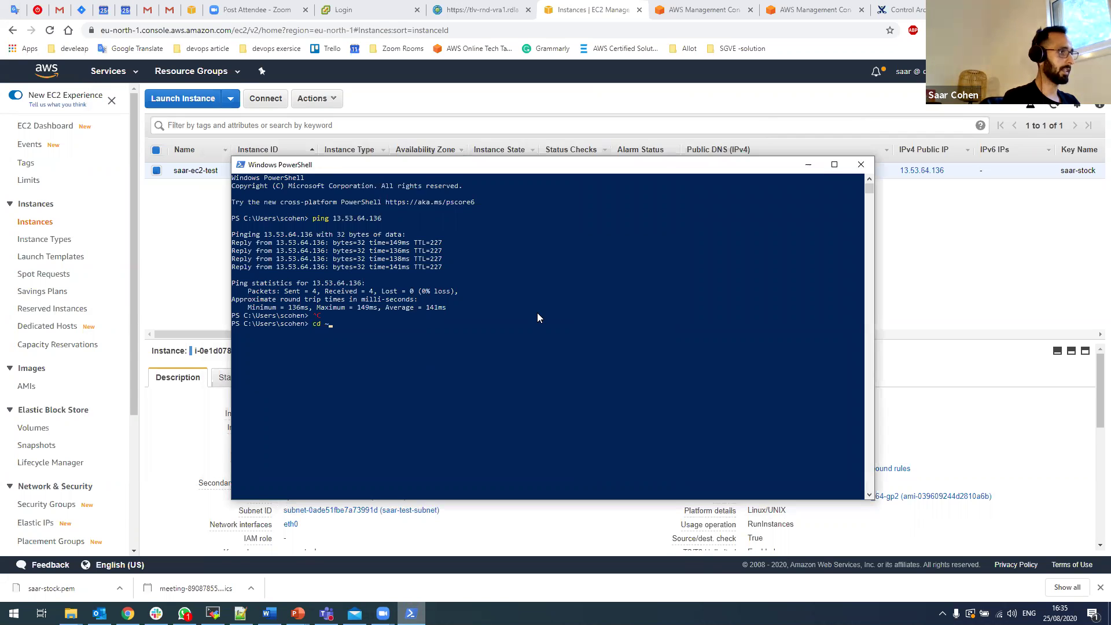
{"action": "type", "text": "~/Down"}
{"action": "key", "text": "Tab"}
{"action": "key", "text": "Return"}
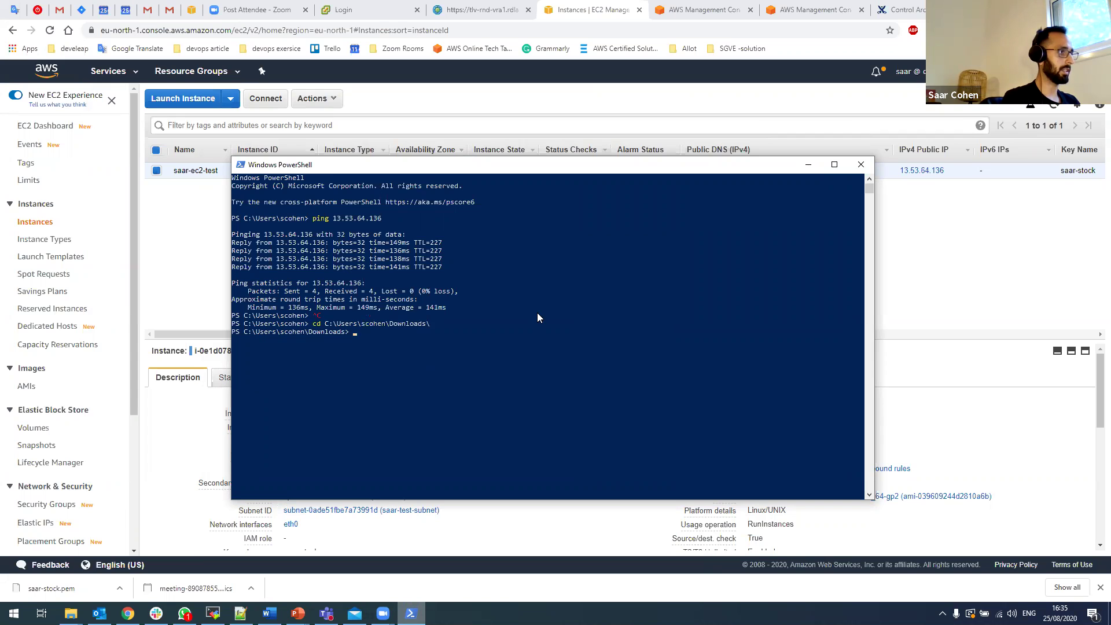
{"action": "type", "text": "ssh -i 13.53"}
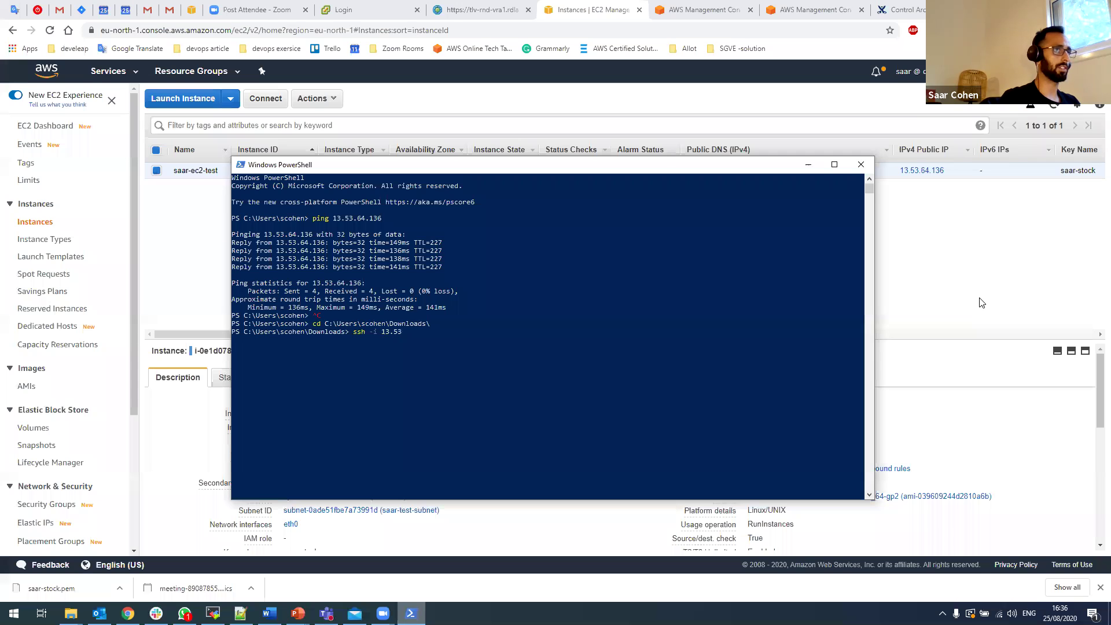
{"action": "type", "text": ".64.136"}
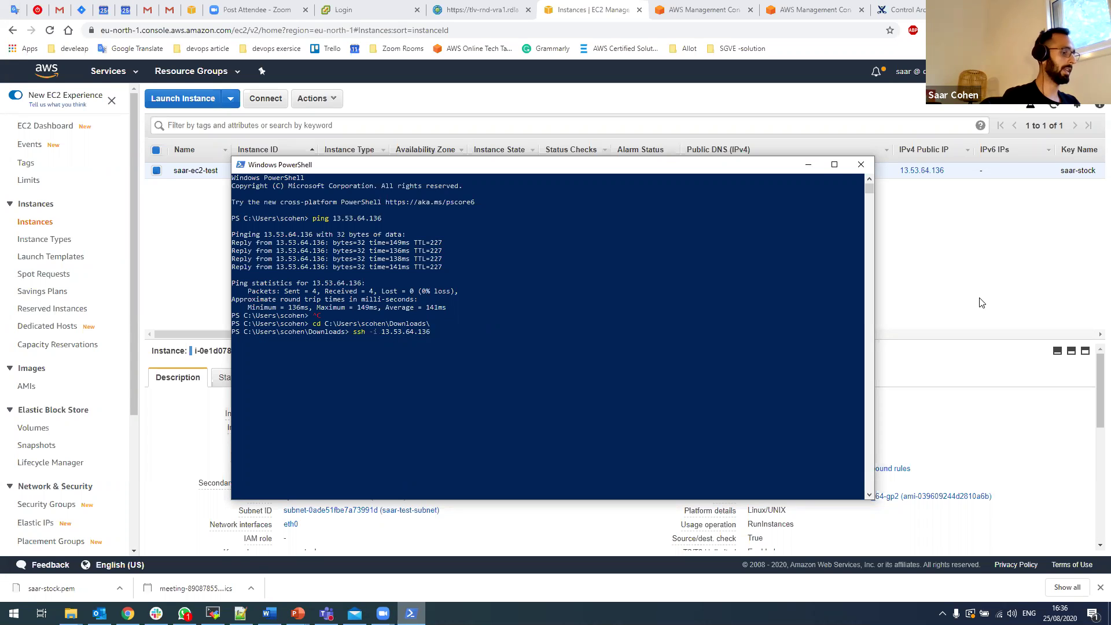
{"action": "type", "text": "@"}
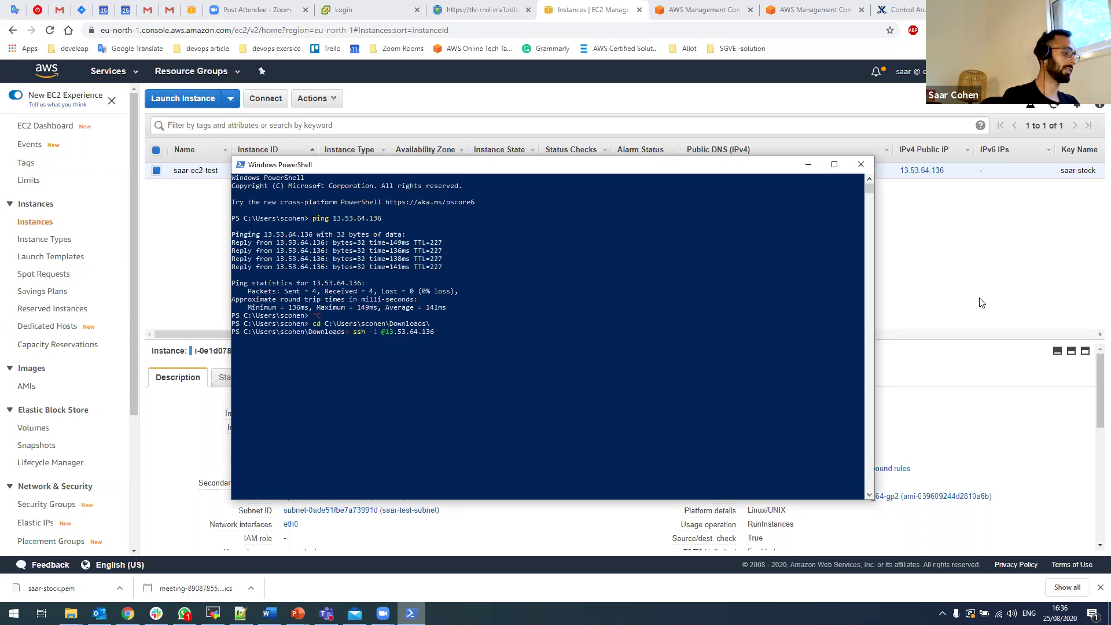
{"action": "type", "text": "ec"}
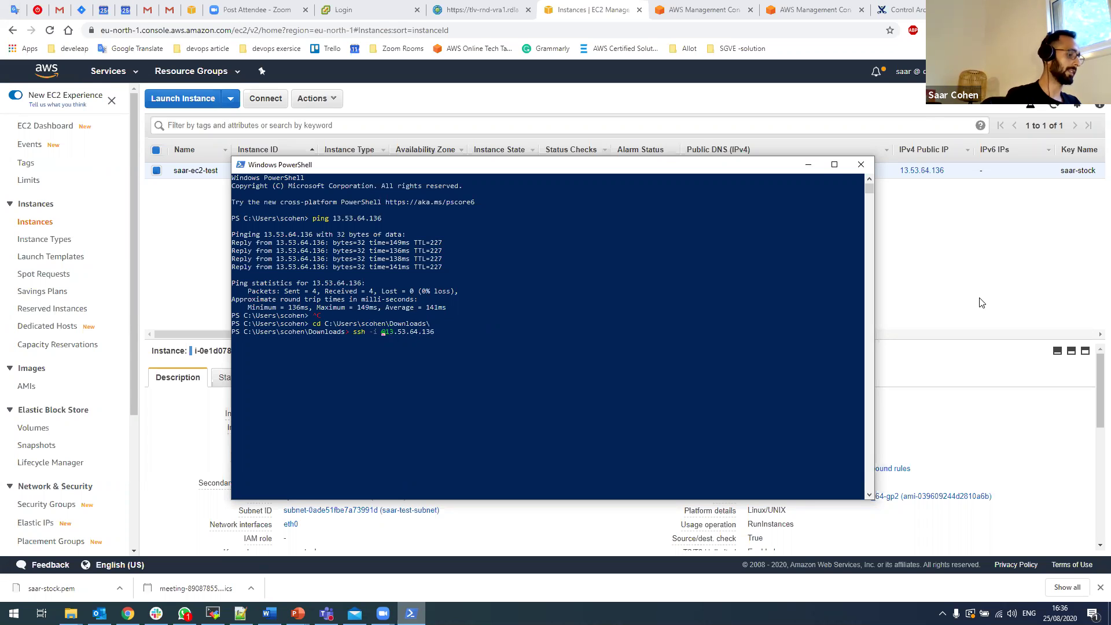
{"action": "type", "text": "2-user"}
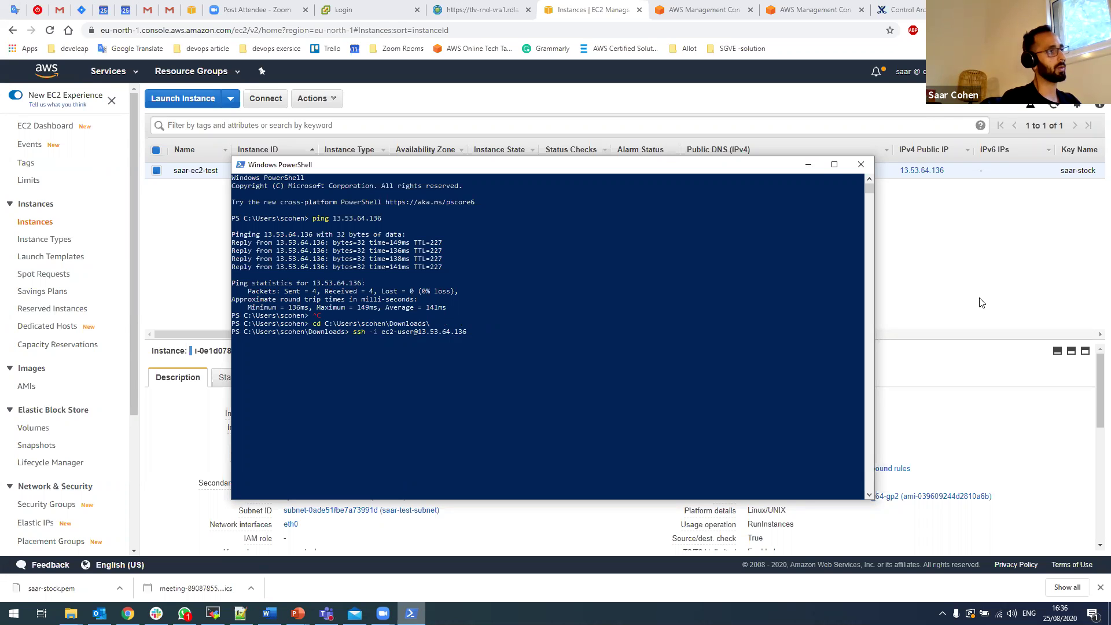
{"action": "key", "text": "Return"}
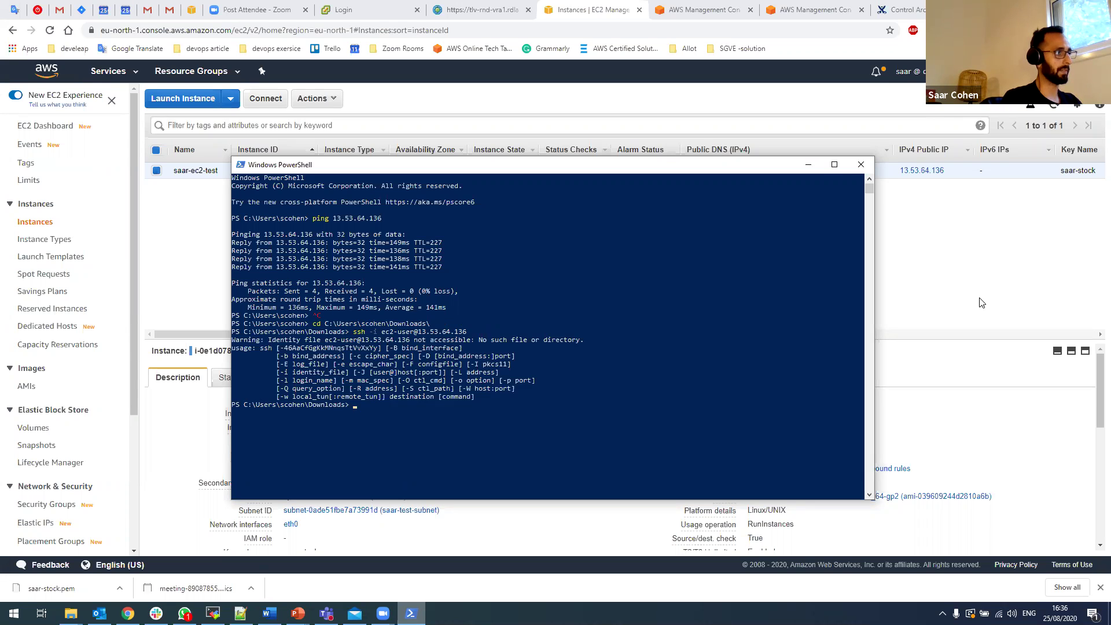
{"action": "key", "text": "Up"}
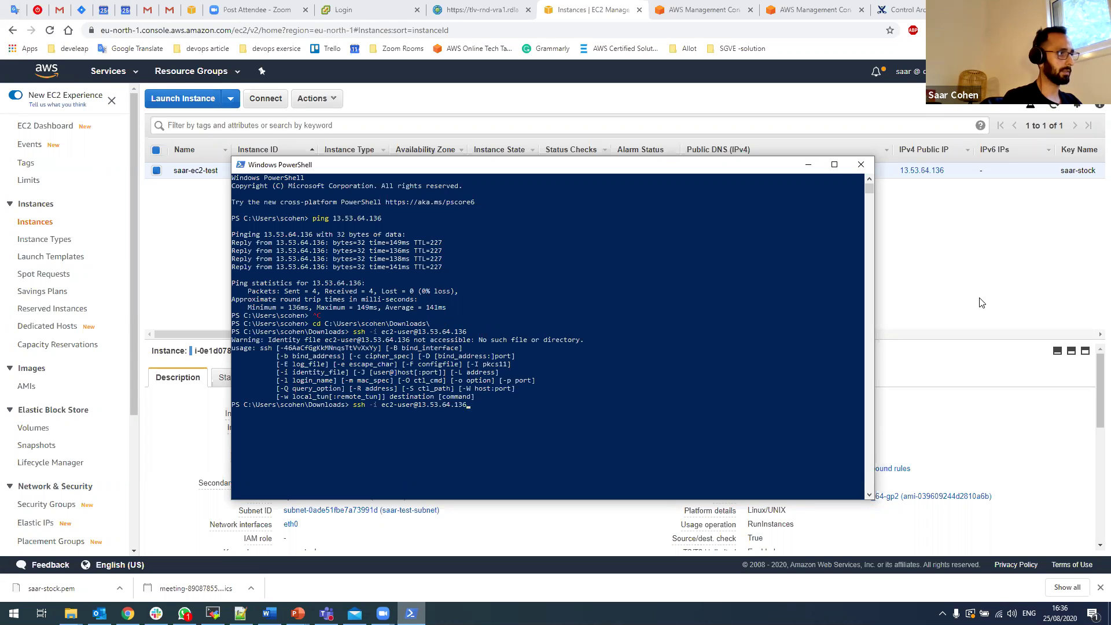
{"action": "key", "text": "Up"}
{"action": "key", "text": "Down"}
{"action": "type", "text": "-i"}
{"action": "type", "text": " saar-"}
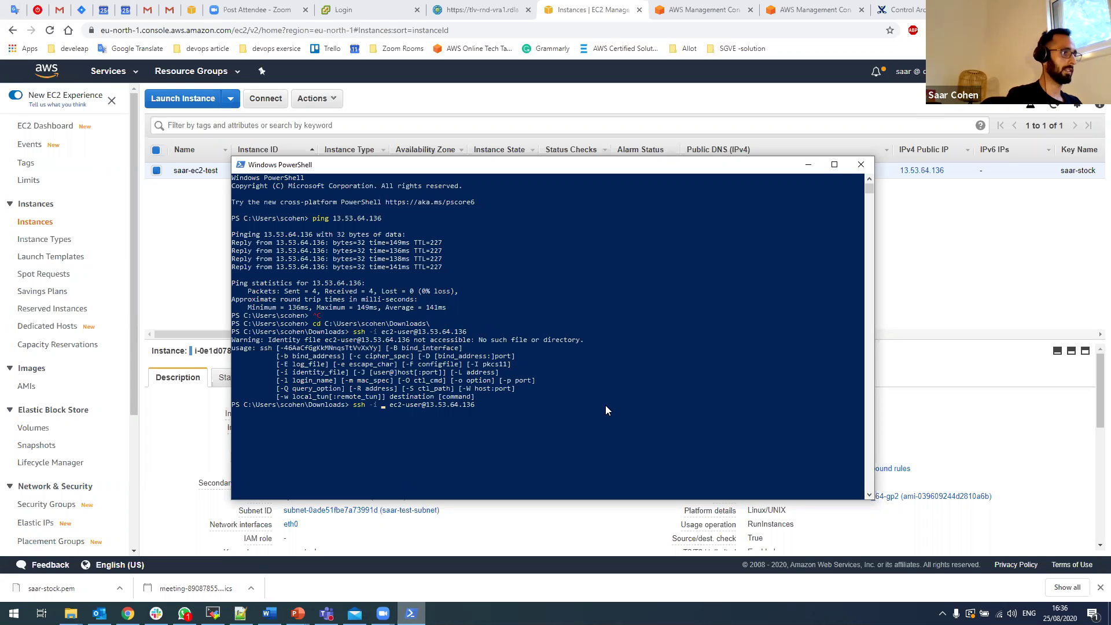
{"action": "type", "text": "st"}
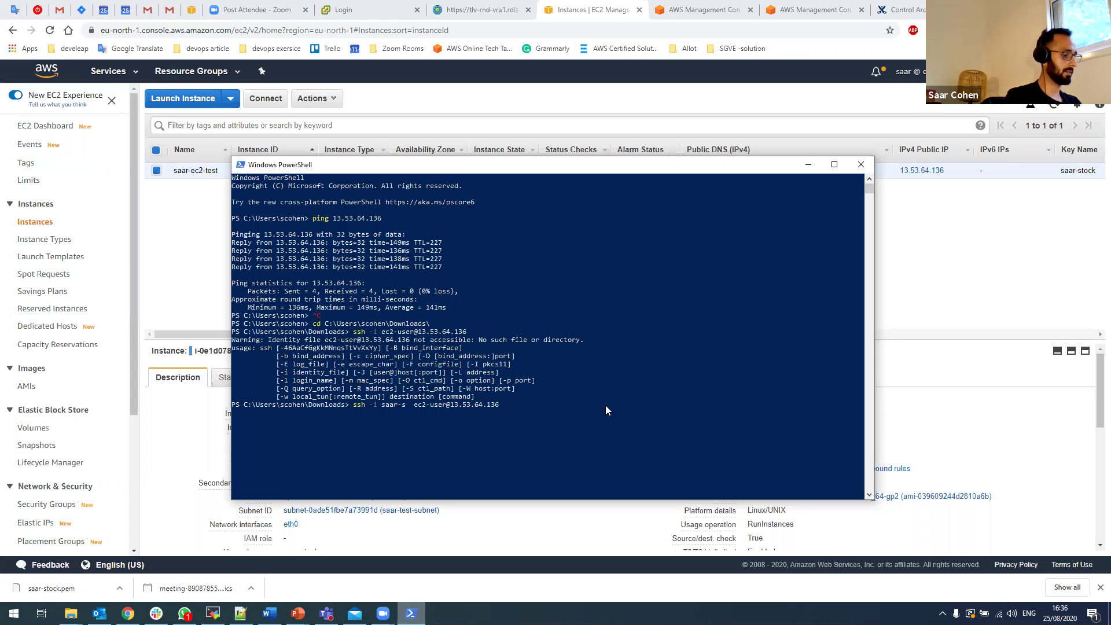
{"action": "type", "text": "ock"}
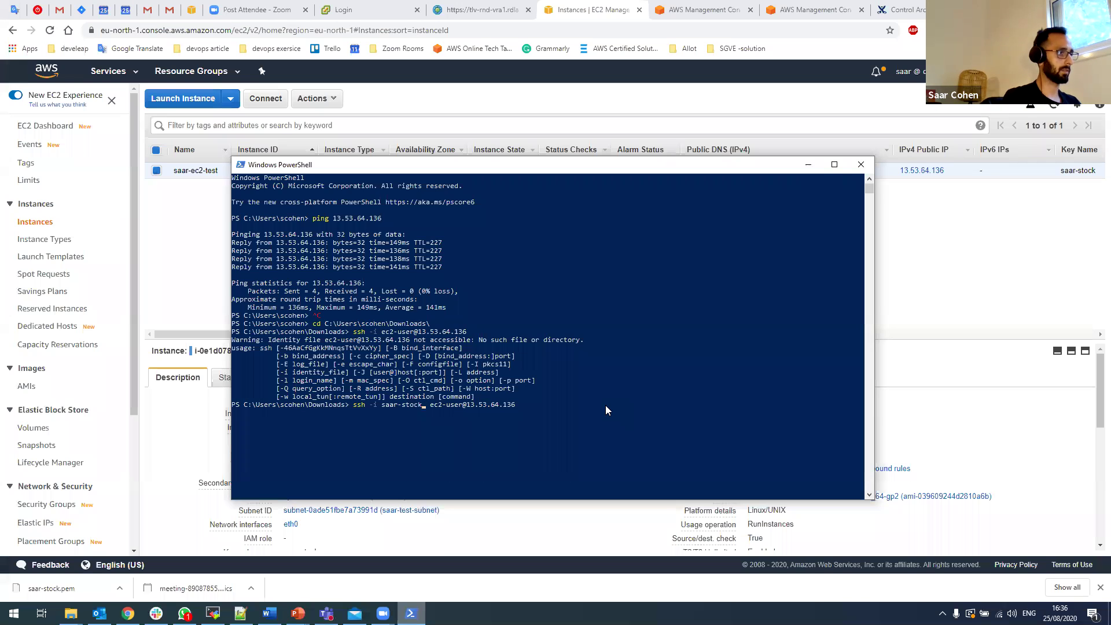
{"action": "key", "text": "Tab"}
{"action": "type", "text": "."}
{"action": "key", "text": "BackSpace"}
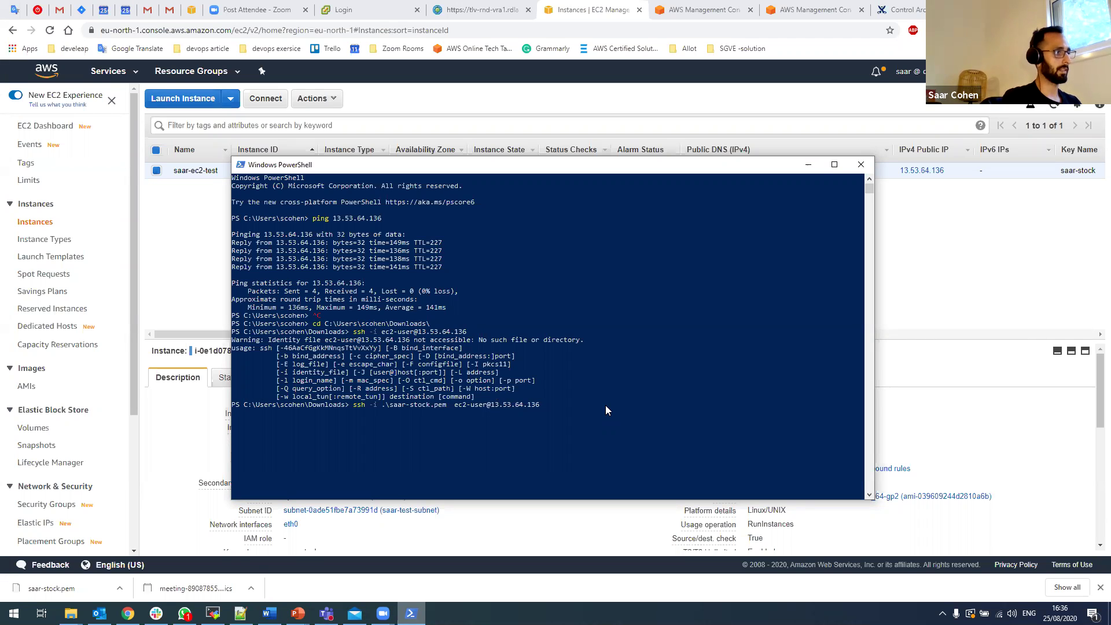
{"action": "type", "text": "yes"}
{"action": "key", "text": "Return"}
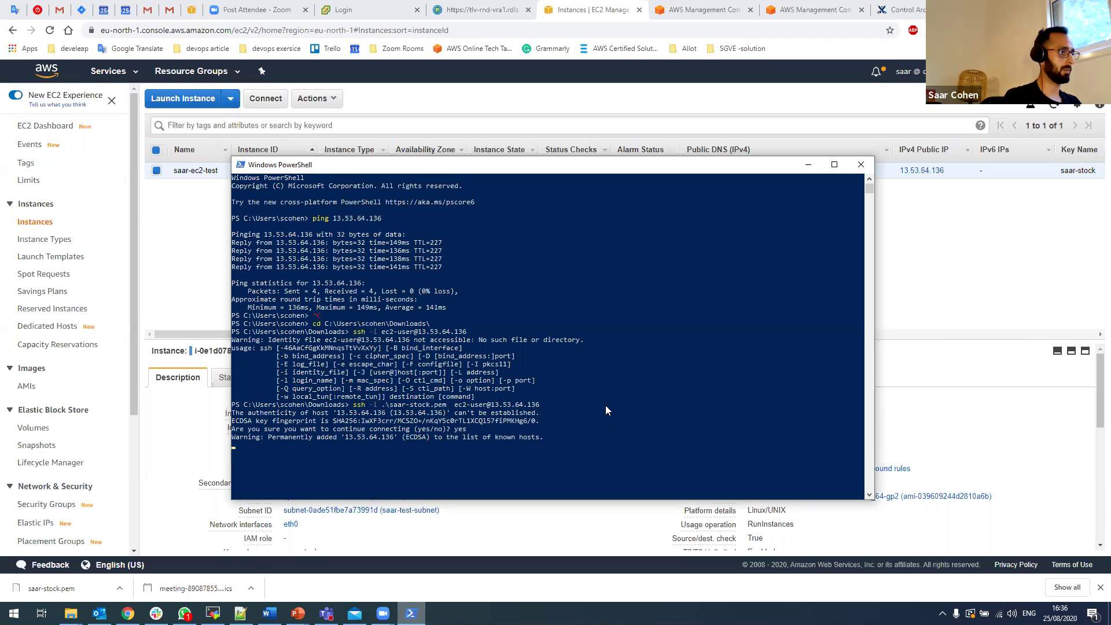
{"action": "left_click_drag", "start_coordinate": [564, 171], "coordinate": [549, 134]}
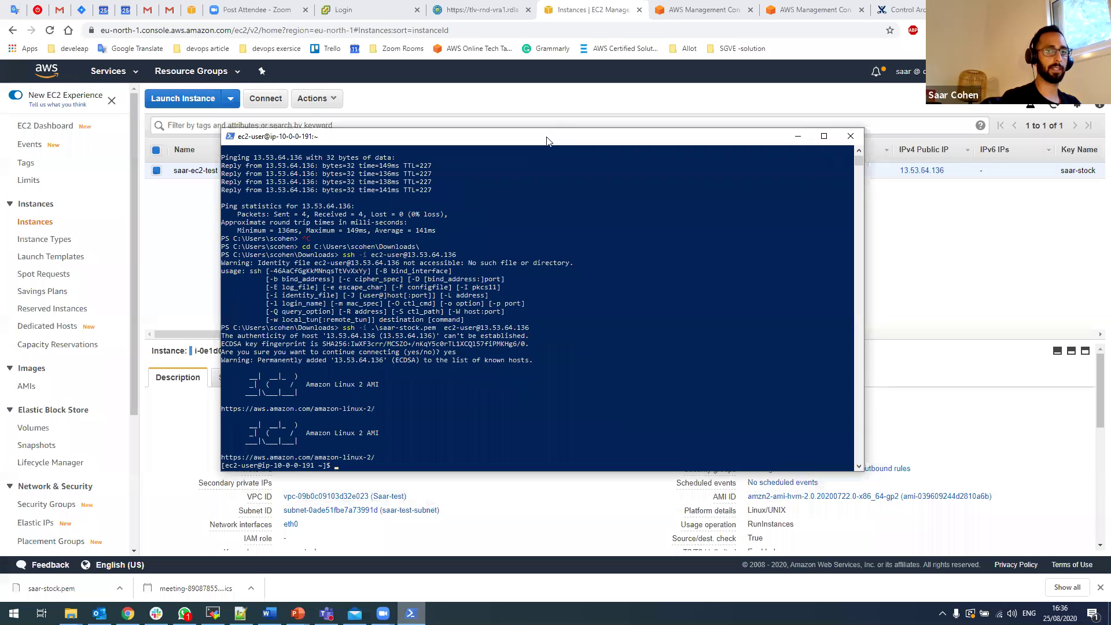
{"action": "key", "text": "Return"}
{"action": "key", "text": "Return"}
{"action": "key", "text": "Return"}
{"action": "key", "text": "Return"}
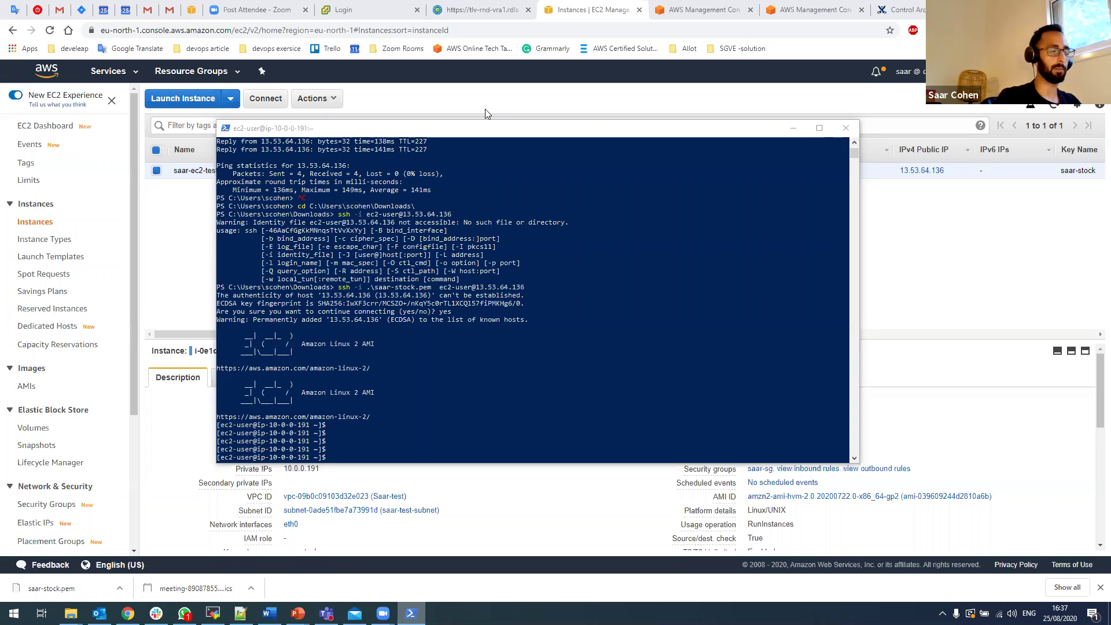
Step: Ping 8.8.8.8 from the EC2 instance's shell and stop the ping after a few replies
{"action": "left_click", "coordinate": [590, 270]}
{"action": "key", "text": "Return"}
{"action": "key", "text": "Return"}
{"action": "type", "text": "ping 8.8.8.8"}
{"action": "key", "text": "Return"}
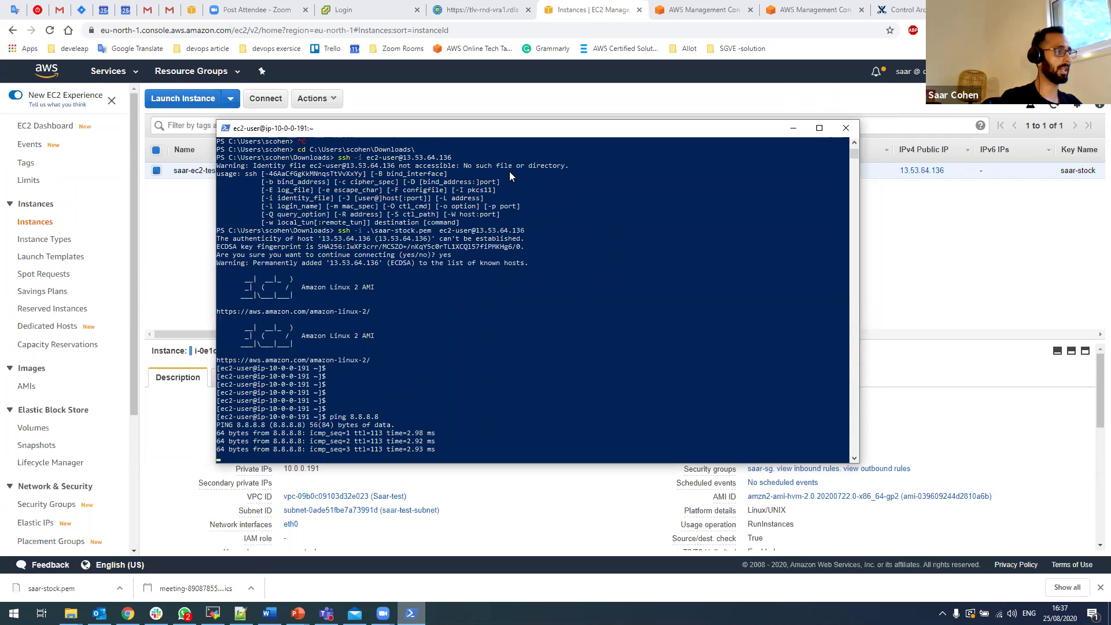
{"action": "key", "text": "ctrl+c"}
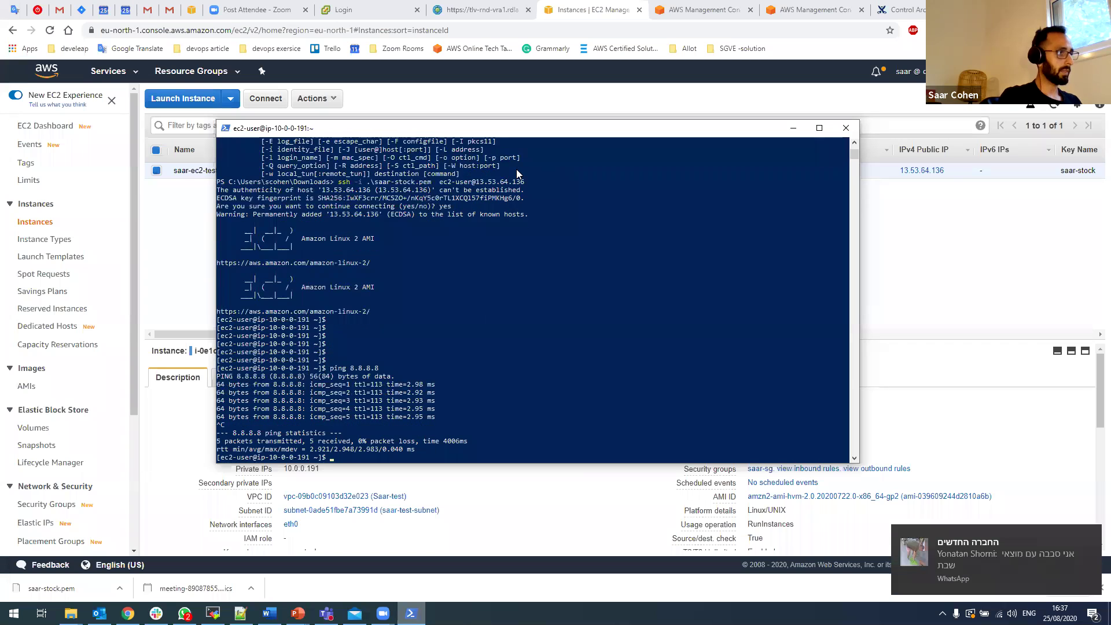
Step: Minimize the terminal, switch to the AWS_networking_101 presentation in PowerPoint and start the slide show from the Demo #2 slide
{"action": "left_click", "coordinate": [794, 129]}
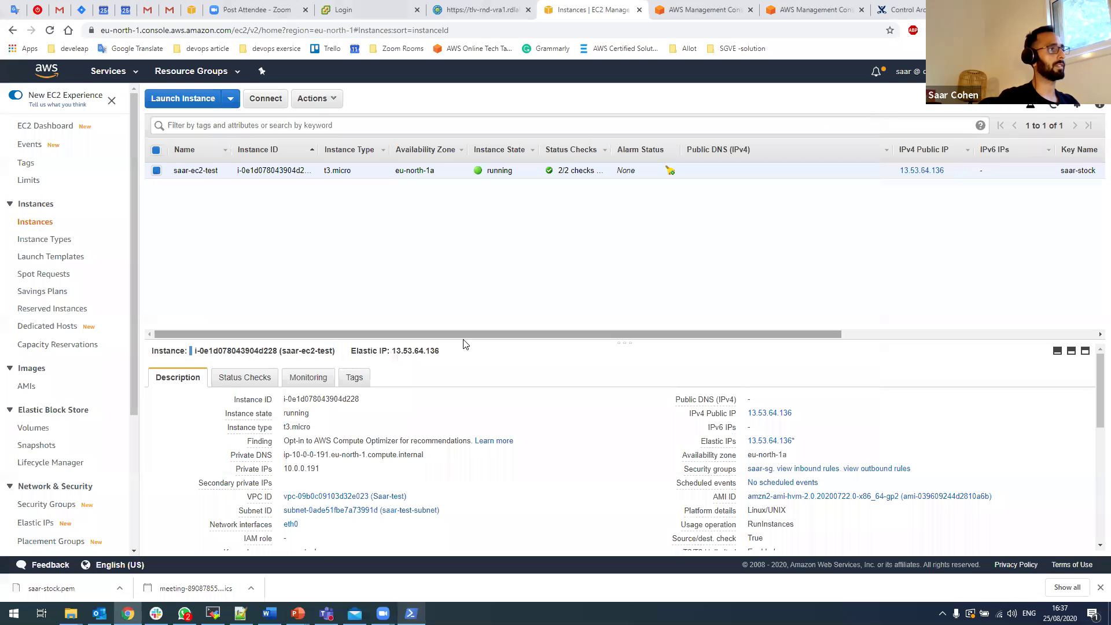
{"action": "mouse_move", "coordinate": [298, 612]}
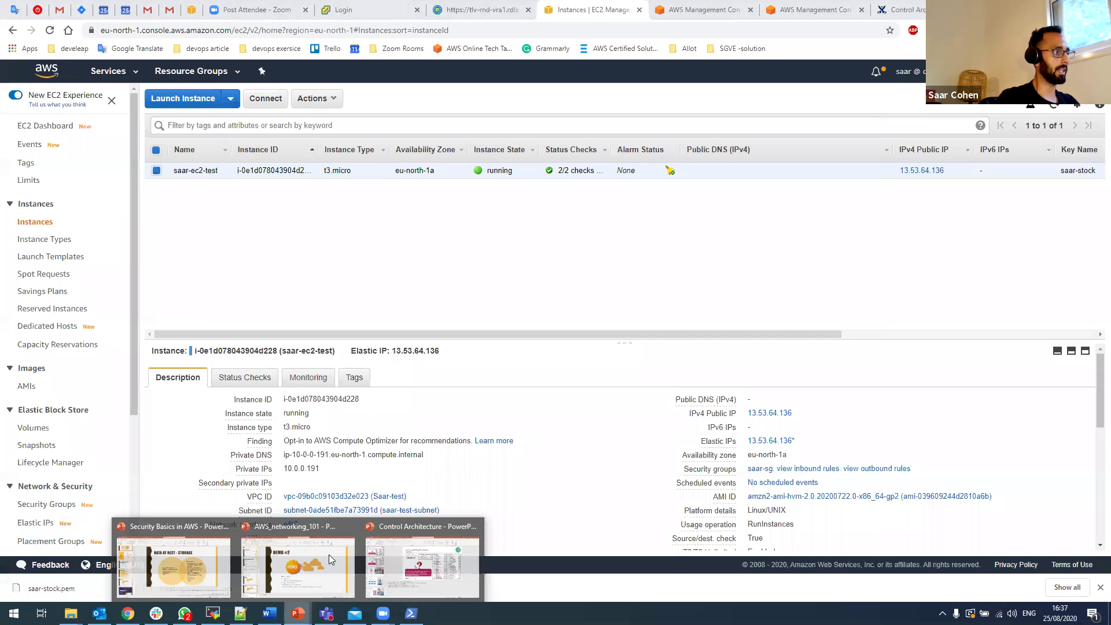
{"action": "left_click", "coordinate": [293, 558]}
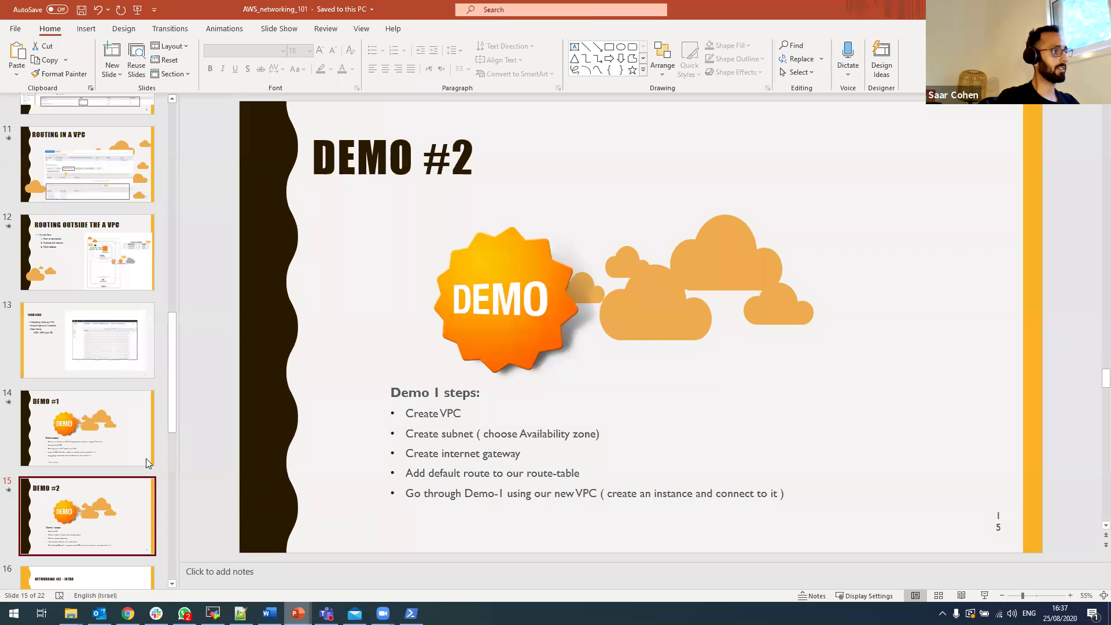
{"action": "left_click", "coordinate": [985, 595]}
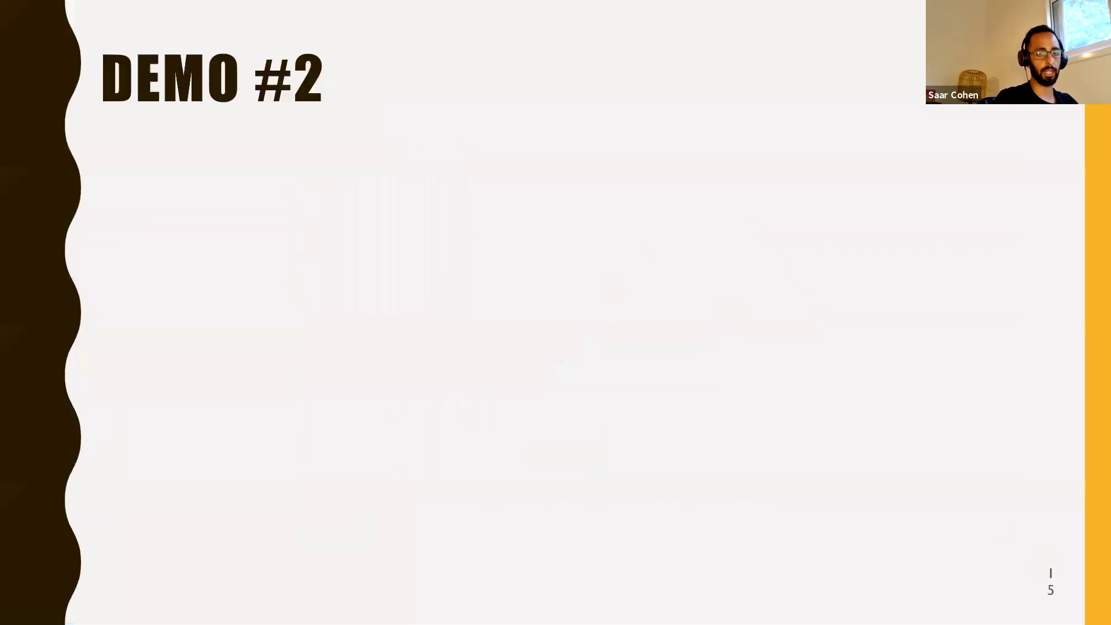
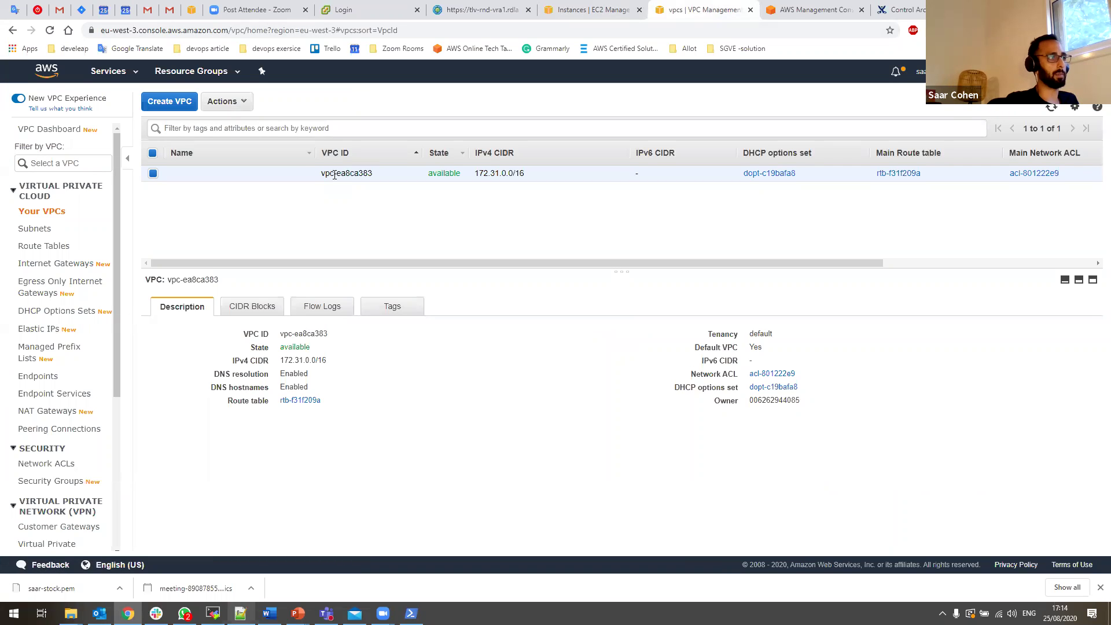
{"action": "right_click", "coordinate": [334, 175]}
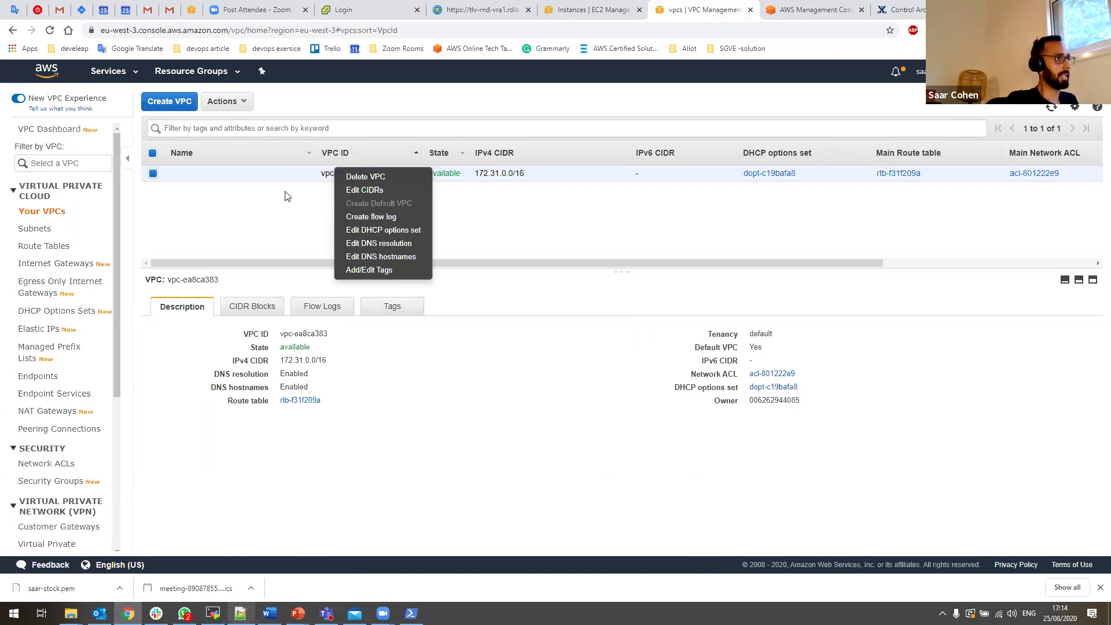
{"action": "left_click", "coordinate": [218, 221]}
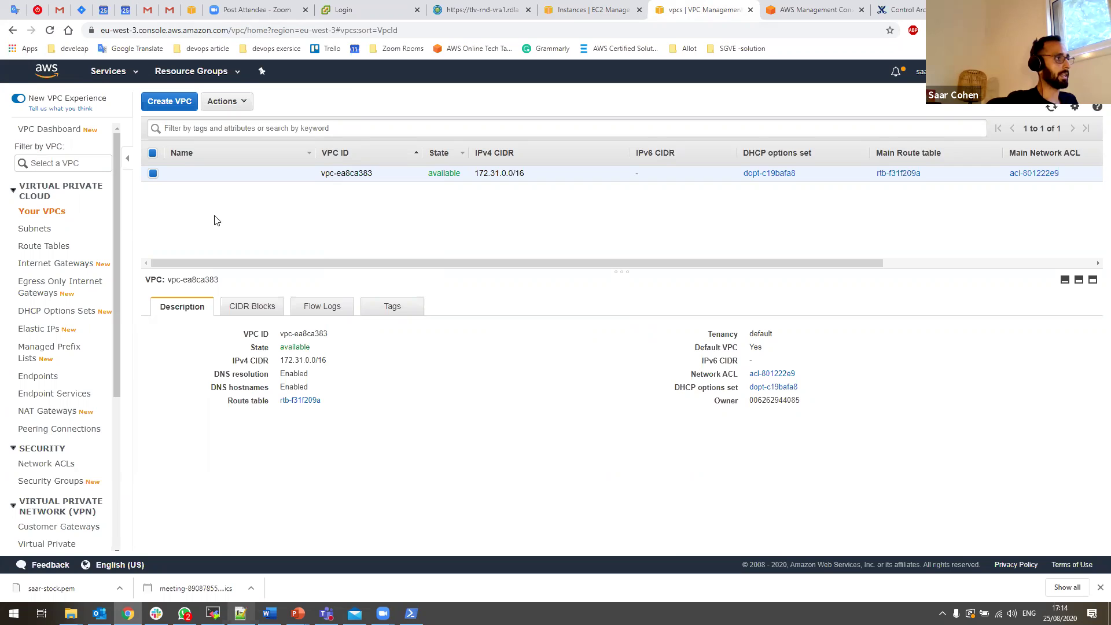
Step: Start a new peering connection named saar-peering with vpc-ea8ca383 as the requester VPC
{"action": "left_click", "coordinate": [83, 434]}
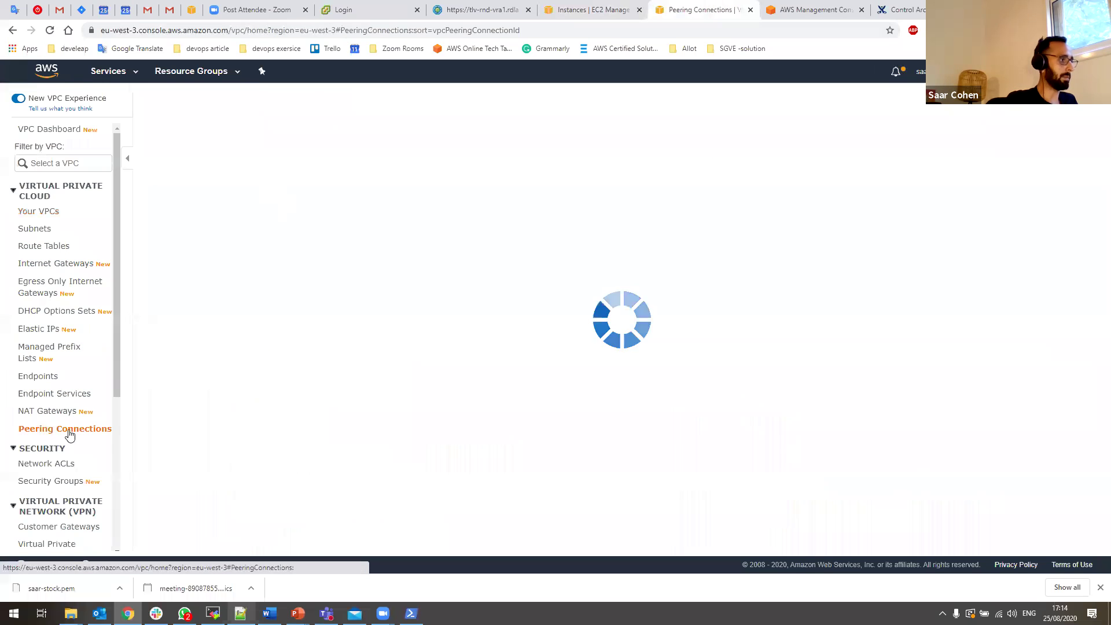
{"action": "left_click", "coordinate": [183, 101]}
{"action": "left_click", "coordinate": [248, 168]}
{"action": "type", "text": "saar"}
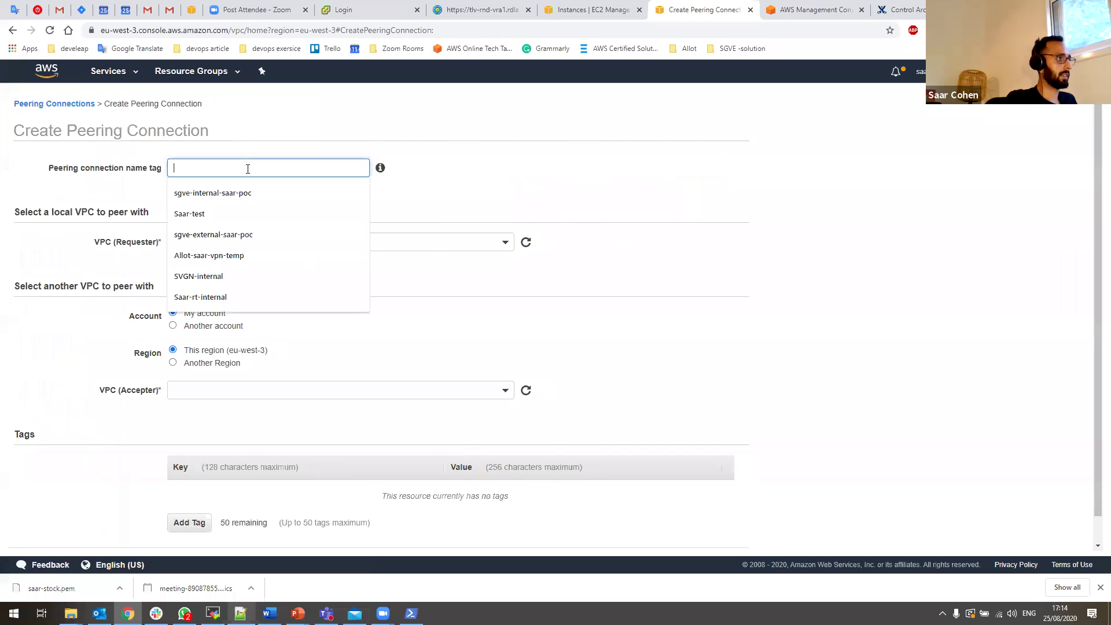
{"action": "type", "text": "-peering"}
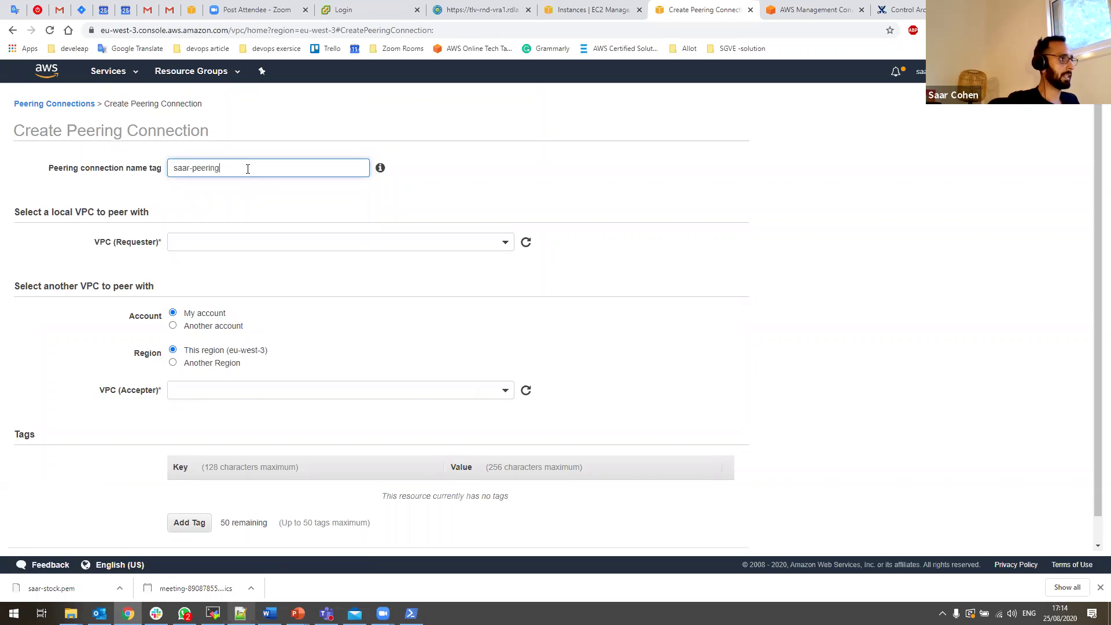
{"action": "left_click", "coordinate": [200, 246]}
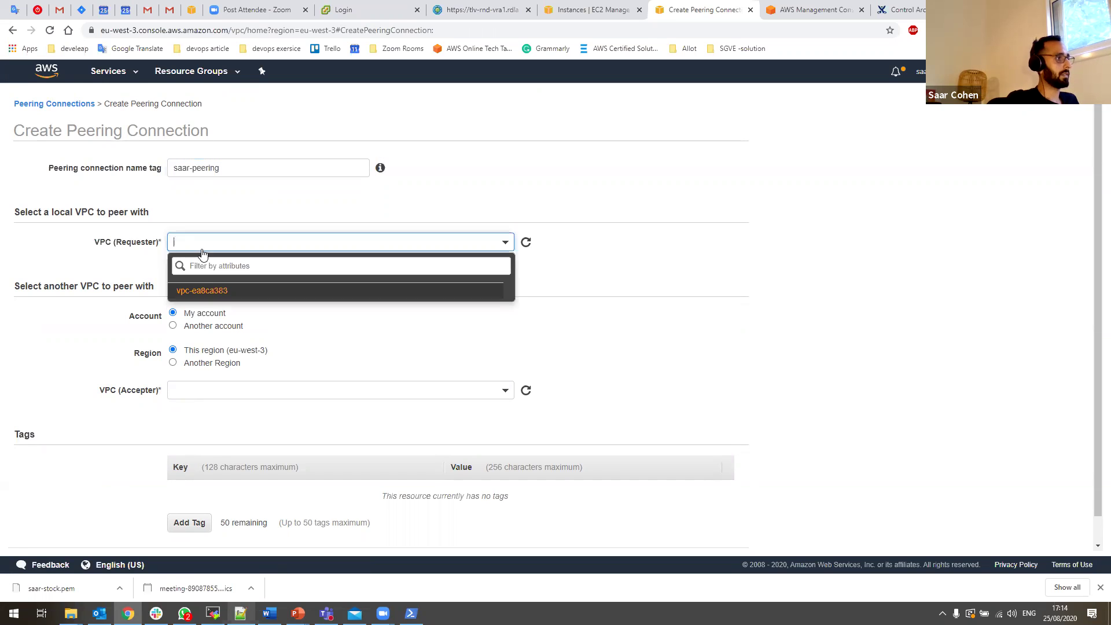
{"action": "left_click", "coordinate": [191, 296]}
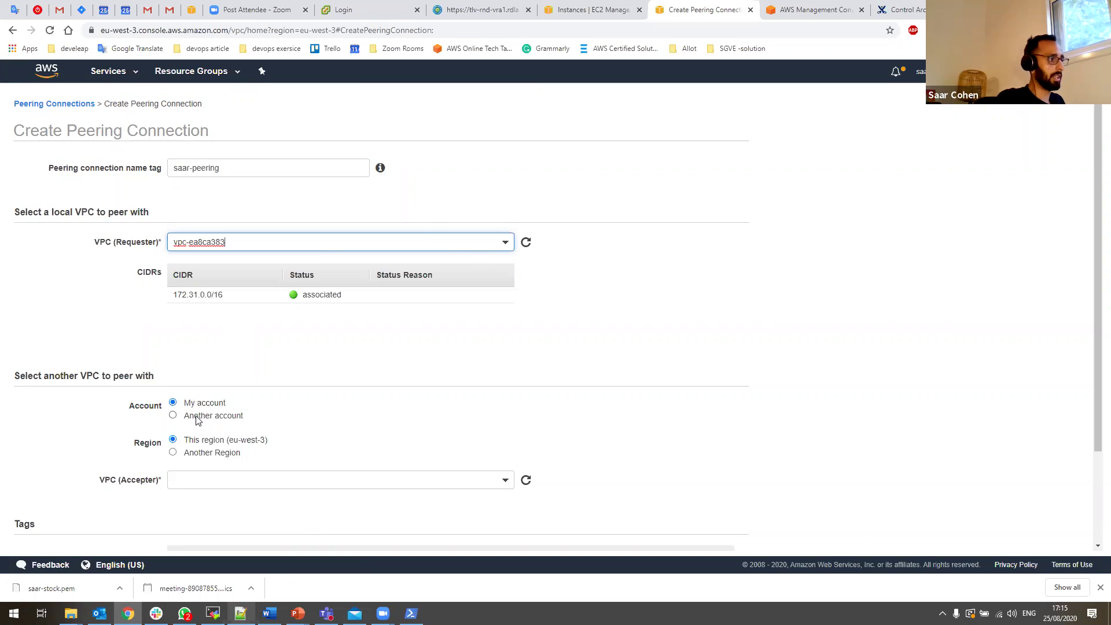
Step: Set the accepter VPC's location to another region, Europe (Stockholm) (eu-north-1), and make the accepter VPC field ready for entry
{"action": "scroll", "coordinate": [197, 421], "scroll_direction": "down", "scroll_amount": 1}
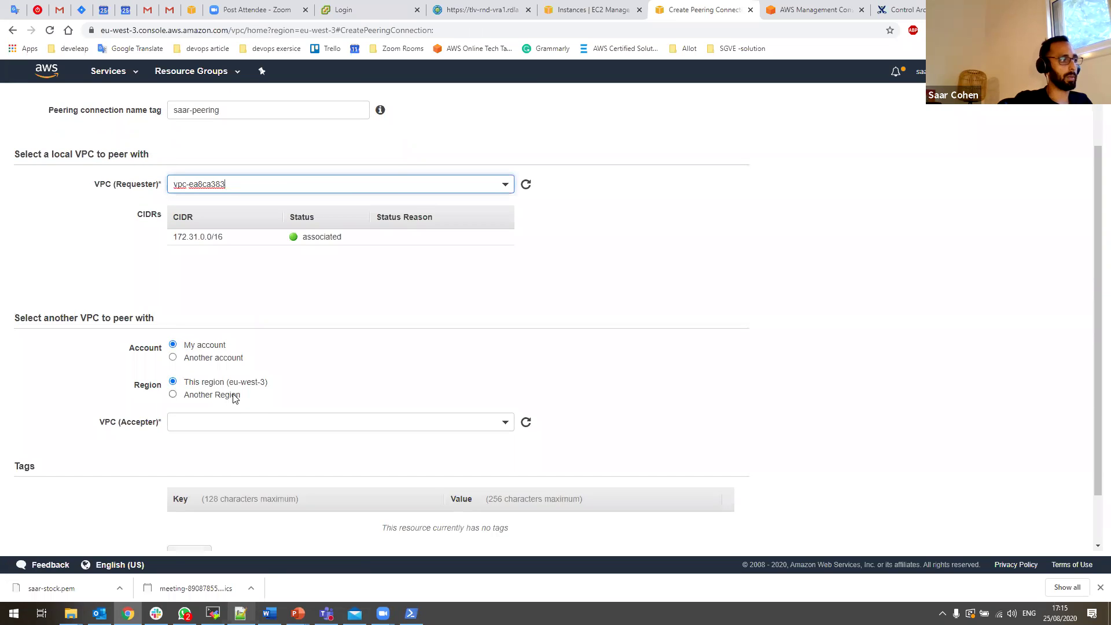
{"action": "left_click", "coordinate": [172, 394]}
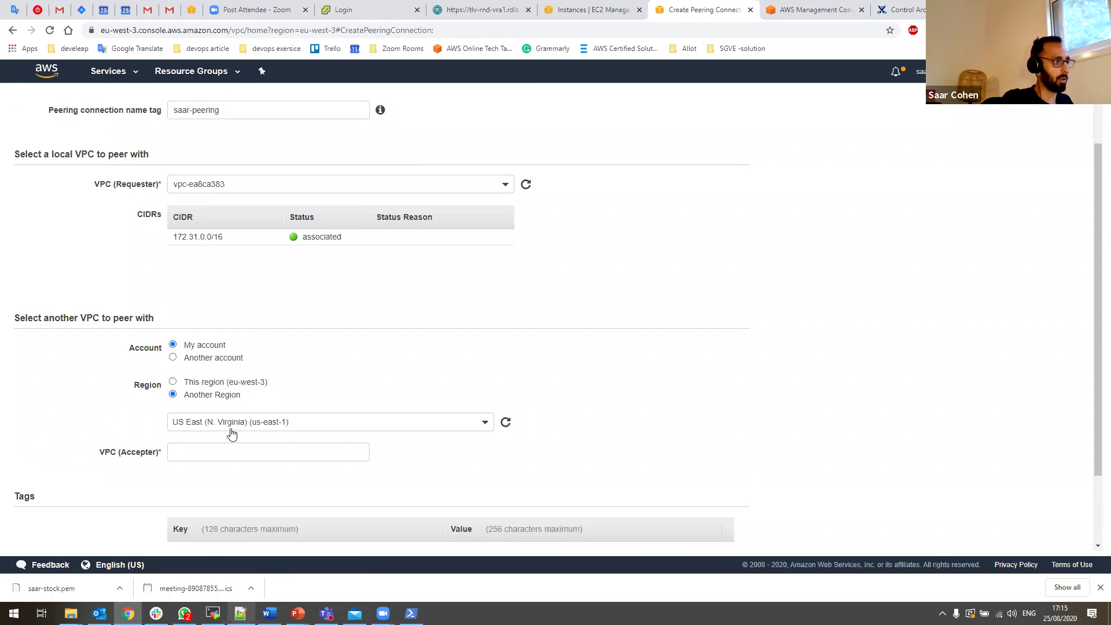
{"action": "left_click", "coordinate": [232, 426]}
{"action": "scroll", "coordinate": [229, 457], "scroll_direction": "down", "scroll_amount": 2}
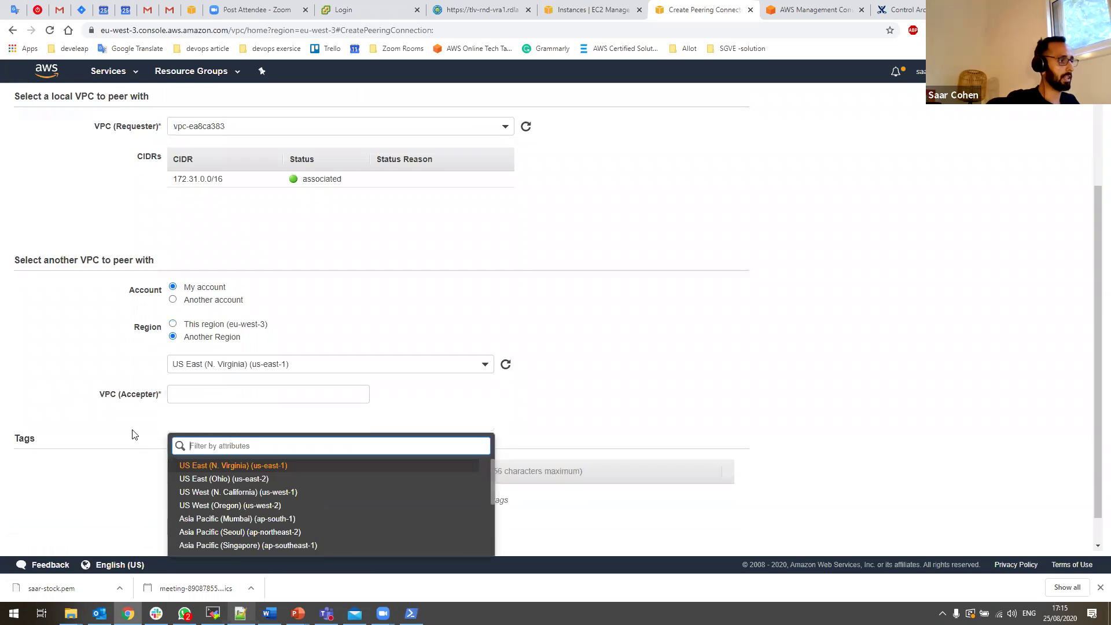
{"action": "scroll", "coordinate": [227, 489], "scroll_direction": "down", "scroll_amount": 3}
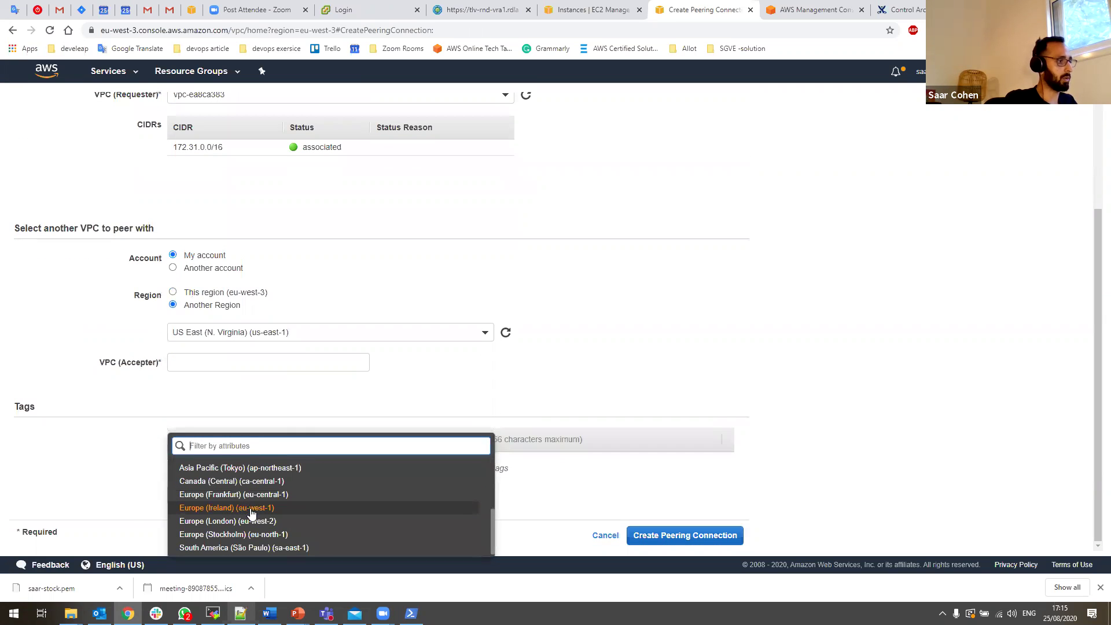
{"action": "left_click", "coordinate": [253, 535]}
{"action": "left_click", "coordinate": [197, 365]}
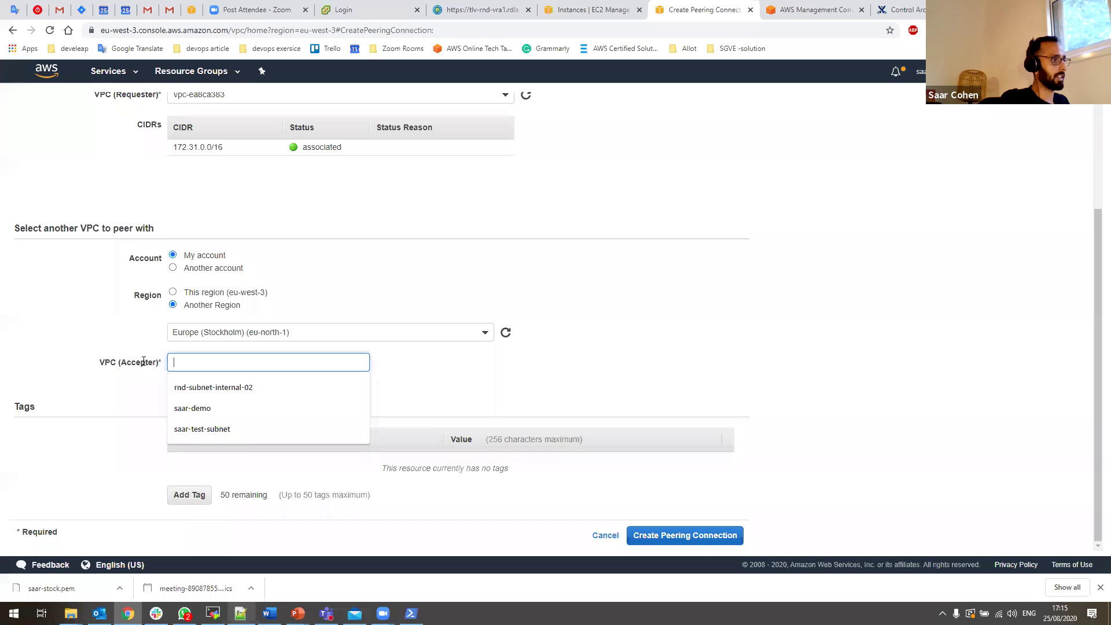
{"action": "left_click_drag", "start_coordinate": [94, 364], "coordinate": [155, 362]}
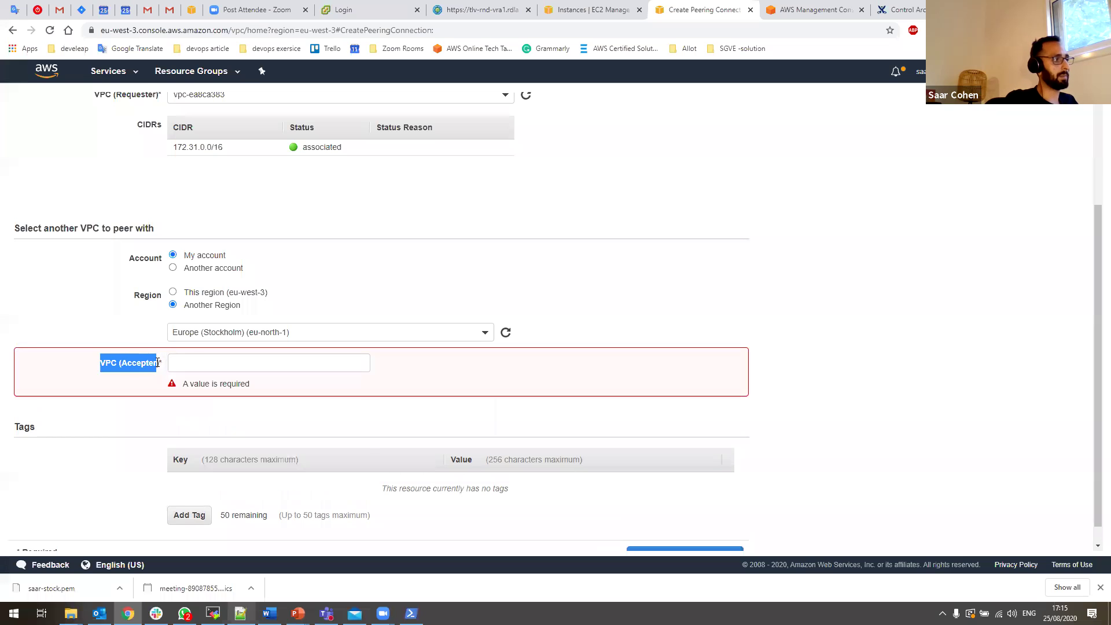
{"action": "left_click", "coordinate": [231, 366]}
Step: Switch to the Stockholm region's console, go to the VPC service and list its VPCs
{"action": "left_click", "coordinate": [619, 10]}
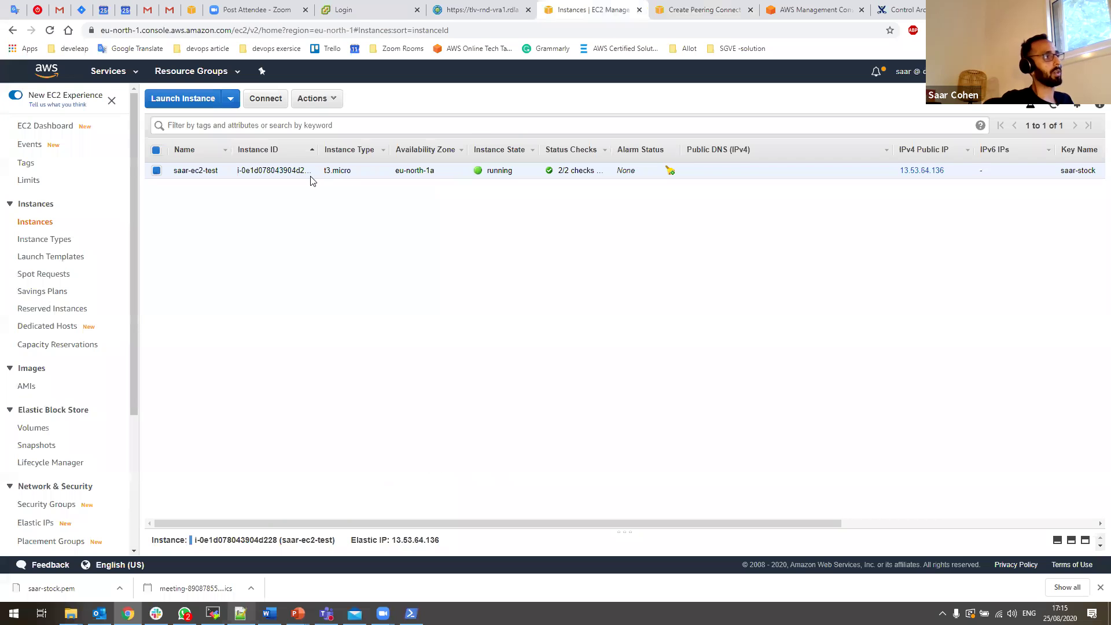
{"action": "left_click", "coordinate": [128, 71]}
{"action": "type", "text": "vpc"}
{"action": "key", "text": "Return"}
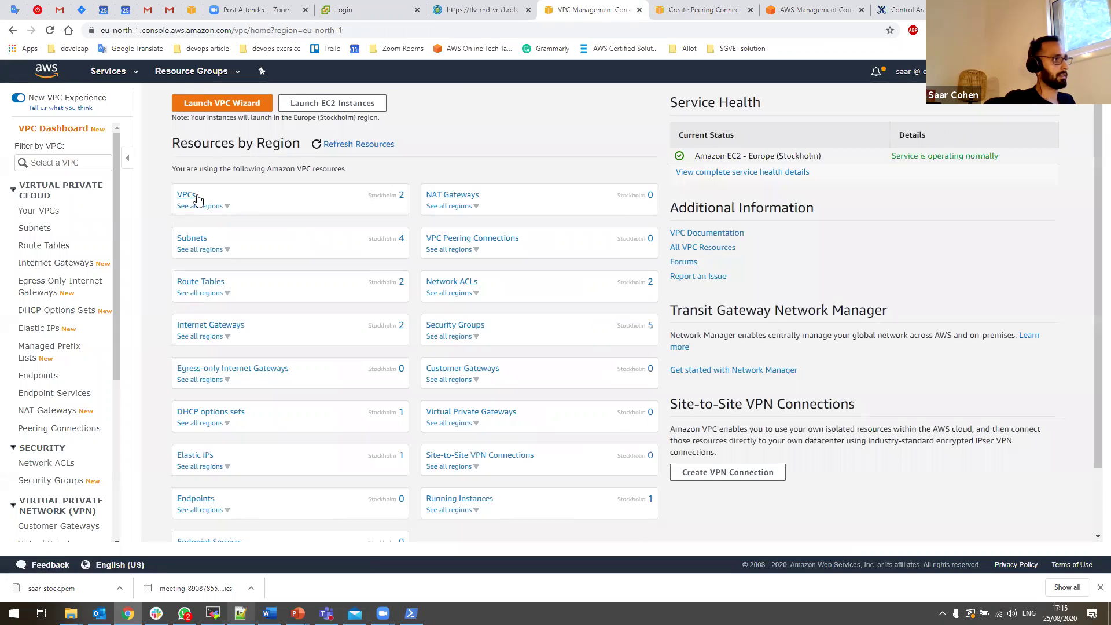
{"action": "left_click", "coordinate": [187, 196]}
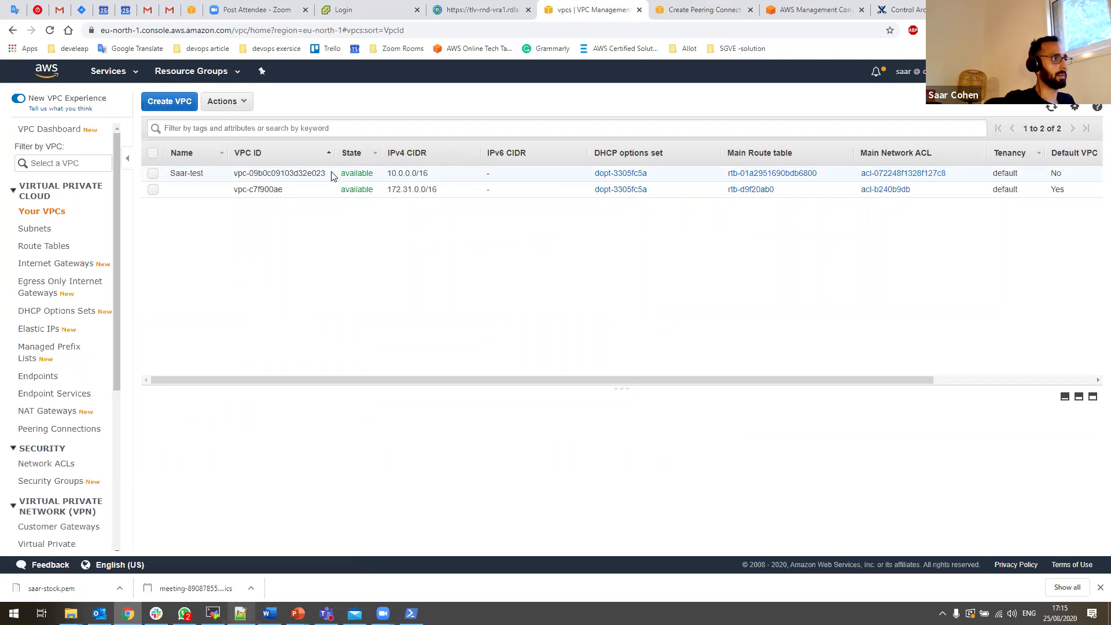
Step: Select the Saar-test VPC and highlight its full VPC ID in the details for copying
{"action": "triple_click", "coordinate": [244, 173]}
{"action": "right_click", "coordinate": [243, 173]}
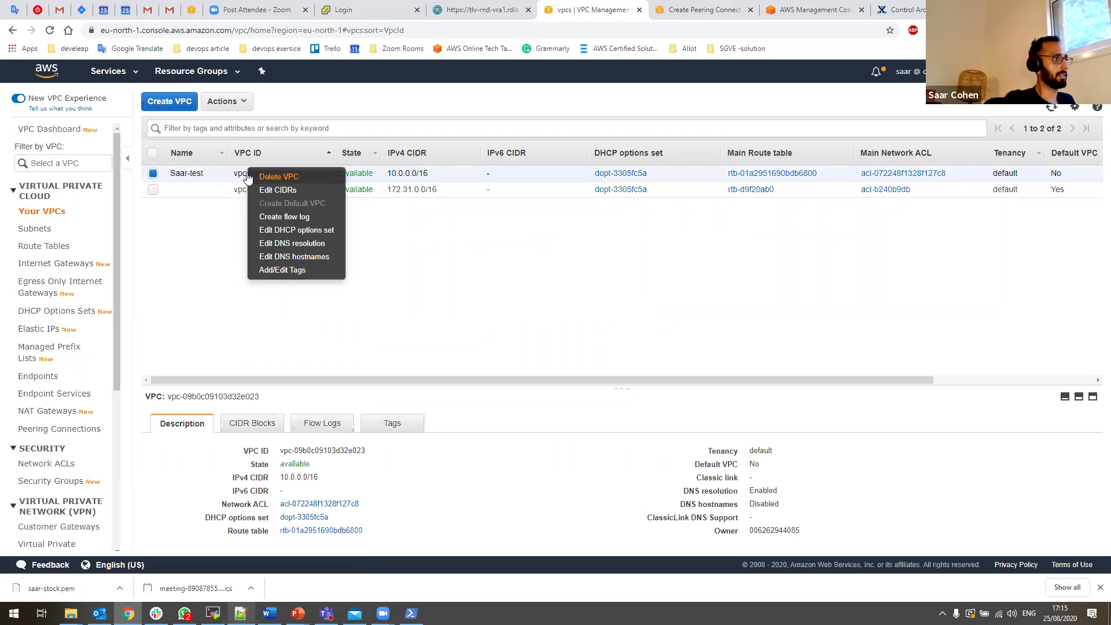
{"action": "double_click", "coordinate": [300, 444]}
{"action": "left_click_drag", "start_coordinate": [365, 451], "coordinate": [278, 455]}
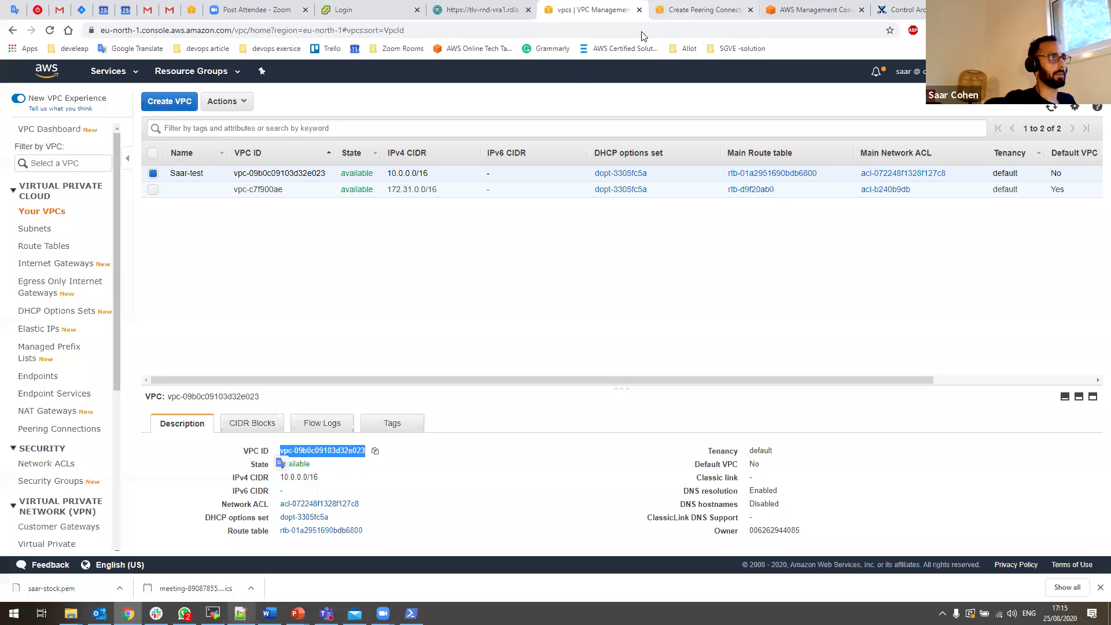
Step: Set vpc-09b0c09103d32e023 as the accepter VPC for the Paris peering connection and add a tag row
{"action": "left_click_drag", "start_coordinate": [642, 33], "coordinate": [281, 218]}
{"action": "left_click_drag", "start_coordinate": [243, 355], "coordinate": [181, 364]}
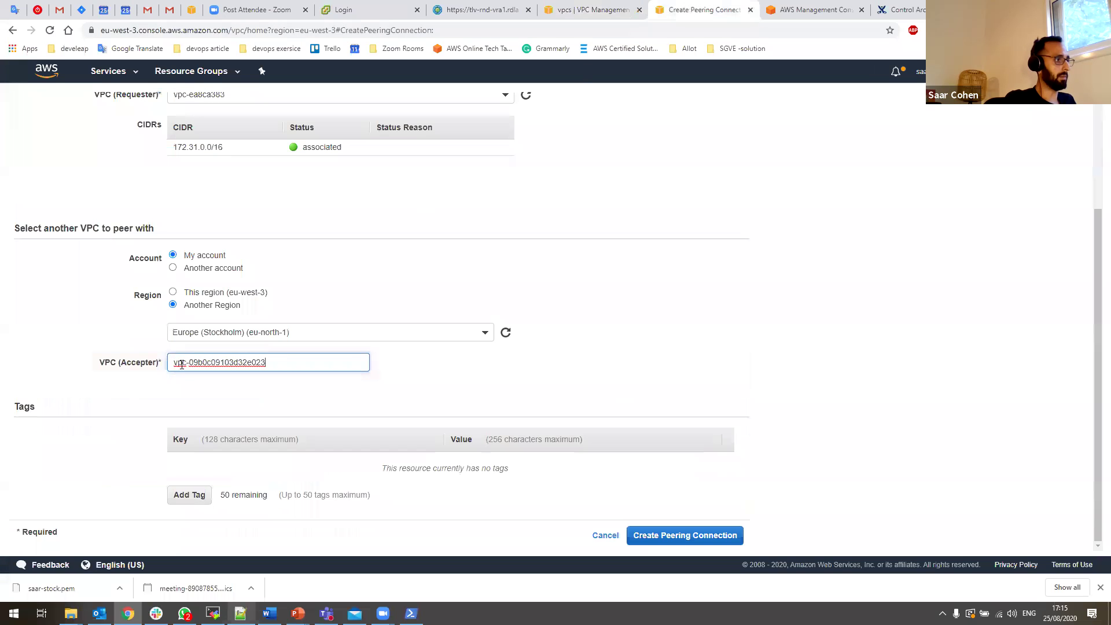
{"action": "left_click", "coordinate": [191, 494]}
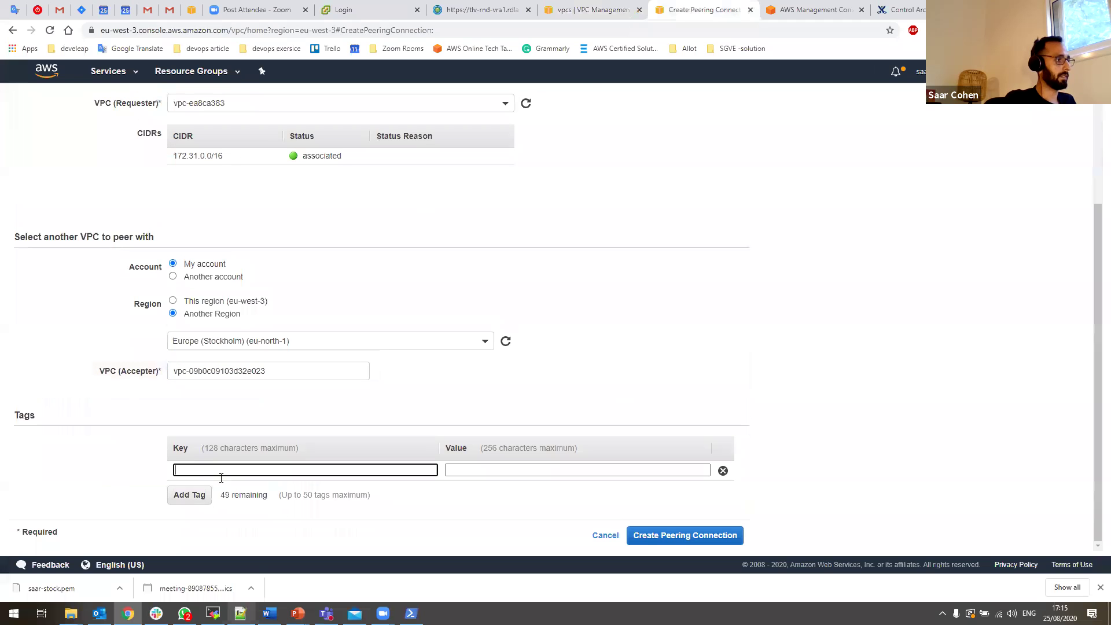
{"action": "type", "text": "T"}
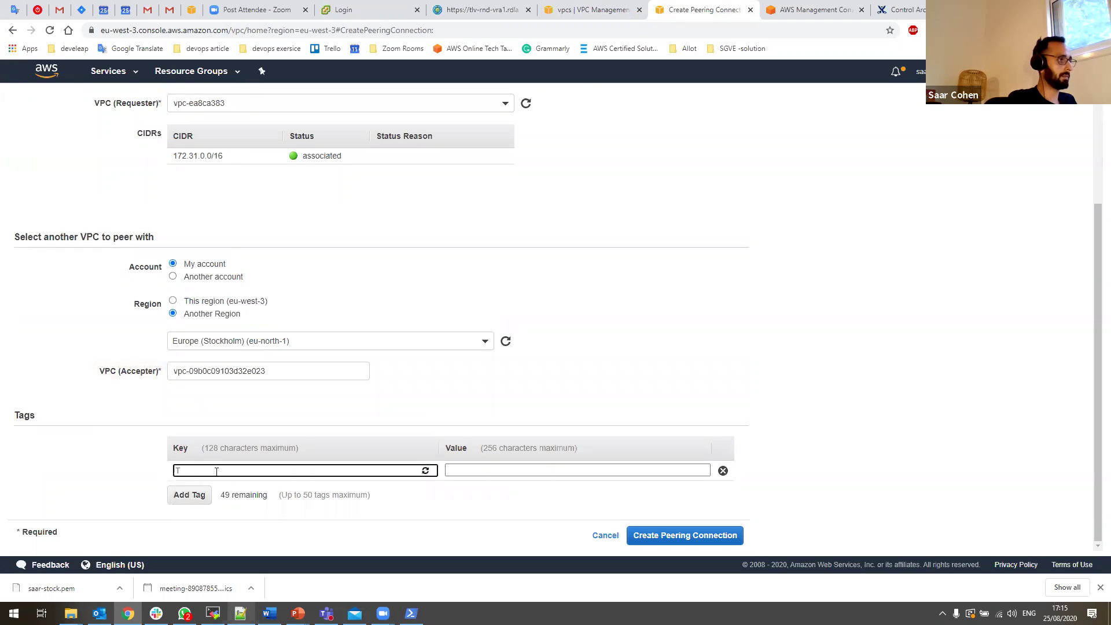
Step: Create the peering connection from vpc-ea8ca383 to the Stockholm VPC and widen the Status column in the list
{"action": "scroll", "coordinate": [174, 113], "scroll_direction": "up", "scroll_amount": 2}
{"action": "left_click_drag", "start_coordinate": [63, 154], "coordinate": [113, 157]}
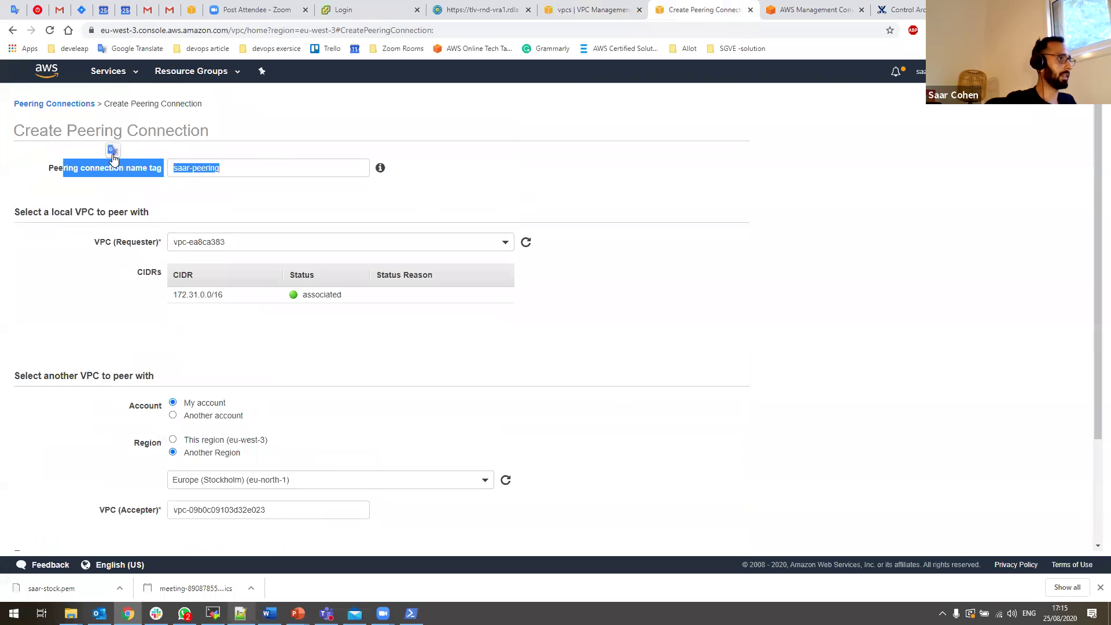
{"action": "left_click", "coordinate": [146, 201]}
{"action": "left_click", "coordinate": [560, 298]}
{"action": "scroll", "coordinate": [560, 298], "scroll_direction": "down", "scroll_amount": 3}
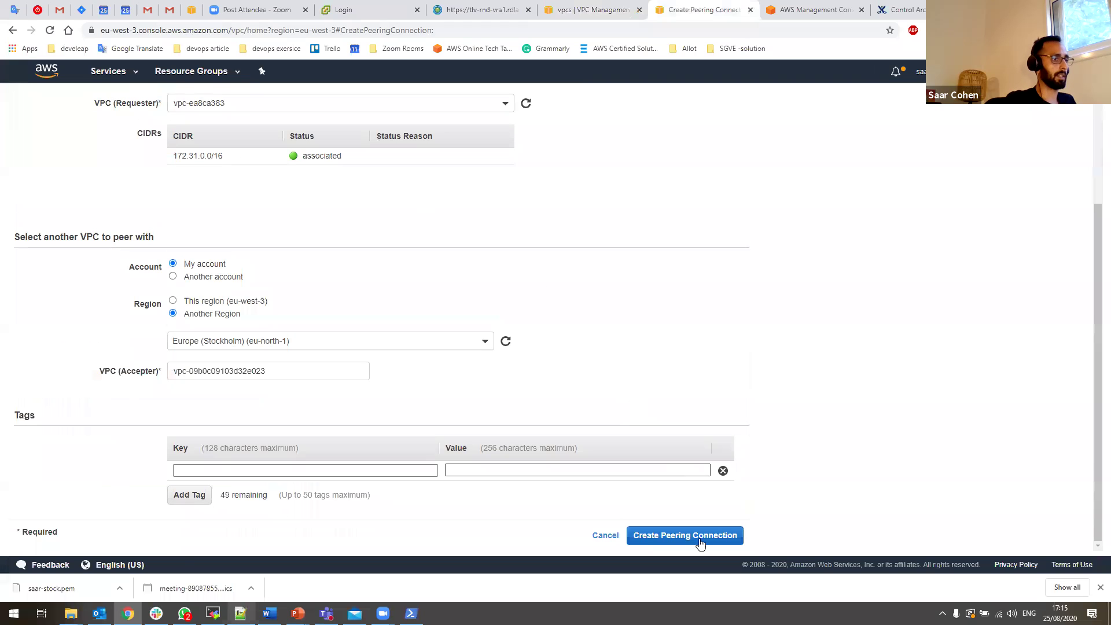
{"action": "left_click", "coordinate": [712, 541]}
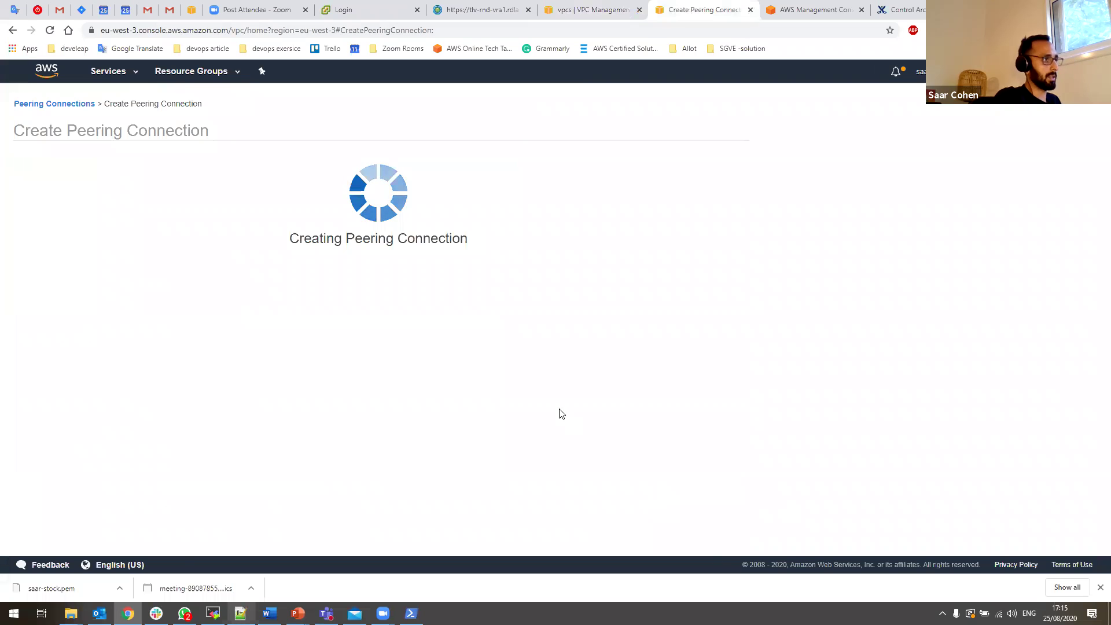
{"action": "left_click", "coordinate": [546, 314]}
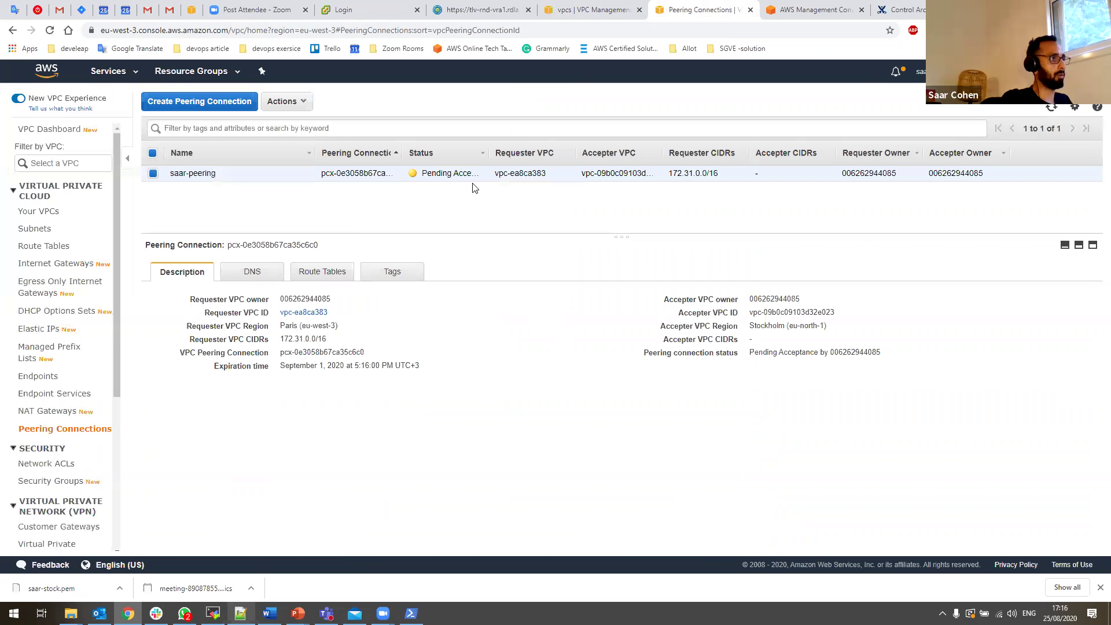
{"action": "left_click_drag", "start_coordinate": [489, 161], "coordinate": [550, 158]}
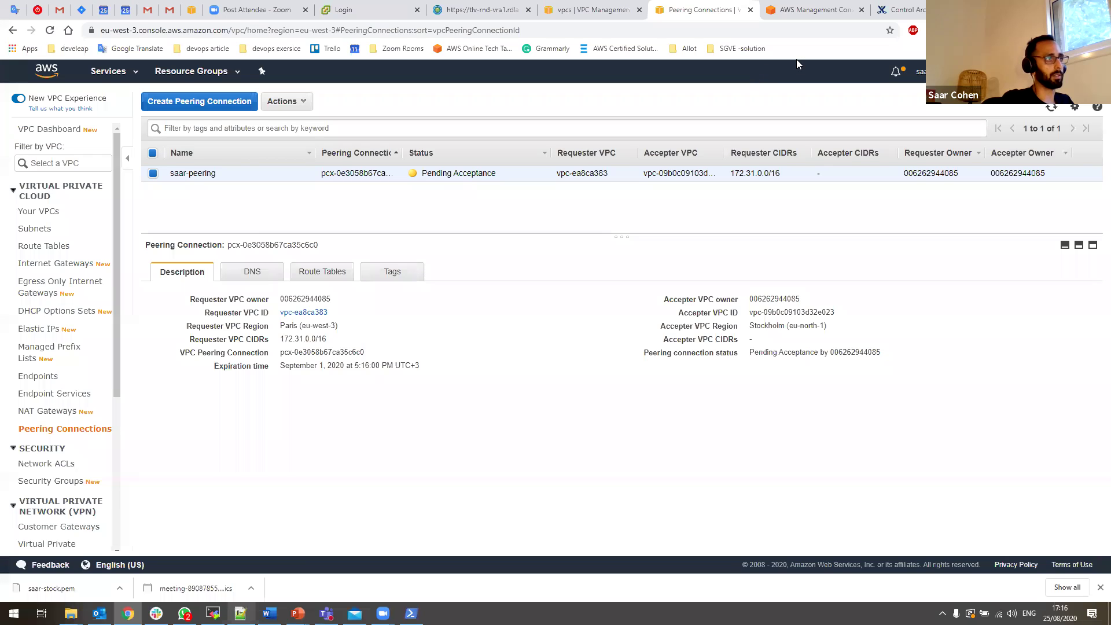
Step: Show the peering connections of the Stockholm (eu-north-1) region and widen the Status column
{"action": "key", "text": "ctrl+shift+Tab"}
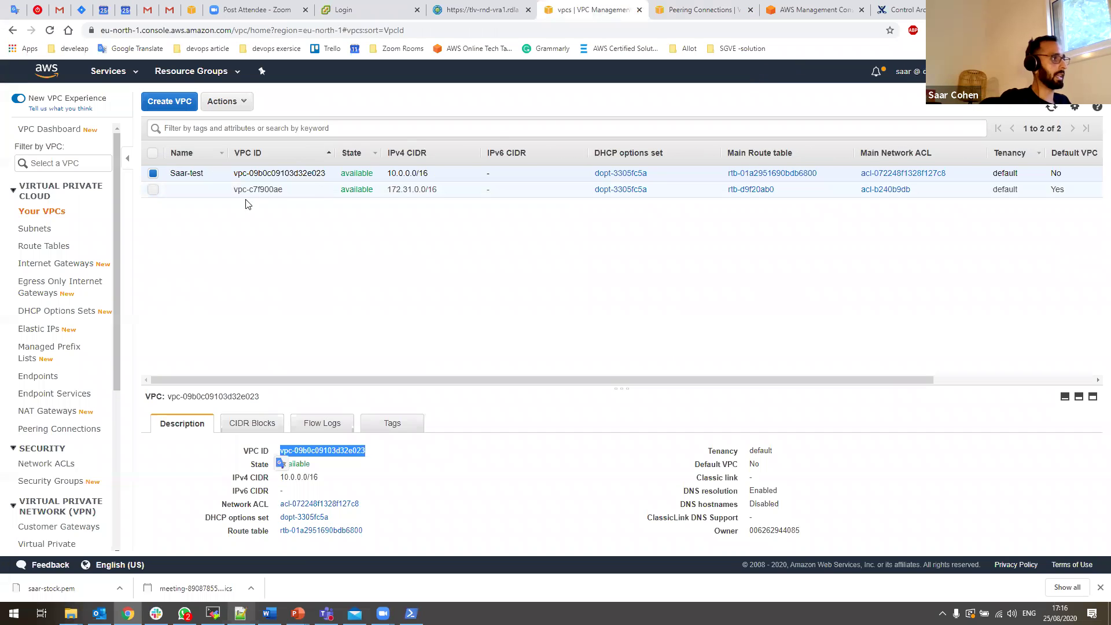
{"action": "left_click", "coordinate": [64, 431]}
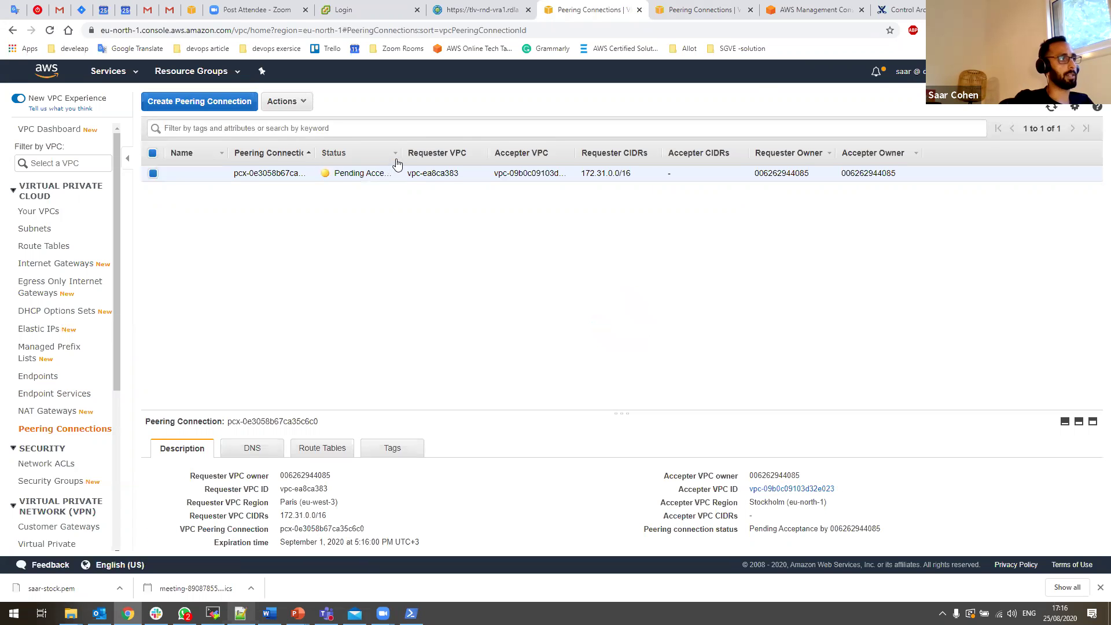
{"action": "left_click_drag", "start_coordinate": [404, 152], "coordinate": [490, 153]}
Step: Accept the pending VPC peering connection request in the Stockholm region
{"action": "right_click", "coordinate": [315, 176]}
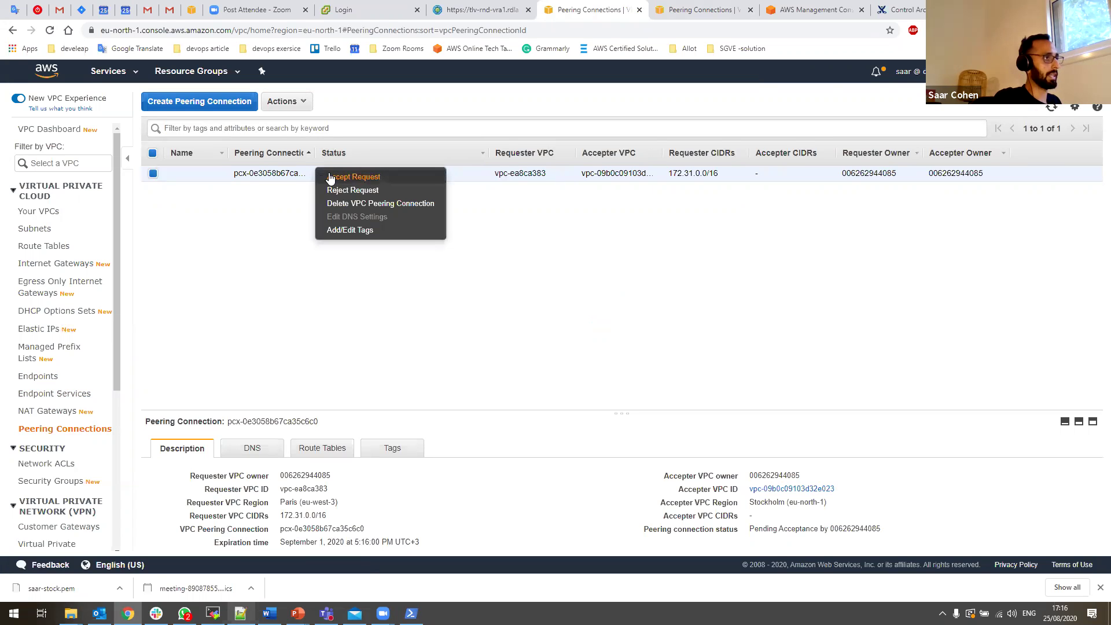
{"action": "left_click", "coordinate": [465, 209]}
{"action": "right_click", "coordinate": [373, 171]}
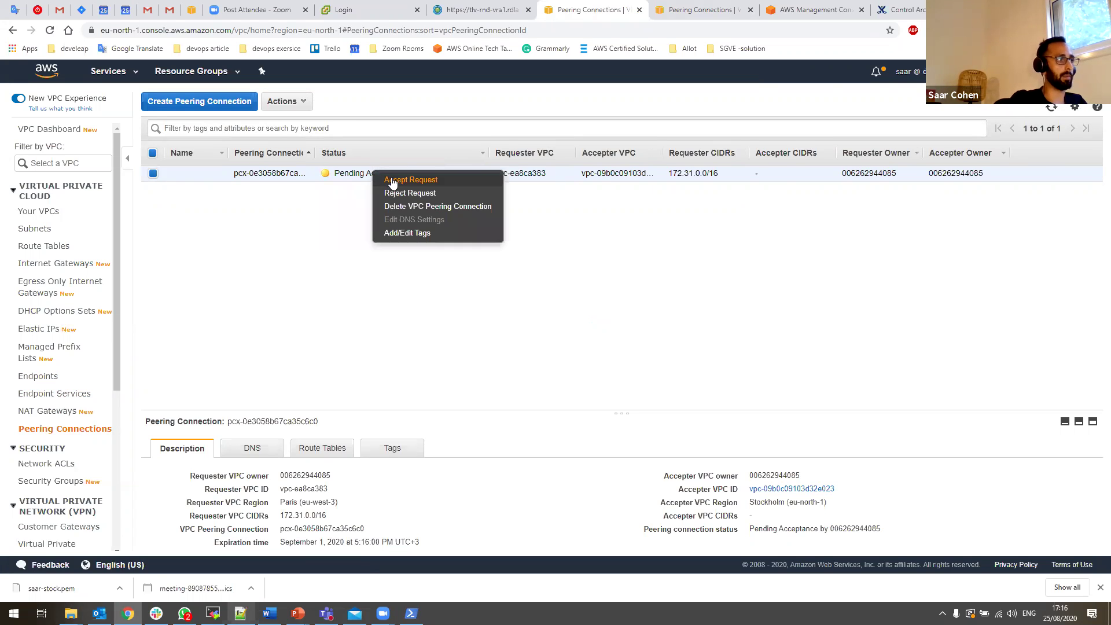
{"action": "left_click", "coordinate": [410, 180]}
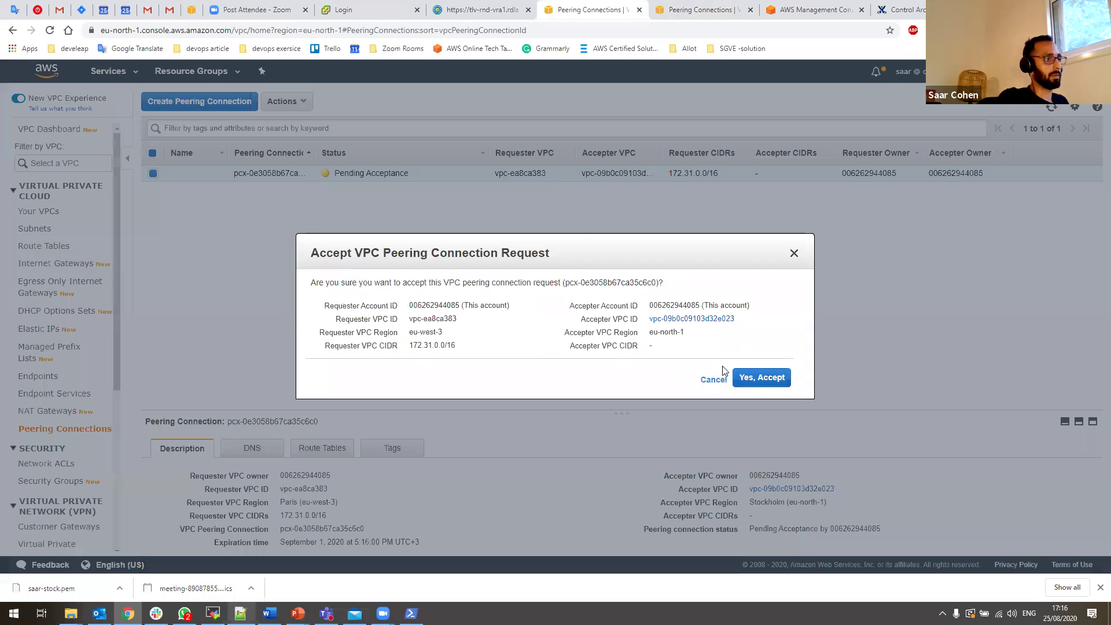
{"action": "left_click", "coordinate": [745, 377]}
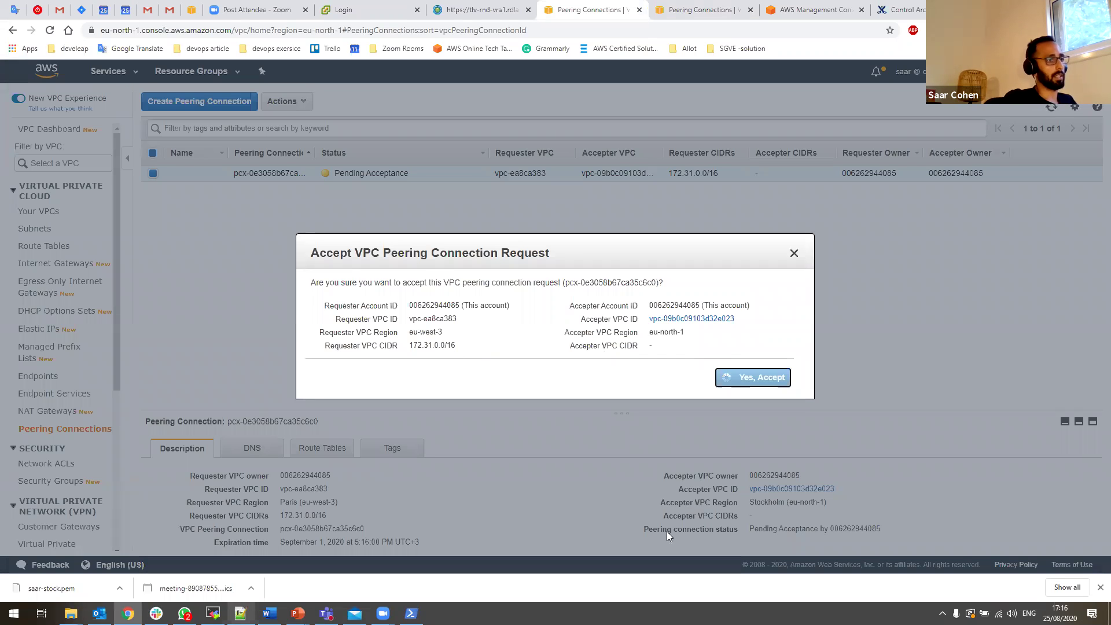
{"action": "left_click", "coordinate": [764, 370]}
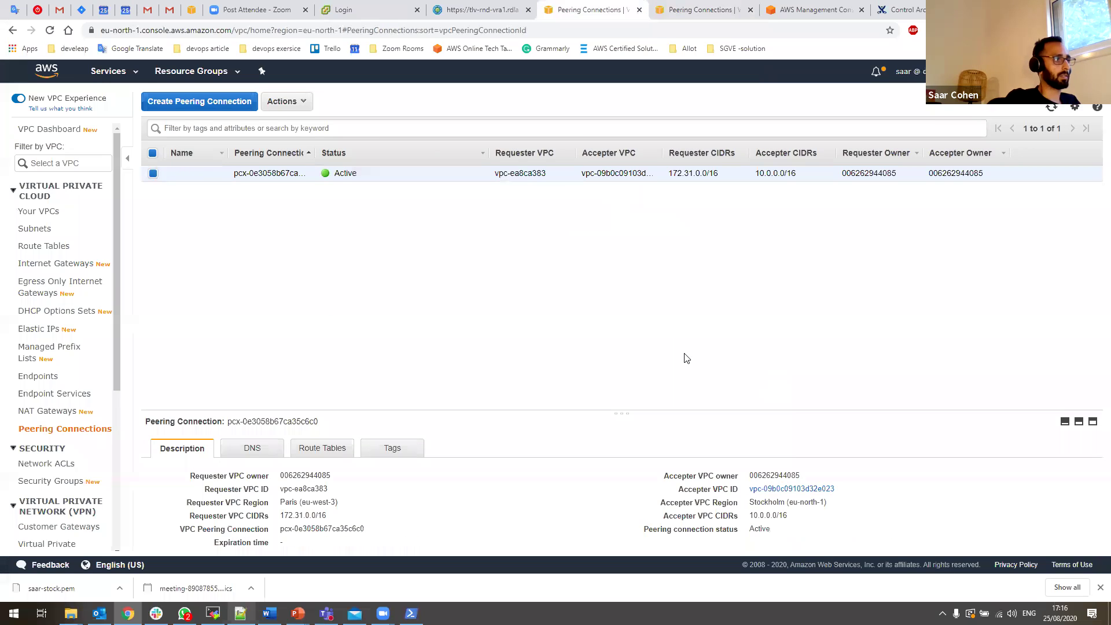
Step: Examine the requester and accepter CIDRs of the accepted peering connection
{"action": "mouse_move", "coordinate": [671, 175]}
{"action": "left_mouse_down"}
{"action": "mouse_move", "coordinate": [723, 173]}
{"action": "mouse_move", "coordinate": [667, 174]}
{"action": "left_mouse_up"}
{"action": "left_click", "coordinate": [690, 171]}
{"action": "left_click_drag", "start_coordinate": [755, 174], "coordinate": [797, 175]}
{"action": "left_click_drag", "start_coordinate": [718, 173], "coordinate": [673, 173]}
{"action": "mouse_move", "coordinate": [753, 174]}
{"action": "left_mouse_down"}
{"action": "mouse_move", "coordinate": [798, 174]}
{"action": "mouse_move", "coordinate": [760, 174]}
{"action": "left_mouse_up"}
{"action": "left_click", "coordinate": [799, 176]}
{"action": "left_click", "coordinate": [769, 173]}
{"action": "left_click", "coordinate": [725, 175]}
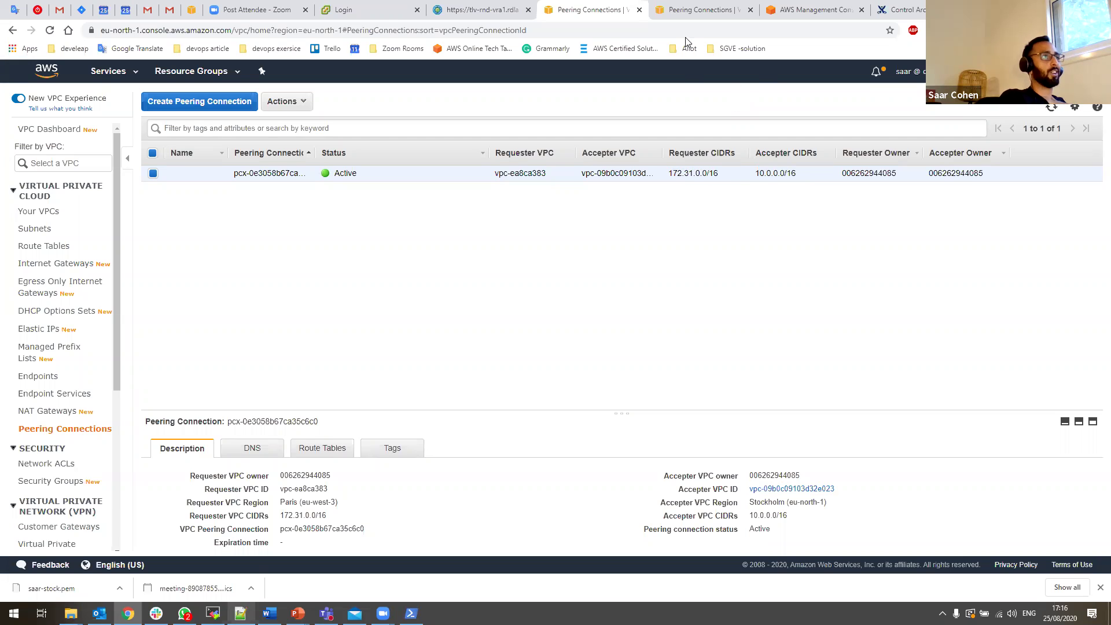
Step: Refresh the Paris (eu-west-3) region's peering connection list and close the browser's downloads bar
{"action": "key", "text": "ctrl+Tab"}
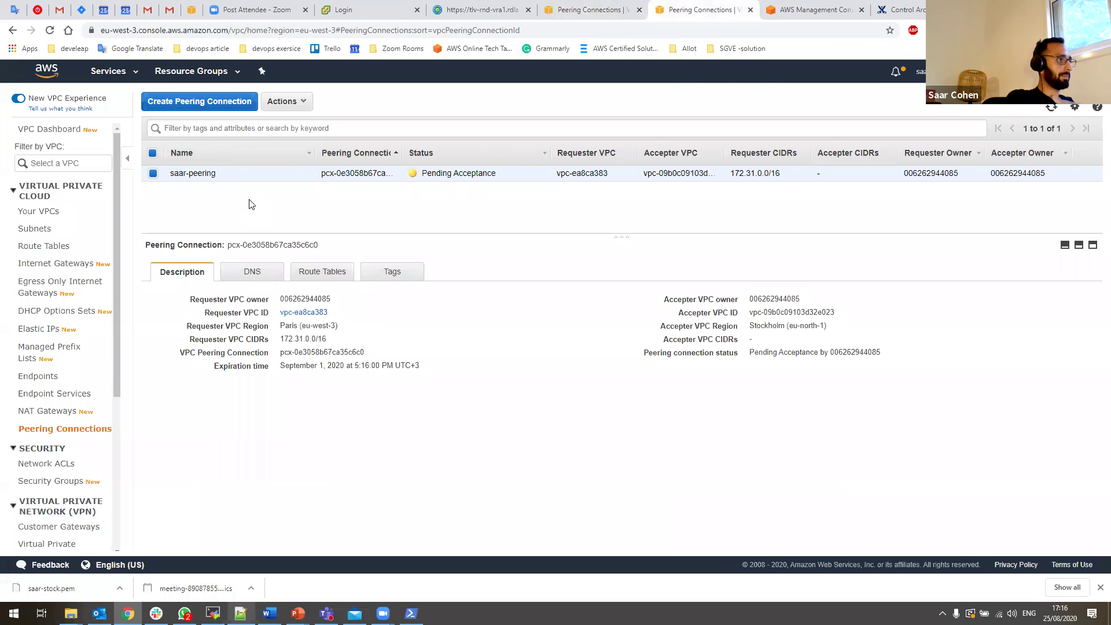
{"action": "left_click", "coordinate": [1052, 109]}
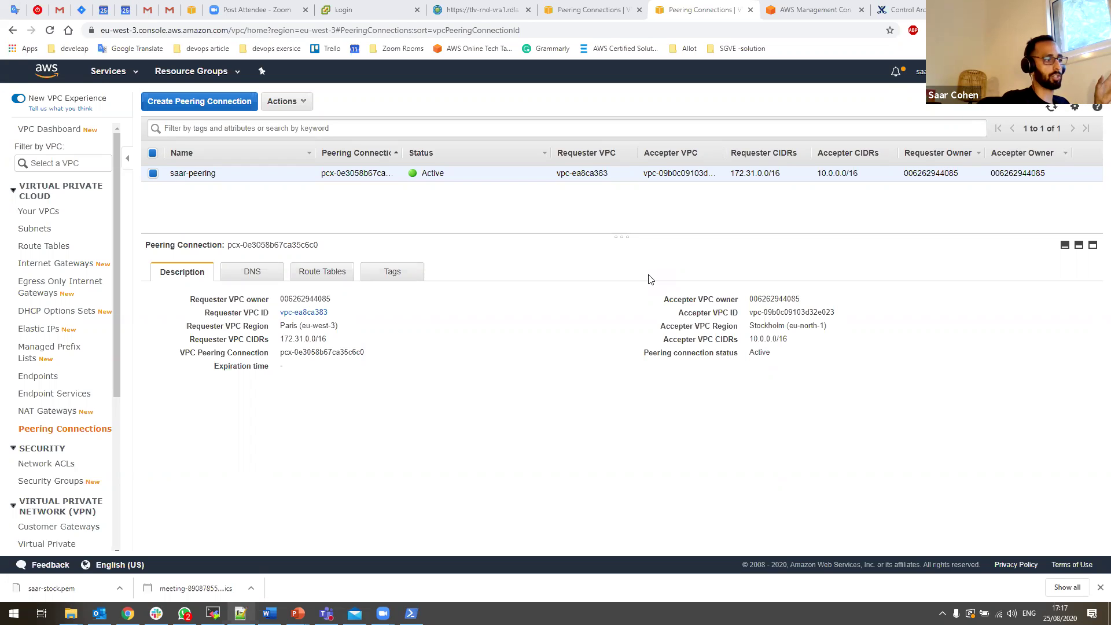
{"action": "left_click", "coordinate": [1099, 588]}
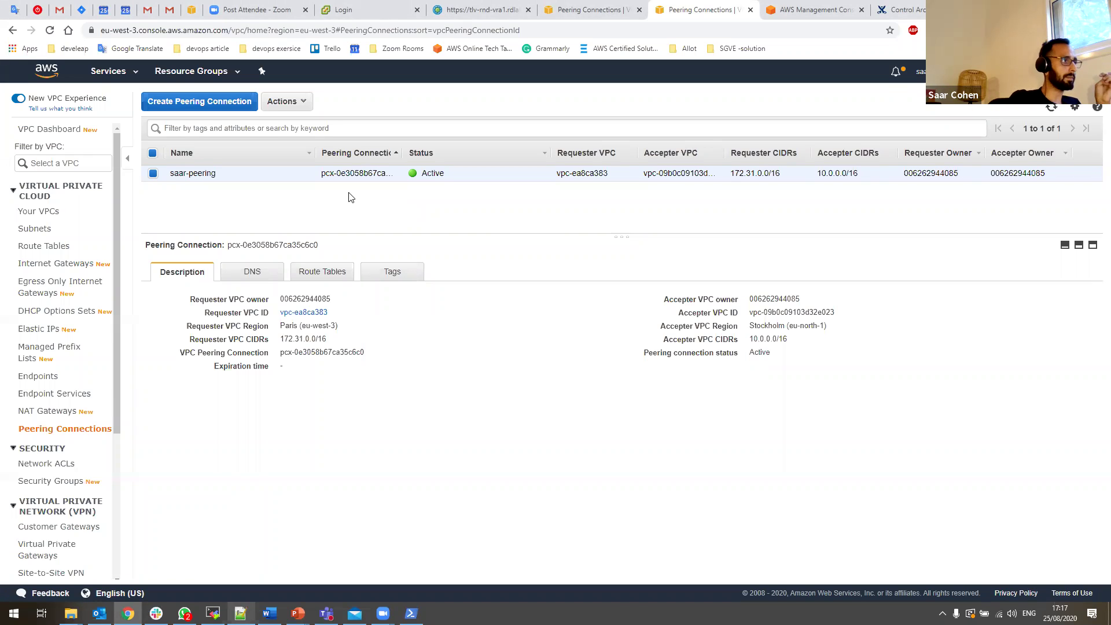
Step: Review the existing routes of the Paris region's route table rtb-f31f209a
{"action": "left_click", "coordinate": [79, 256]}
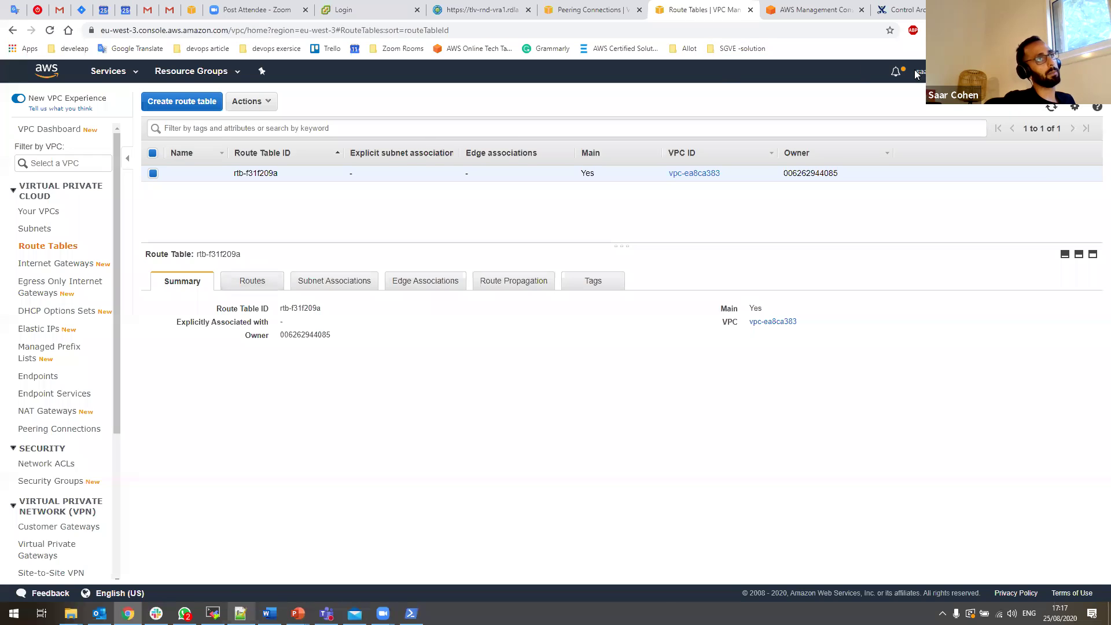
{"action": "left_click", "coordinate": [249, 285]}
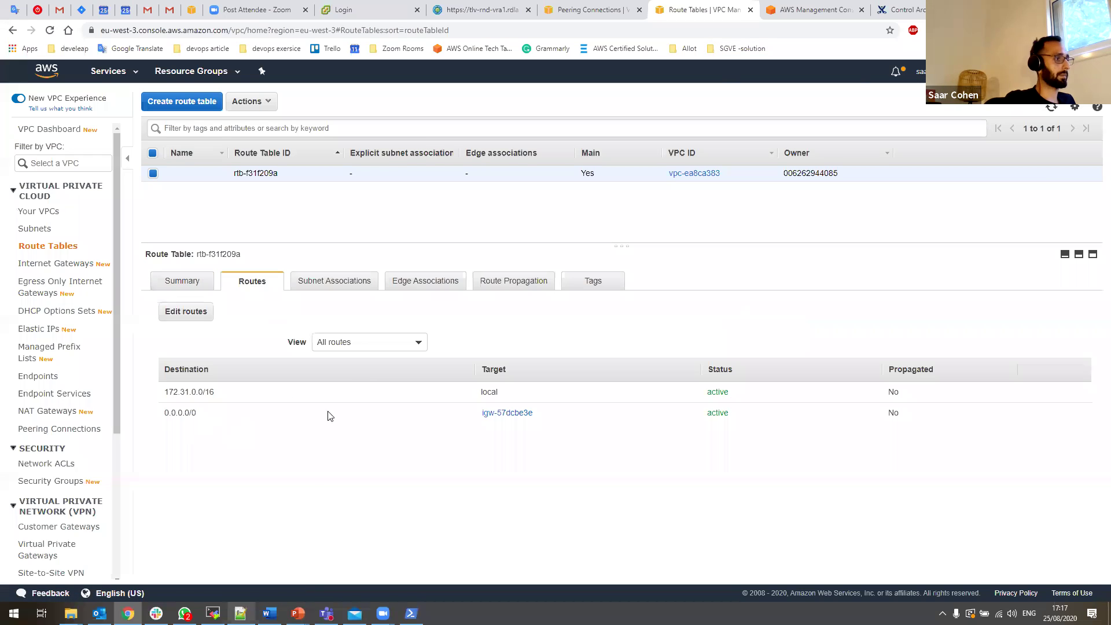
{"action": "left_click_drag", "start_coordinate": [166, 402], "coordinate": [507, 398]}
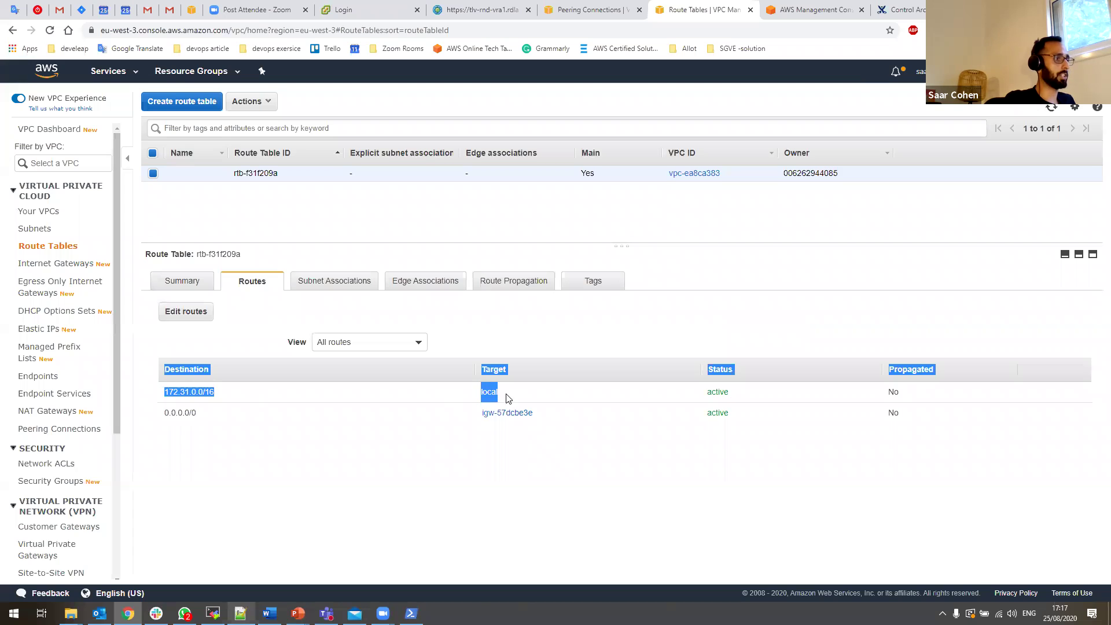
{"action": "left_click_drag", "start_coordinate": [264, 428], "coordinate": [492, 430]}
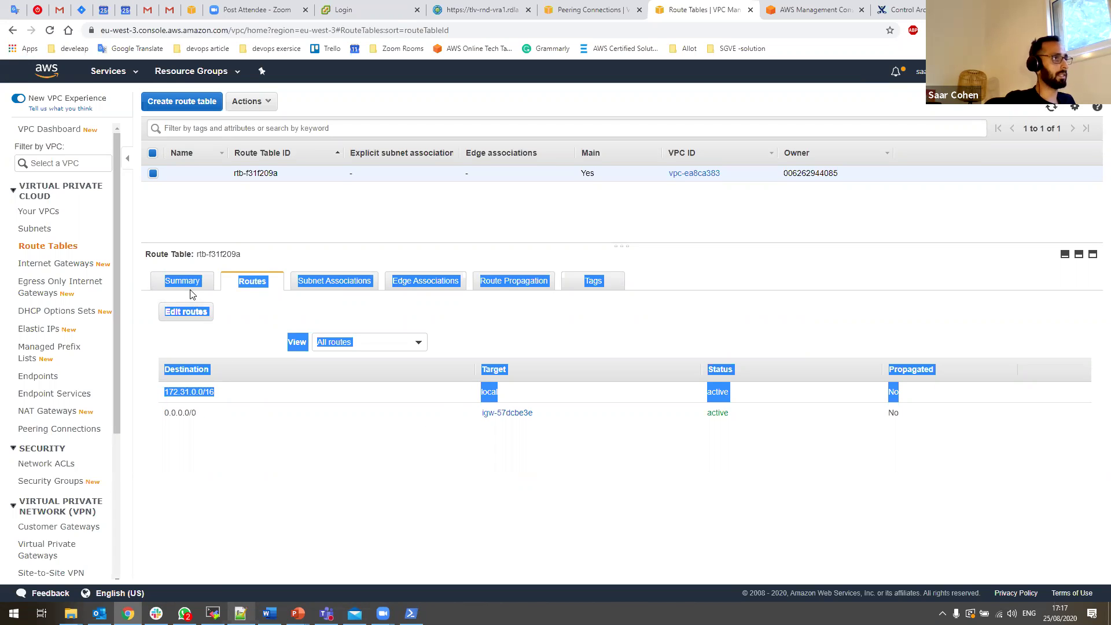
Step: Add a route with destination 10.0.0.0/16 to route table rtb-f31f209a
{"action": "left_click", "coordinate": [186, 311]}
{"action": "left_click", "coordinate": [39, 240]}
{"action": "left_click", "coordinate": [59, 240]}
{"action": "type", "text": "10.0.0.0"}
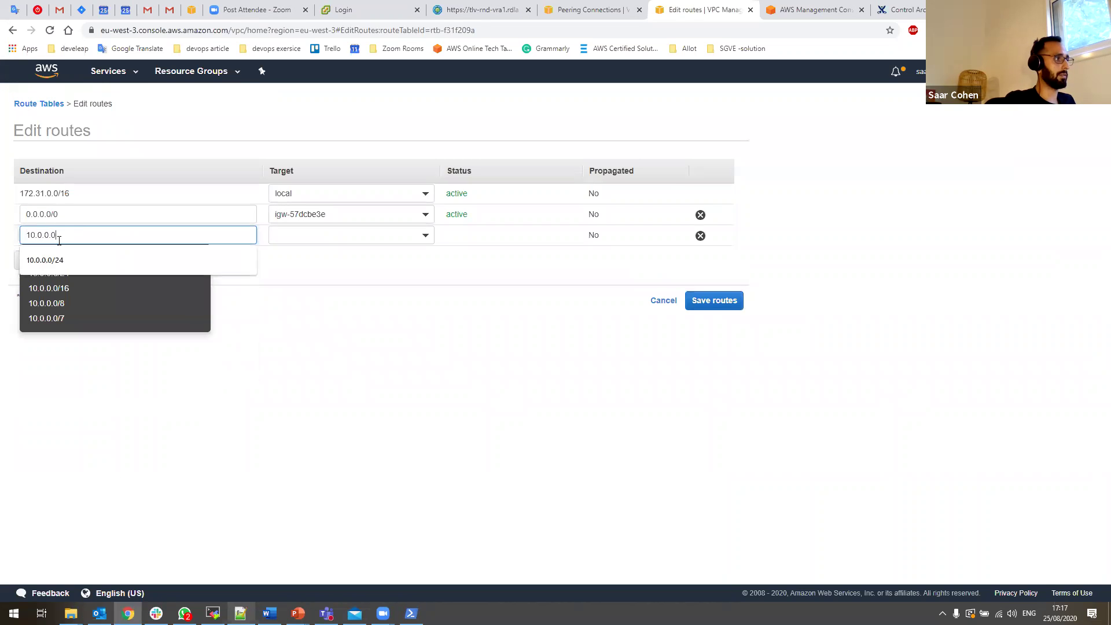
{"action": "type", "text": "/16"}
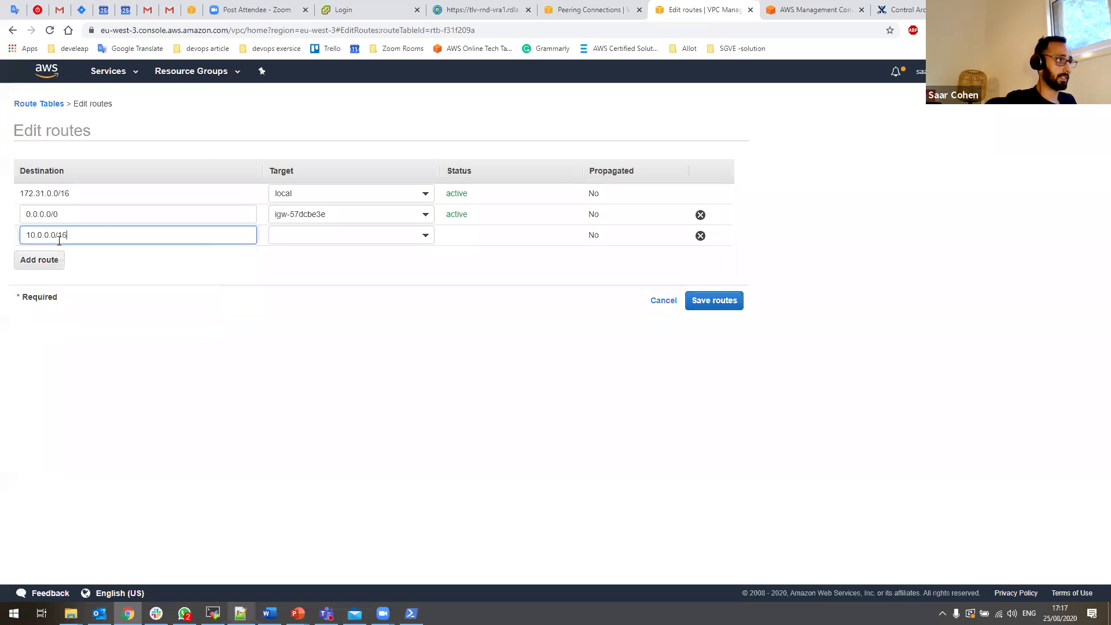
Step: Set the 10.0.0.0/16 route's target to peering connection pcx-0e3058b67ca35c6c0 and save the routes
{"action": "left_click", "coordinate": [283, 236]}
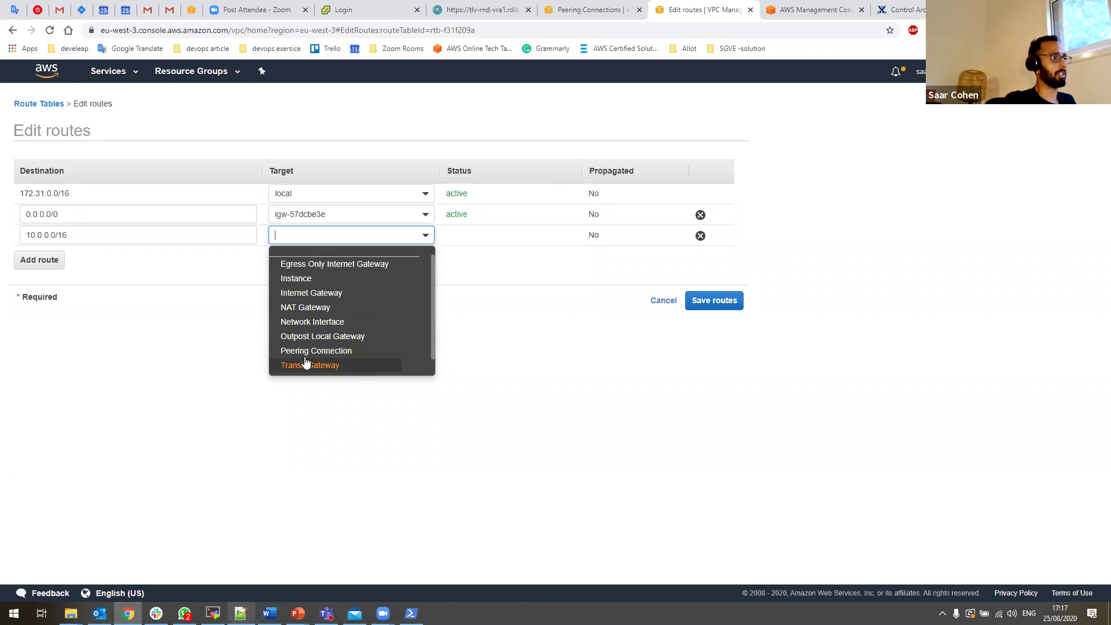
{"action": "double_click", "coordinate": [283, 169]}
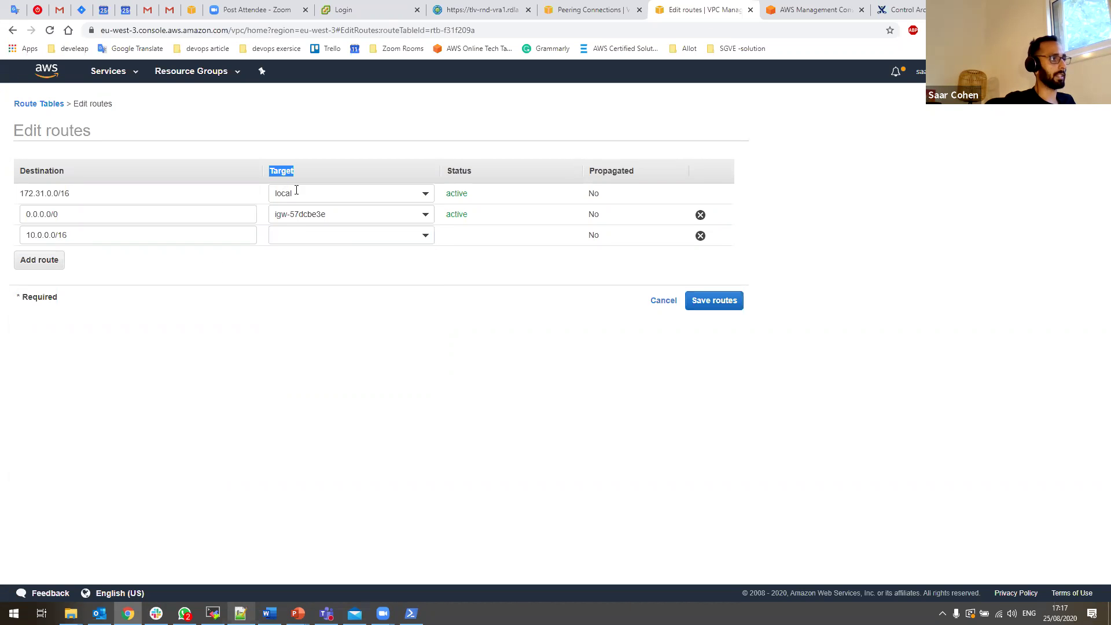
{"action": "left_click", "coordinate": [288, 235]}
{"action": "left_click", "coordinate": [303, 351]}
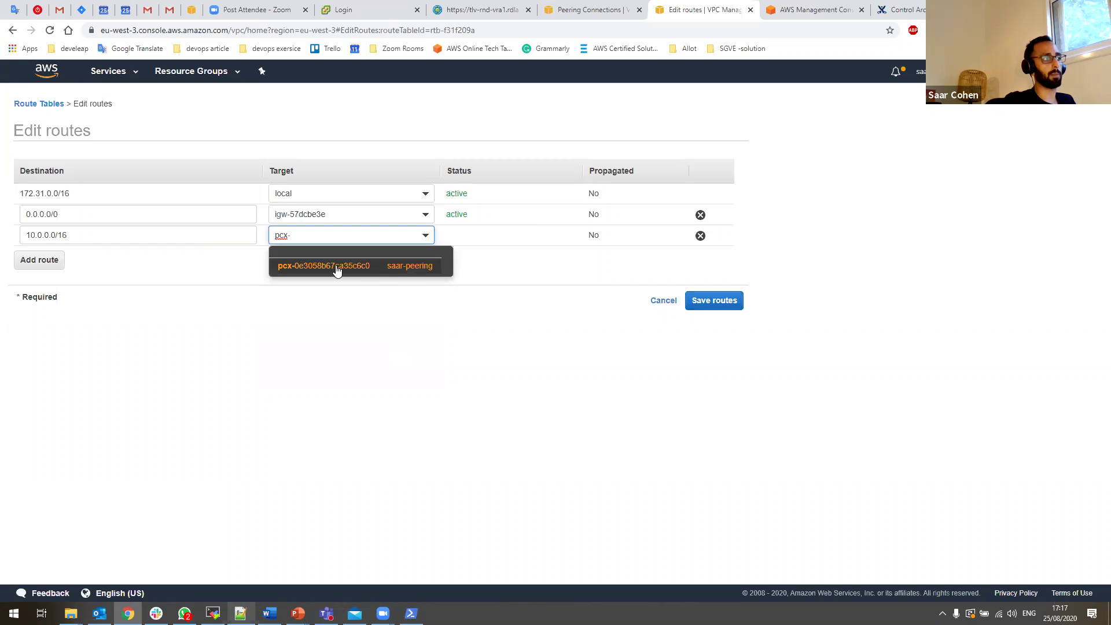
{"action": "left_click", "coordinate": [415, 274]}
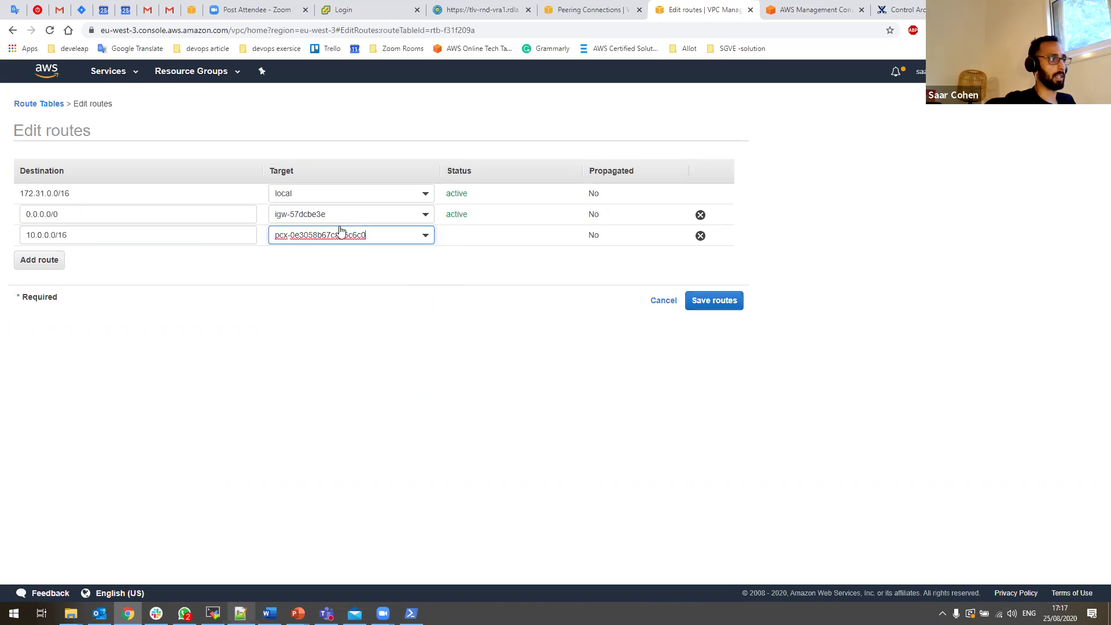
{"action": "left_click", "coordinate": [714, 301]}
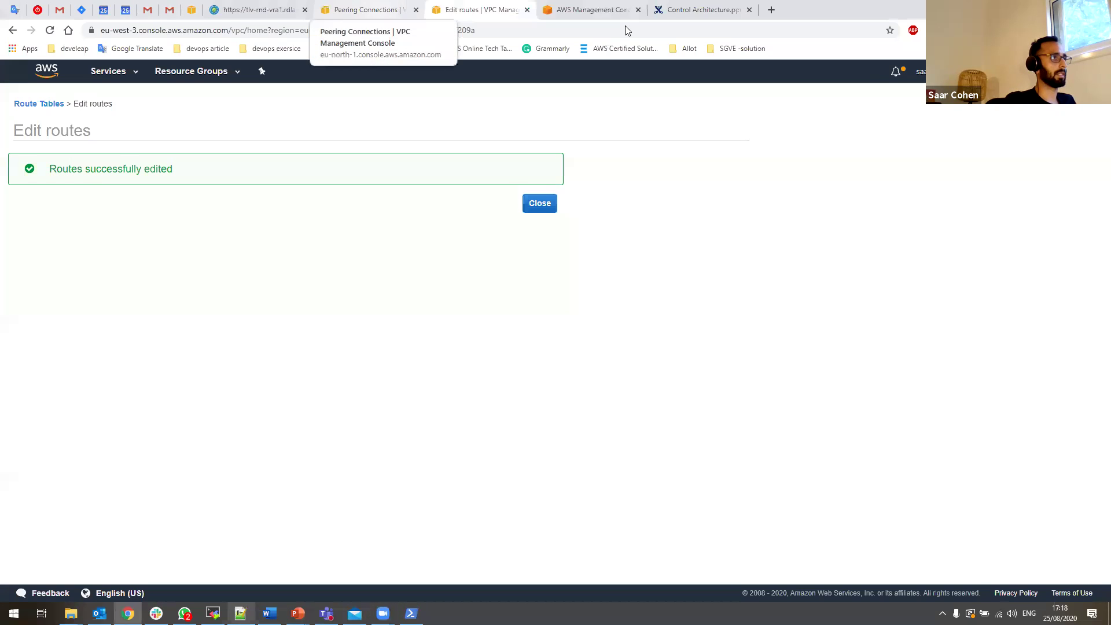
Step: Open the routes of the Stockholm (eu-north-1) region's route table rtb-01a2951690bdb6800 for editing
{"action": "left_click", "coordinate": [393, 9]}
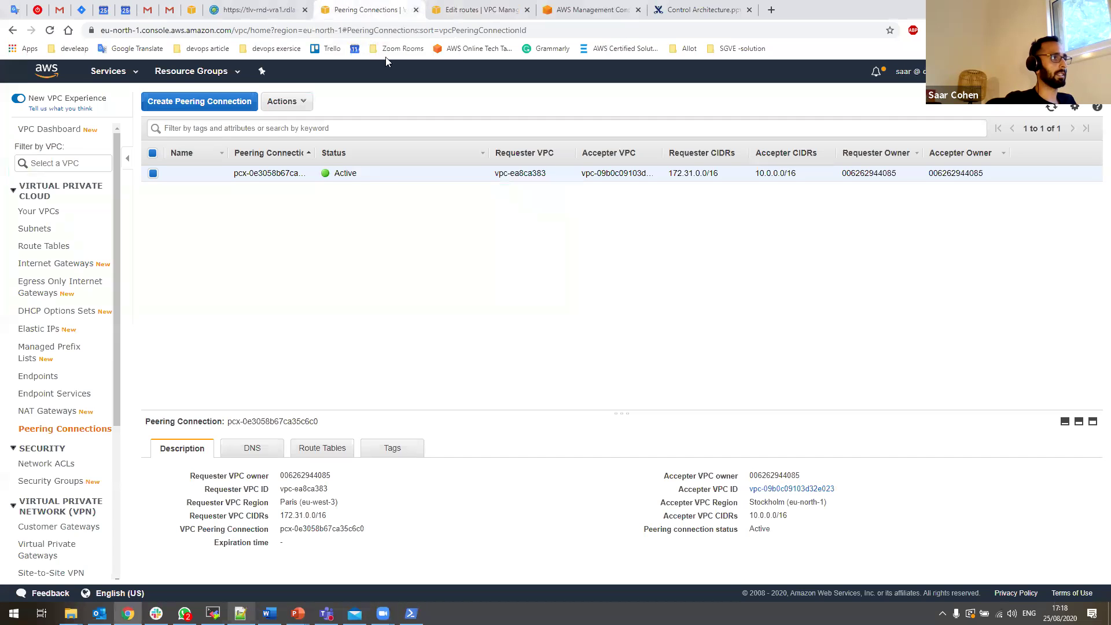
{"action": "left_click", "coordinate": [63, 253]}
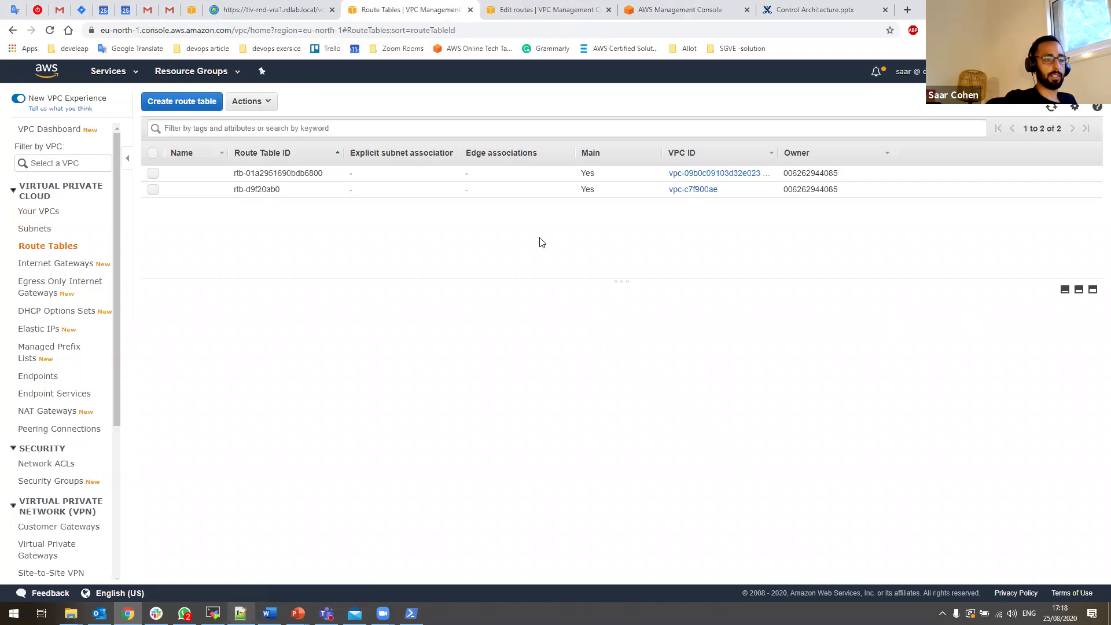
{"action": "left_click", "coordinate": [420, 174]}
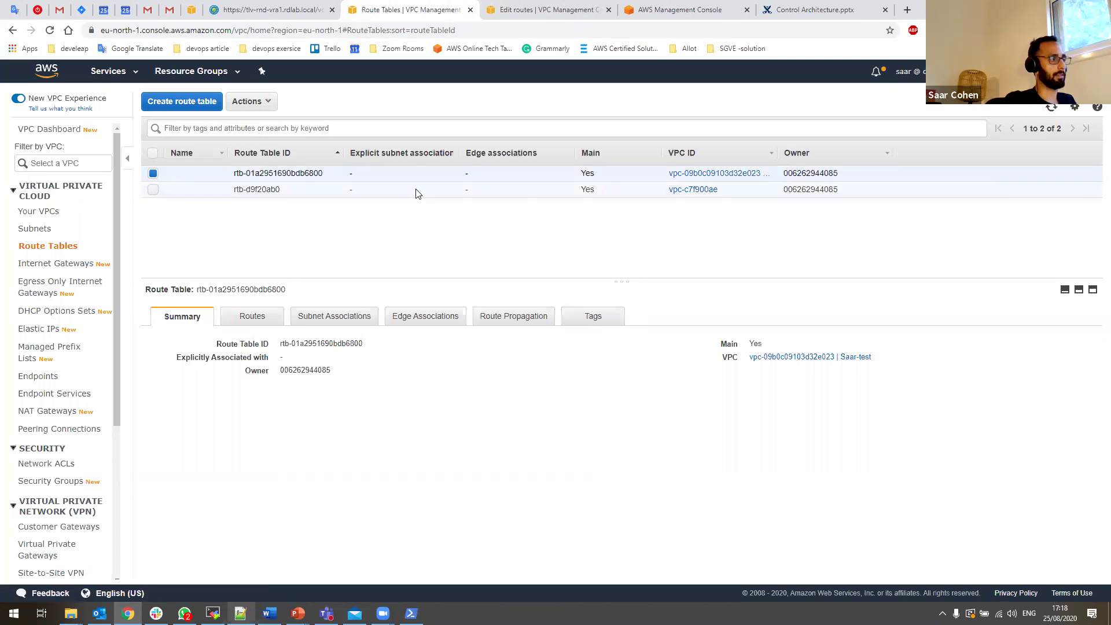
{"action": "left_click", "coordinate": [251, 317]}
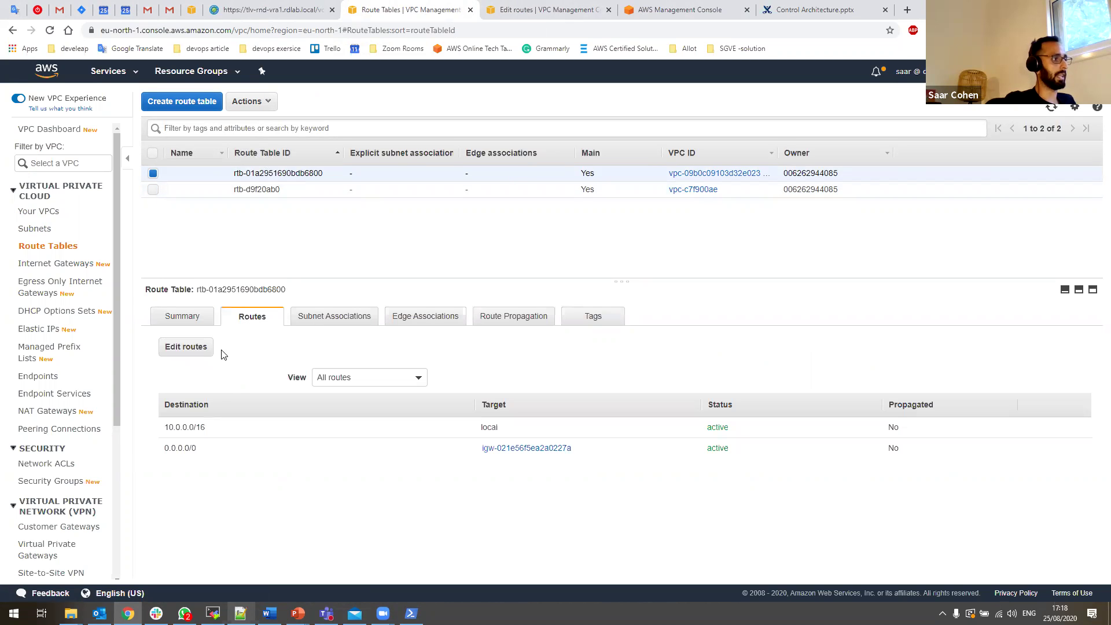
{"action": "left_click", "coordinate": [186, 347]}
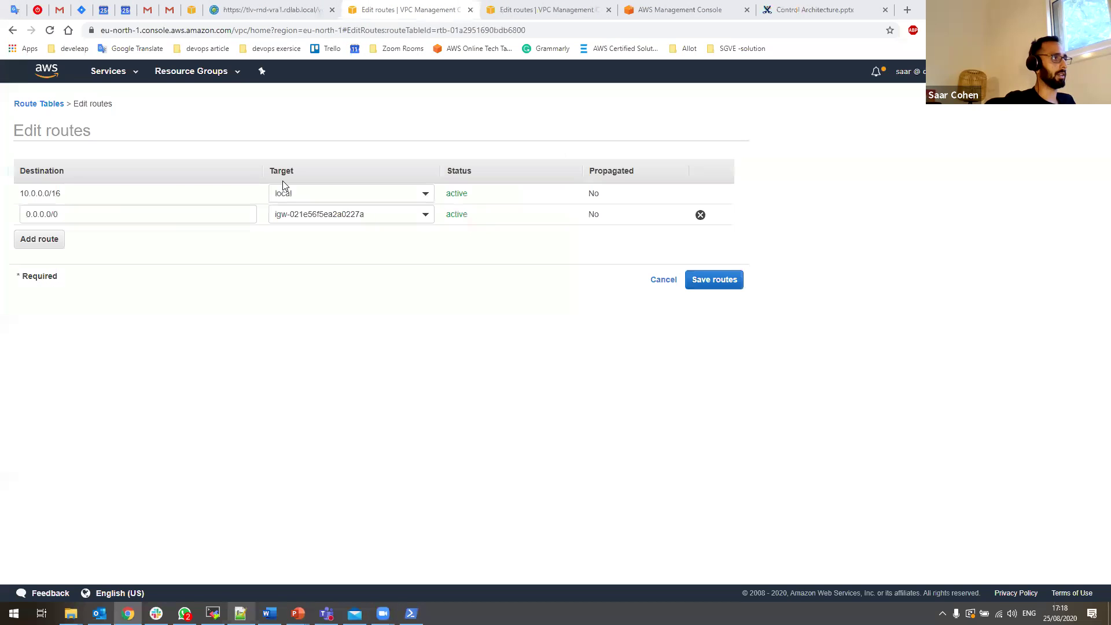
Step: Add a route with destination 172.31.0.0/16 to route table rtb-01a2951690bdb6800
{"action": "left_click", "coordinate": [46, 239]}
{"action": "left_click", "coordinate": [57, 233]}
{"action": "type", "text": "192.1"}
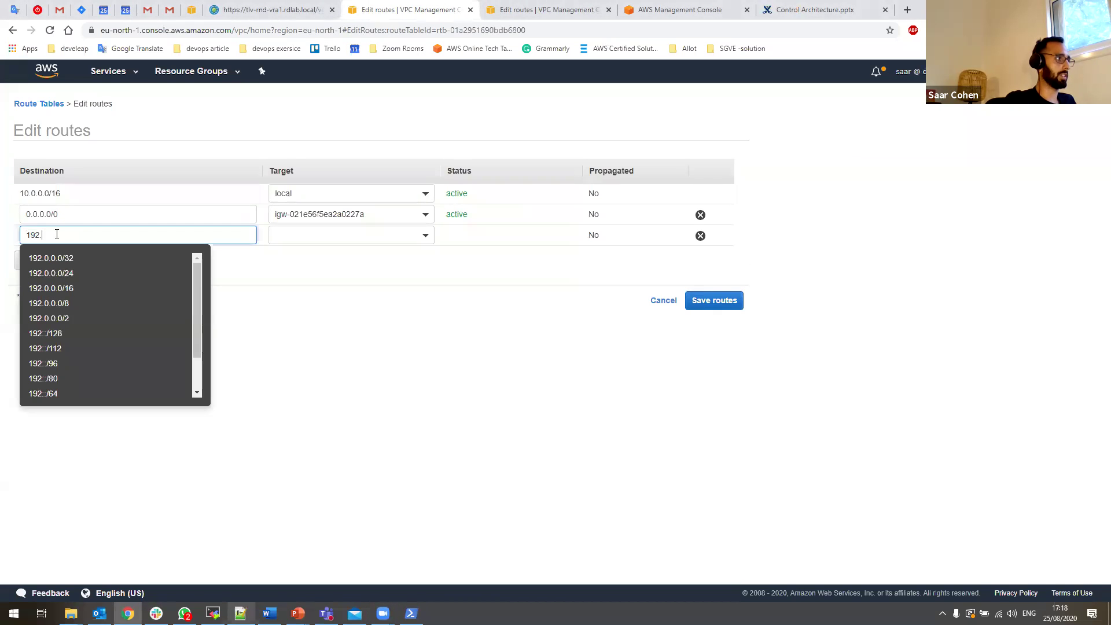
{"action": "key", "text": "BackSpace"}
{"action": "key", "text": "BackSpace"}
{"action": "key", "text": "BackSpace"}
{"action": "key", "text": "BackSpace"}
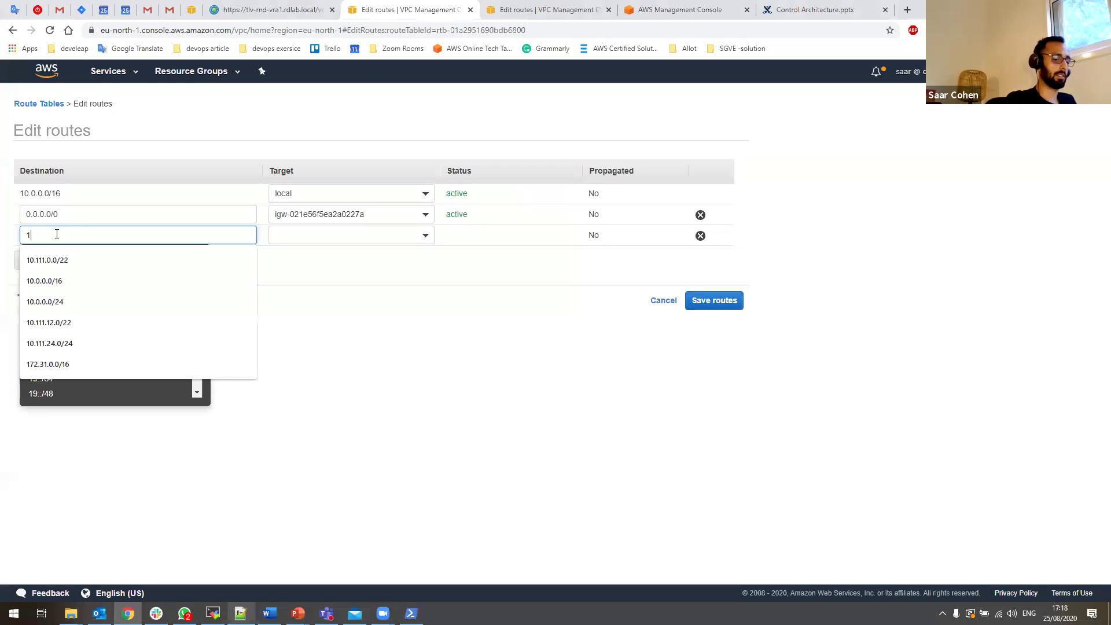
{"action": "type", "text": "72.31.0.0"}
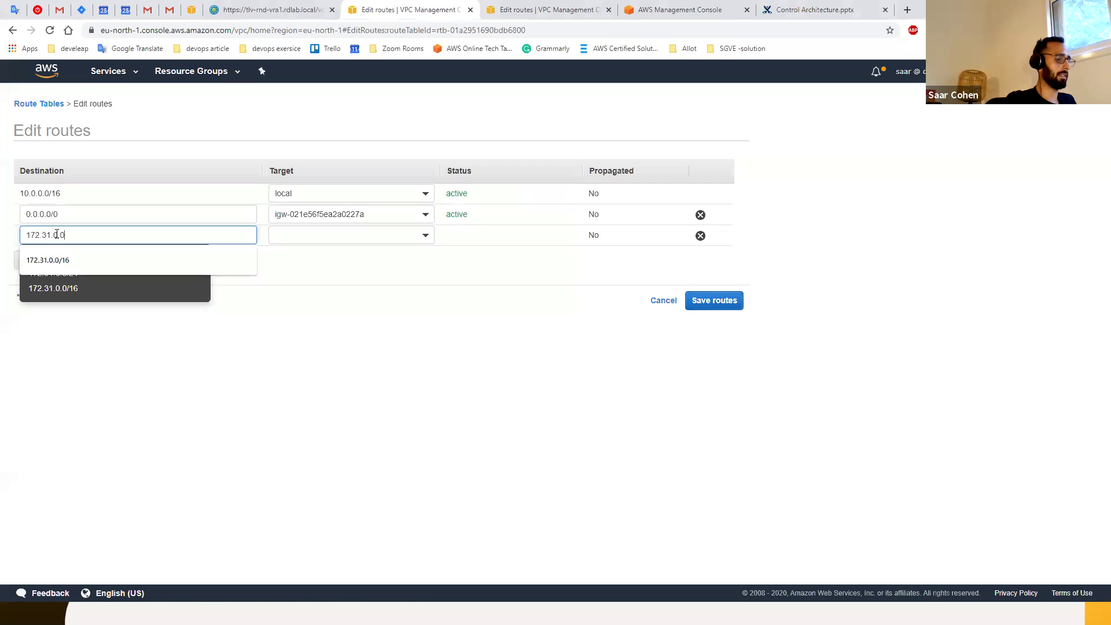
{"action": "type", "text": "/16"}
Step: Set the 172.31.0.0/16 route's target to peering connection pcx-0e3058b67ca35c6c0, save the routes and return to the route table list
{"action": "left_click", "coordinate": [358, 236]}
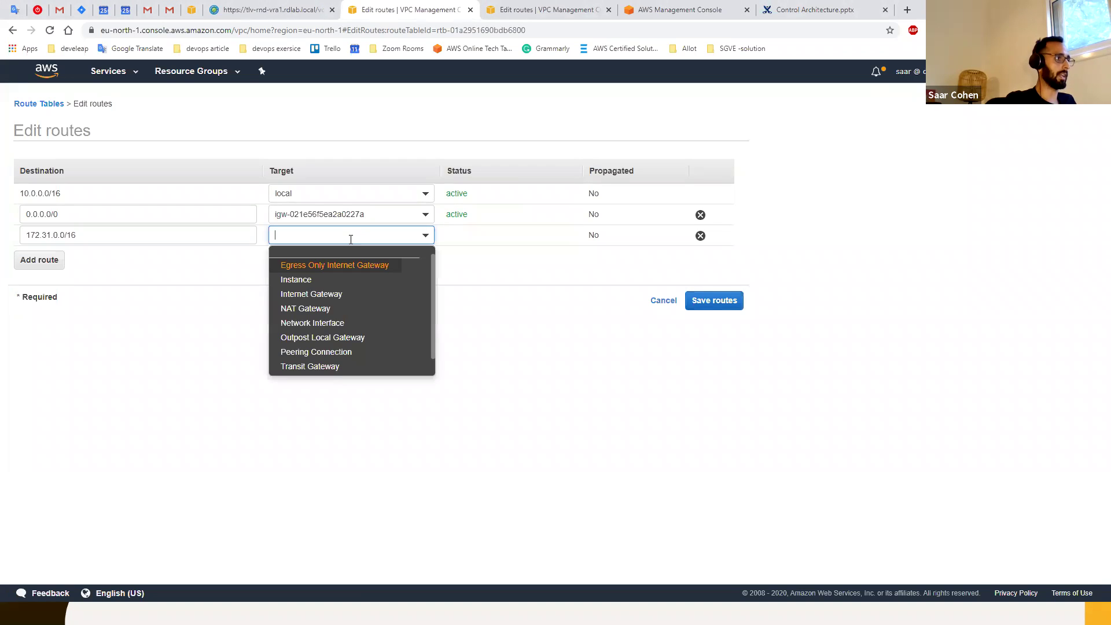
{"action": "left_click", "coordinate": [370, 352]}
{"action": "left_click", "coordinate": [347, 271]}
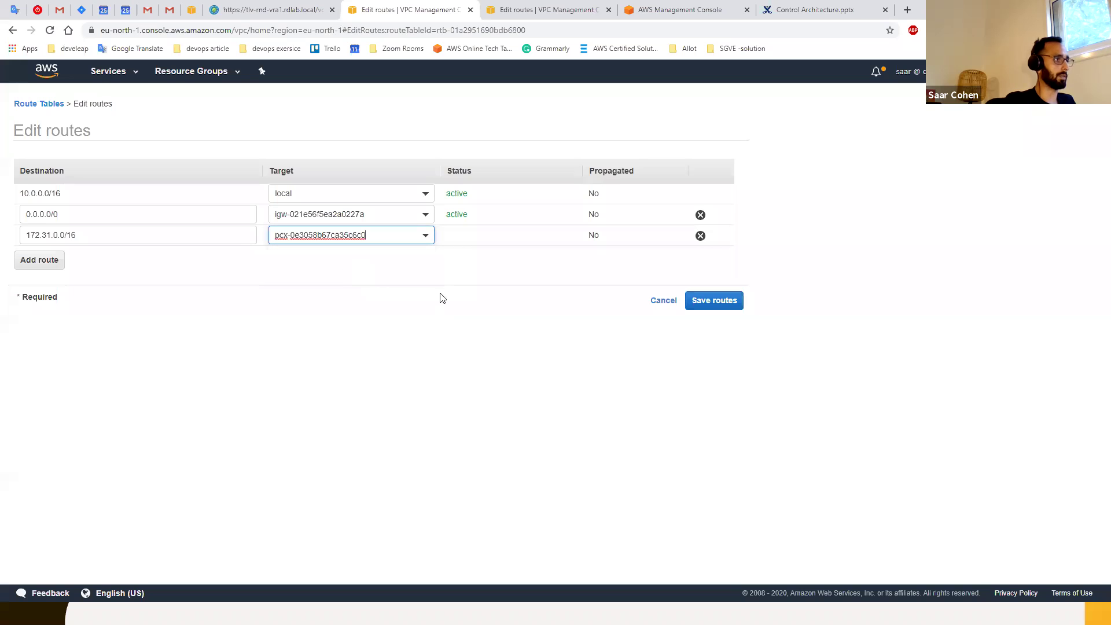
{"action": "left_click", "coordinate": [700, 301]}
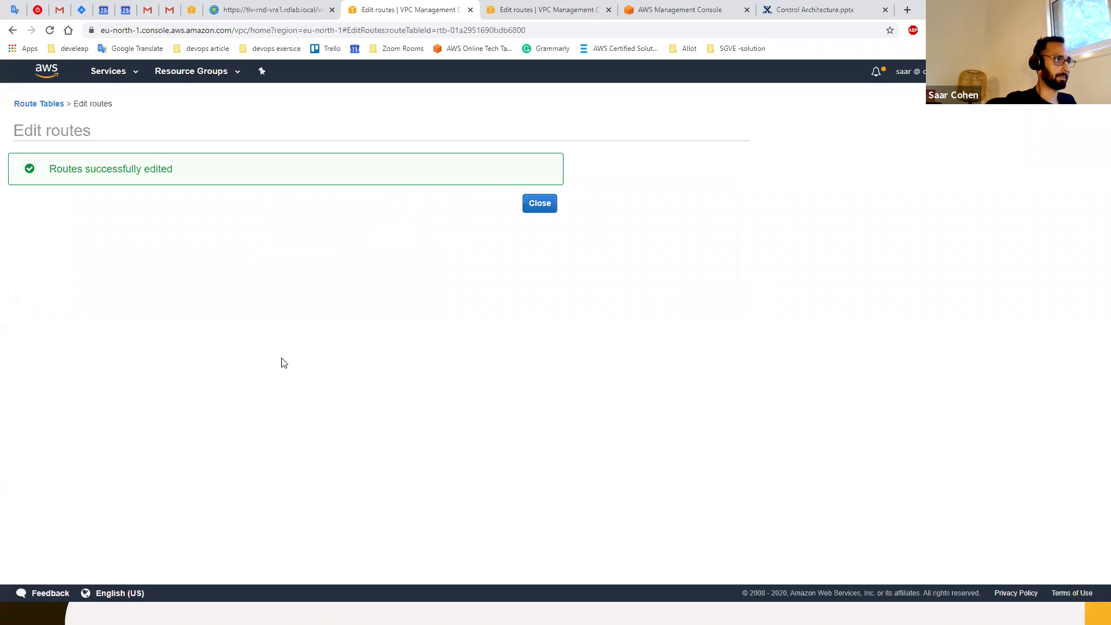
{"action": "left_click", "coordinate": [539, 203]}
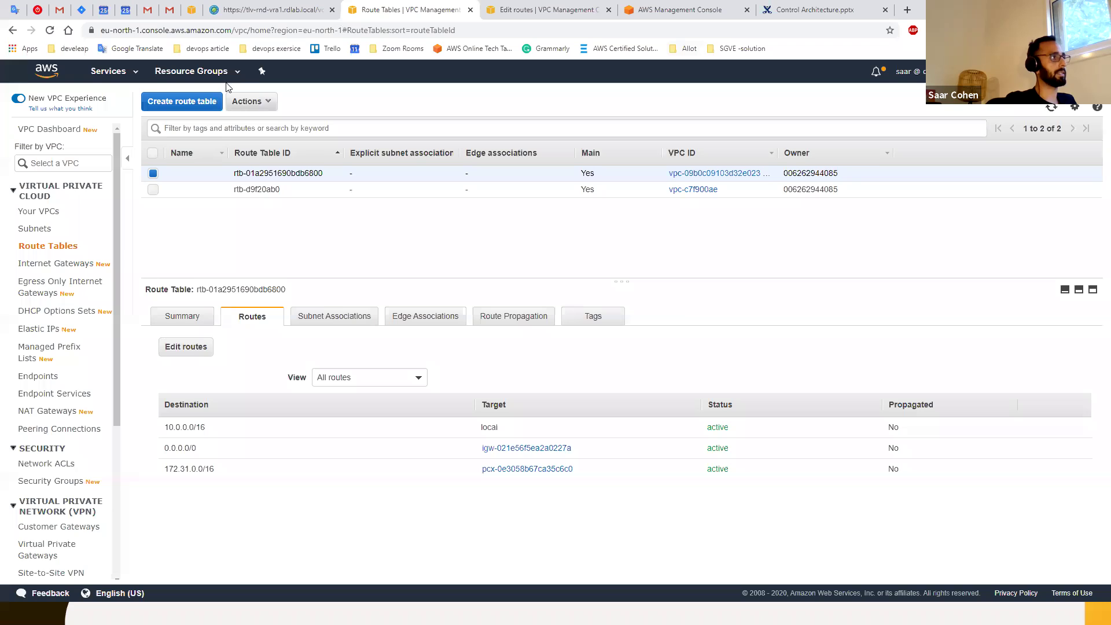
Step: Open the EC2 instance lists of the Stockholm region and the Paris region
{"action": "left_click", "coordinate": [132, 73]}
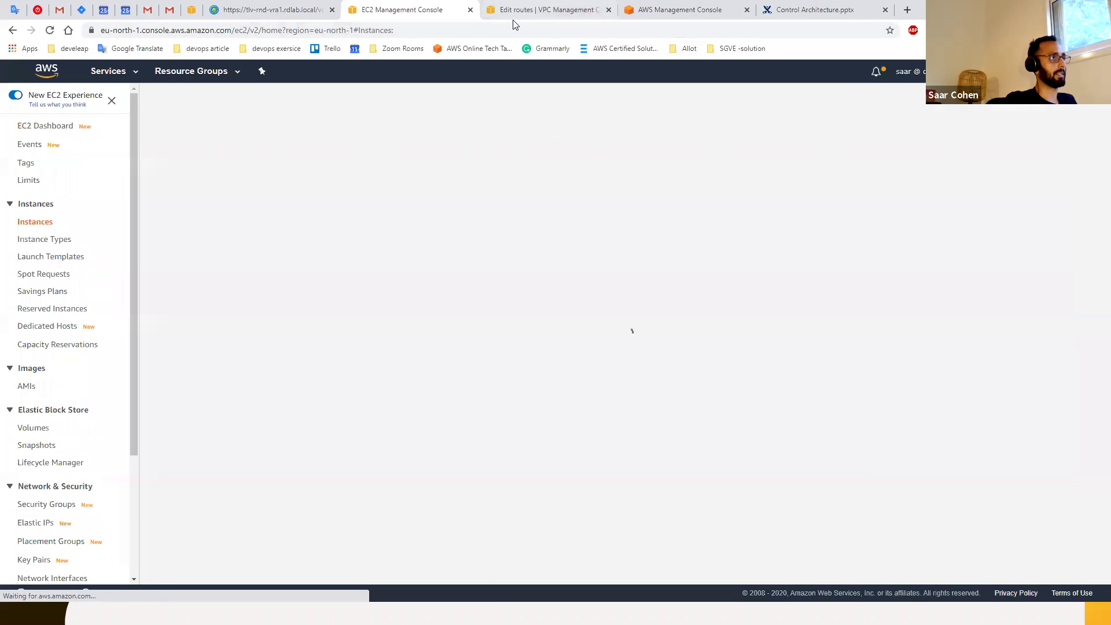
{"action": "left_click", "coordinate": [513, 17]}
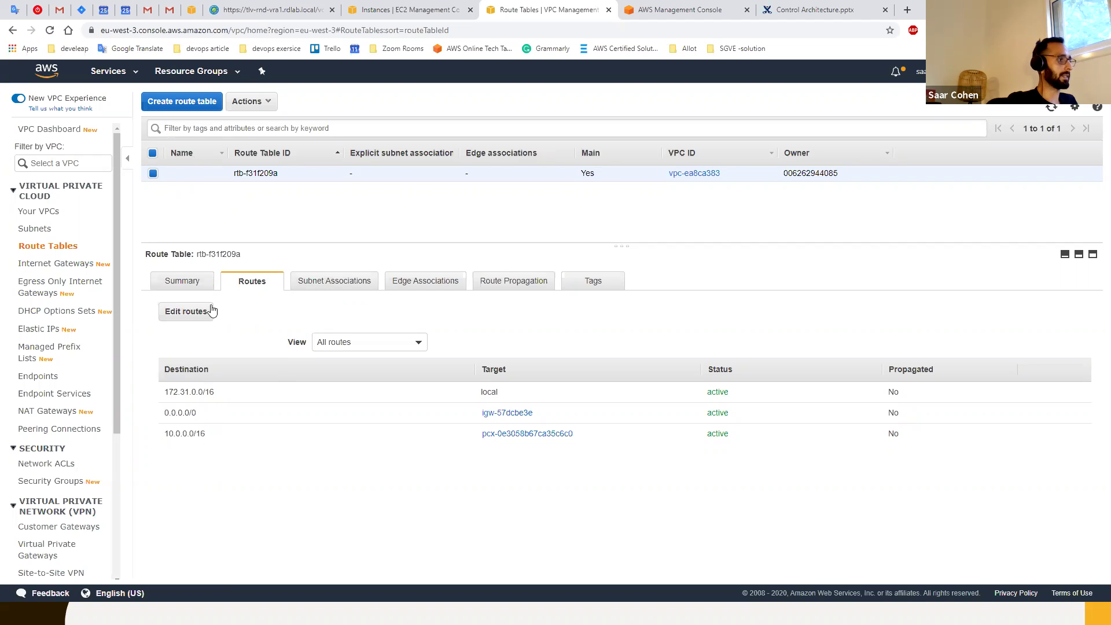
{"action": "left_click", "coordinate": [133, 71]}
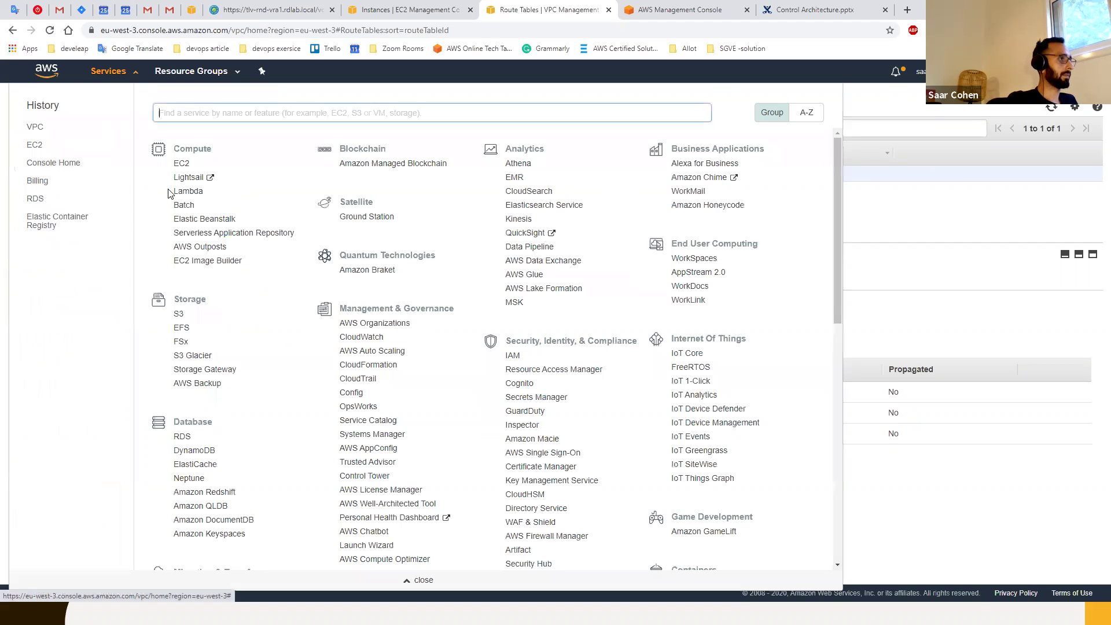
{"action": "left_click", "coordinate": [181, 163]}
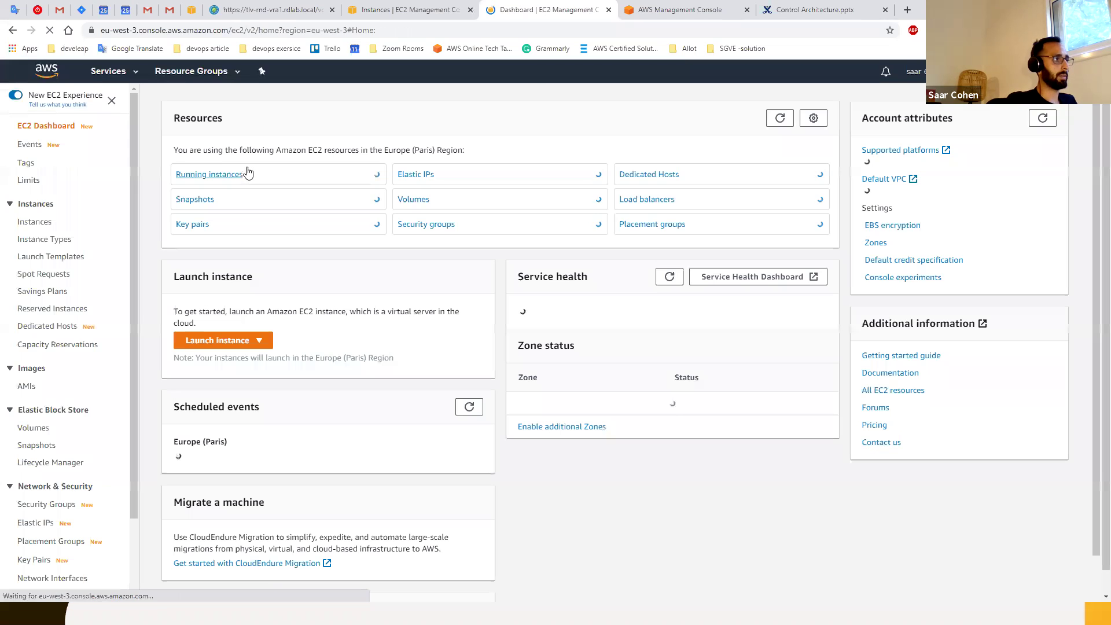
{"action": "left_click", "coordinate": [239, 173]}
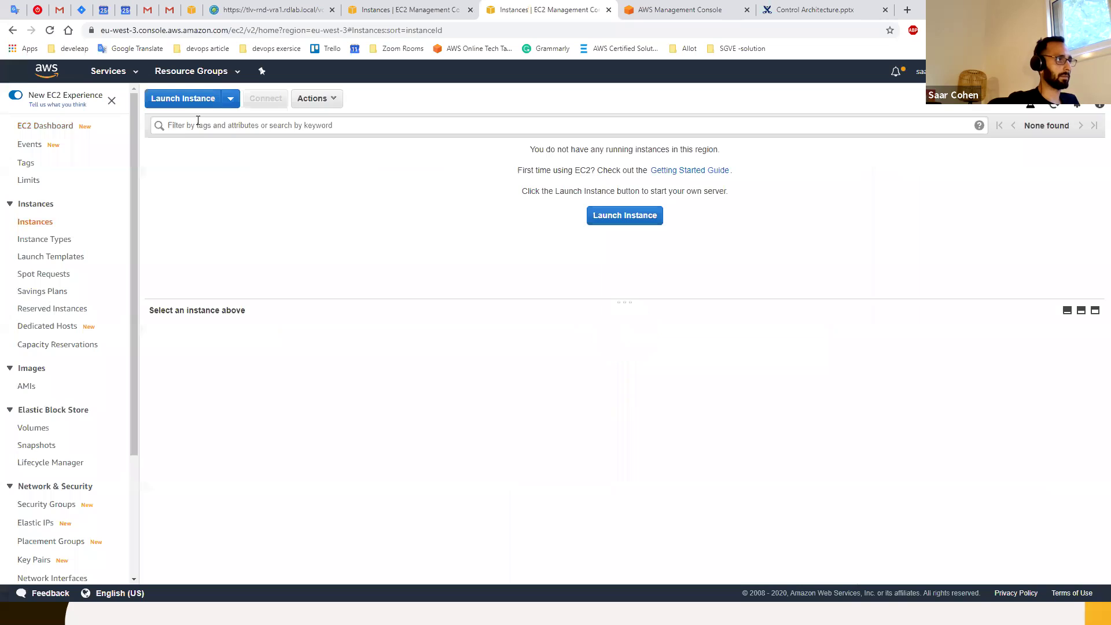
Step: Start a new Paris instance from the Amazon Linux 2 AMI (HVM), SSD Volume Type, keeping the default instance type
{"action": "left_click", "coordinate": [186, 99]}
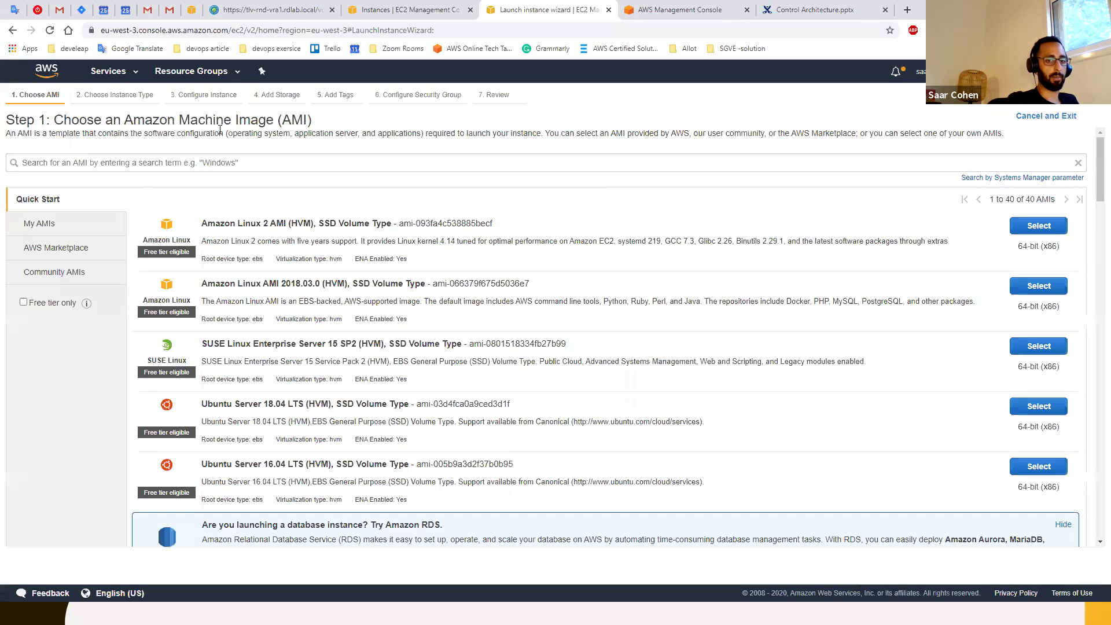
{"action": "left_click", "coordinate": [1059, 232]}
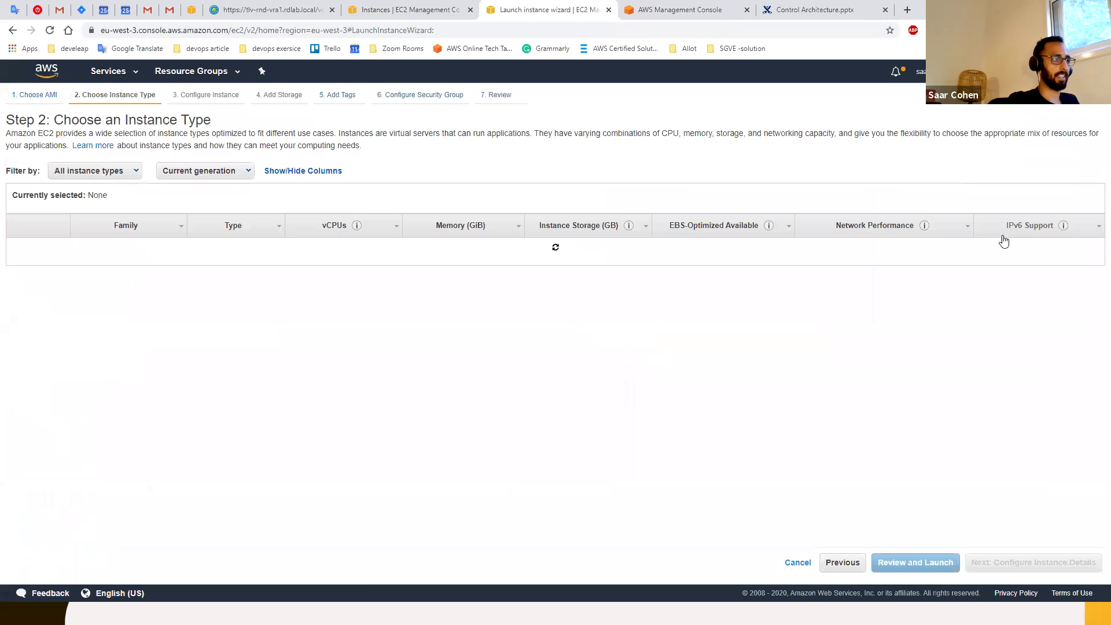
{"action": "left_click", "coordinate": [1005, 564]}
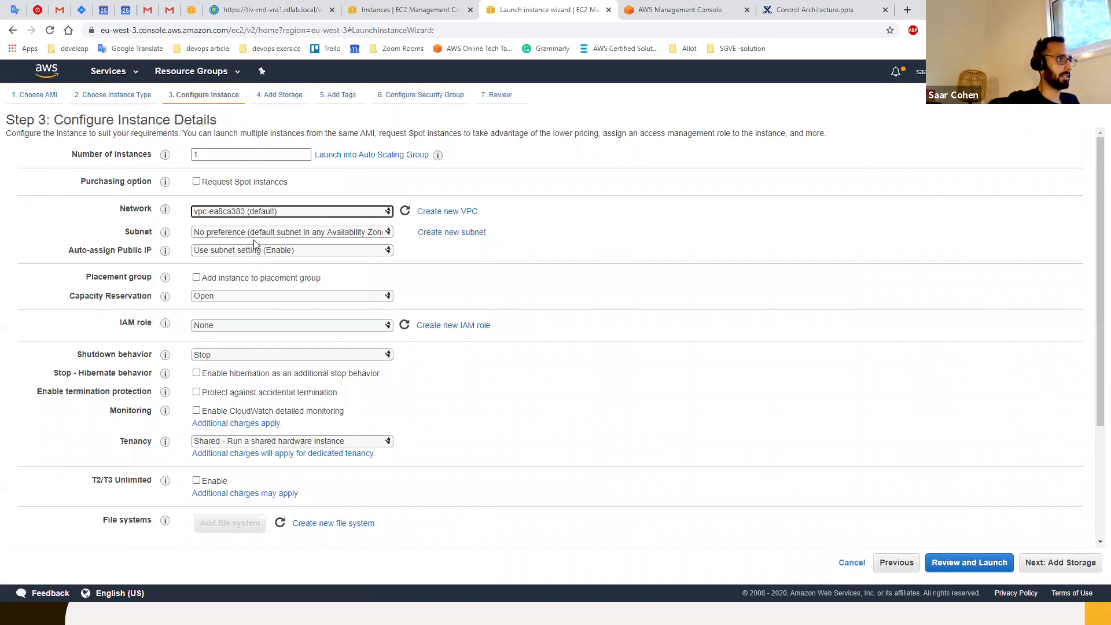
Step: Enable auto-assigned public IP for the instance in the default VPC and proceed to the storage settings
{"action": "left_click", "coordinate": [269, 249]}
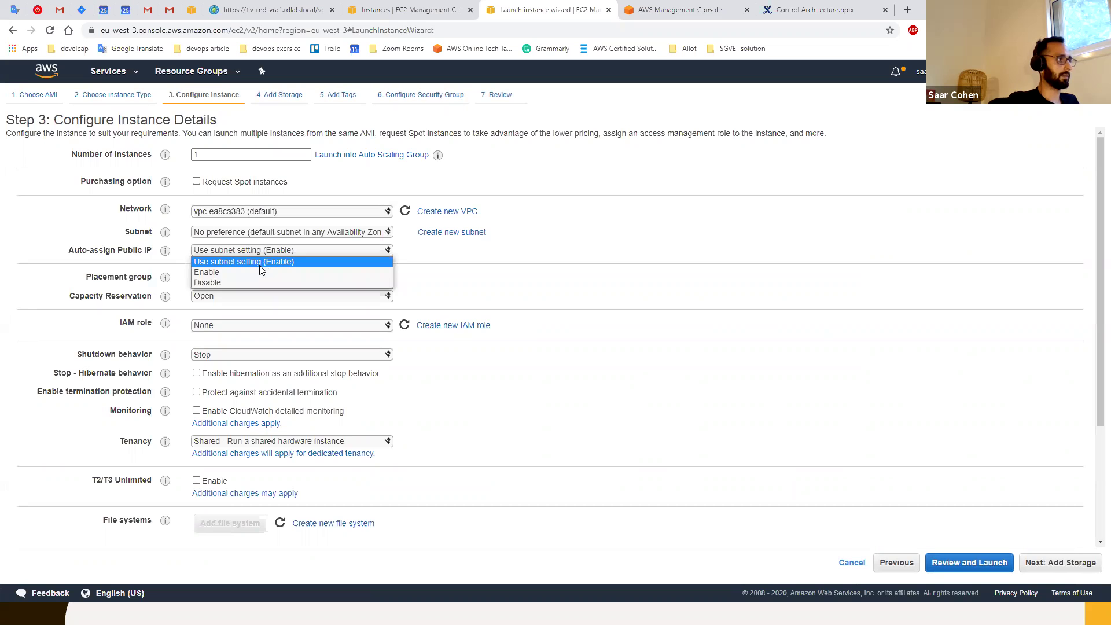
{"action": "left_click", "coordinate": [260, 271]}
{"action": "scroll", "coordinate": [657, 444], "scroll_direction": "down", "scroll_amount": 3}
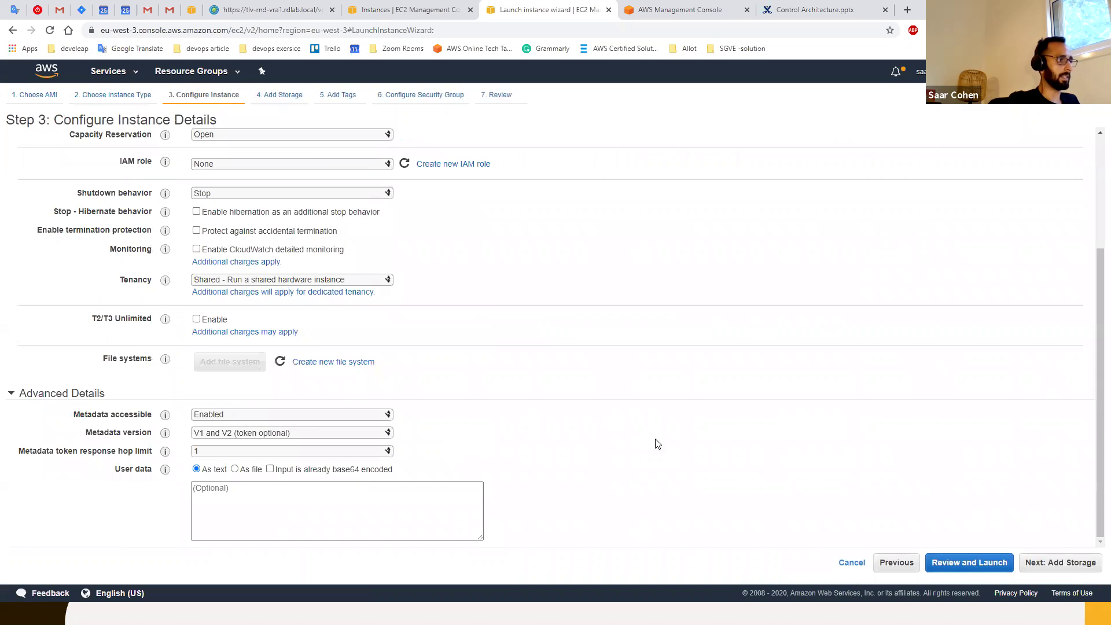
{"action": "left_click", "coordinate": [1062, 564]}
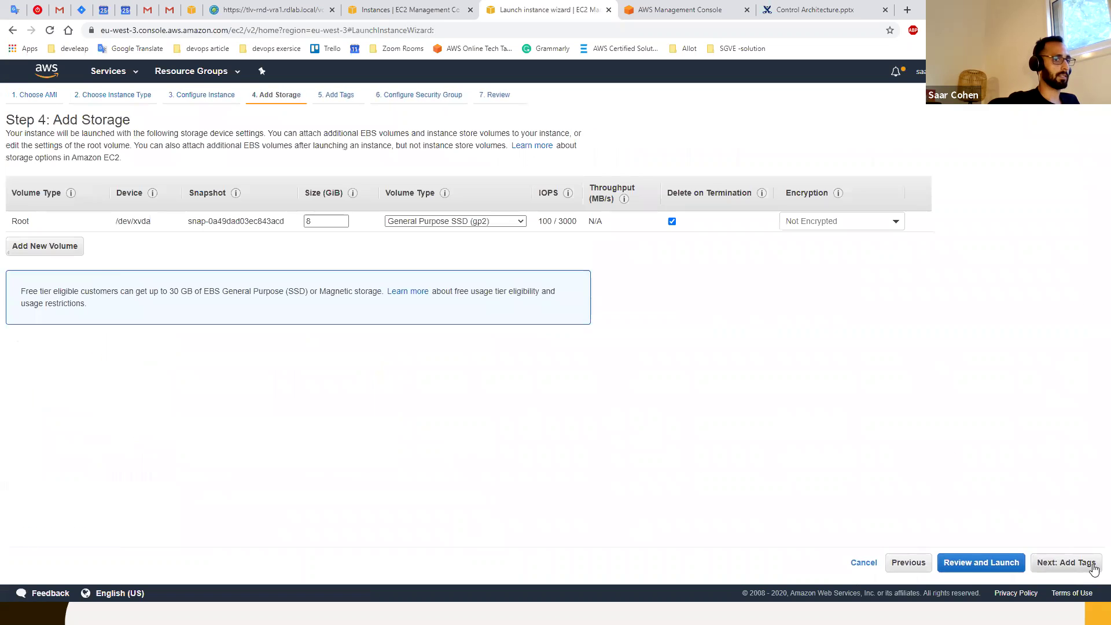
Step: Keep the default storage and add a Name tag whose value is the owner's first name followed by "-test"
{"action": "left_click", "coordinate": [1086, 569]}
{"action": "left_click", "coordinate": [29, 278]}
{"action": "left_click", "coordinate": [41, 214]}
{"action": "type", "text": "Name"}
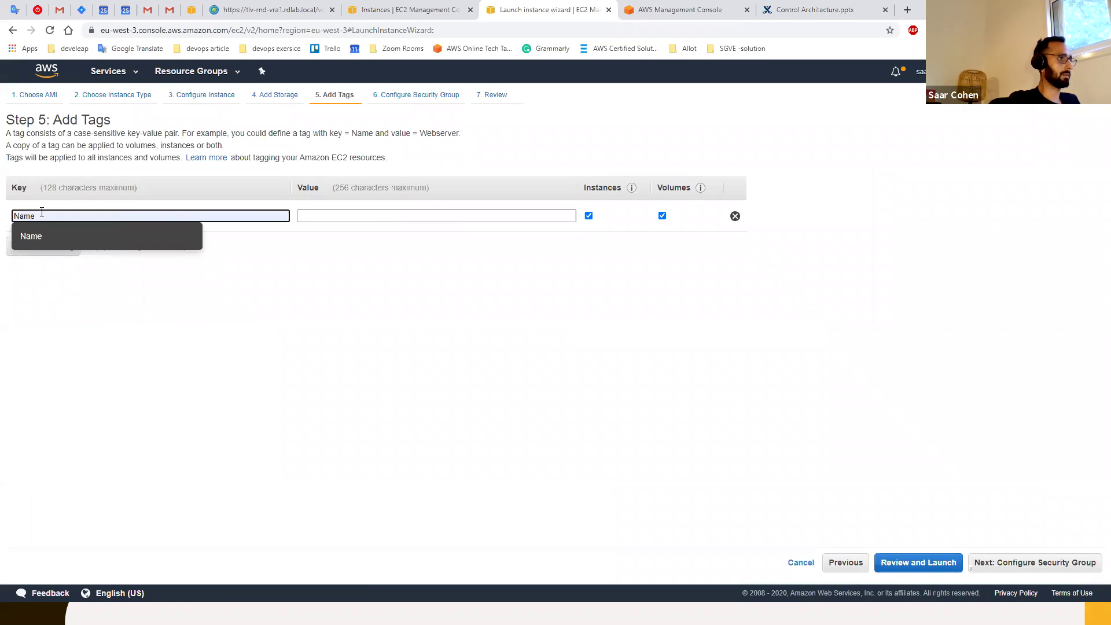
{"action": "key", "text": "Tab"}
{"action": "type", "text": "saar-"}
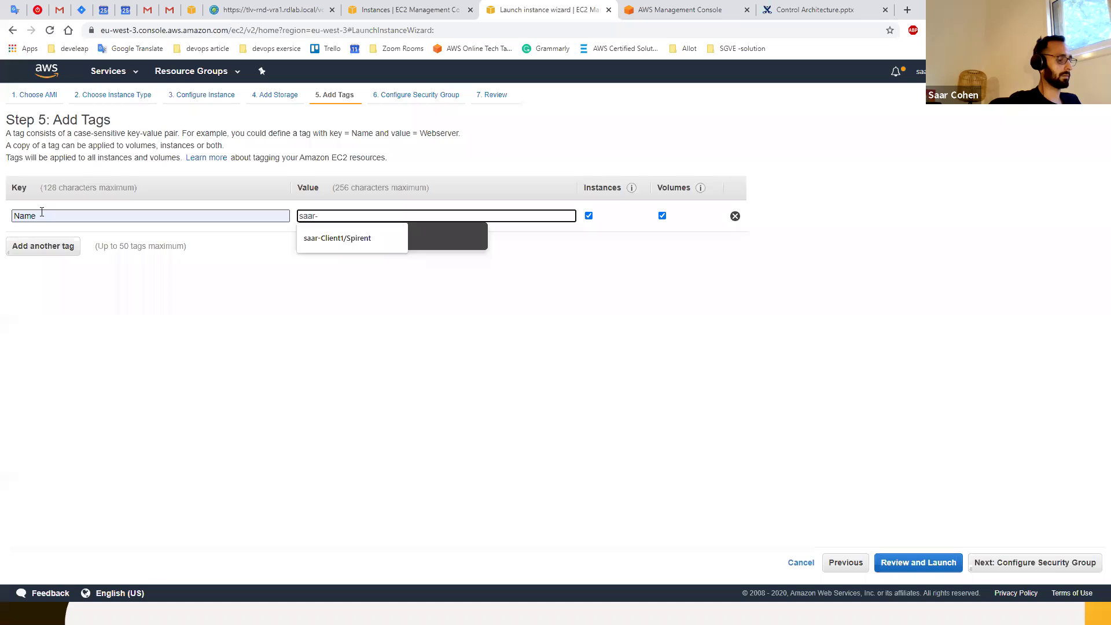
{"action": "type", "text": "test"}
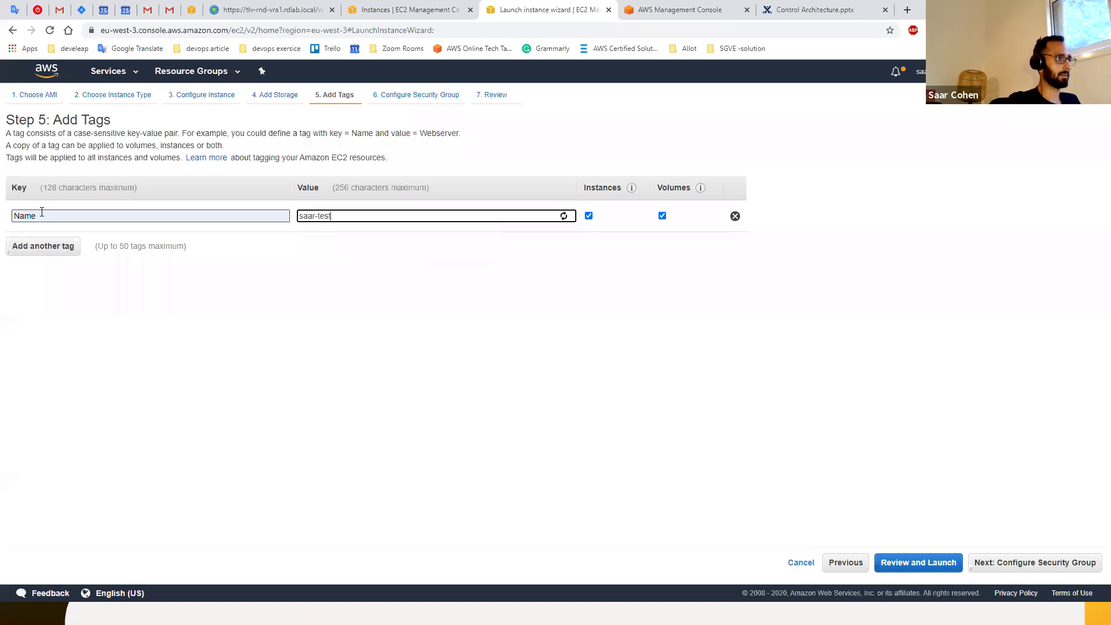
Step: Add an All ICMP - IPv4 rule with source 0.0.0.0/0 to the instance's new security group
{"action": "left_click", "coordinate": [1087, 562]}
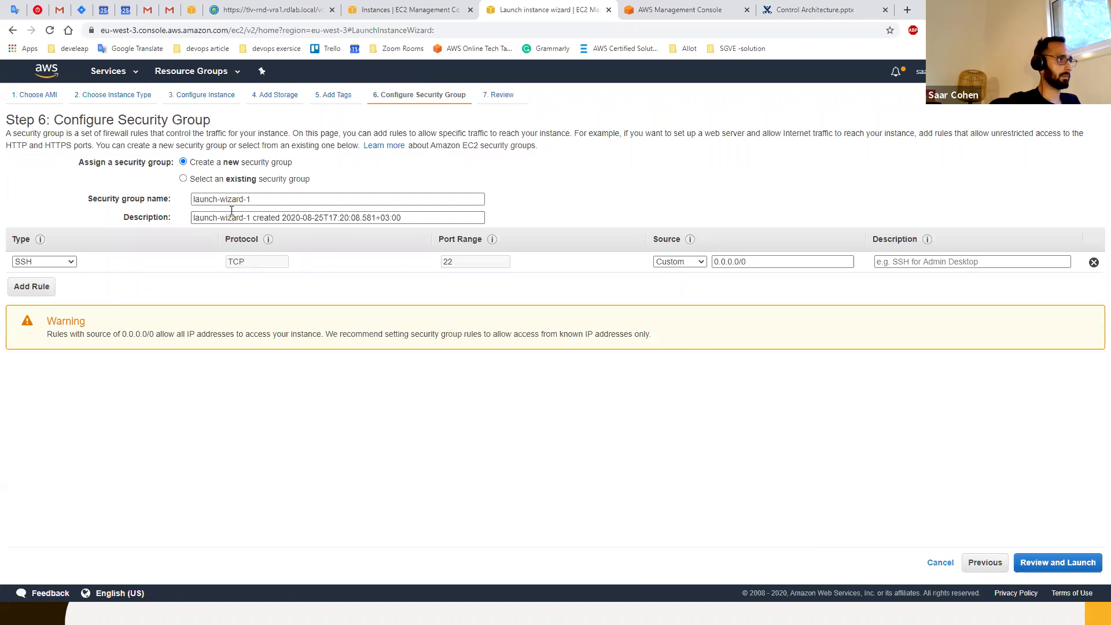
{"action": "left_click", "coordinate": [22, 285]}
{"action": "left_click", "coordinate": [29, 282]}
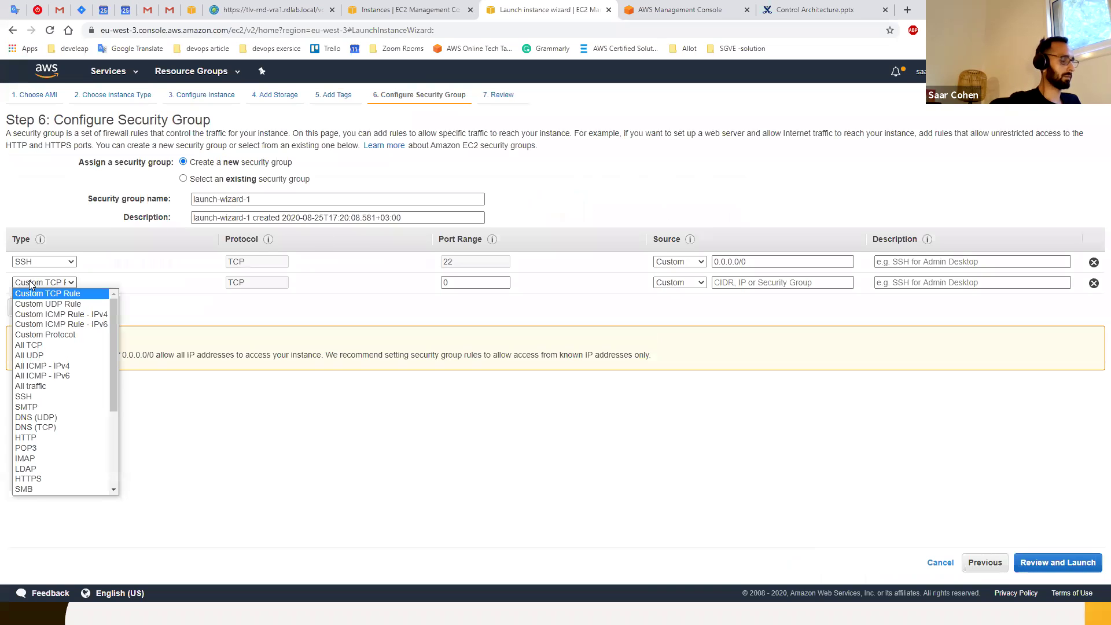
{"action": "key", "text": "Down"}
{"action": "key", "text": "Down"}
{"action": "key", "text": "Down"}
{"action": "key", "text": "Down"}
{"action": "key", "text": "Down"}
{"action": "key", "text": "Down"}
{"action": "key", "text": "Down"}
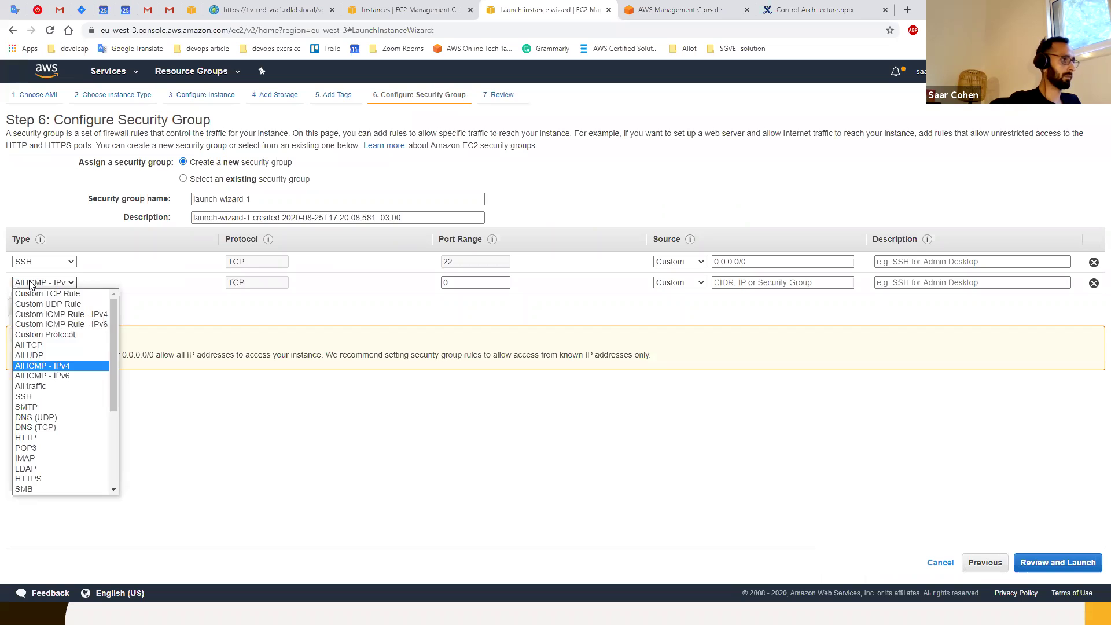
{"action": "key", "text": "Return"}
{"action": "key", "text": "Tab"}
{"action": "key", "text": "Tab"}
{"action": "left_click", "coordinate": [778, 296]}
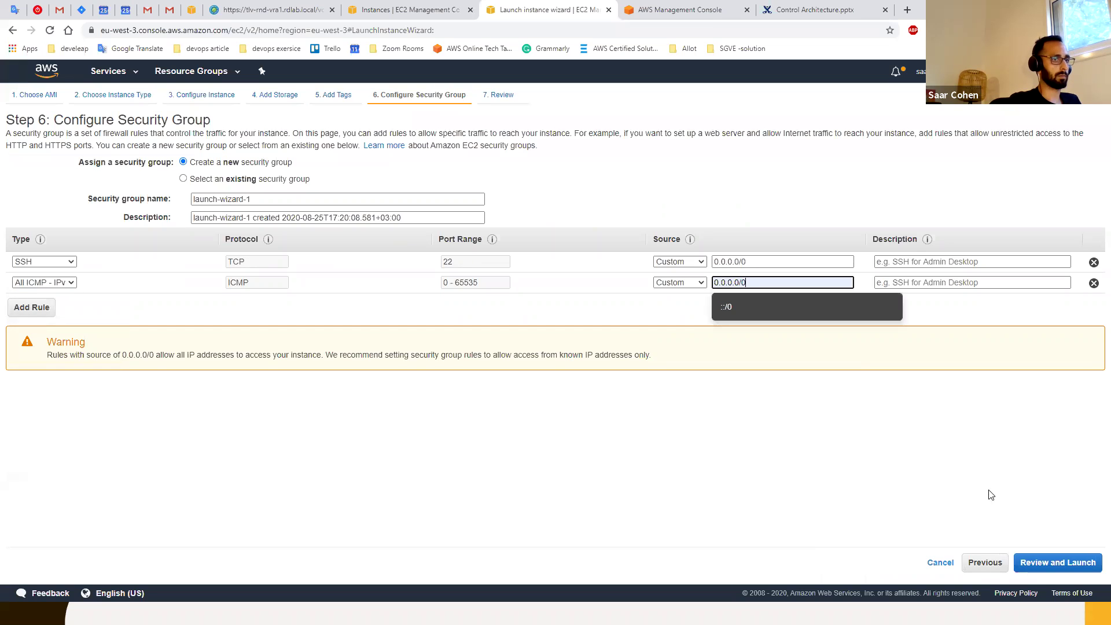
Step: Launch the instance with the existing Paris key pair, acknowledging access to its private key, and show its details in the instance list
{"action": "left_click", "coordinate": [1076, 562]}
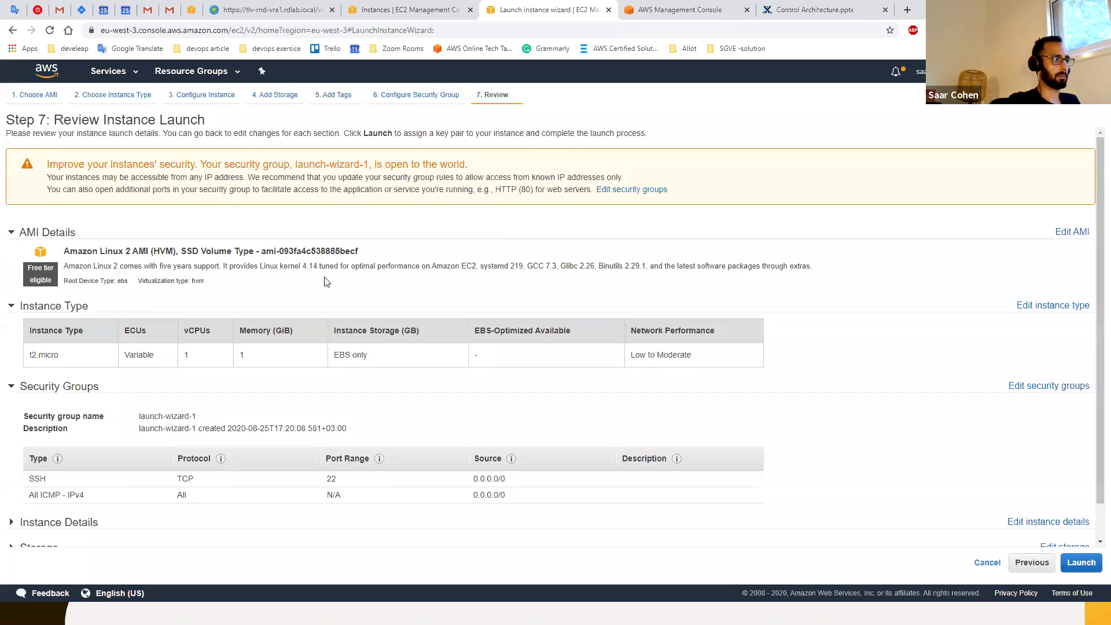
{"action": "left_click", "coordinate": [1080, 562]}
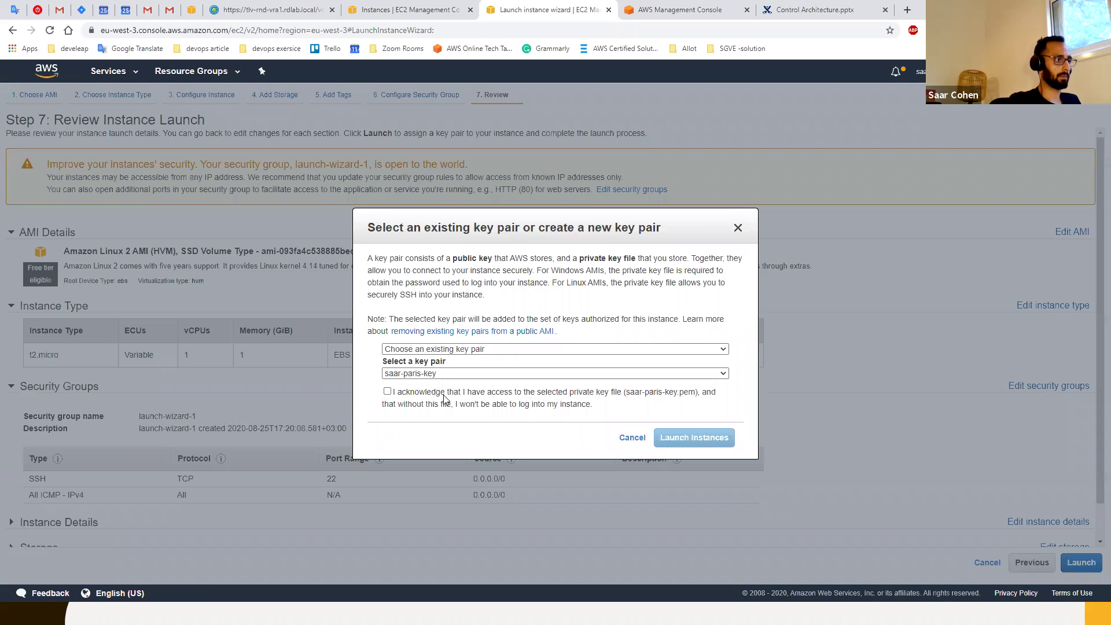
{"action": "left_click", "coordinate": [387, 391]}
{"action": "left_click", "coordinate": [708, 440]}
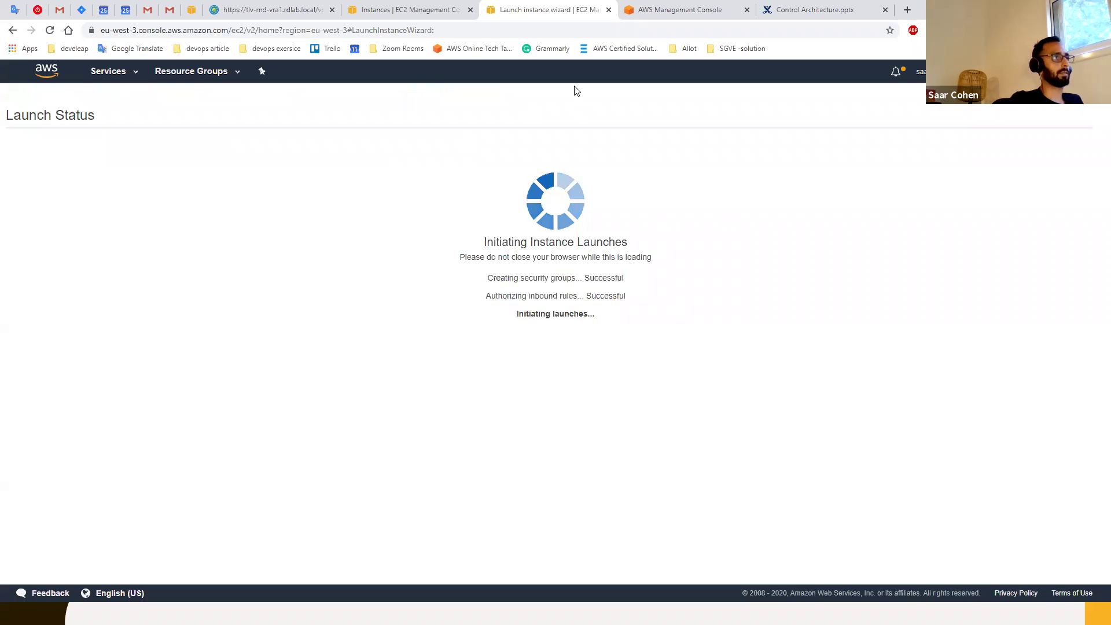
{"action": "left_click", "coordinate": [1059, 470]}
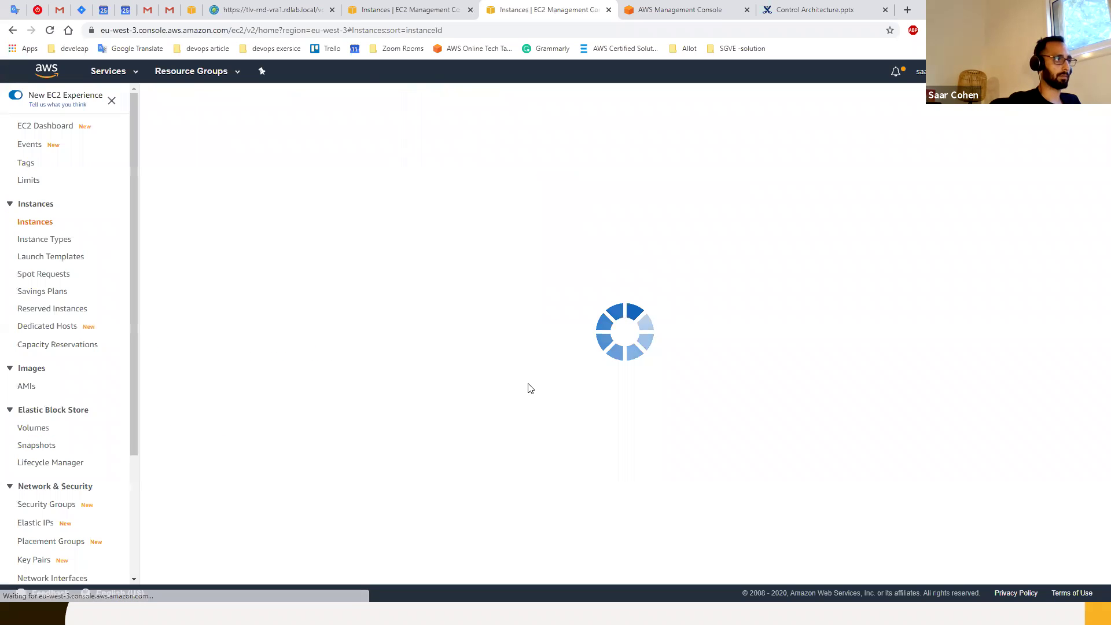
{"action": "left_click_drag", "start_coordinate": [473, 300], "coordinate": [461, 242]}
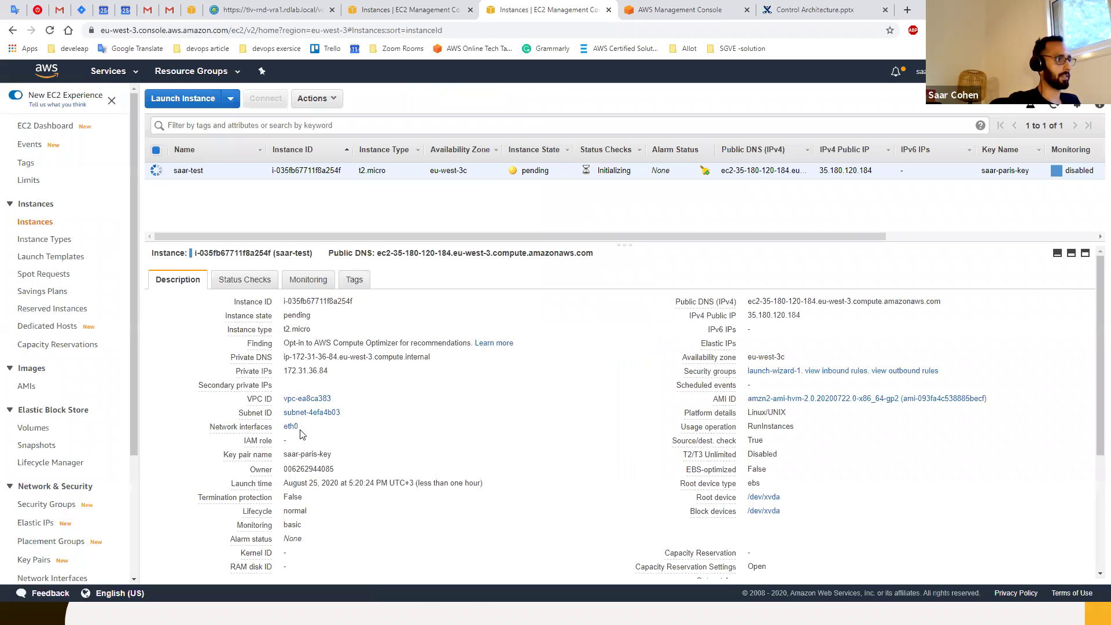
Step: Copy the new Paris instance's private IP address from its details and enlarge the details area slightly
{"action": "double_click", "coordinate": [305, 371]}
{"action": "right_click", "coordinate": [322, 374]}
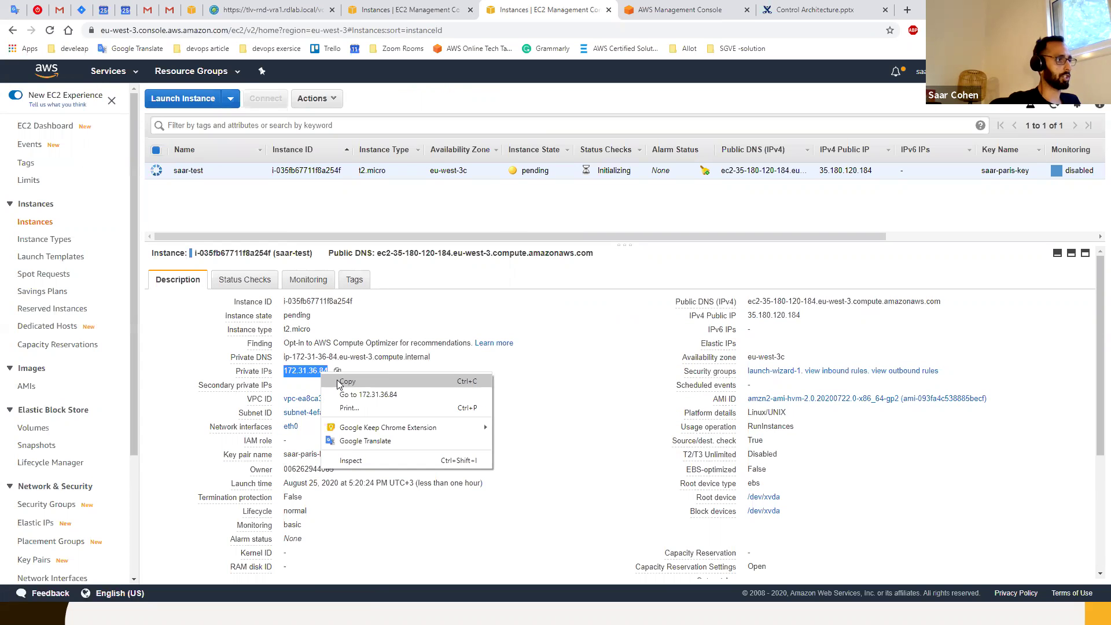
{"action": "left_click", "coordinate": [347, 382]}
{"action": "left_click_drag", "start_coordinate": [276, 242], "coordinate": [270, 228]}
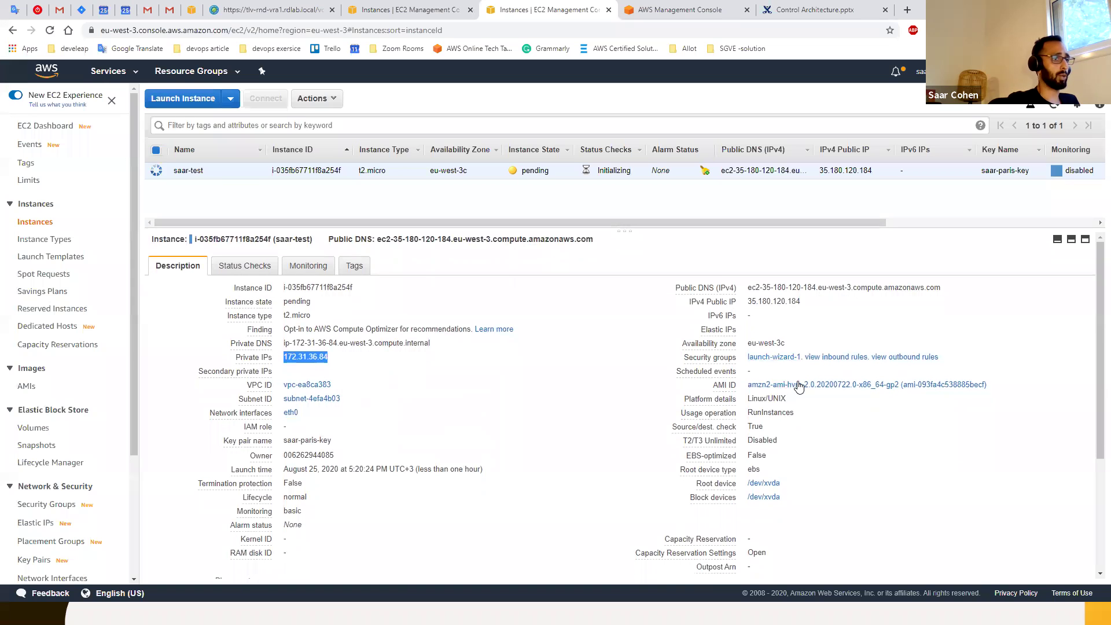
Step: Review the inbound and outbound security group rules associated with the new Paris instance
{"action": "left_click", "coordinate": [824, 357]}
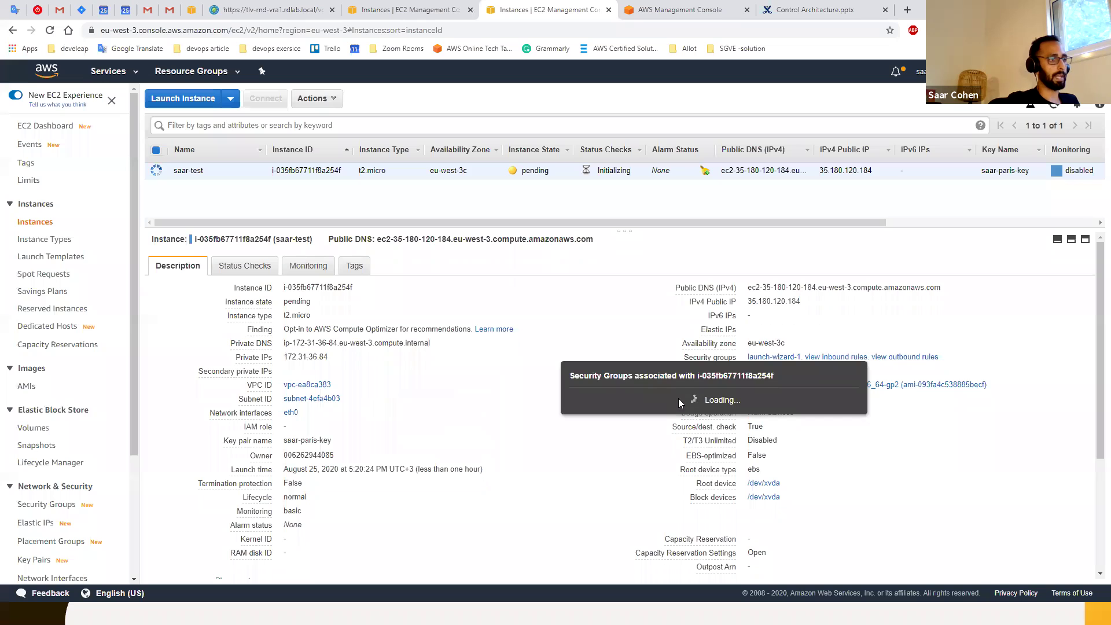
{"action": "left_click_drag", "start_coordinate": [682, 428], "coordinate": [708, 429]}
{"action": "left_click", "coordinate": [926, 362]}
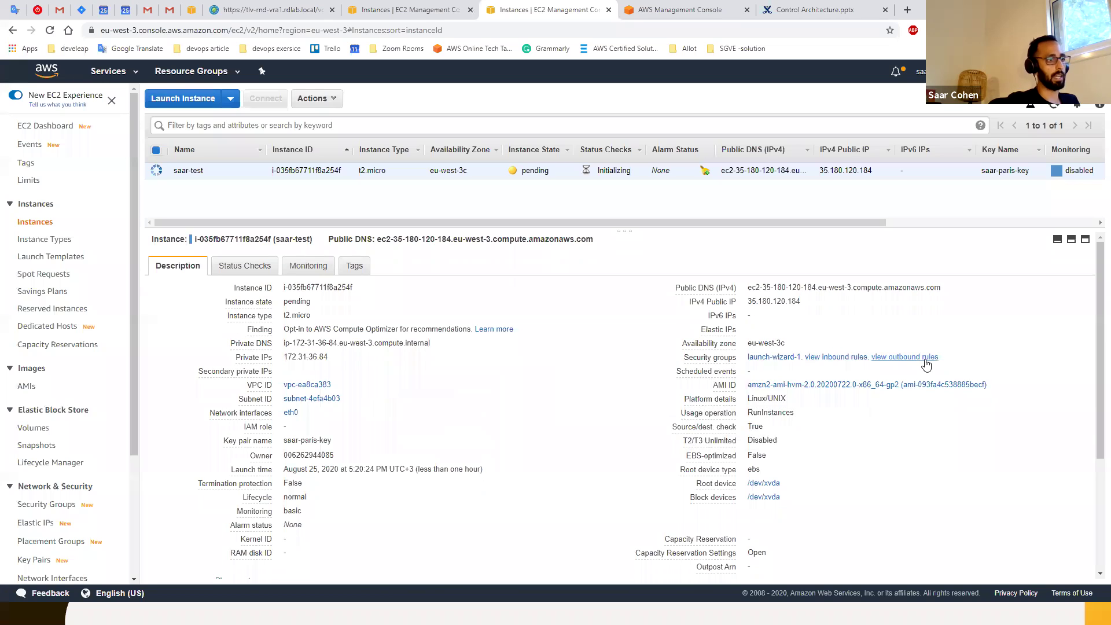
{"action": "left_click", "coordinate": [926, 363]}
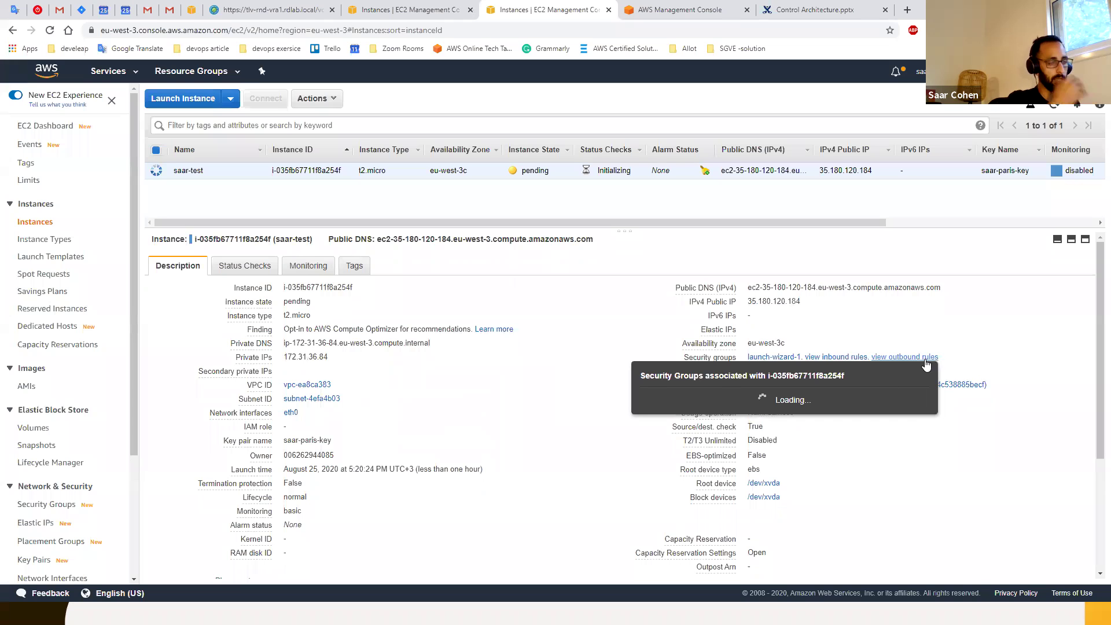
{"action": "left_click", "coordinate": [837, 361]}
{"action": "left_click", "coordinate": [837, 361]}
{"action": "left_click", "coordinate": [885, 362]}
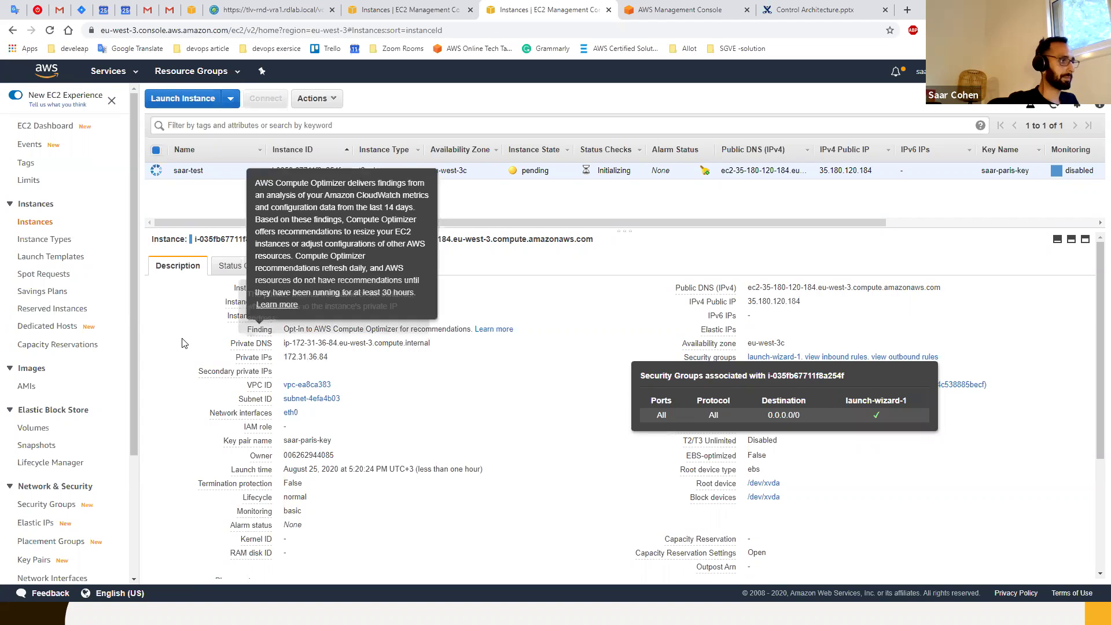
{"action": "left_click", "coordinate": [216, 299]}
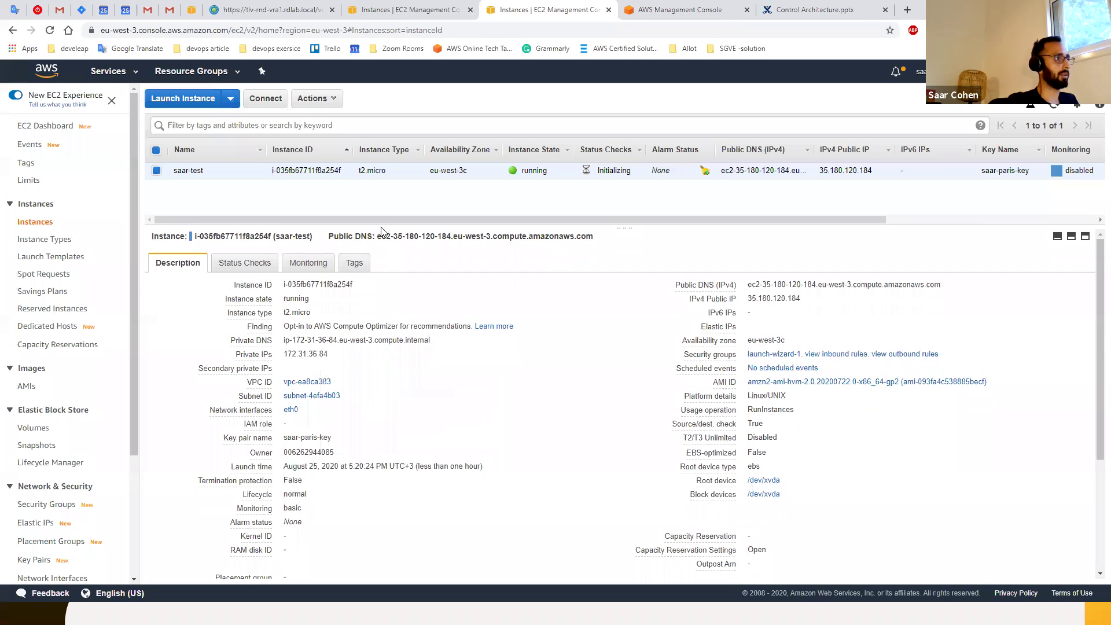
Step: Copy the private IP address of the running Paris instance from its description
{"action": "left_click", "coordinate": [439, 12]}
{"action": "left_click", "coordinate": [544, 11]}
{"action": "double_click", "coordinate": [307, 352]}
{"action": "right_click", "coordinate": [307, 352]}
{"action": "left_click", "coordinate": [324, 364]}
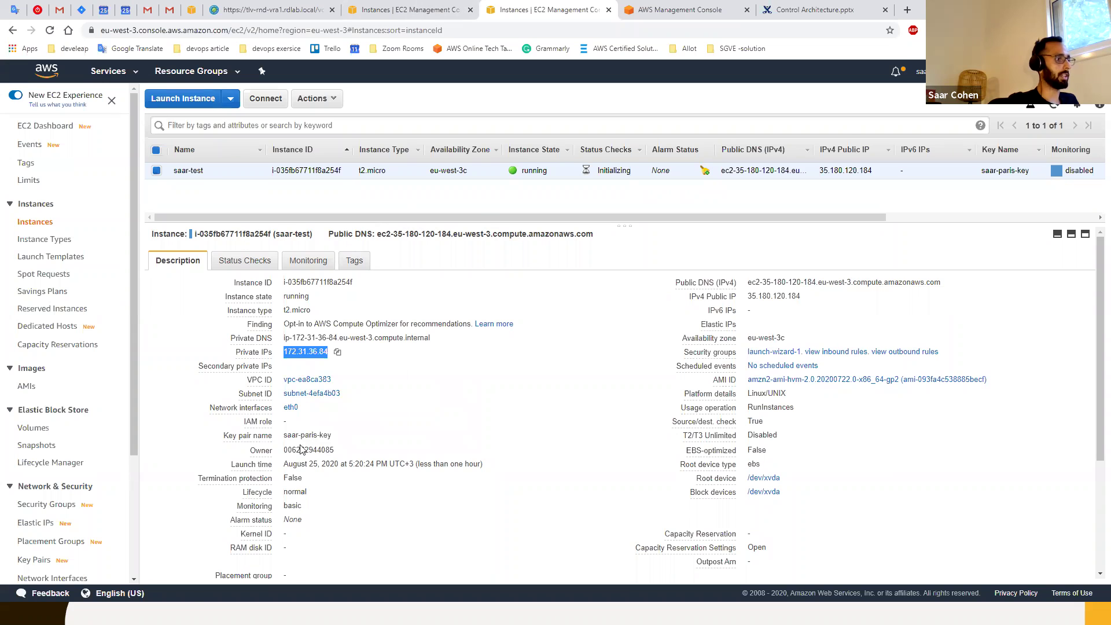
Step: Switch to the terminal with the SSH session and ping 172.31.36.84, keeping the instance's private IP visible beside the terminal
{"action": "key", "text": "alt+Tab"}
{"action": "left_click", "coordinate": [453, 393]}
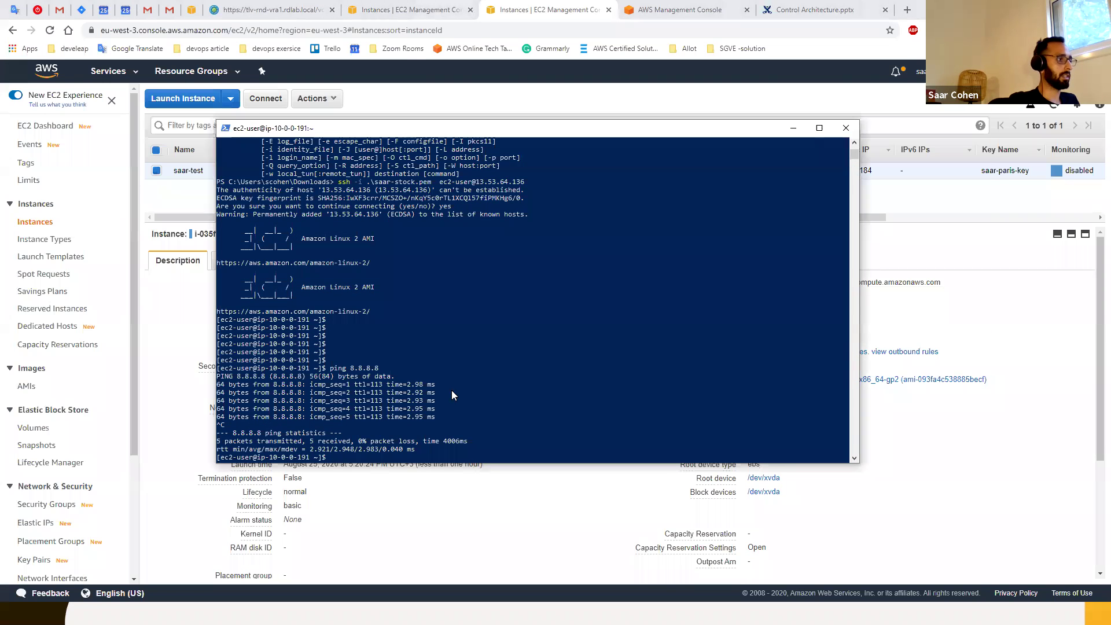
{"action": "key", "text": "Return"}
{"action": "key", "text": "Return"}
{"action": "type", "text": "ping 2~"}
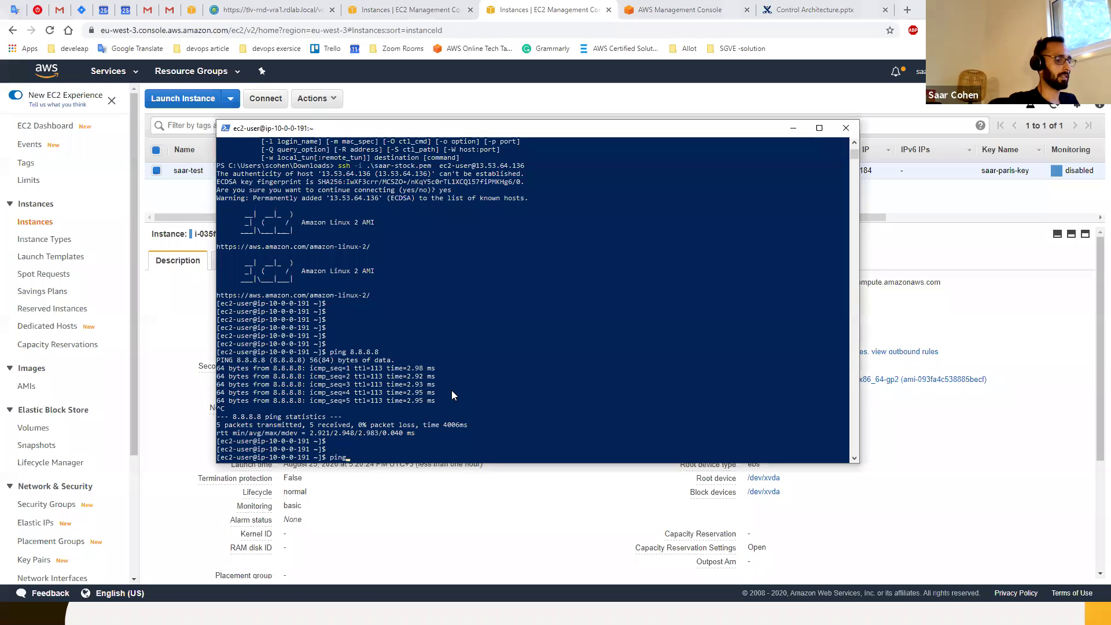
{"action": "type", "text": "172."}
{"action": "left_click_drag", "start_coordinate": [527, 128], "coordinate": [693, 185]}
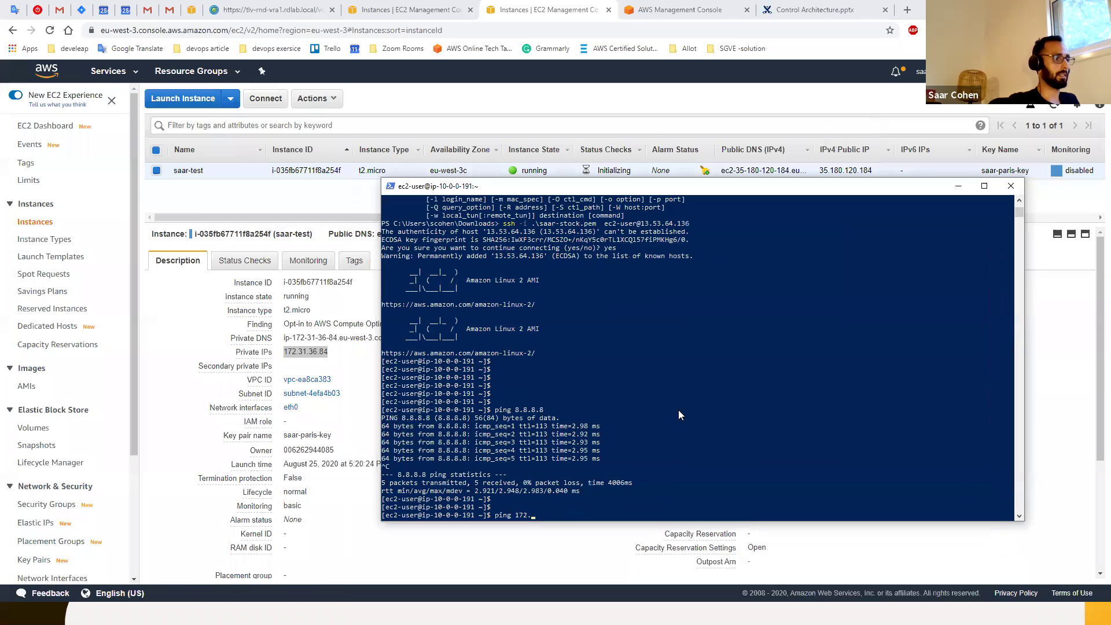
{"action": "left_click", "coordinate": [664, 486]}
{"action": "type", "text": "31."}
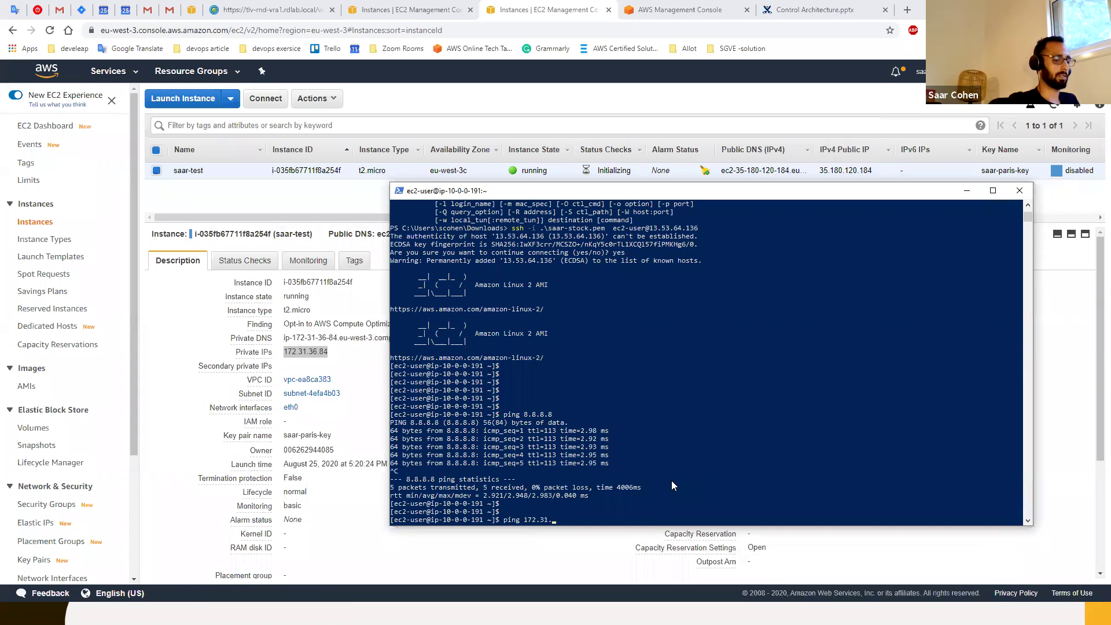
{"action": "type", "text": "36.84"}
{"action": "key", "text": "Return"}
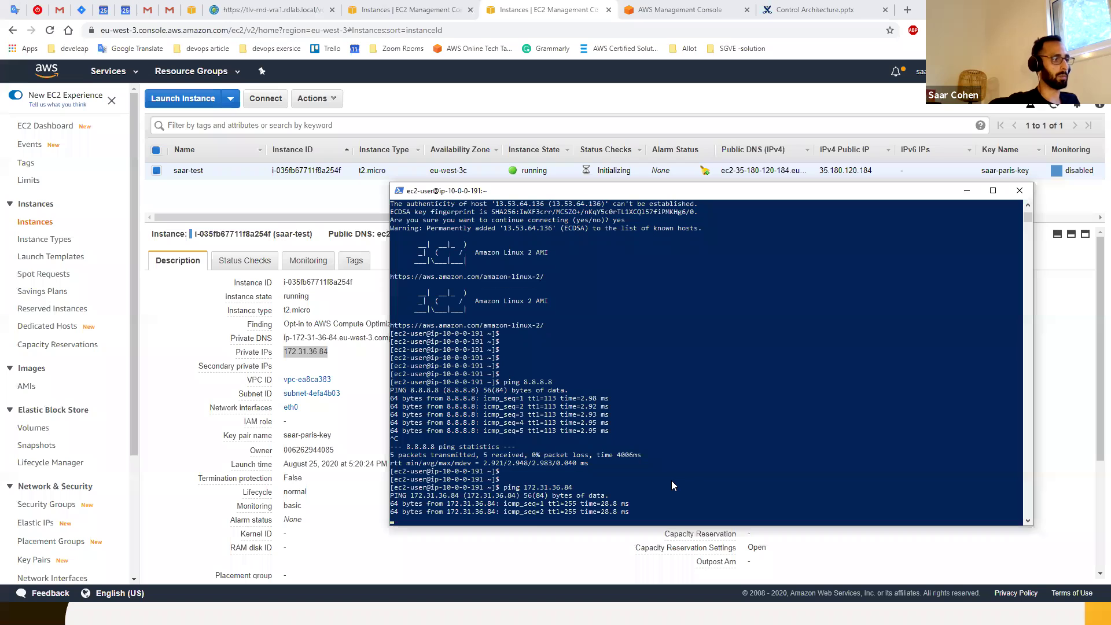
{"action": "left_click_drag", "start_coordinate": [406, 478], "coordinate": [461, 475]}
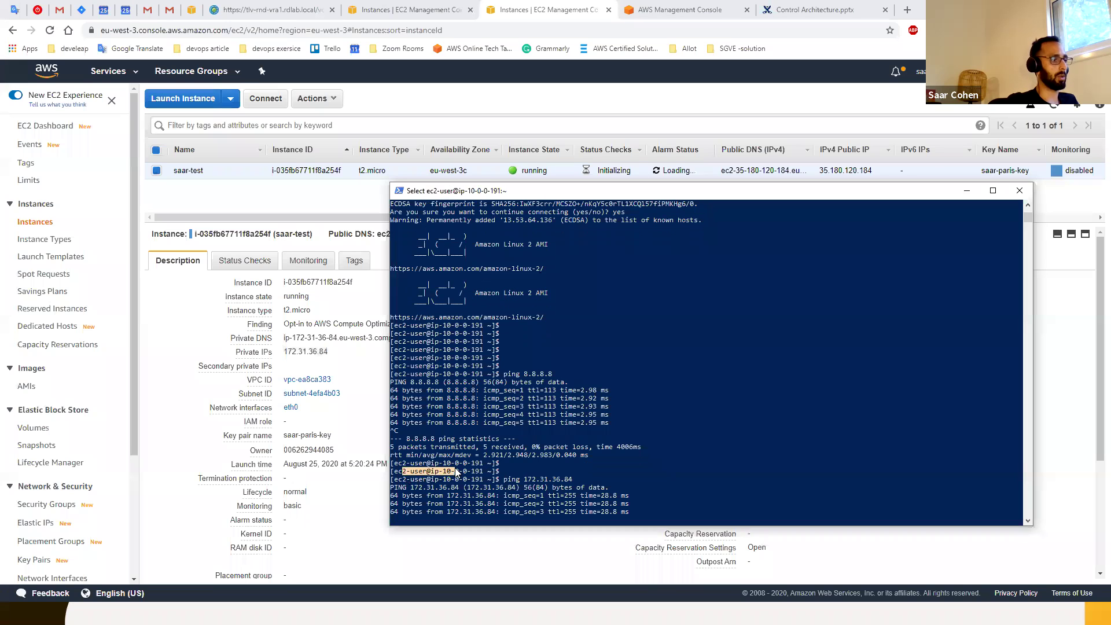
{"action": "left_click", "coordinate": [489, 471]}
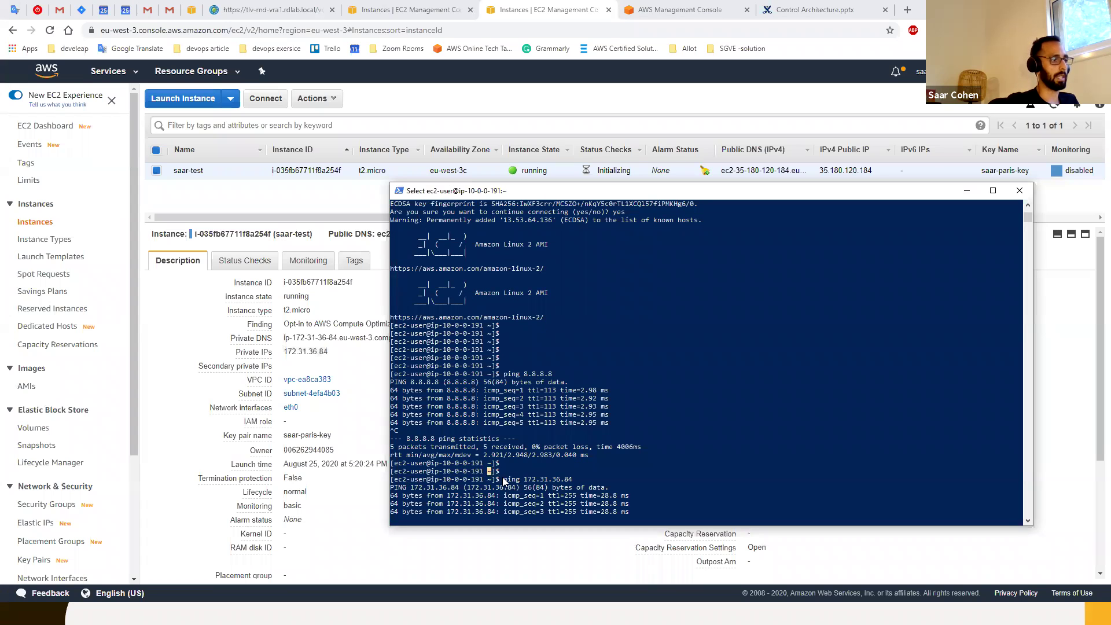
{"action": "left_click", "coordinate": [558, 479]}
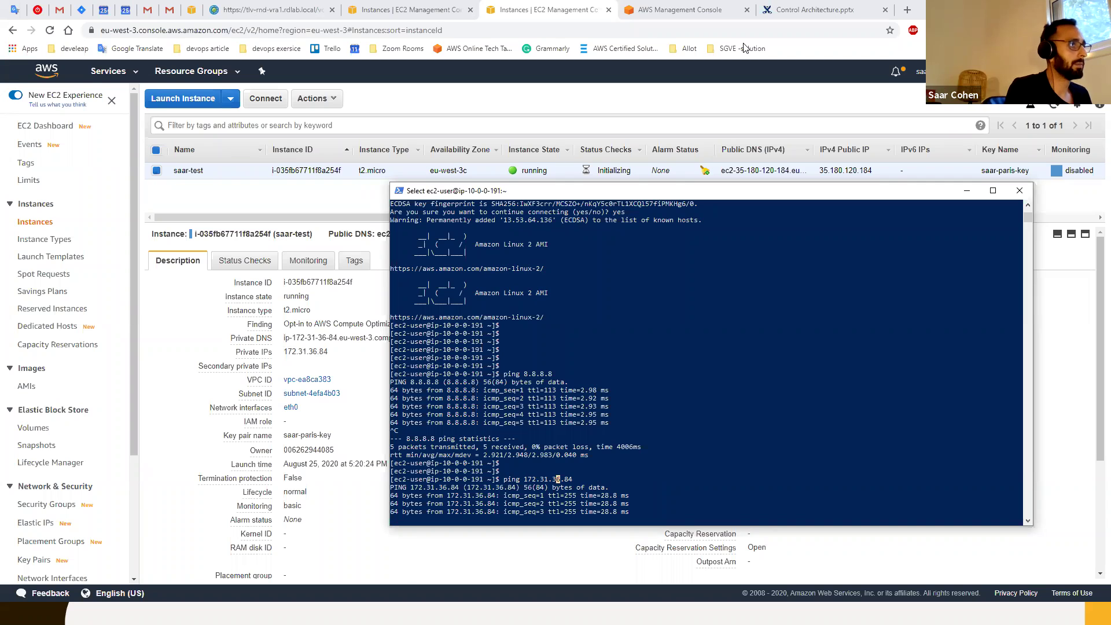
{"action": "left_click", "coordinate": [817, 27]}
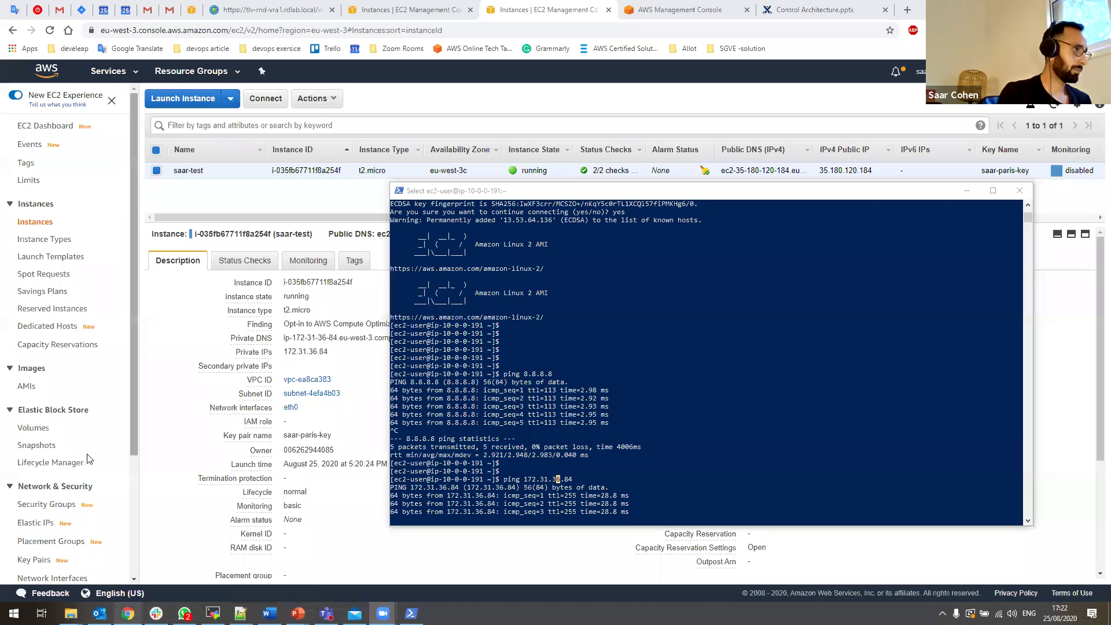
Step: Go to Site-to-Site VPN Connections in the VPC service for Paris and start creating a VPN connection
{"action": "scroll", "coordinate": [87, 457], "scroll_direction": "down", "scroll_amount": 3}
{"action": "scroll", "coordinate": [87, 457], "scroll_direction": "up", "scroll_amount": 5}
{"action": "left_click", "coordinate": [109, 71]}
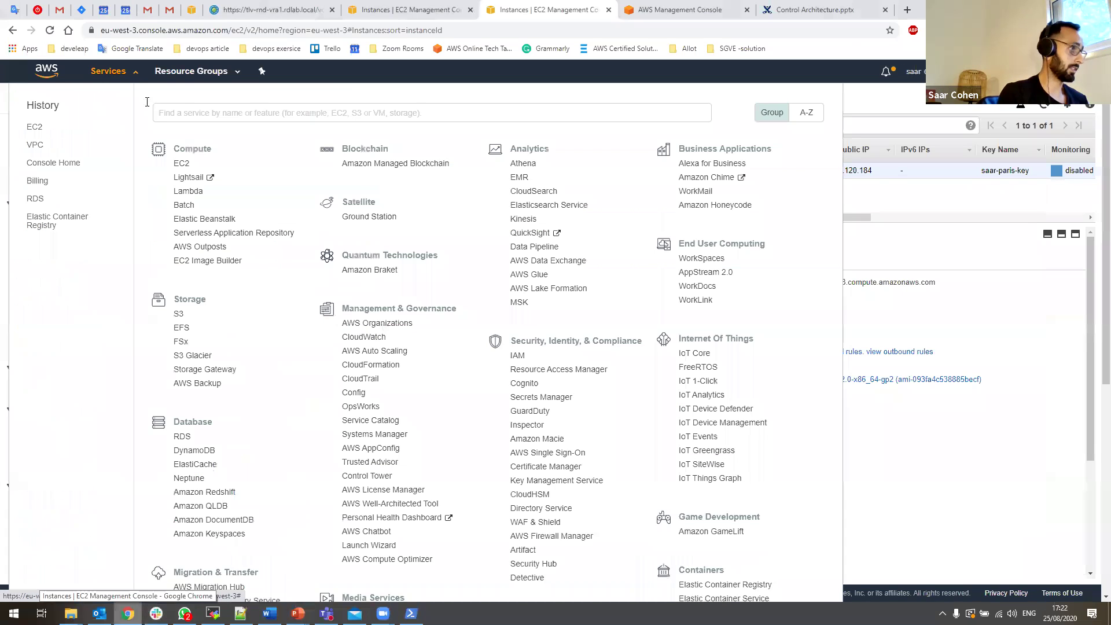
{"action": "type", "text": "vpc"}
{"action": "left_click", "coordinate": [184, 125]}
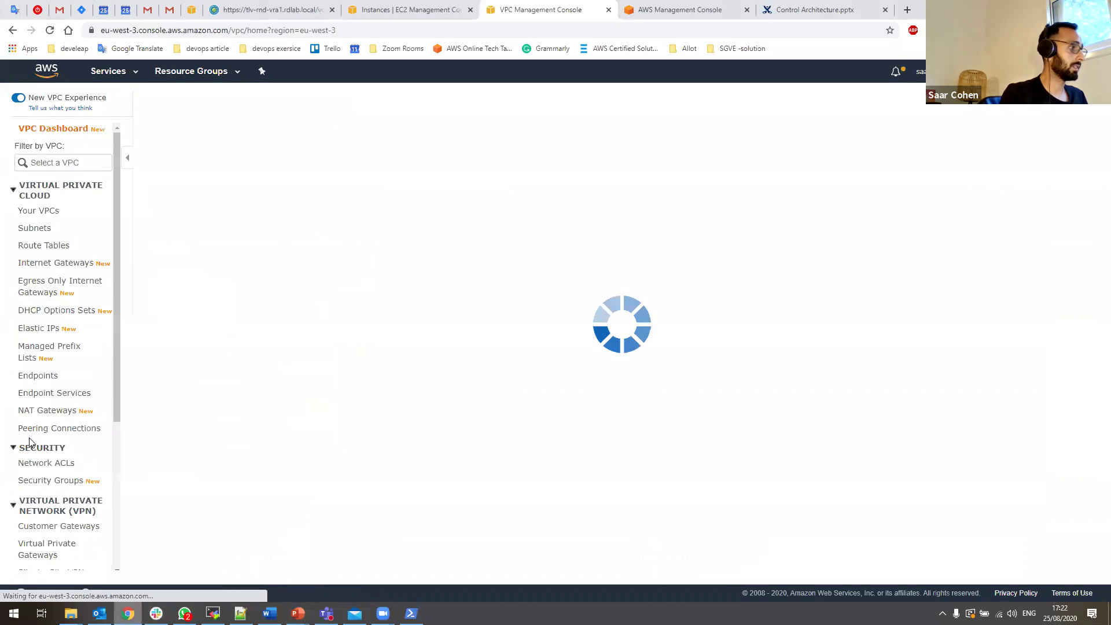
{"action": "scroll", "coordinate": [44, 421], "scroll_direction": "down", "scroll_amount": 3}
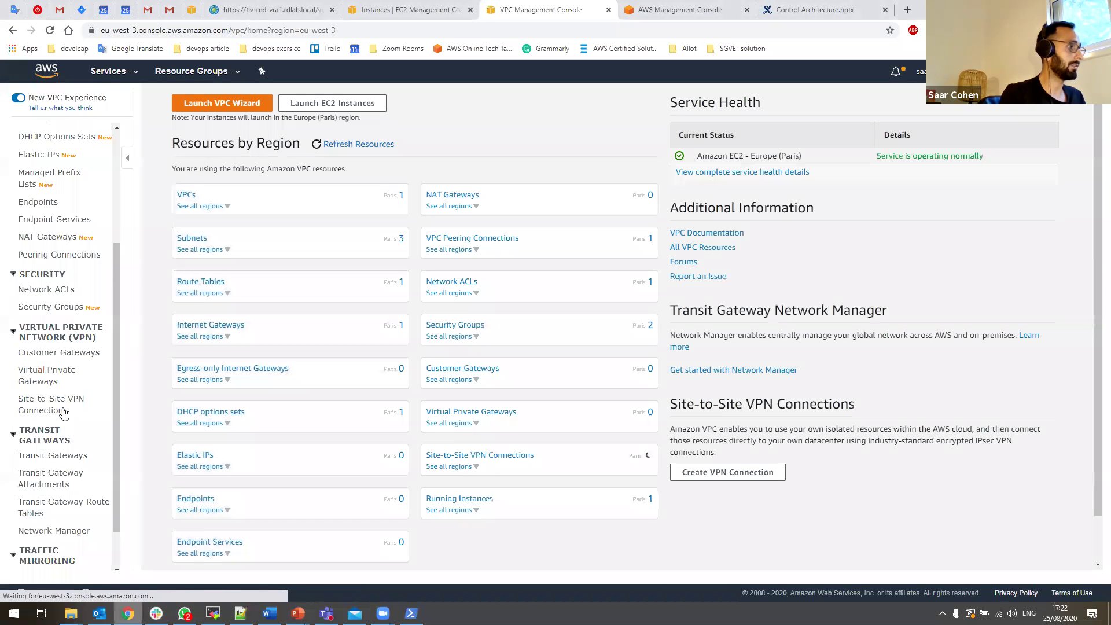
{"action": "left_click", "coordinate": [63, 412]}
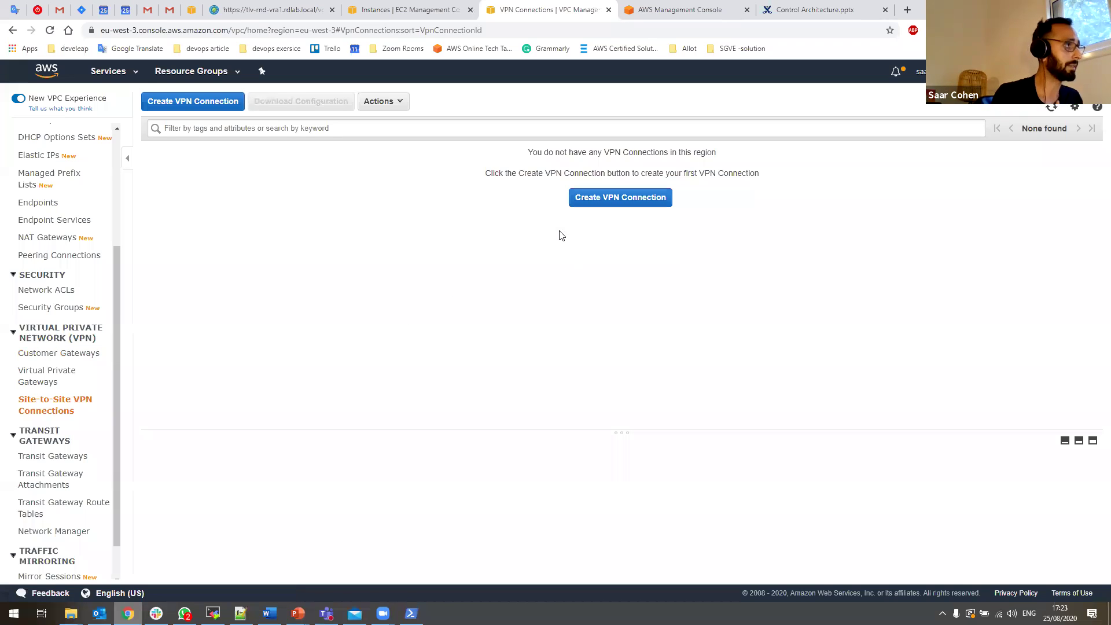
{"action": "left_click", "coordinate": [600, 201]}
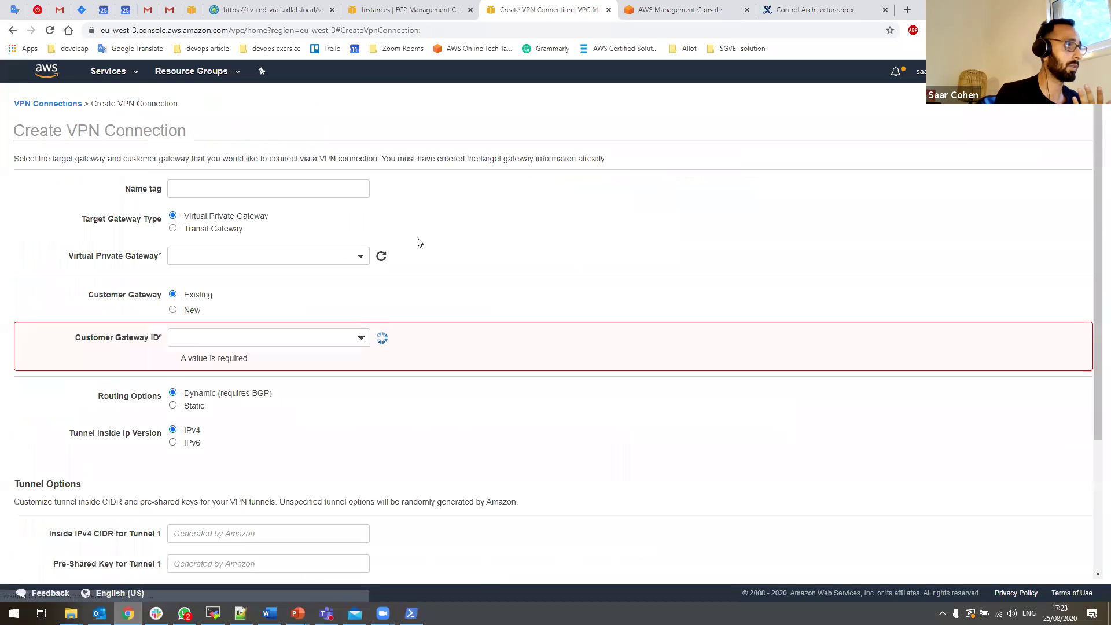
Step: Examine the VPN connection's name tag, target gateway type and virtual private gateway choices
{"action": "left_click", "coordinate": [272, 190]}
{"action": "left_click", "coordinate": [287, 211]}
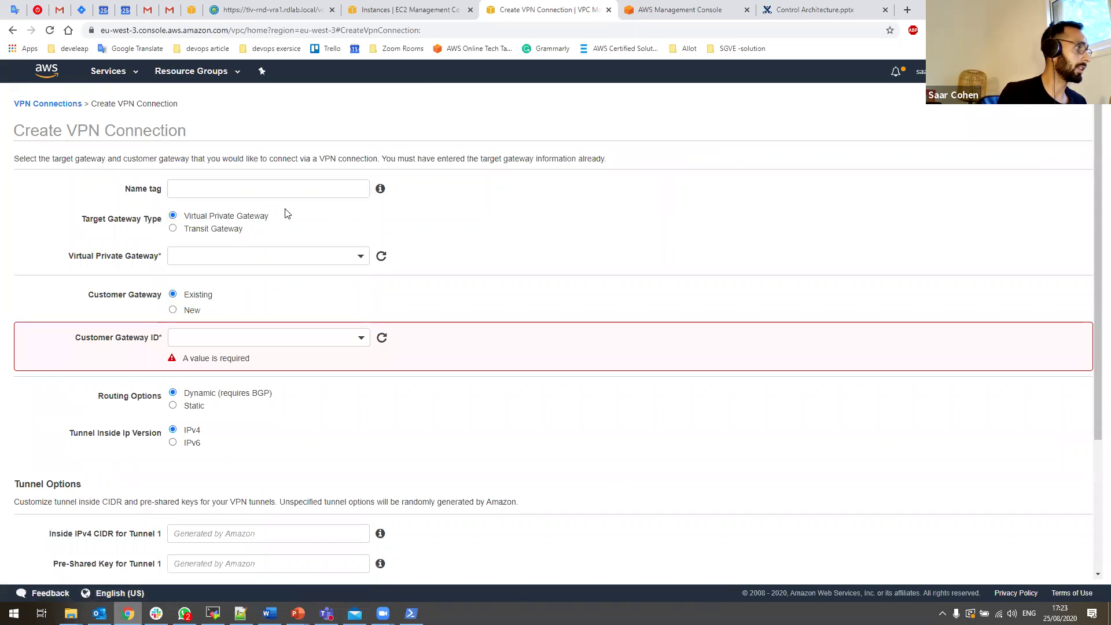
{"action": "left_click_drag", "start_coordinate": [86, 219], "coordinate": [188, 228]}
{"action": "left_click", "coordinate": [192, 220]}
{"action": "left_click", "coordinate": [229, 243]}
{"action": "left_click", "coordinate": [192, 229]}
{"action": "left_click", "coordinate": [194, 219]}
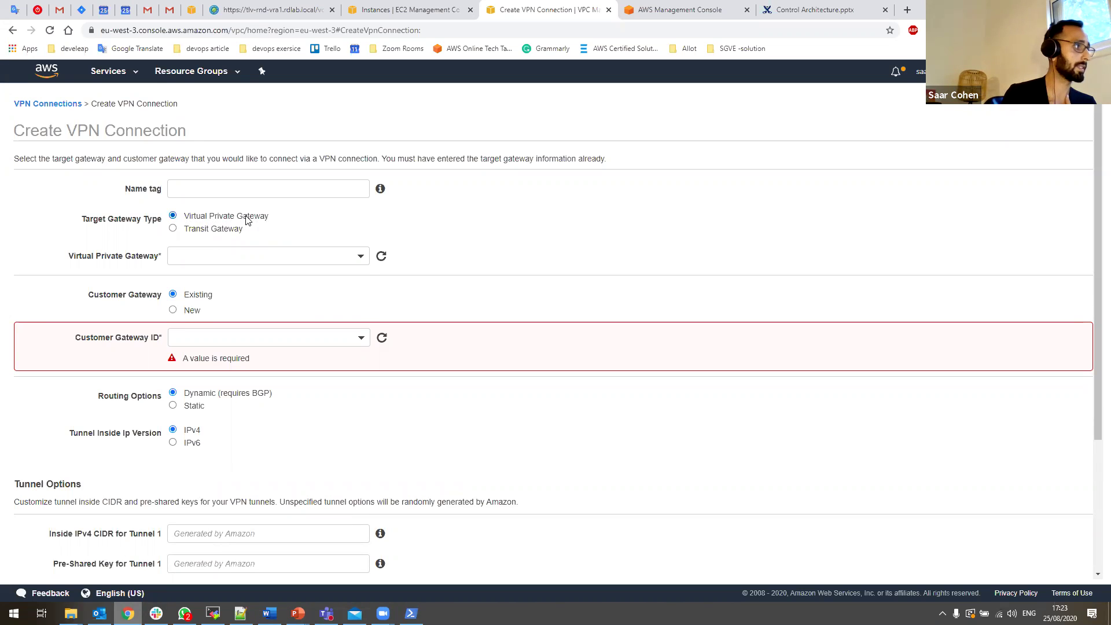
{"action": "left_click", "coordinate": [210, 251]}
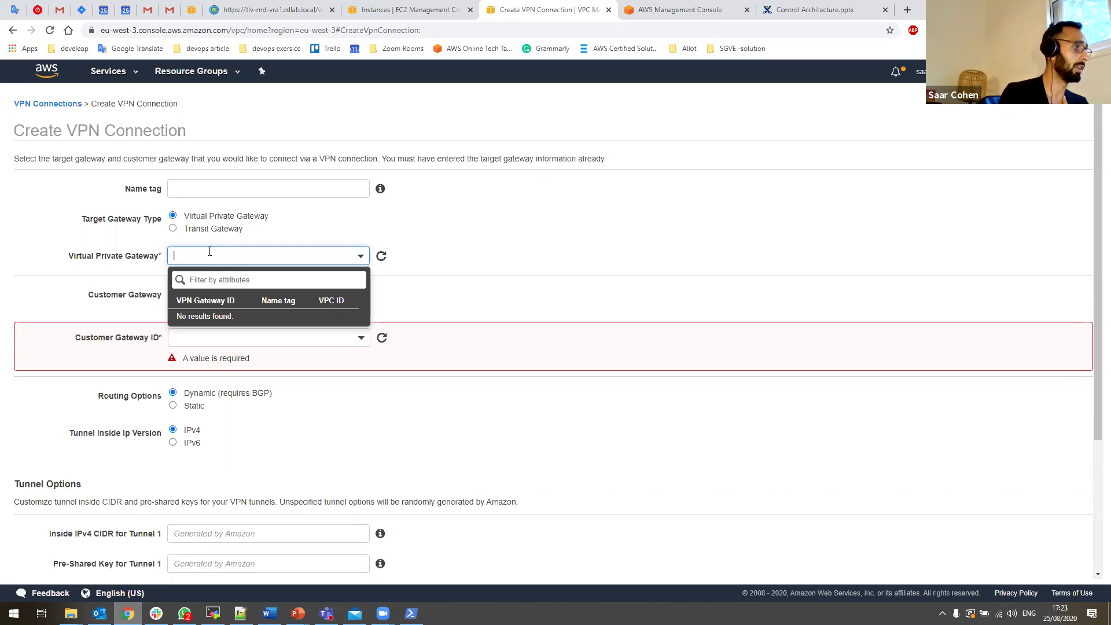
{"action": "left_click", "coordinate": [434, 227]}
Step: Examine the VPN connection's customer gateway, routing options and tunnel inside IP version settings
{"action": "scroll", "coordinate": [223, 303], "scroll_direction": "down", "scroll_amount": 1}
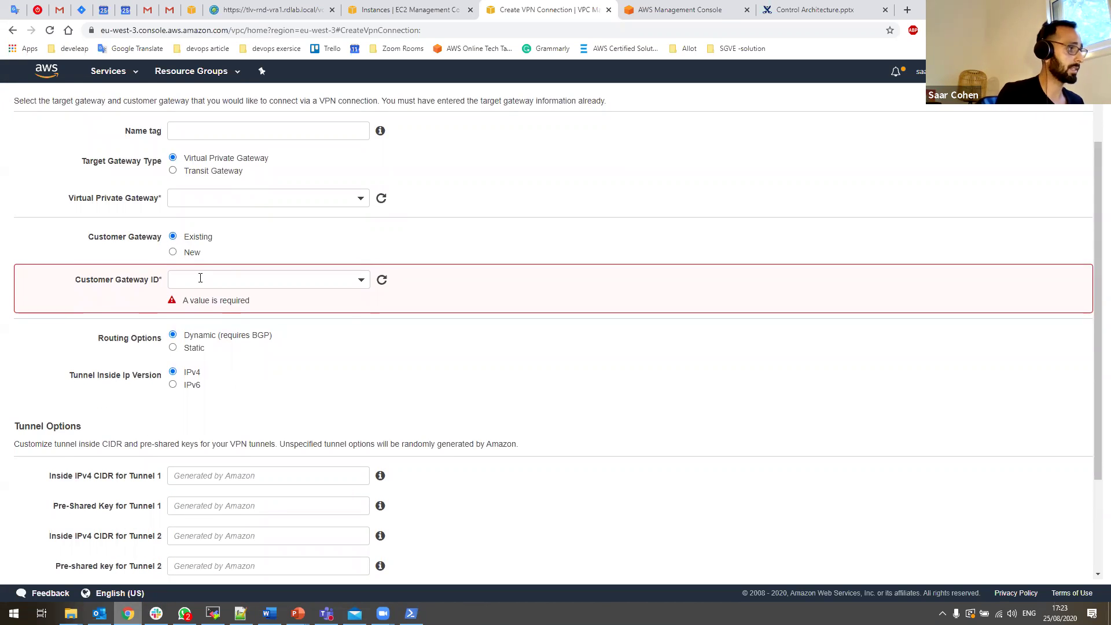
{"action": "scroll", "coordinate": [201, 276], "scroll_direction": "down", "scroll_amount": 2}
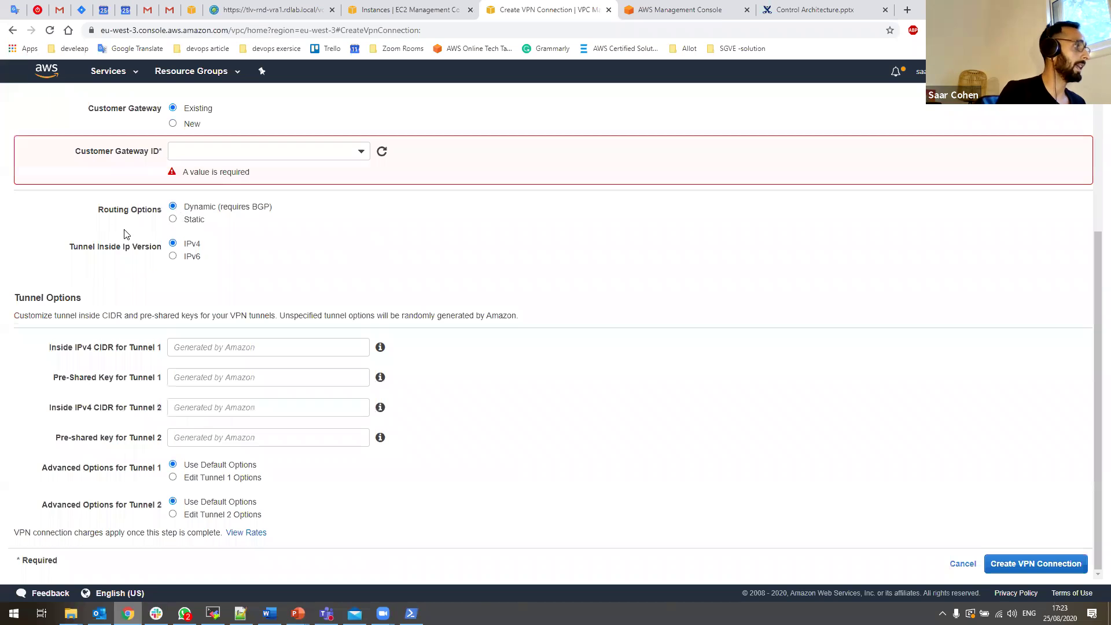
{"action": "left_click_drag", "start_coordinate": [99, 210], "coordinate": [162, 209]}
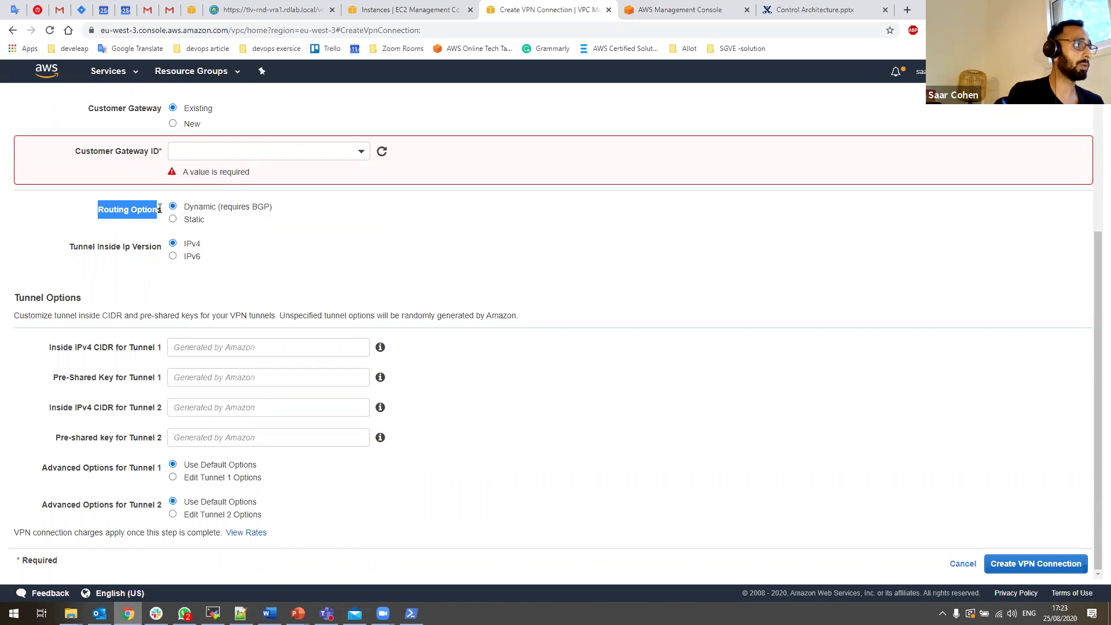
{"action": "left_click", "coordinate": [160, 209]}
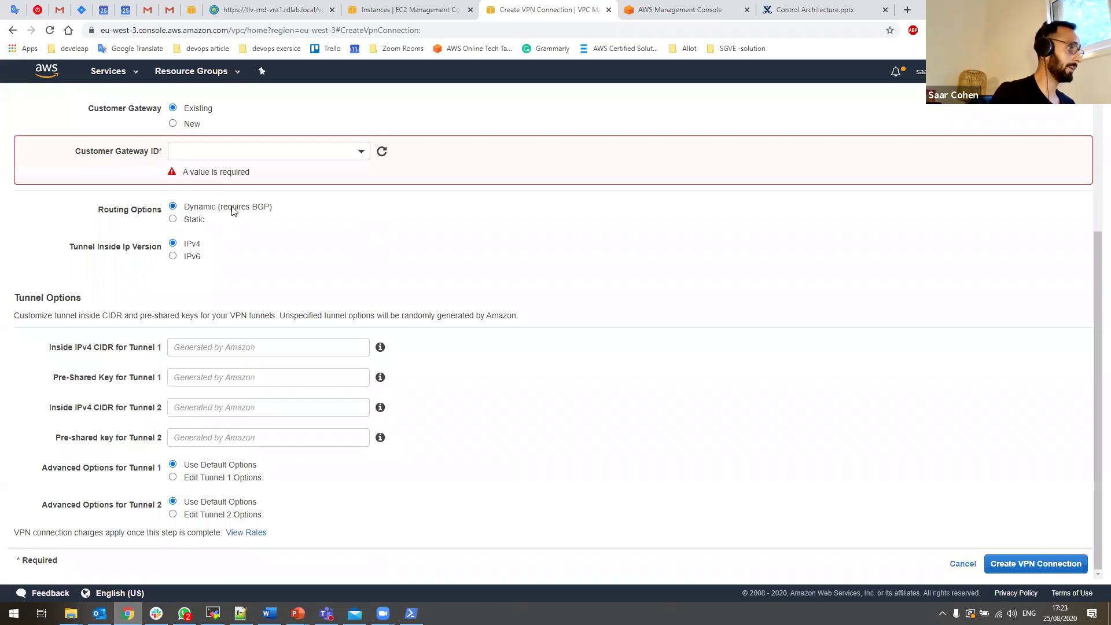
{"action": "left_click_drag", "start_coordinate": [77, 243], "coordinate": [159, 246]}
{"action": "left_click", "coordinate": [152, 246]}
{"action": "left_click_drag", "start_coordinate": [41, 246], "coordinate": [145, 246]}
{"action": "left_click", "coordinate": [145, 246]}
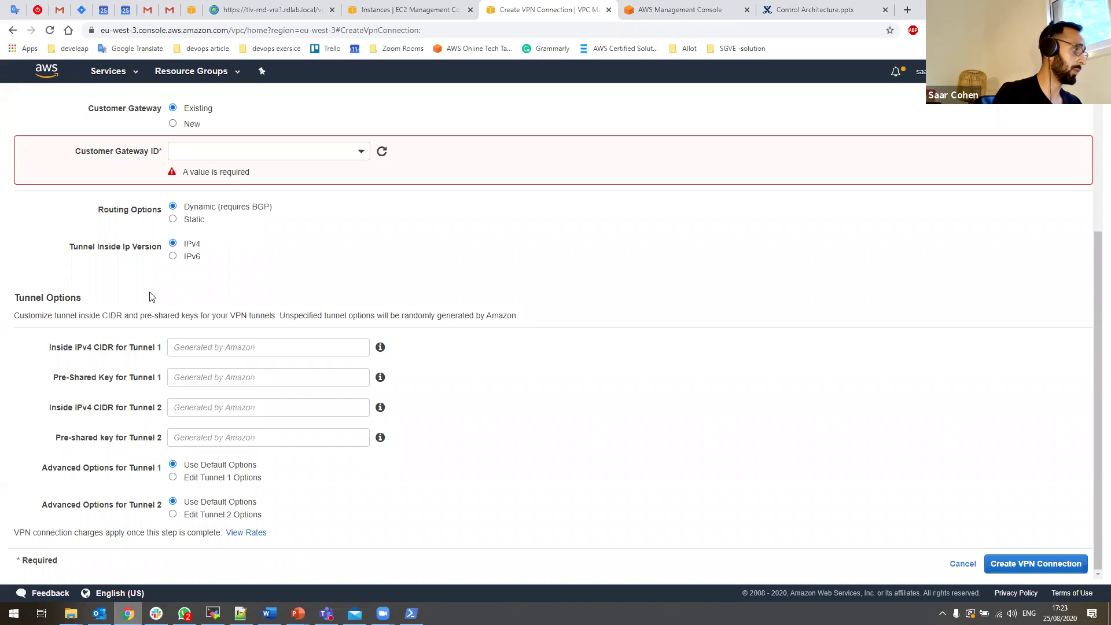
Step: Examine the tunnel options for inside IPv4 CIDRs, pre-shared keys and advanced settings of both tunnels
{"action": "left_click_drag", "start_coordinate": [40, 344], "coordinate": [106, 346]}
{"action": "left_click", "coordinate": [155, 433]}
{"action": "left_click", "coordinate": [105, 346]}
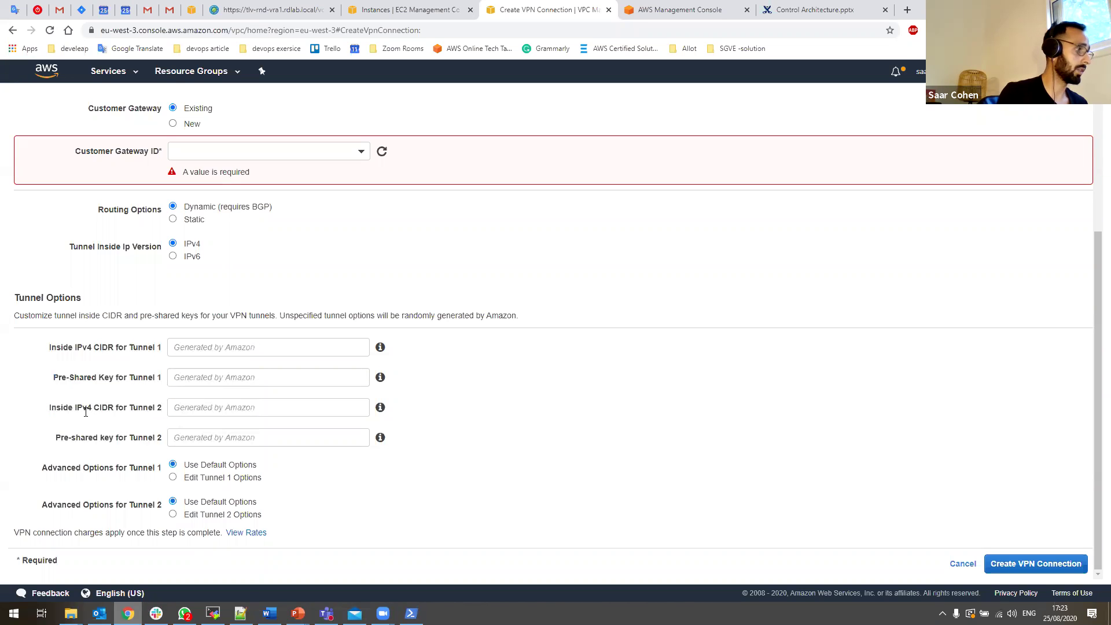
{"action": "triple_click", "coordinate": [90, 437]}
{"action": "left_click", "coordinate": [90, 437]}
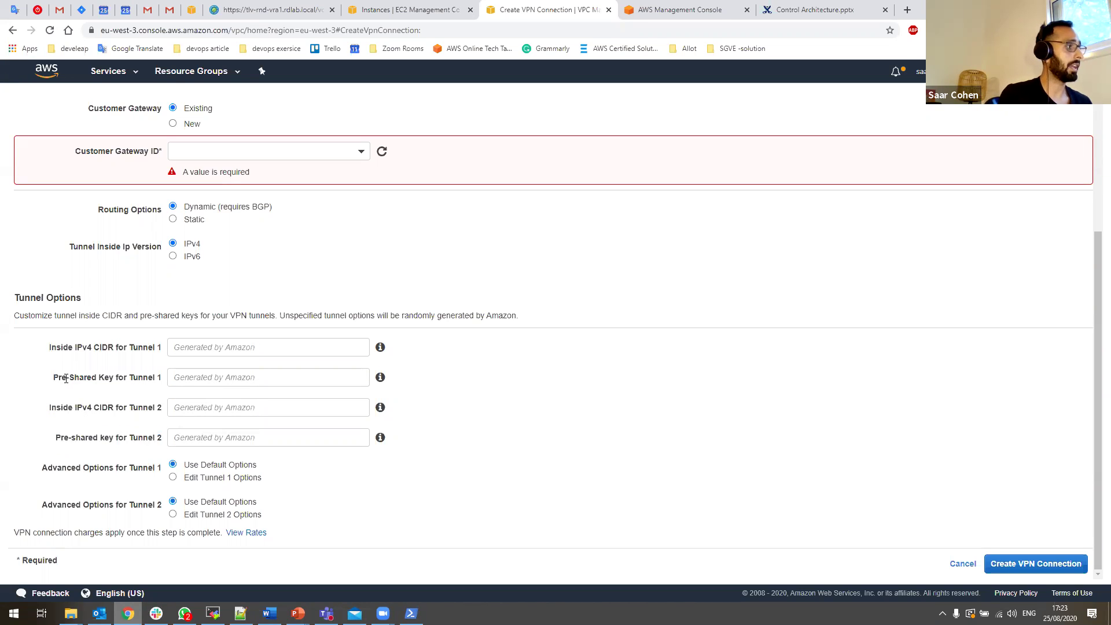
{"action": "triple_click", "coordinate": [66, 378]}
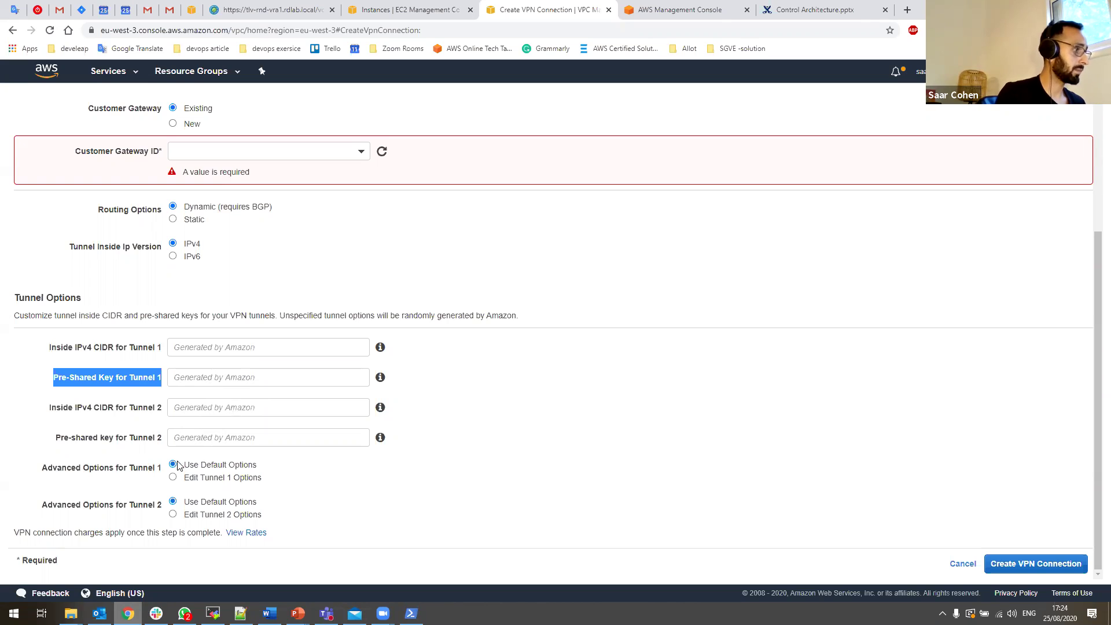
{"action": "left_click_drag", "start_coordinate": [194, 466], "coordinate": [184, 466]}
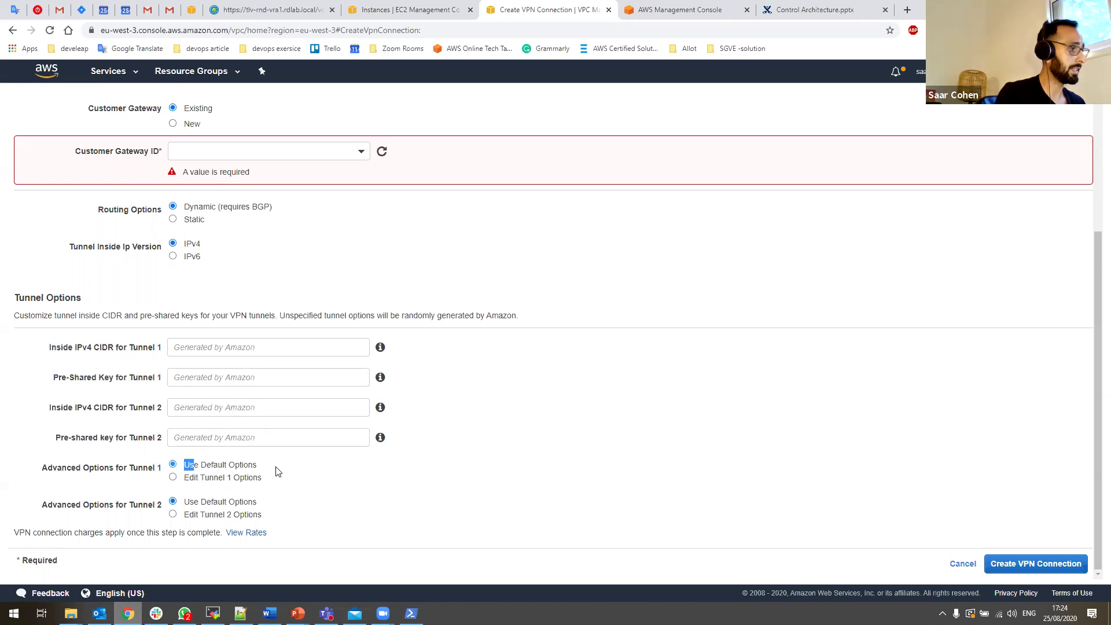
{"action": "left_click", "coordinate": [256, 470]}
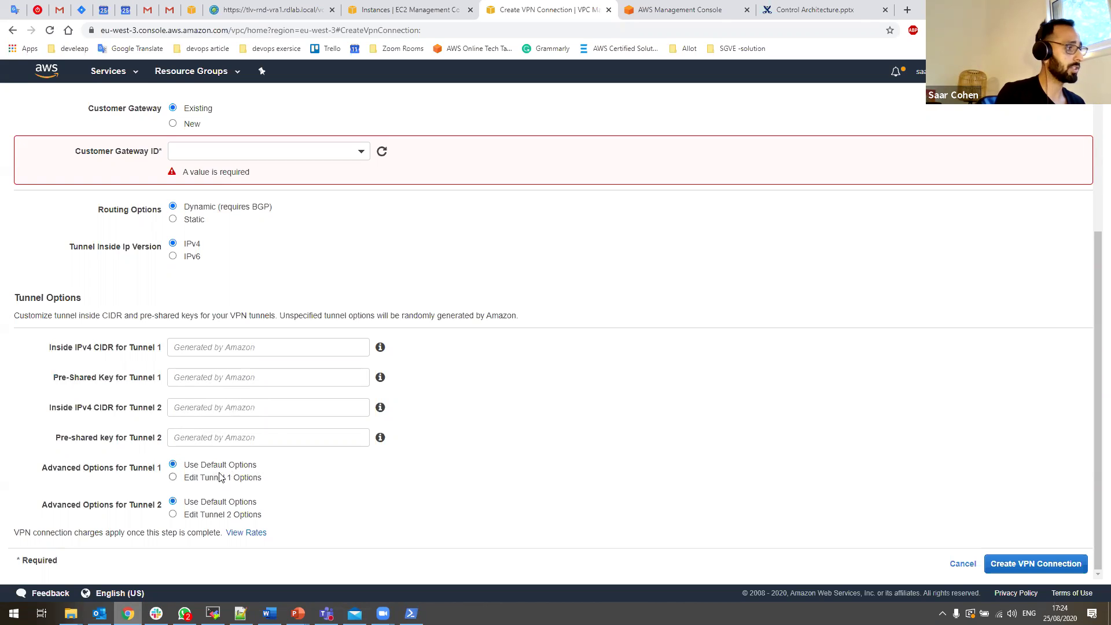
Step: Show the editable advanced options for Tunnel 1 and examine its encryption, integrity, DH group, IKE version and lifetime settings
{"action": "left_click", "coordinate": [173, 477]}
{"action": "scroll", "coordinate": [268, 466], "scroll_direction": "down", "scroll_amount": 4}
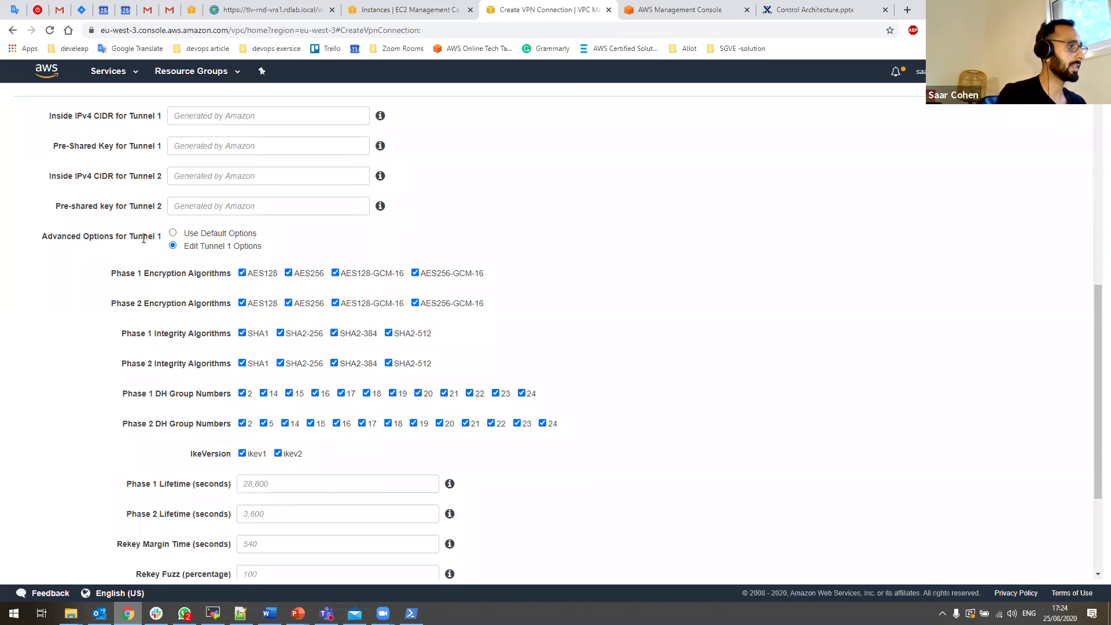
{"action": "left_click_drag", "start_coordinate": [112, 271], "coordinate": [592, 419]}
{"action": "left_click", "coordinate": [593, 419]}
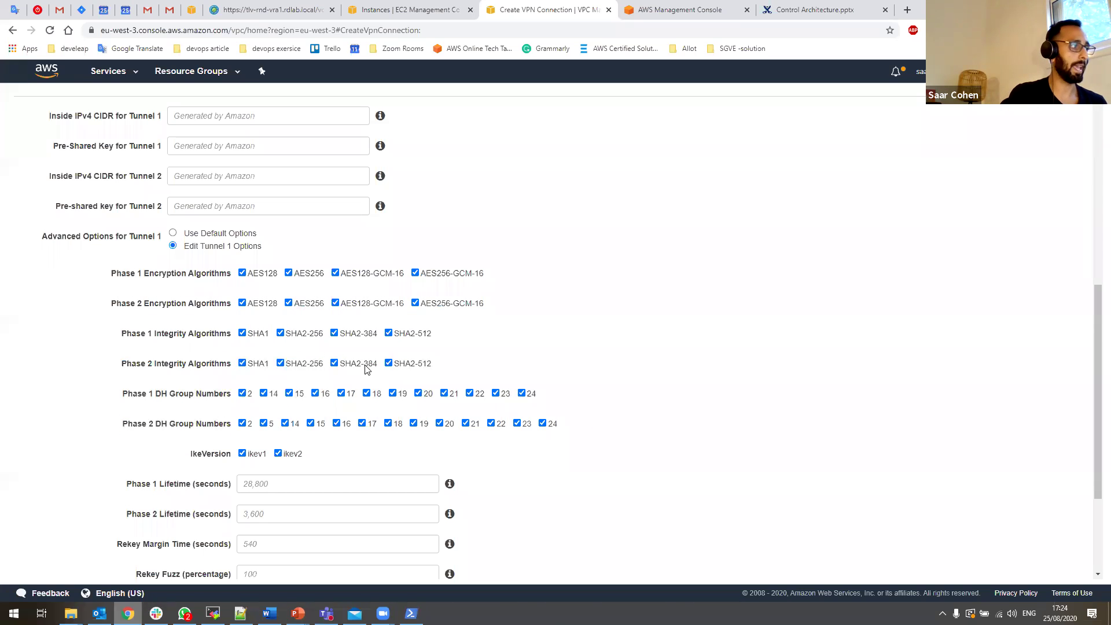
{"action": "left_click_drag", "start_coordinate": [132, 390], "coordinate": [215, 393]}
{"action": "left_click", "coordinate": [215, 394]}
{"action": "scroll", "coordinate": [226, 405], "scroll_direction": "down", "scroll_amount": 1}
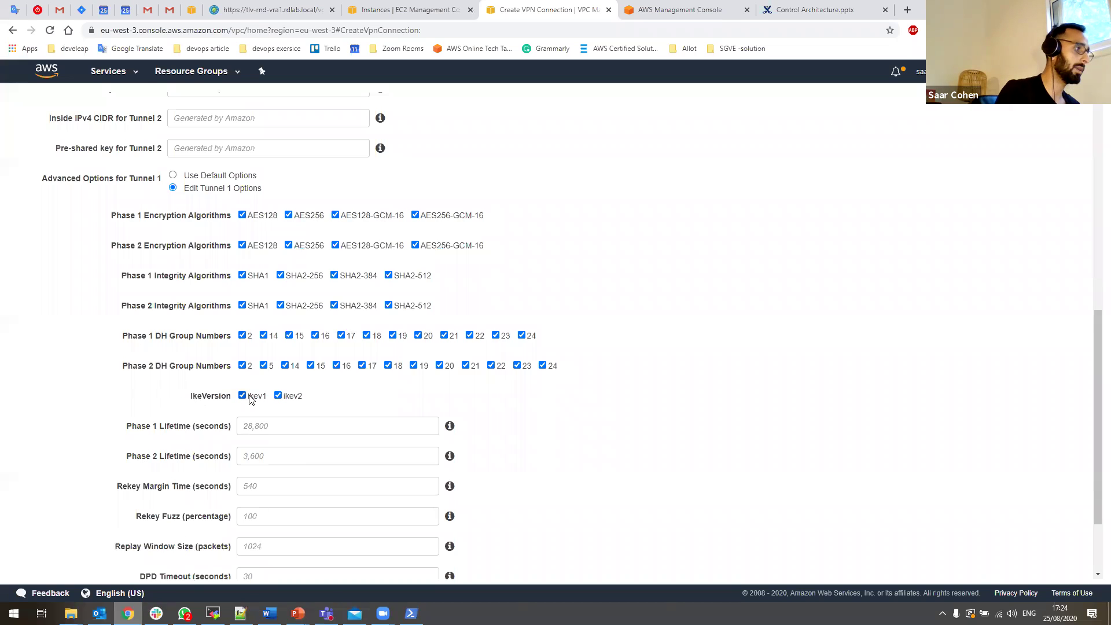
{"action": "scroll", "coordinate": [251, 400], "scroll_direction": "down", "scroll_amount": 2}
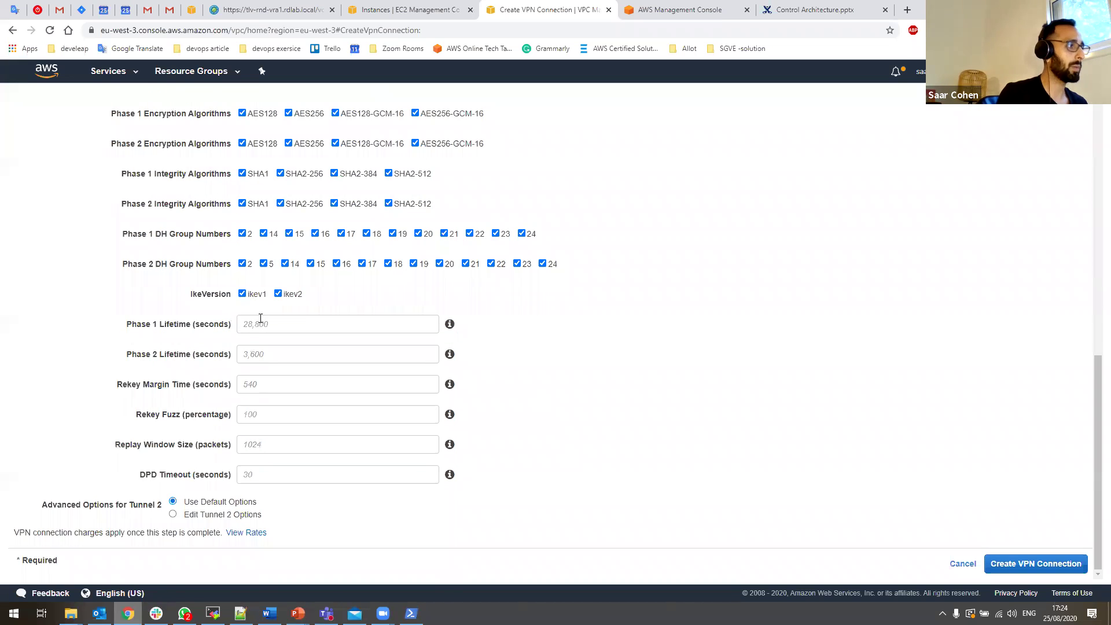
{"action": "left_click", "coordinate": [260, 320]}
{"action": "left_click", "coordinate": [260, 351]}
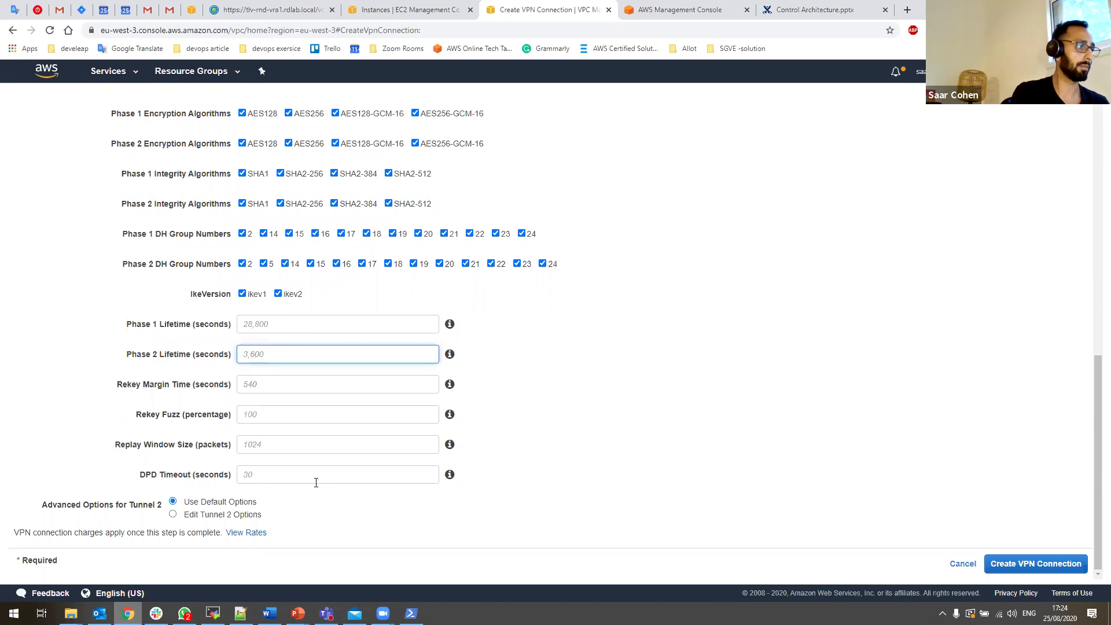
{"action": "scroll", "coordinate": [305, 330], "scroll_direction": "up", "scroll_amount": 2}
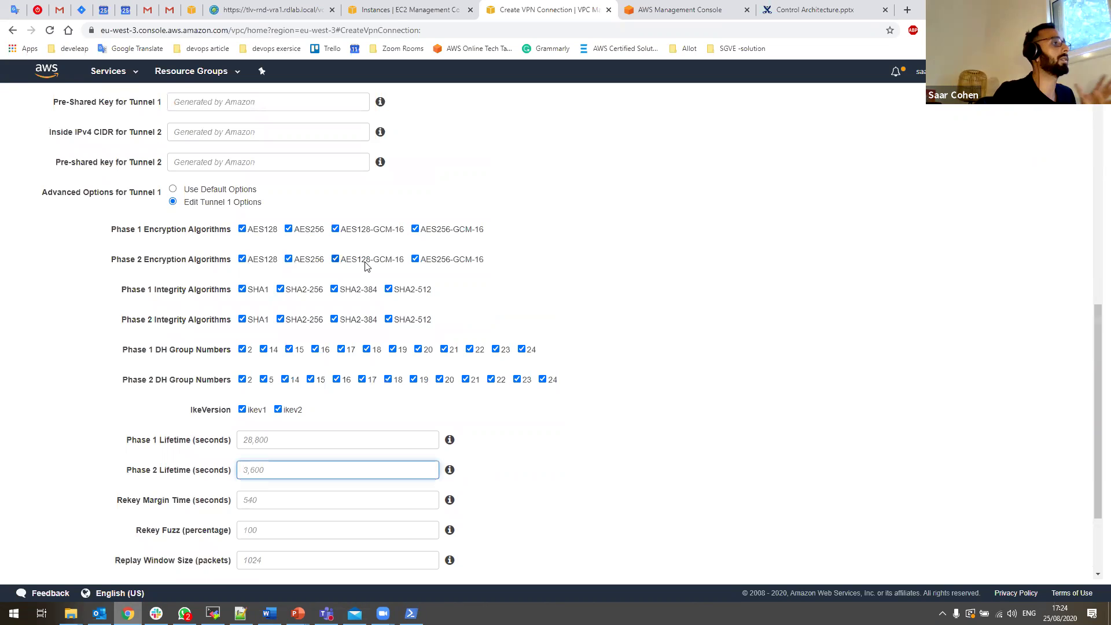
{"action": "scroll", "coordinate": [358, 282], "scroll_direction": "up", "scroll_amount": 2}
{"action": "left_click", "coordinate": [211, 218]}
{"action": "left_click", "coordinate": [880, 434]}
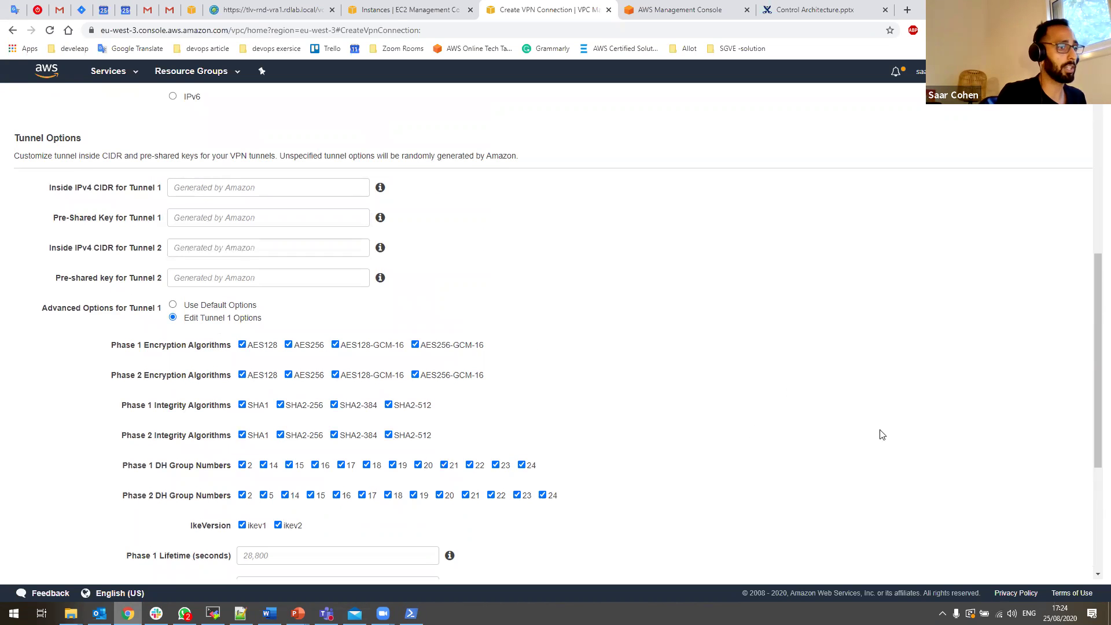
Step: Try entering a pre-shared key for Tunnel 1, and clear the field again
{"action": "scroll", "coordinate": [1076, 567], "scroll_direction": "up", "scroll_amount": 1}
{"action": "scroll", "coordinate": [1071, 565], "scroll_direction": "up", "scroll_amount": 1}
{"action": "left_click", "coordinate": [288, 273]}
{"action": "type", "text": "vs"}
{"action": "key", "text": "BackSpace"}
{"action": "key", "text": "BackSpace"}
{"action": "key", "text": "BackSpace"}
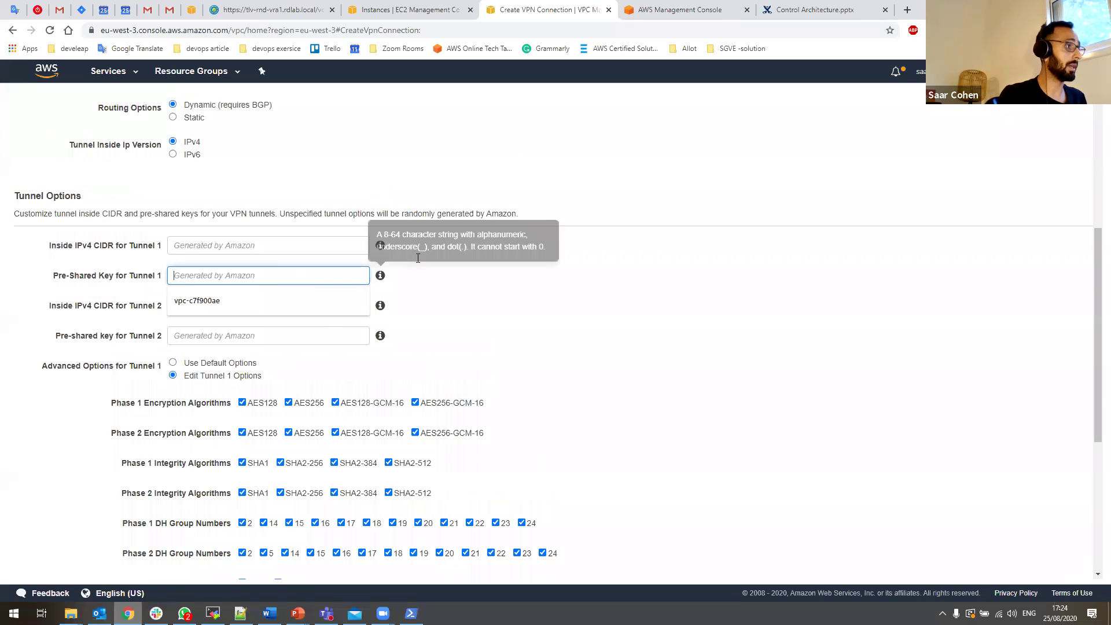
{"action": "left_click", "coordinate": [555, 308]}
Step: Review the rest of the VPN connection form and compare the static and dynamic routing options
{"action": "scroll", "coordinate": [446, 378], "scroll_direction": "down", "scroll_amount": 3}
{"action": "scroll", "coordinate": [446, 377], "scroll_direction": "up", "scroll_amount": 1}
{"action": "scroll", "coordinate": [446, 377], "scroll_direction": "down", "scroll_amount": 2}
{"action": "scroll", "coordinate": [446, 377], "scroll_direction": "up", "scroll_amount": 4}
{"action": "scroll", "coordinate": [971, 469], "scroll_direction": "up", "scroll_amount": 4}
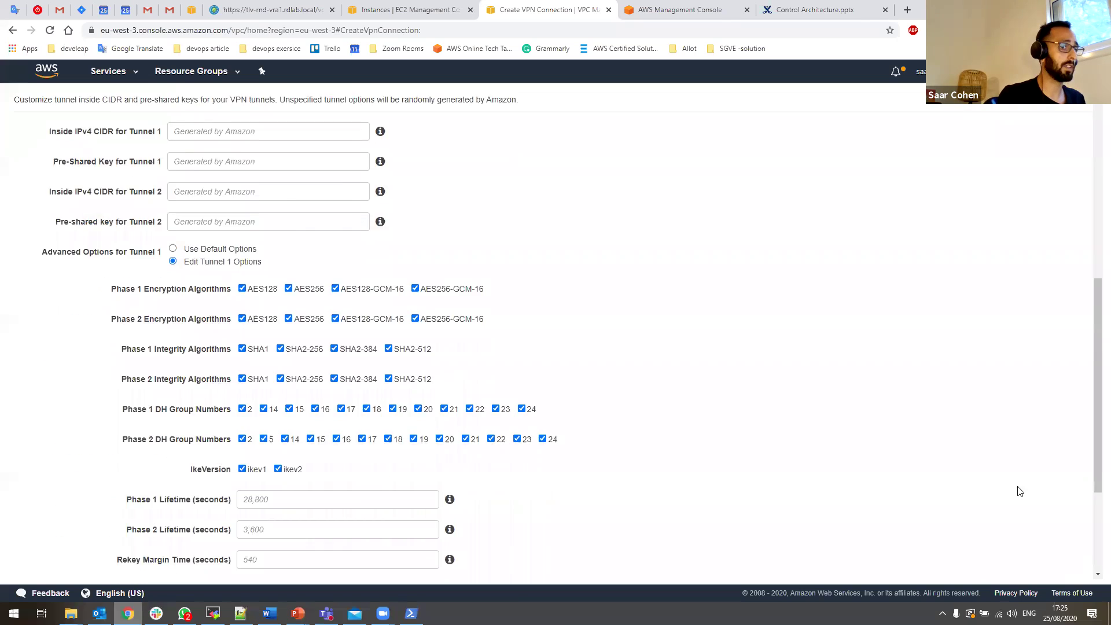
{"action": "scroll", "coordinate": [971, 469], "scroll_direction": "down", "scroll_amount": 8}
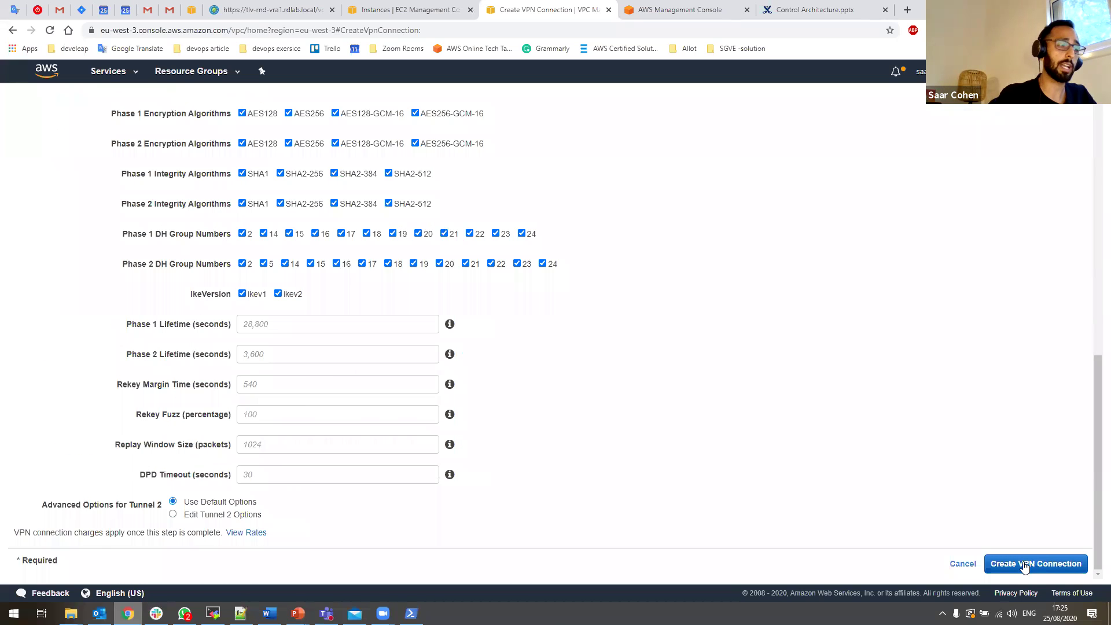
{"action": "left_click", "coordinate": [1023, 567]}
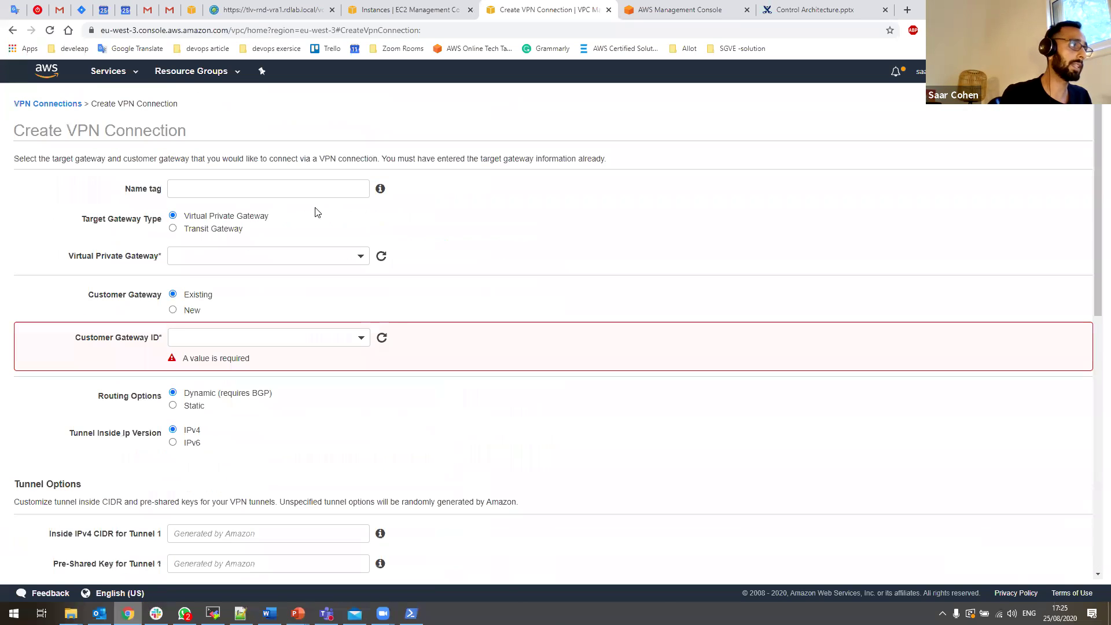
{"action": "left_click", "coordinate": [194, 405]}
{"action": "left_click", "coordinate": [195, 394]}
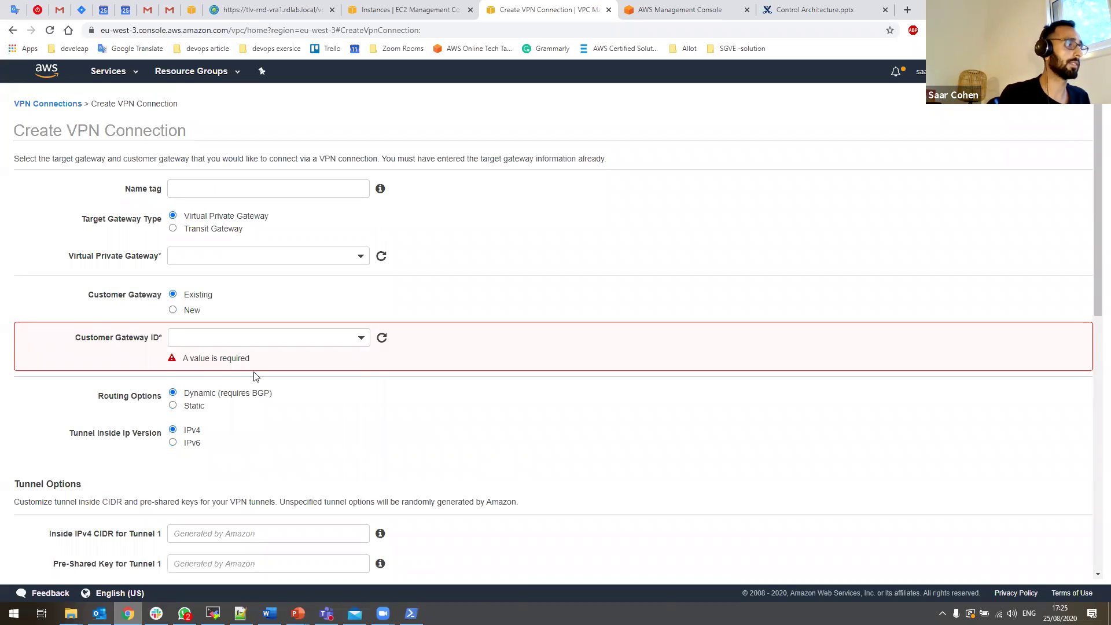
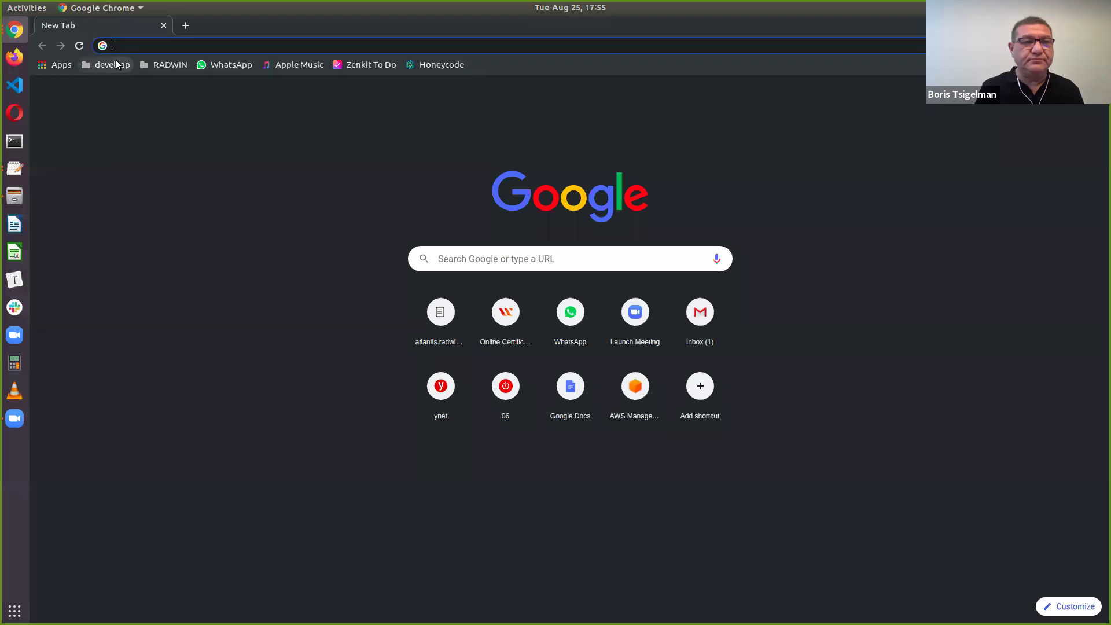
Step: Open the AWS Management Console, go to the S3 service and start creating a bucket
{"action": "left_click", "coordinate": [134, 112]}
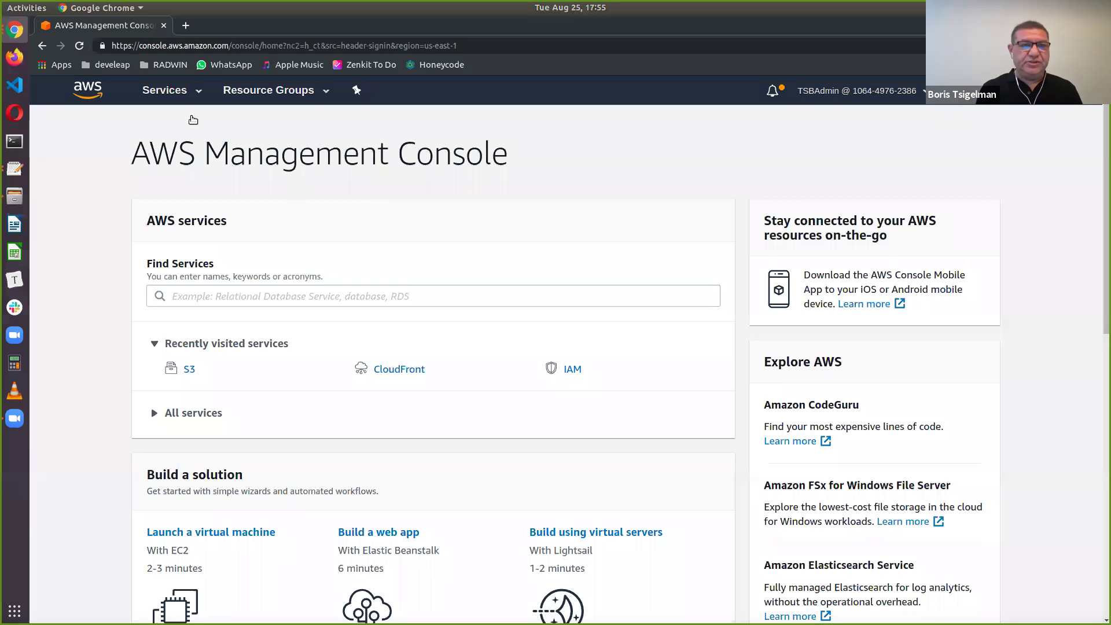
{"action": "left_click", "coordinate": [189, 91]}
{"action": "type", "text": "s3"}
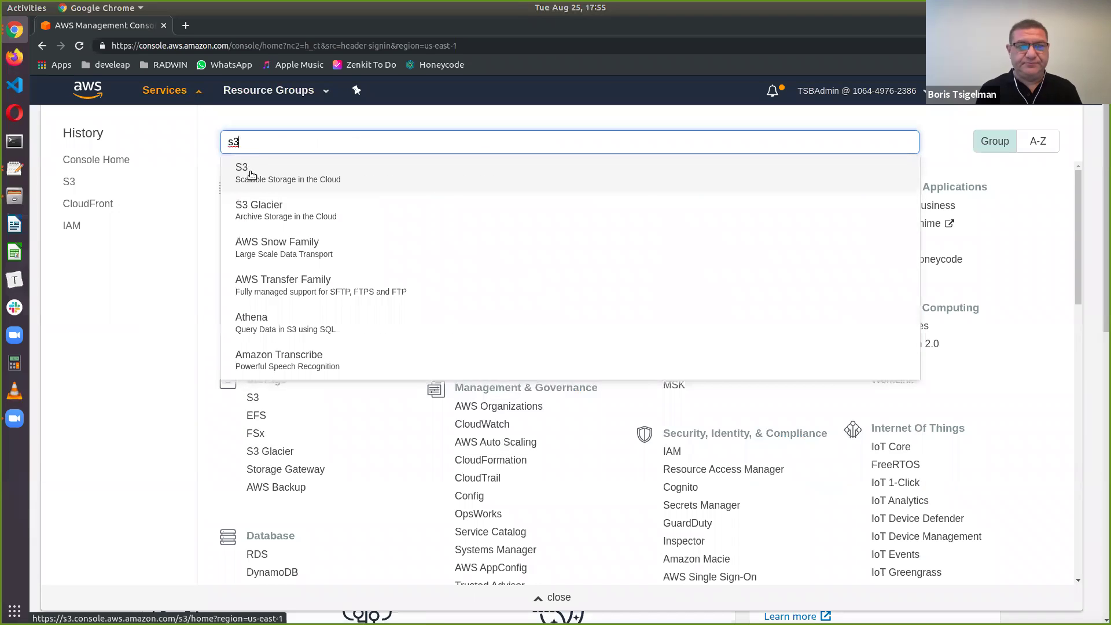
{"action": "left_click", "coordinate": [250, 171]}
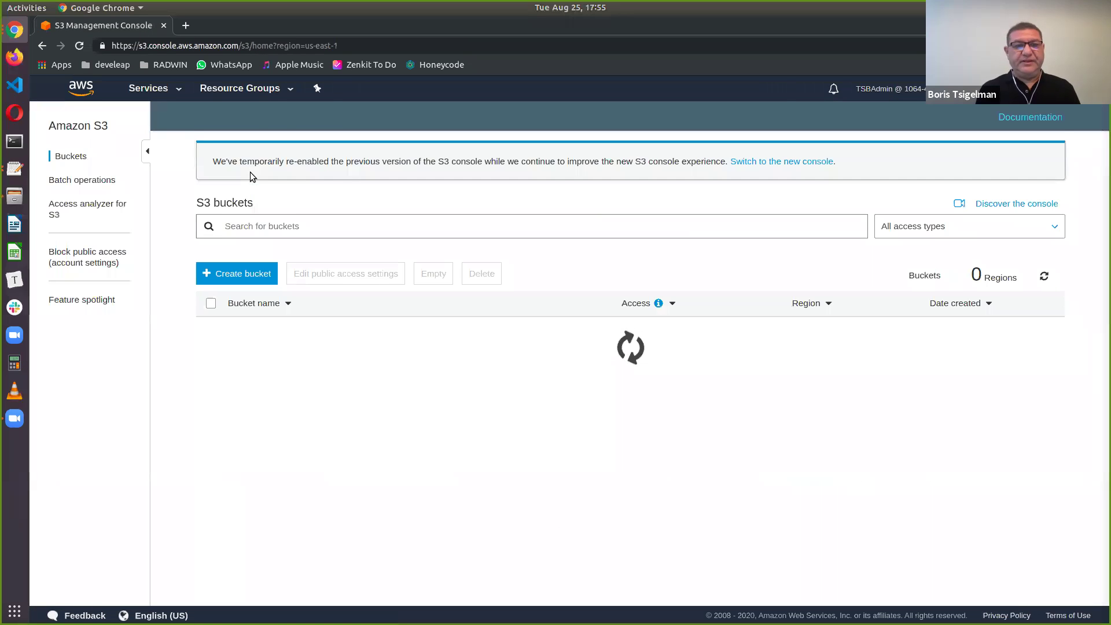
{"action": "left_click", "coordinate": [242, 274]}
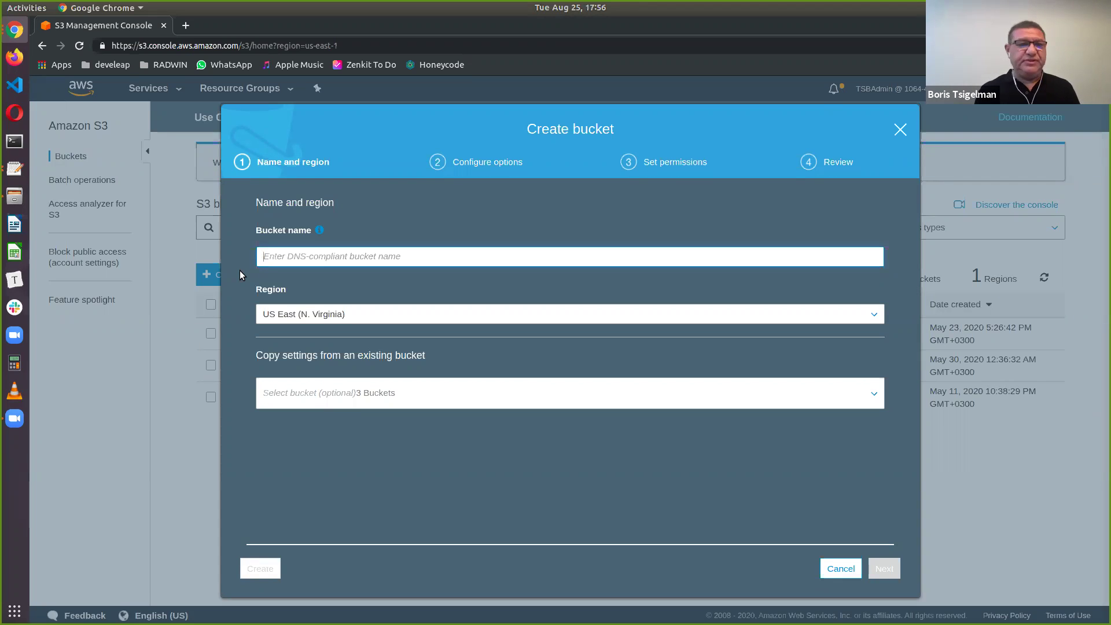
Step: Name the new bucket aws-demo1-bucket-20200825, copying the name from demo_text_2.txt in the text editor
{"action": "left_click", "coordinate": [14, 171]}
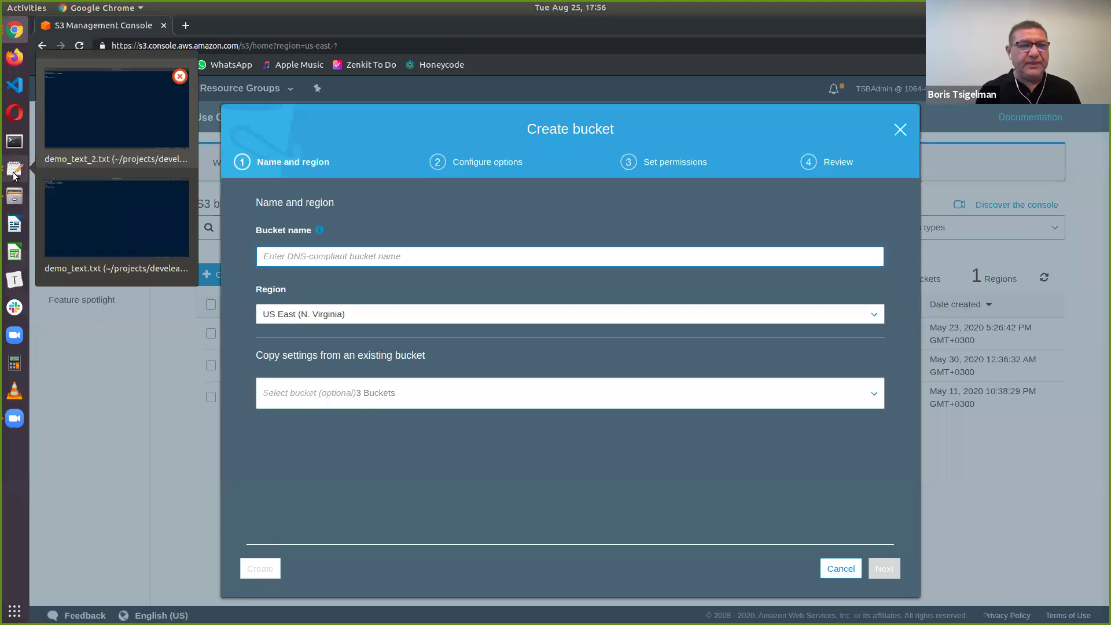
{"action": "left_click", "coordinate": [94, 117]}
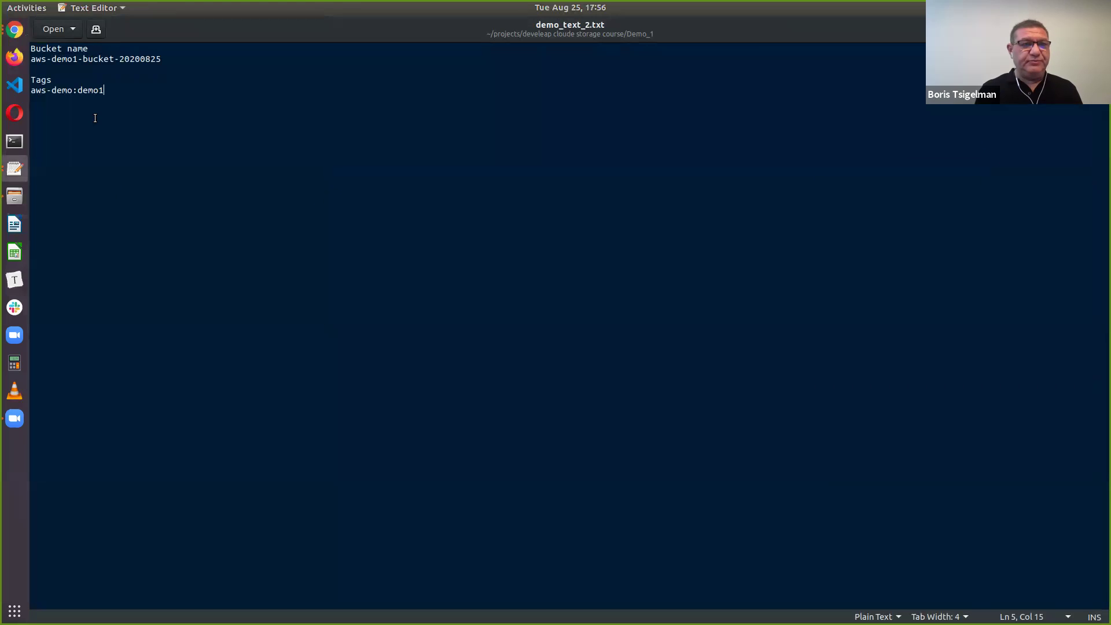
{"action": "left_click", "coordinate": [32, 60]}
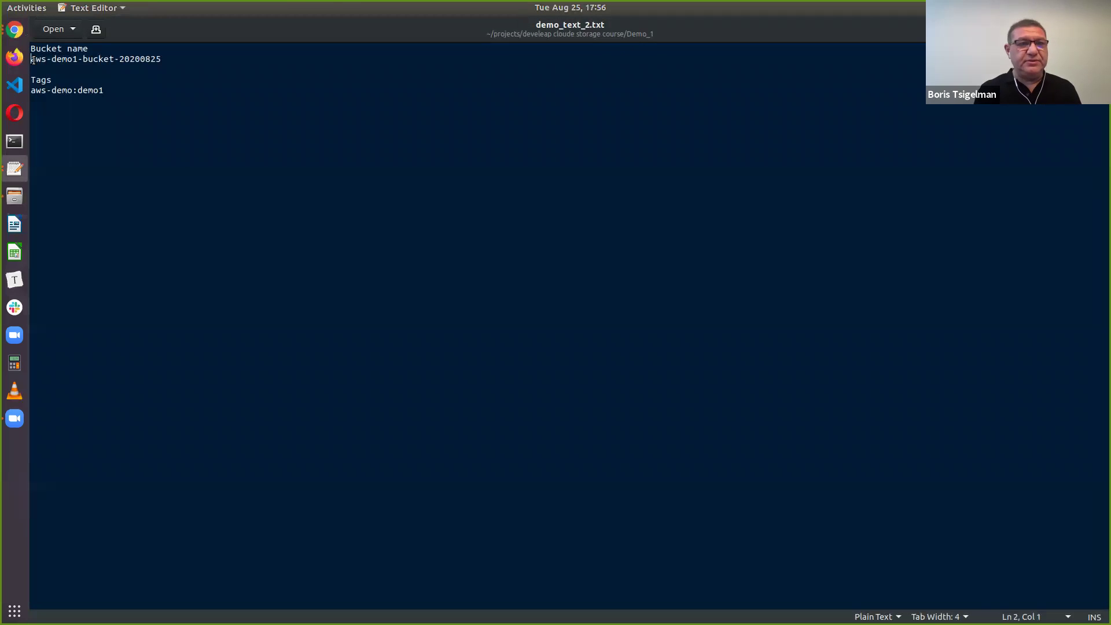
{"action": "key", "text": "shift+Right"}
{"action": "key", "text": "shift+Right"}
{"action": "key", "text": "shift+Right"}
{"action": "key", "text": "shift+Right"}
{"action": "key", "text": "shift+Right"}
{"action": "key", "text": "shift+Right"}
{"action": "key", "text": "shift+Right"}
{"action": "key", "text": "shift+Right"}
{"action": "key", "text": "shift+Right"}
{"action": "key", "text": "shift+Right"}
{"action": "key", "text": "shift+Right"}
{"action": "key", "text": "shift+Right"}
{"action": "key", "text": "shift+Right"}
{"action": "key", "text": "shift+Right"}
{"action": "key", "text": "shift+Right"}
{"action": "key", "text": "shift+Right"}
{"action": "key", "text": "shift+Right"}
{"action": "key", "text": "shift+Right"}
{"action": "key", "text": "shift+Right"}
{"action": "key", "text": "shift+Right"}
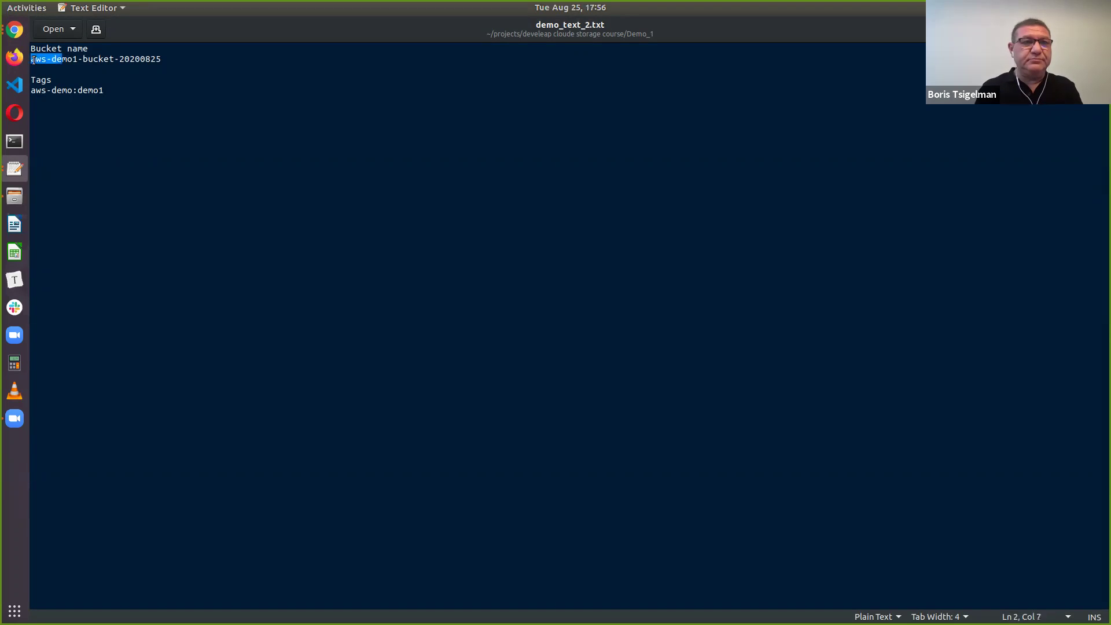
{"action": "key", "text": "shift+Right"}
{"action": "key", "text": "shift+Right"}
{"action": "key", "text": "ctrl+c"}
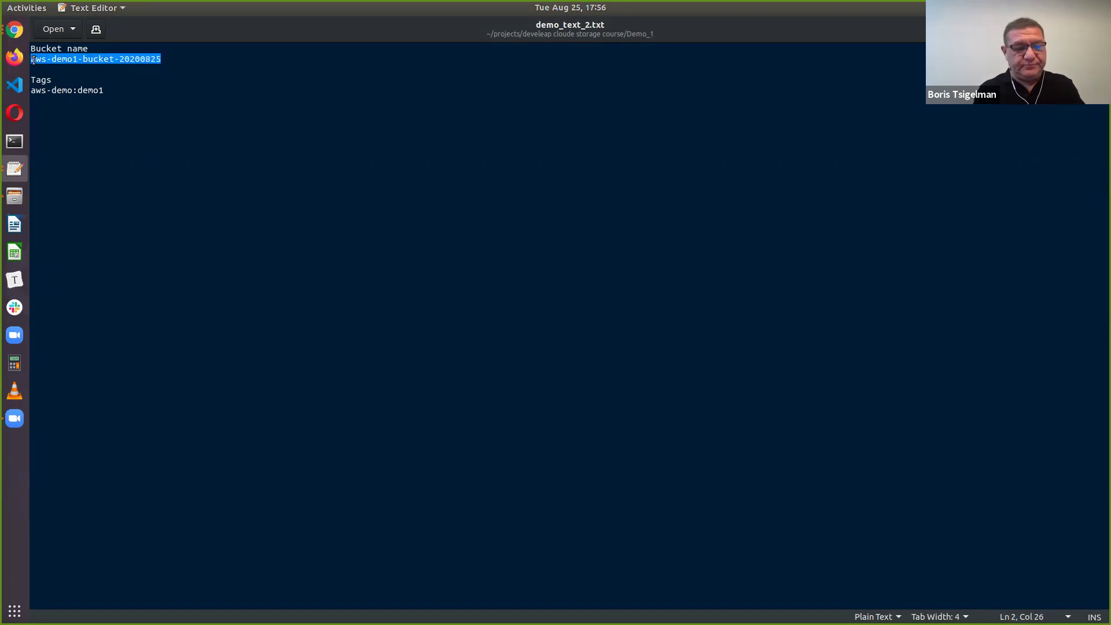
{"action": "key", "text": "alt+Tab"}
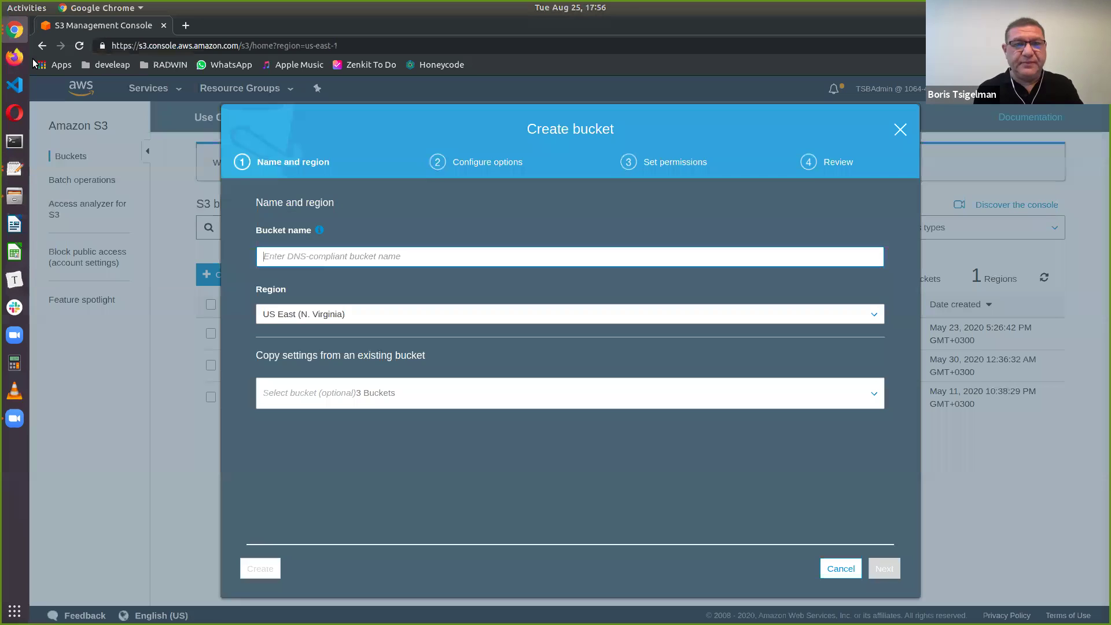
{"action": "key", "text": "ctrl+v"}
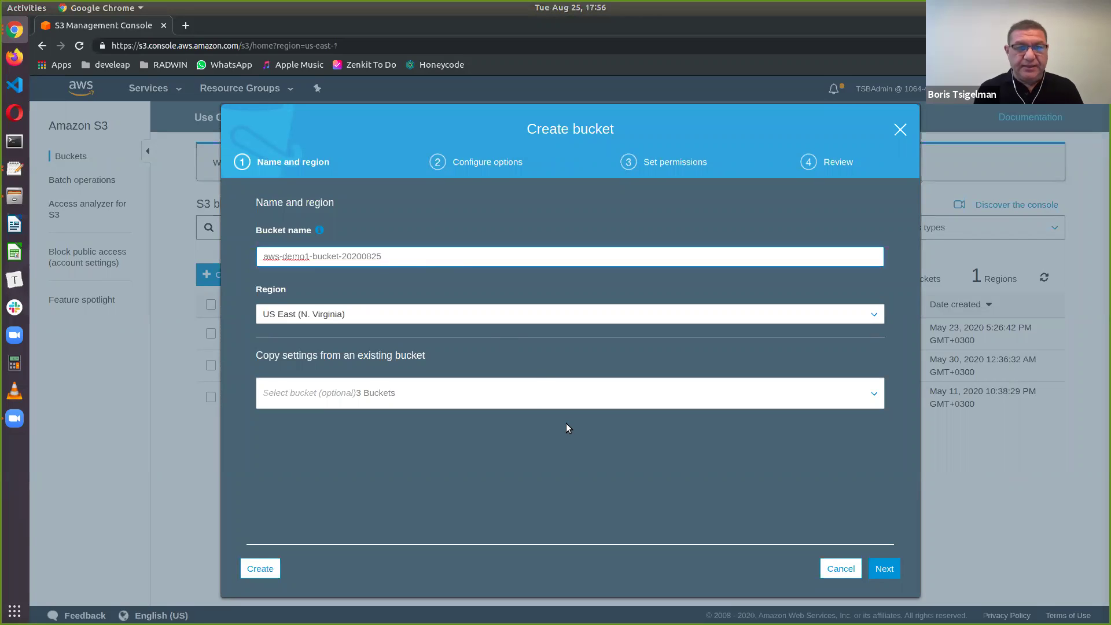
Step: Check the existing buckets offered for copying settings, and enable versioning for the new bucket
{"action": "left_click", "coordinate": [473, 397]}
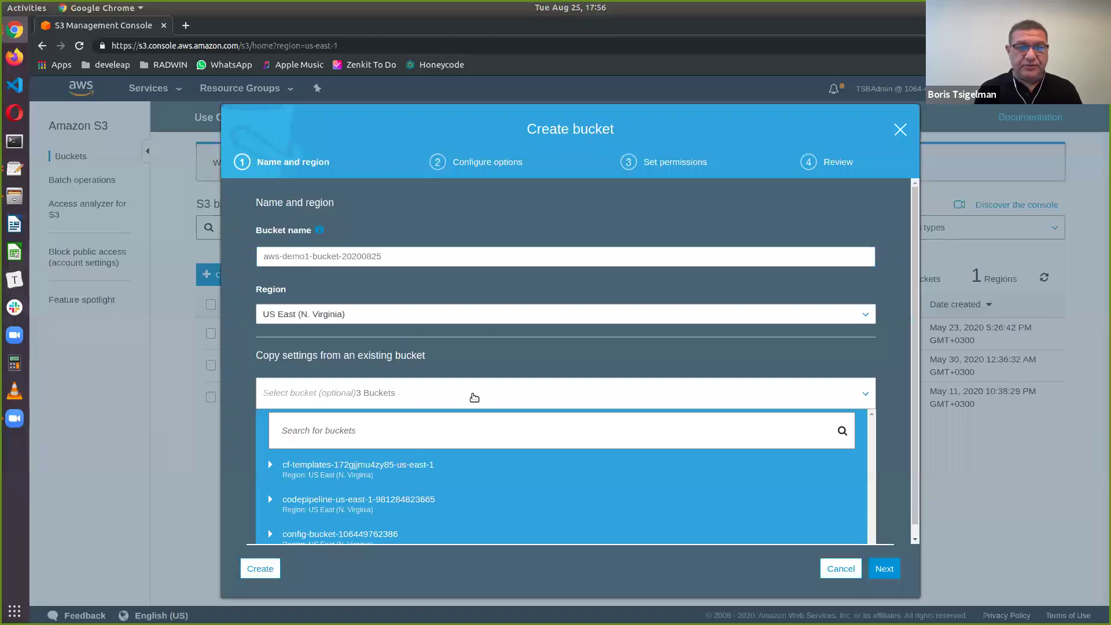
{"action": "left_click", "coordinate": [473, 397]}
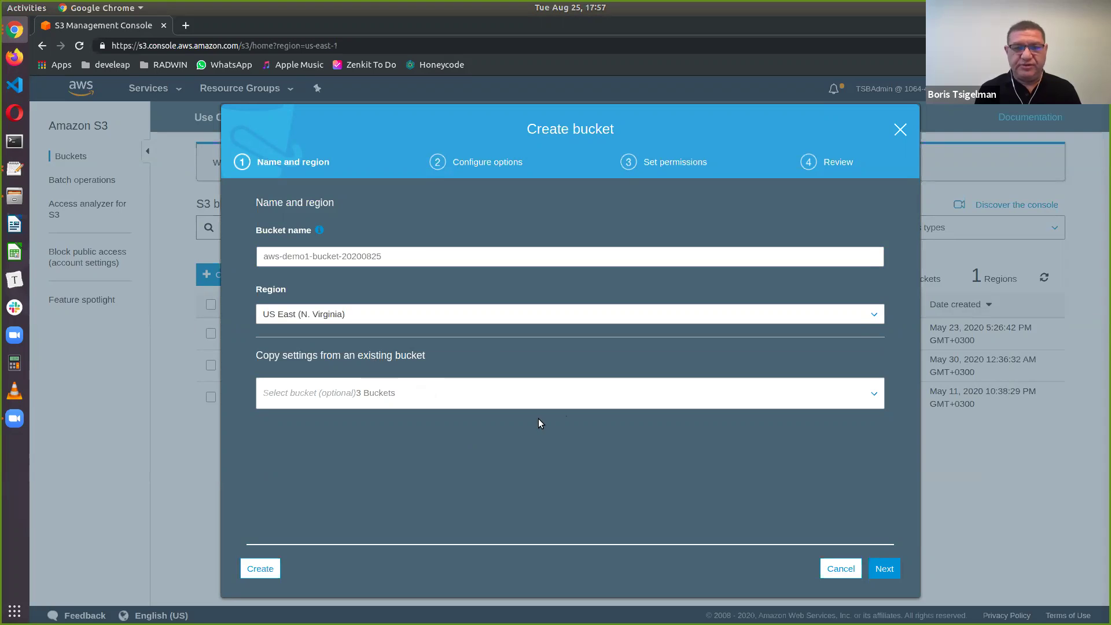
{"action": "left_click", "coordinate": [889, 568]}
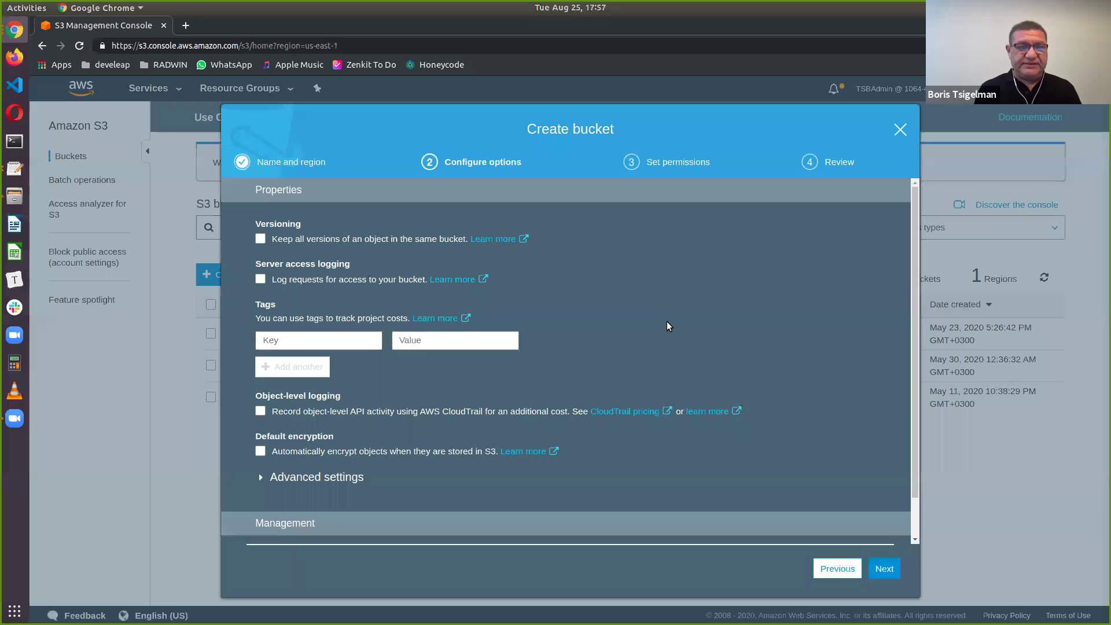
{"action": "left_click", "coordinate": [260, 239]}
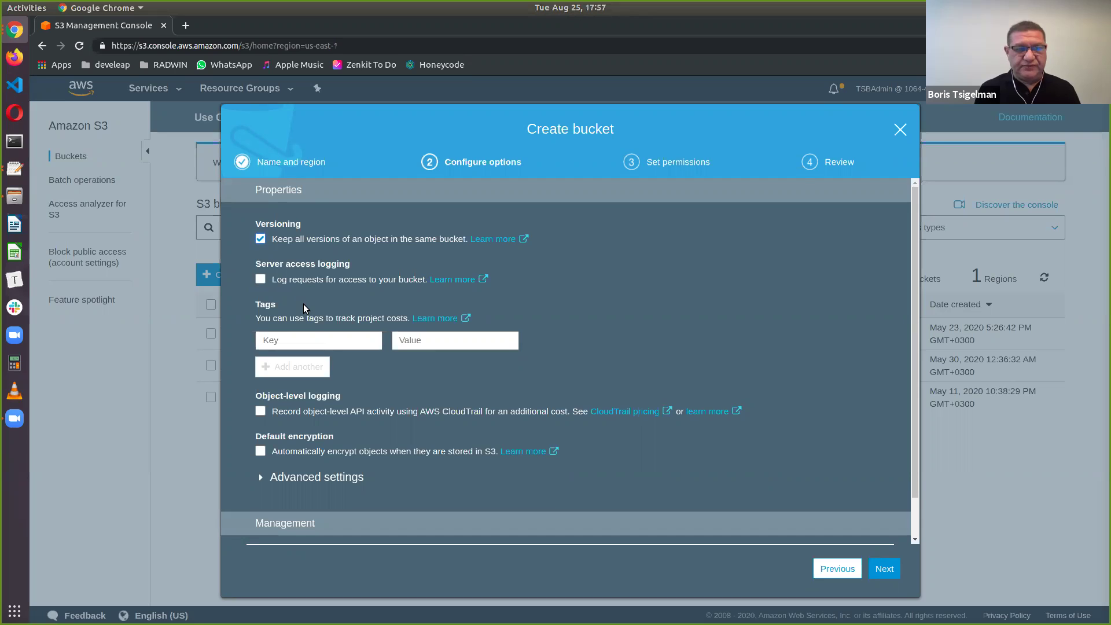
Step: Add the bucket tag aws-demo with the value demo1, copying the key from demo_text_2.txt, and enable default encryption
{"action": "left_click", "coordinate": [292, 339]}
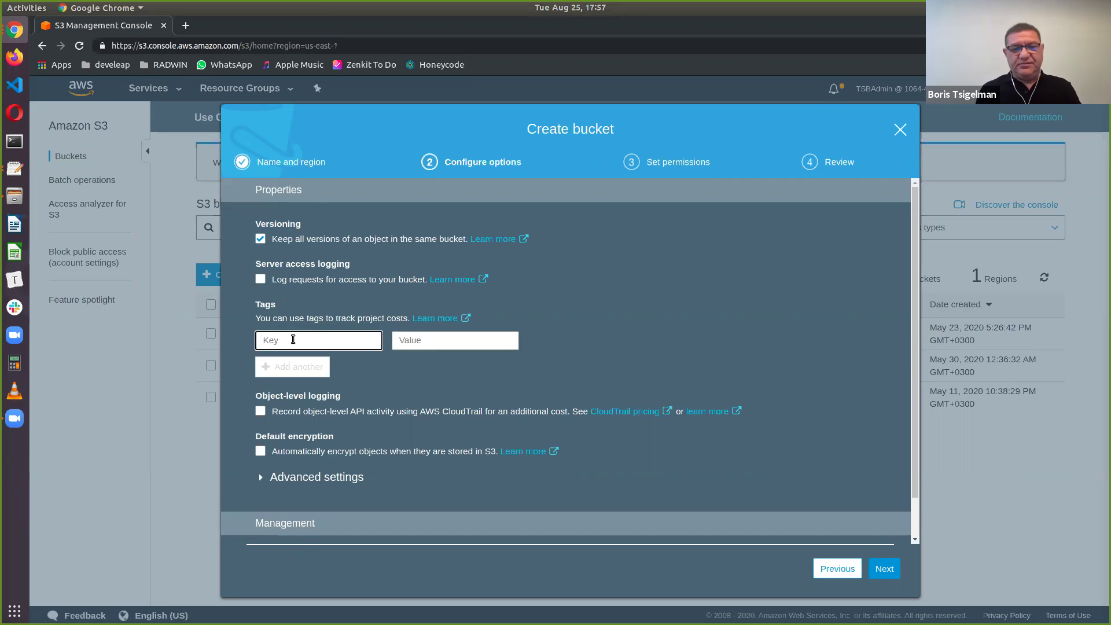
{"action": "key", "text": "alt+Tab"}
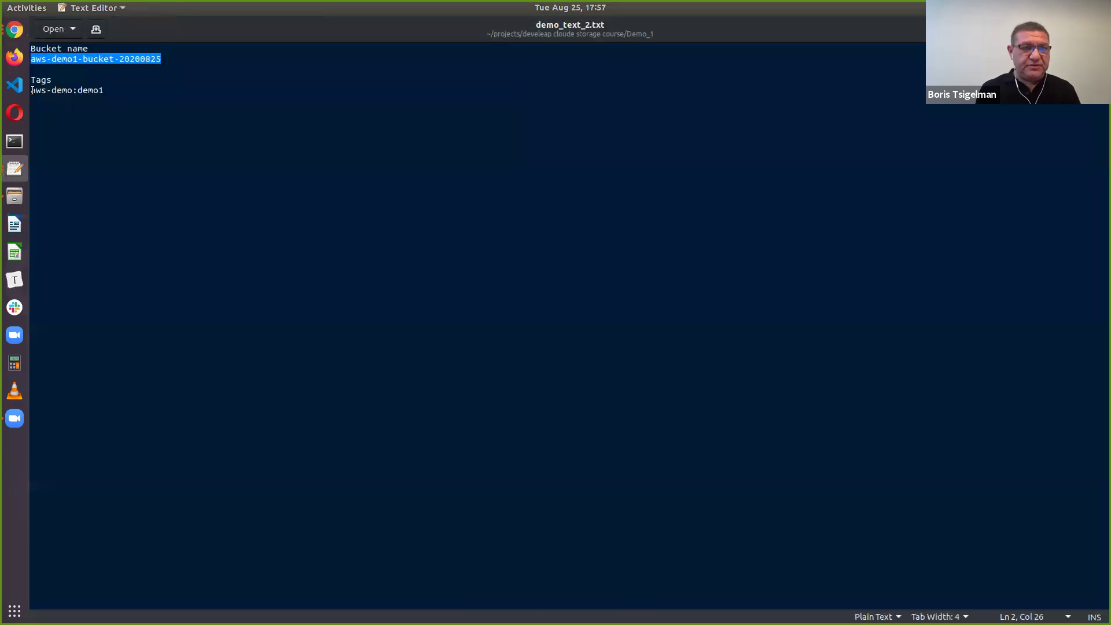
{"action": "left_click_drag", "start_coordinate": [32, 90], "coordinate": [72, 93]}
{"action": "key", "text": "ctrl+c"}
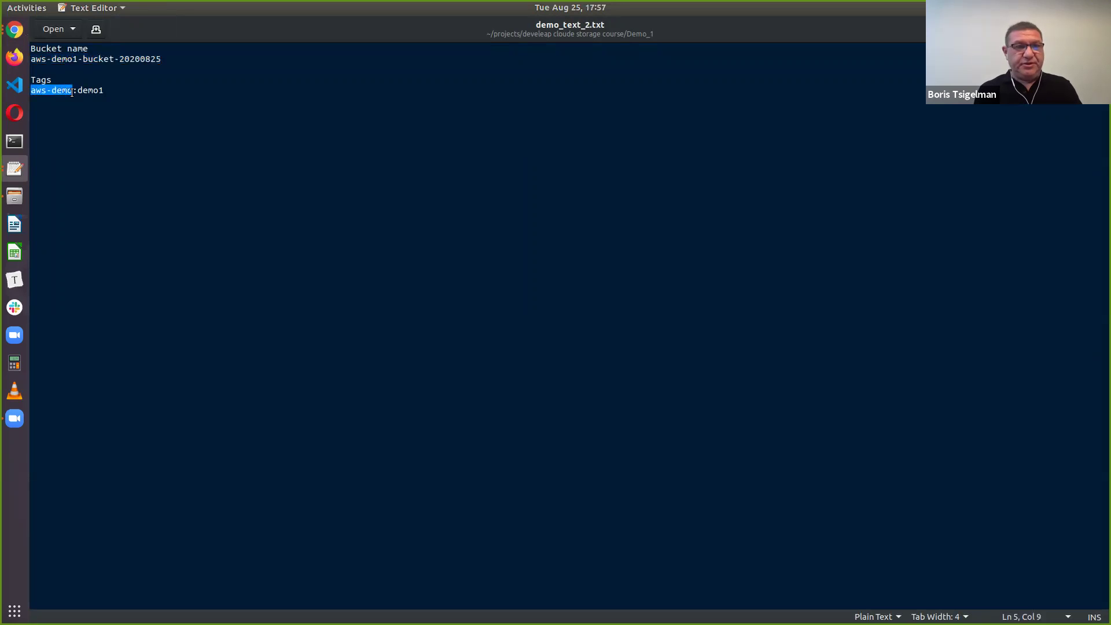
{"action": "key", "text": "alt+Tab"}
{"action": "key", "text": "ctrl+v"}
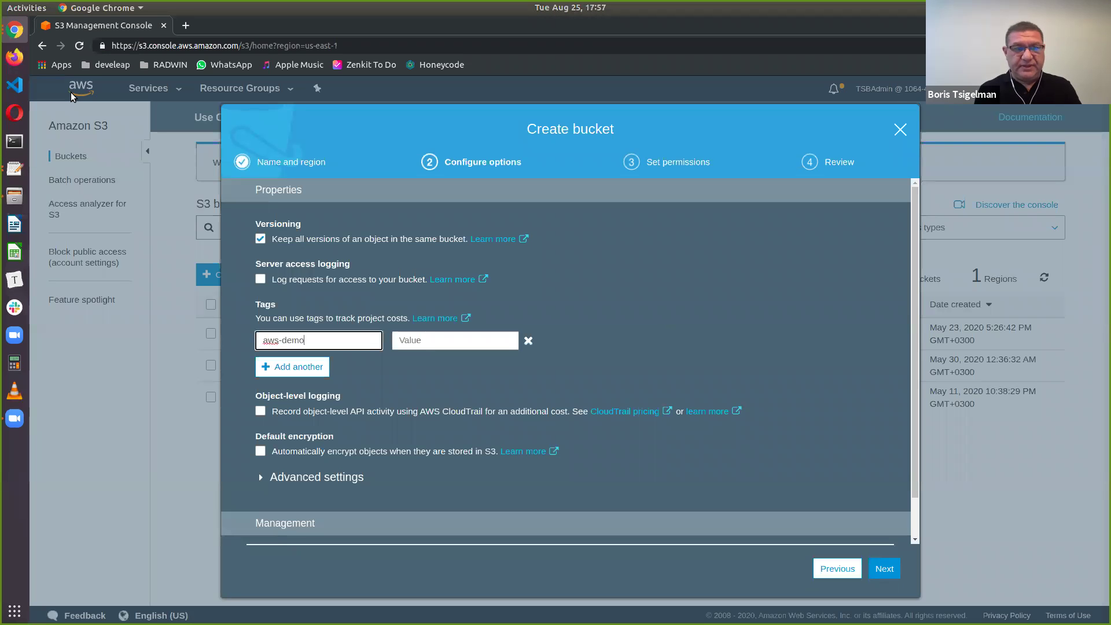
{"action": "left_click", "coordinate": [427, 341]}
{"action": "type", "text": "demo"}
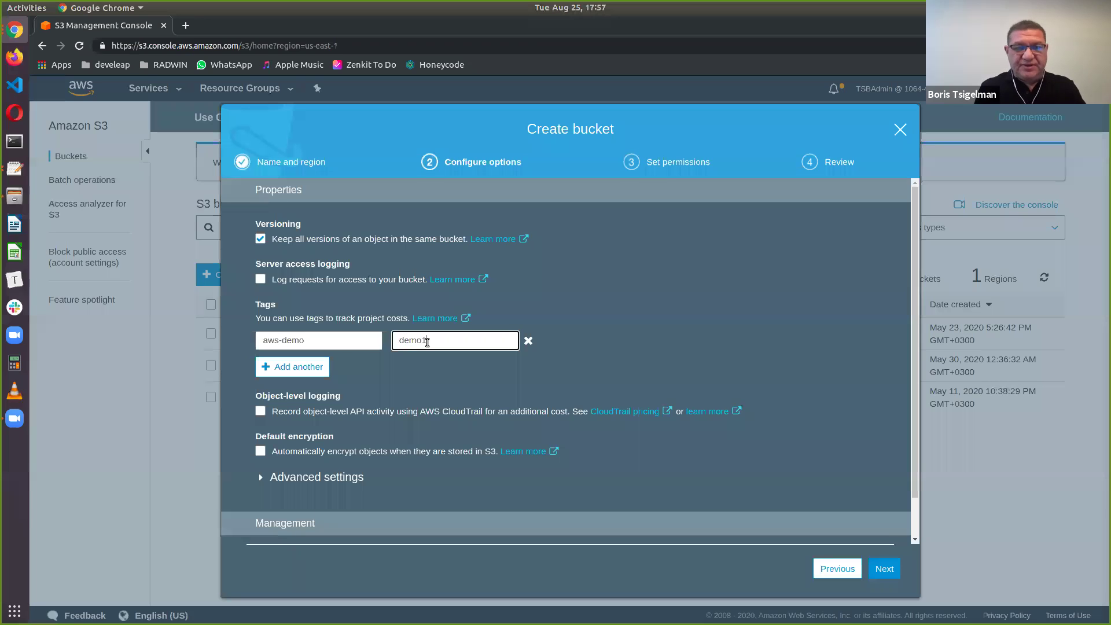
{"action": "type", "text": "1"}
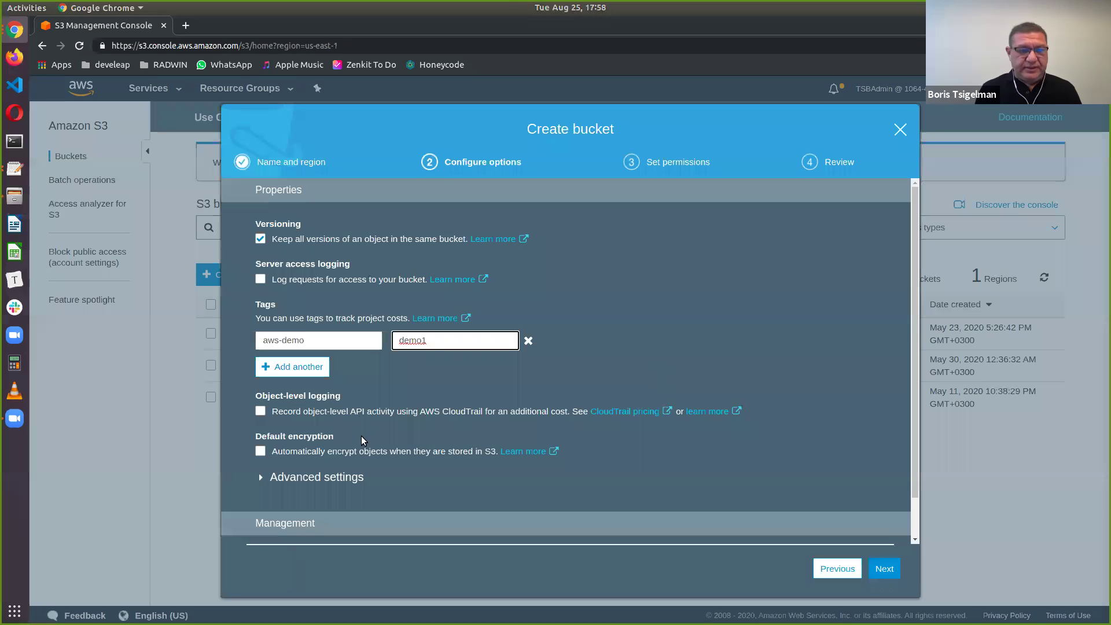
{"action": "left_click", "coordinate": [260, 451]}
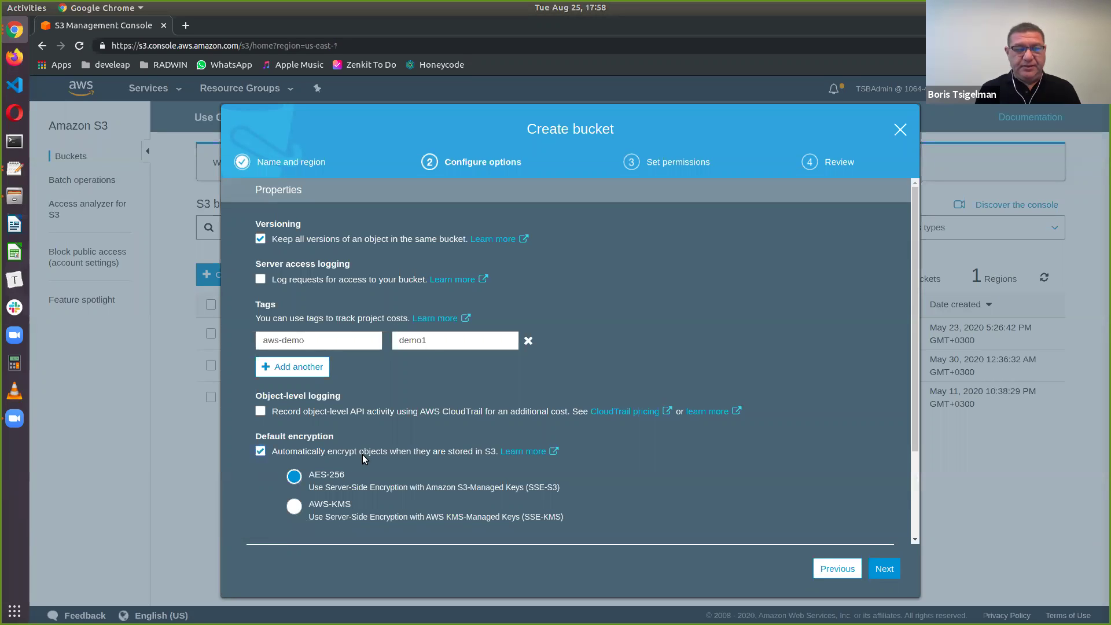
Step: Keep AES-256 encryption and blocking of all public access, review the settings and create the bucket
{"action": "scroll", "coordinate": [424, 467], "scroll_direction": "down", "scroll_amount": 3}
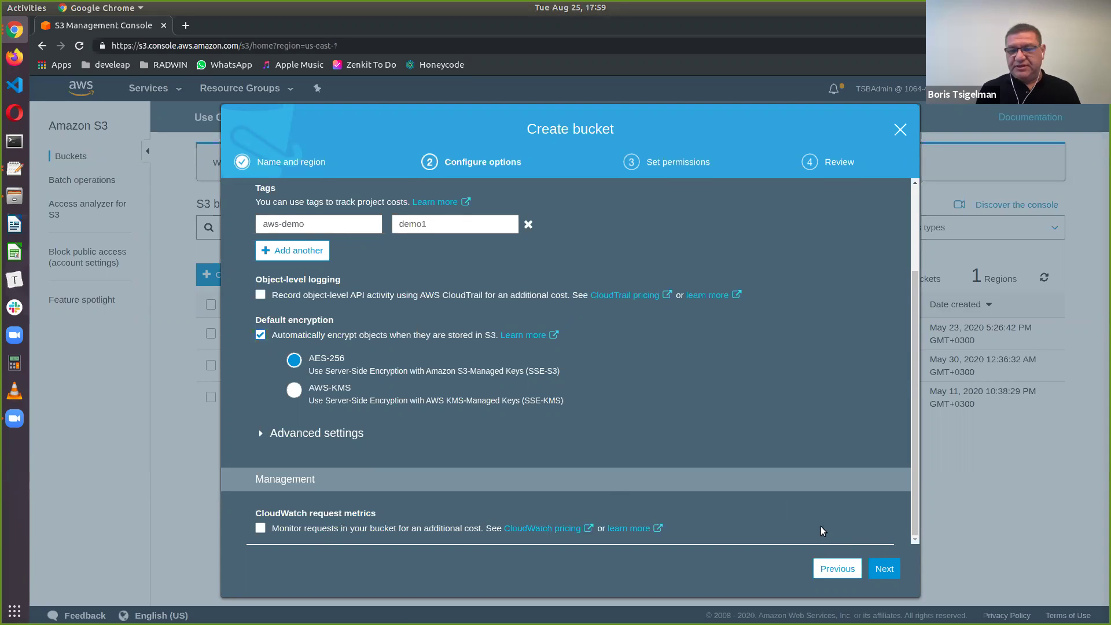
{"action": "left_click", "coordinate": [885, 569]}
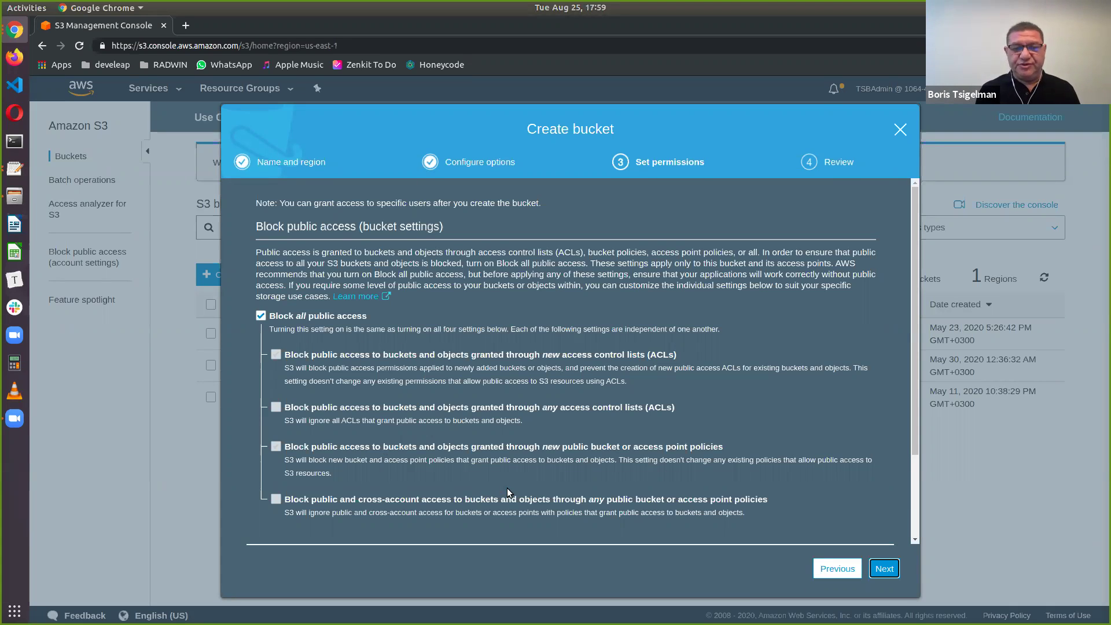
{"action": "left_click", "coordinate": [885, 568]}
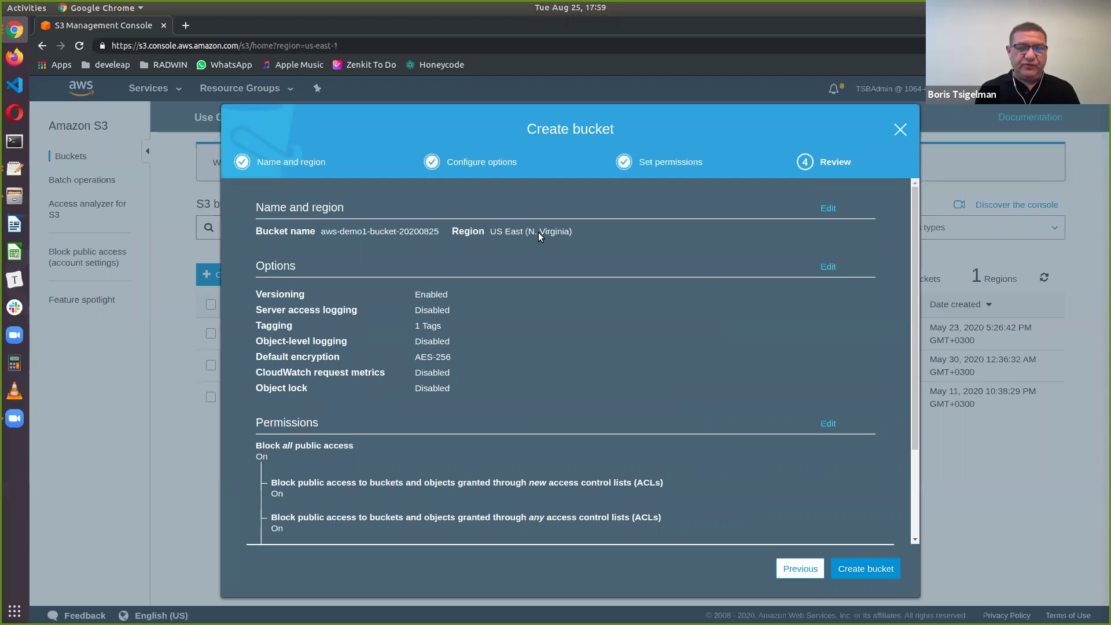
{"action": "scroll", "coordinate": [569, 350], "scroll_direction": "down", "scroll_amount": 2}
{"action": "scroll", "coordinate": [569, 350], "scroll_direction": "up", "scroll_amount": 2}
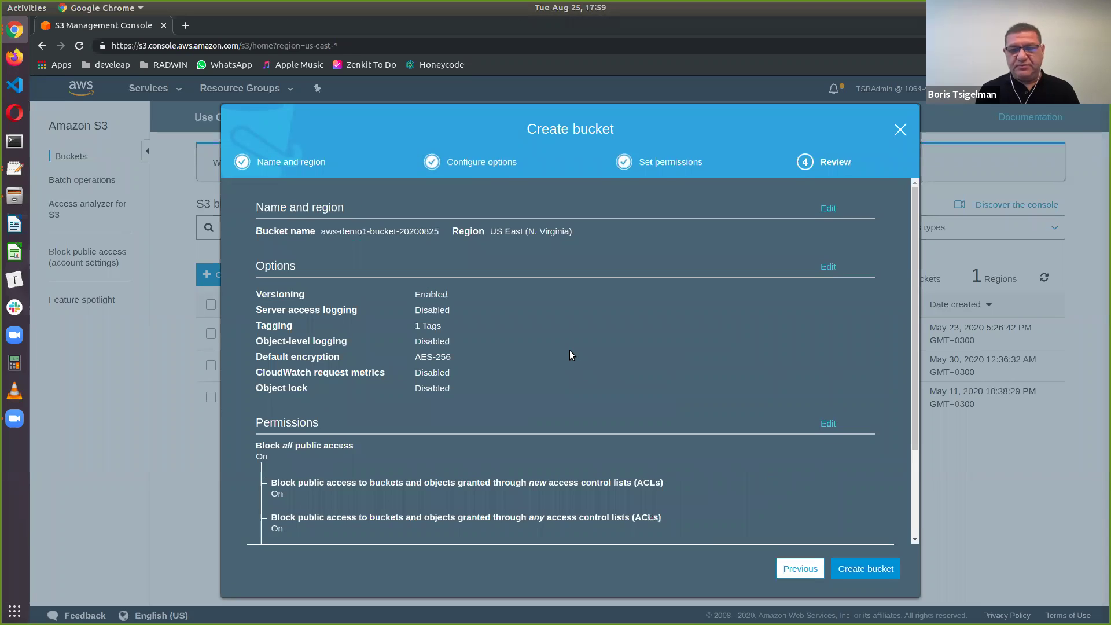
{"action": "left_click", "coordinate": [862, 567]}
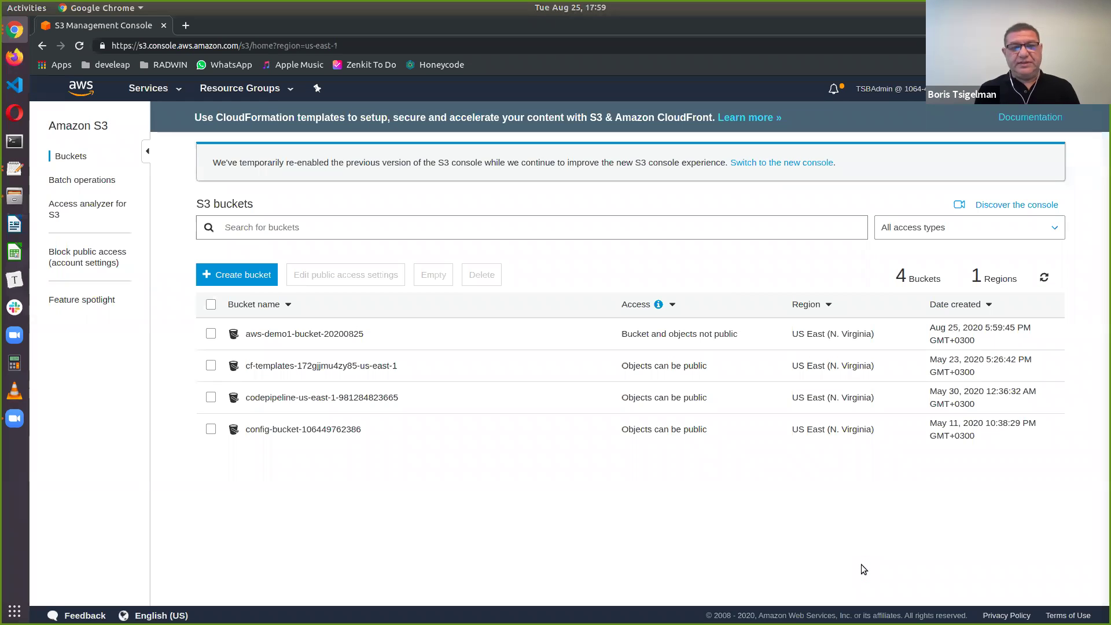
Step: Open aws-demo1-bucket-20200825 and examine its overview, properties, permissions, lifecycle management and access points
{"action": "left_click", "coordinate": [329, 334]}
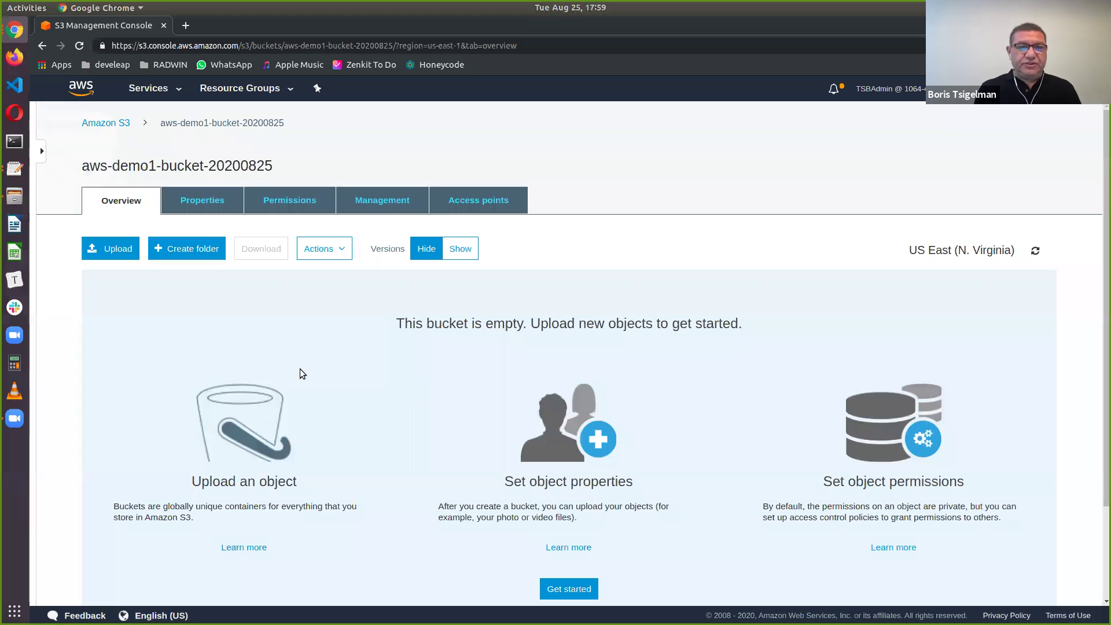
{"action": "scroll", "coordinate": [300, 373], "scroll_direction": "down", "scroll_amount": 1}
{"action": "scroll", "coordinate": [299, 369], "scroll_direction": "up", "scroll_amount": 1}
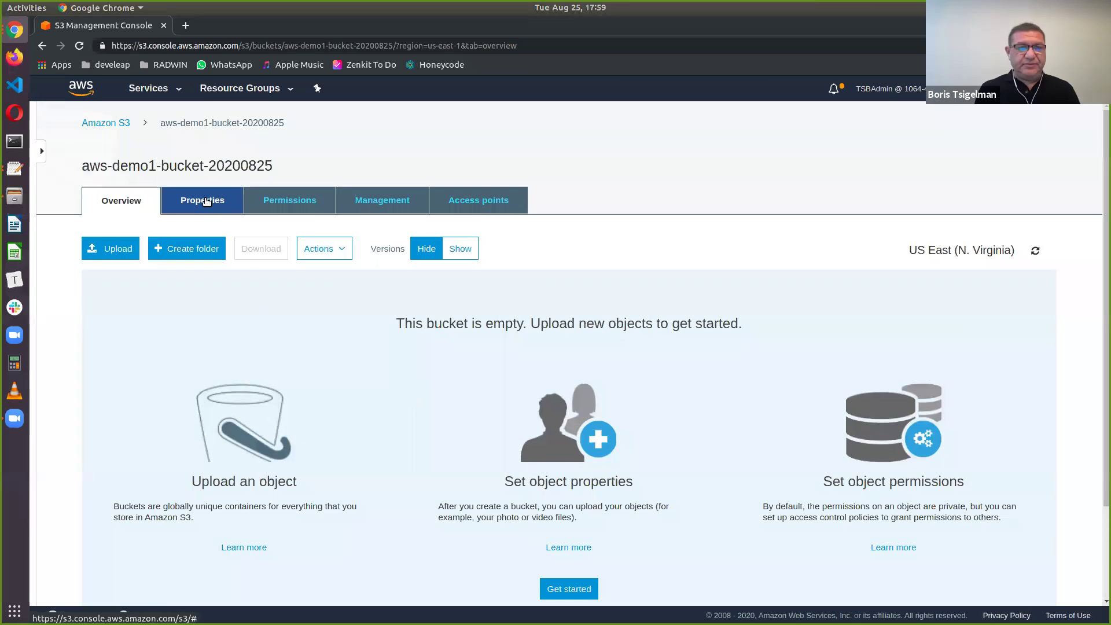
{"action": "left_click", "coordinate": [206, 200]}
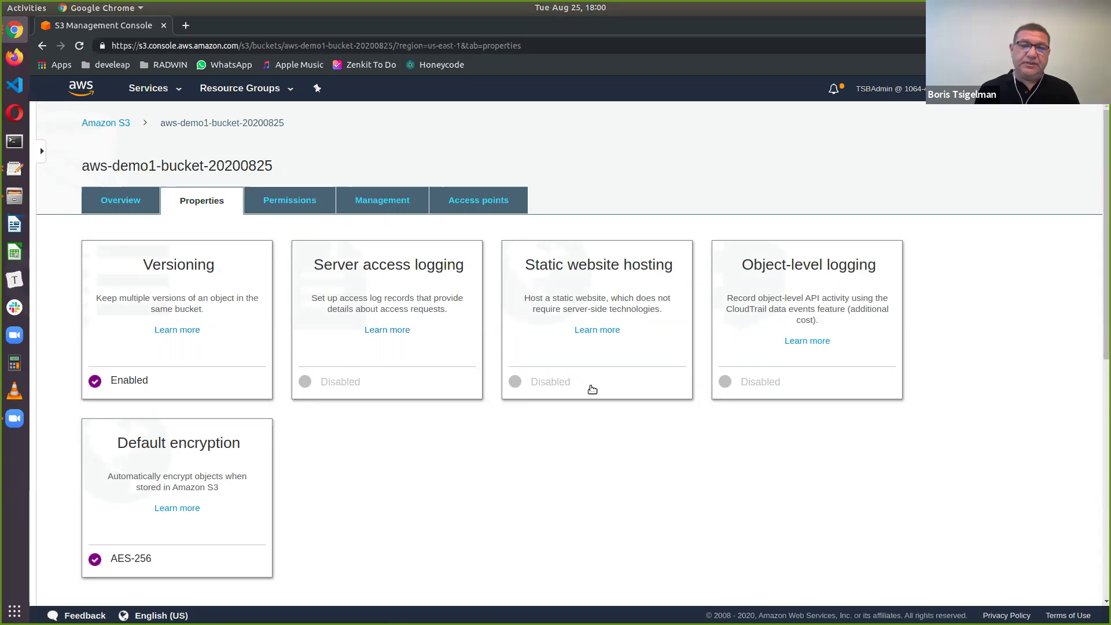
{"action": "left_click", "coordinate": [298, 200]}
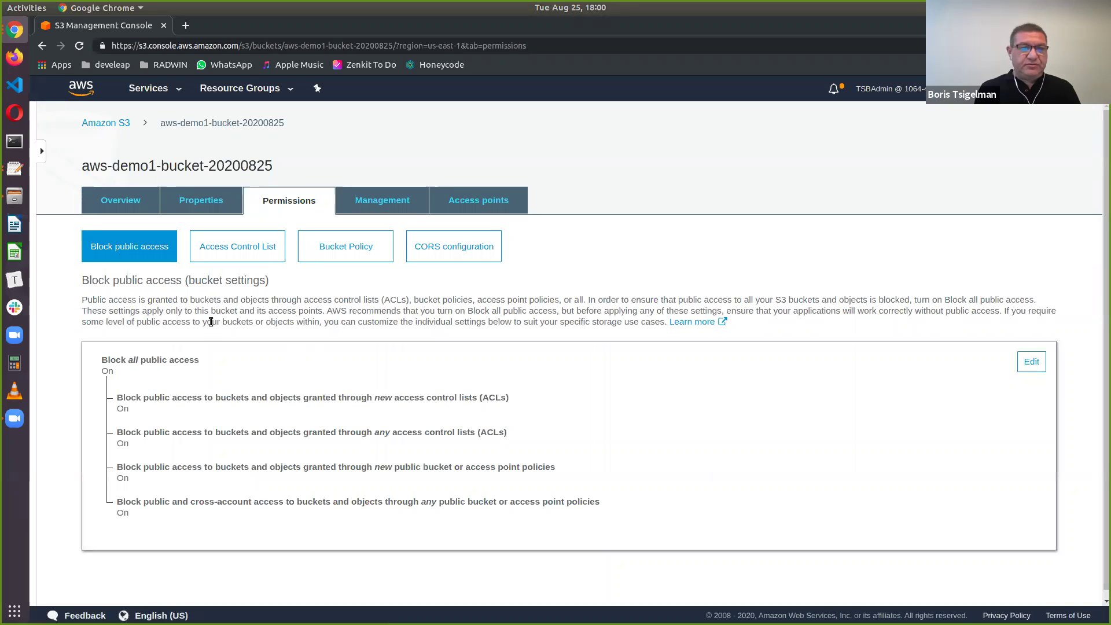
{"action": "left_click", "coordinate": [381, 200]}
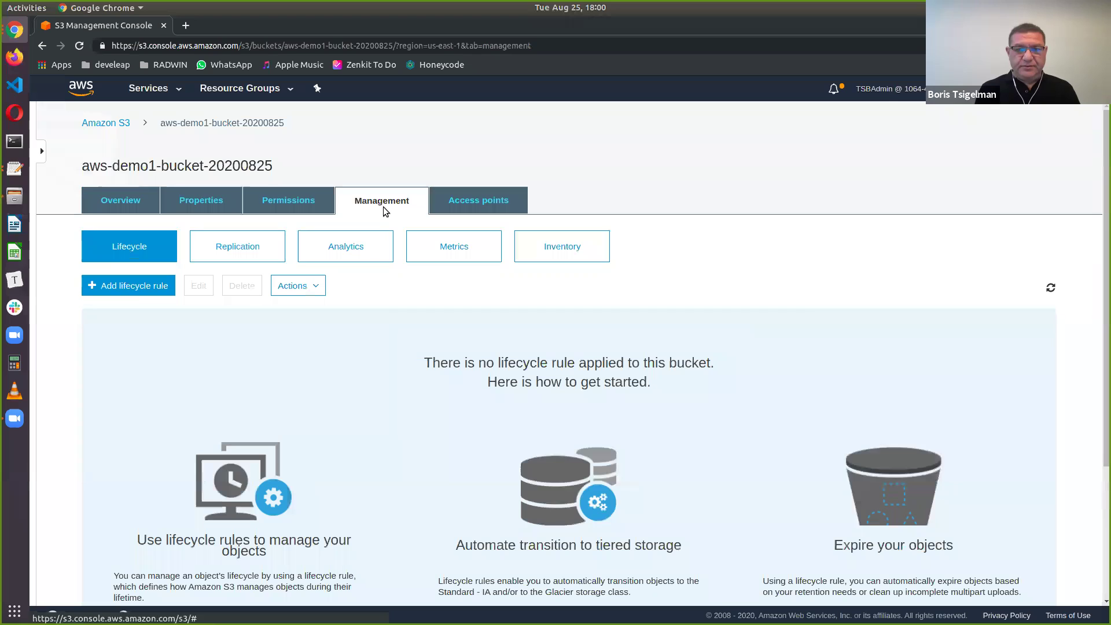
{"action": "scroll", "coordinate": [393, 415], "scroll_direction": "down", "scroll_amount": 3}
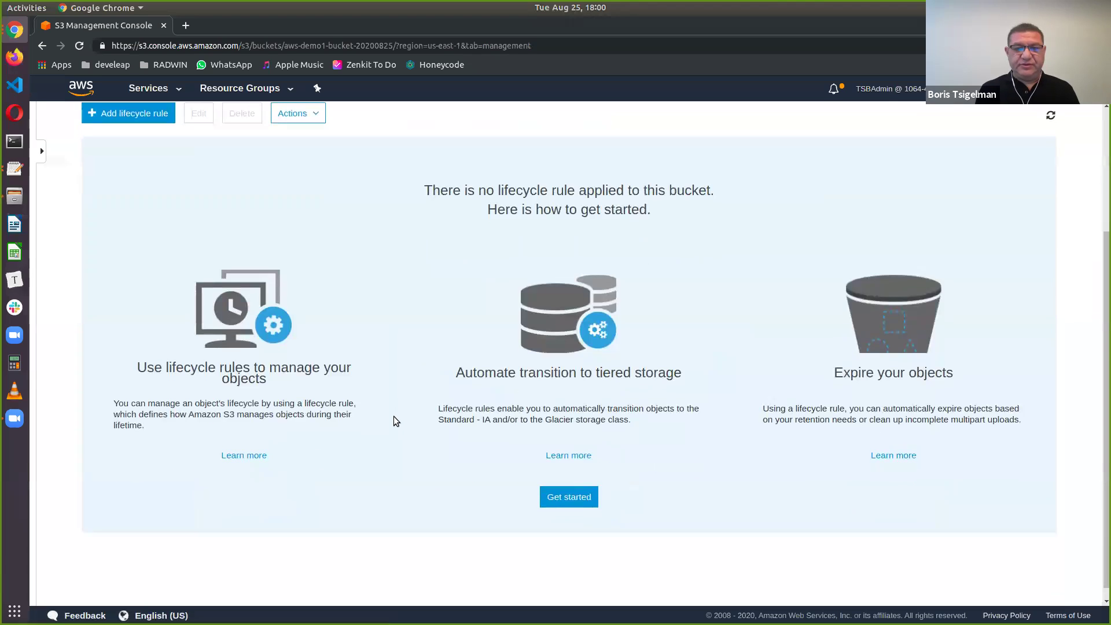
{"action": "scroll", "coordinate": [394, 415], "scroll_direction": "up", "scroll_amount": 3}
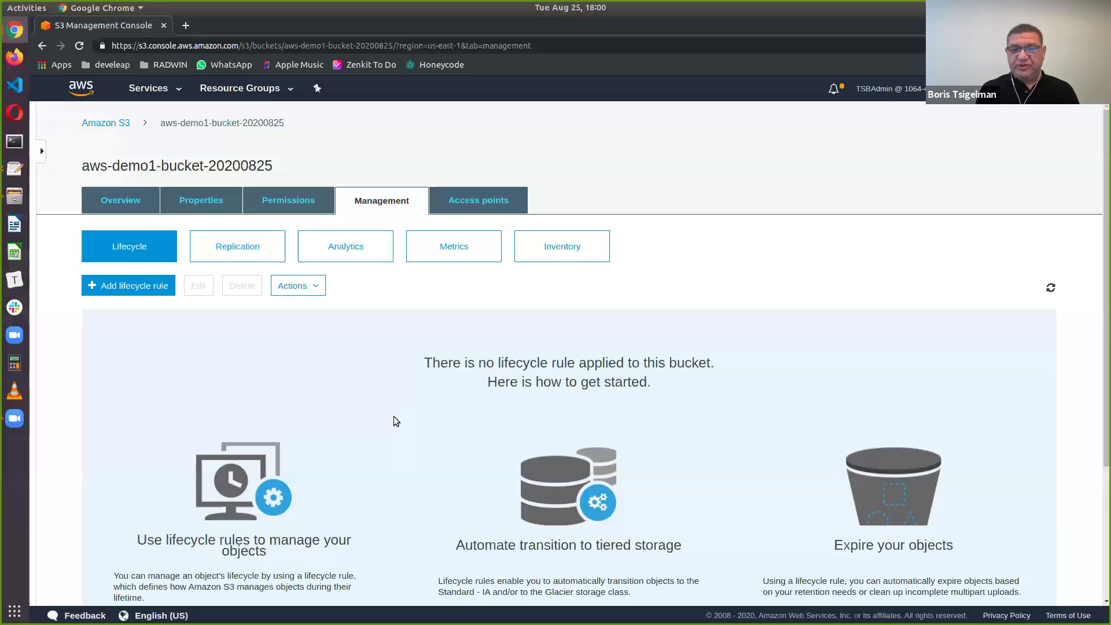
{"action": "scroll", "coordinate": [393, 415], "scroll_direction": "down", "scroll_amount": 4}
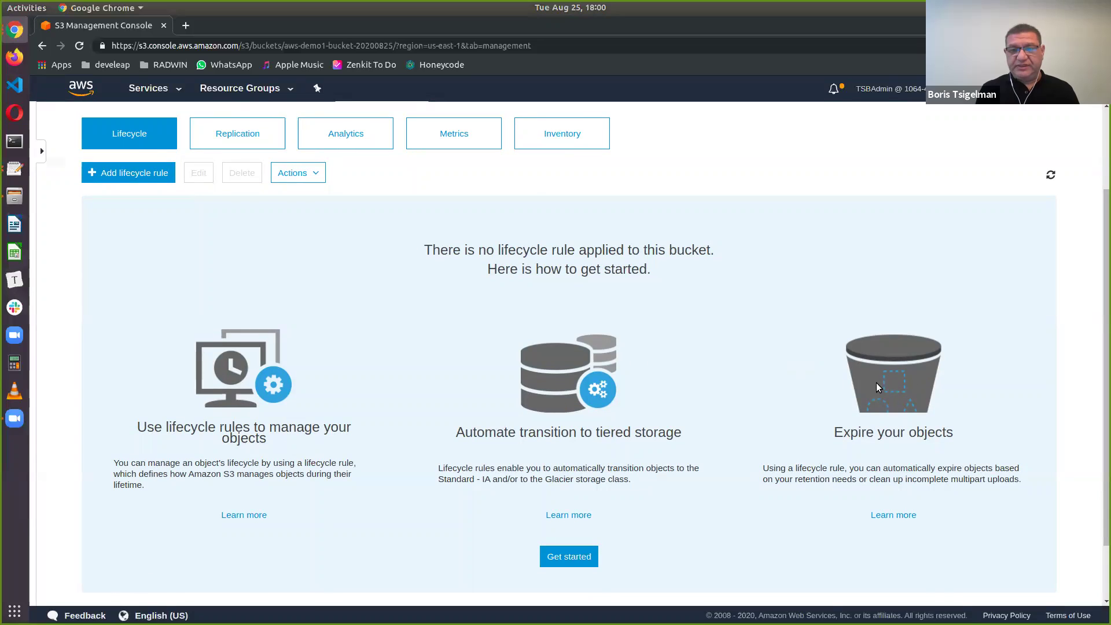
{"action": "scroll", "coordinate": [719, 335], "scroll_direction": "up", "scroll_amount": 4}
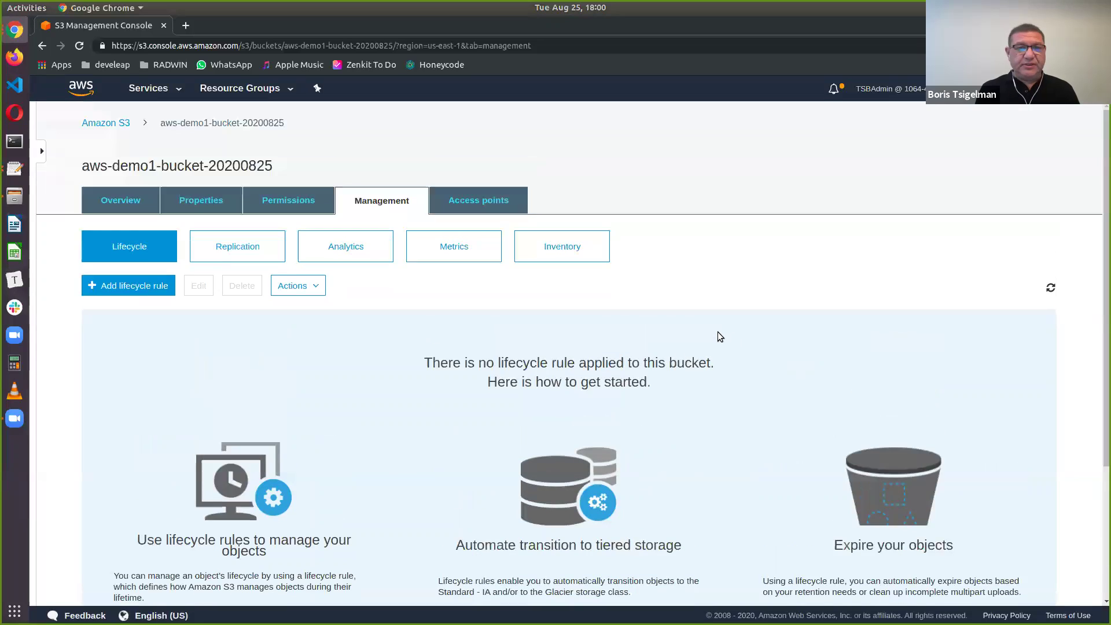
{"action": "left_click", "coordinate": [480, 200]}
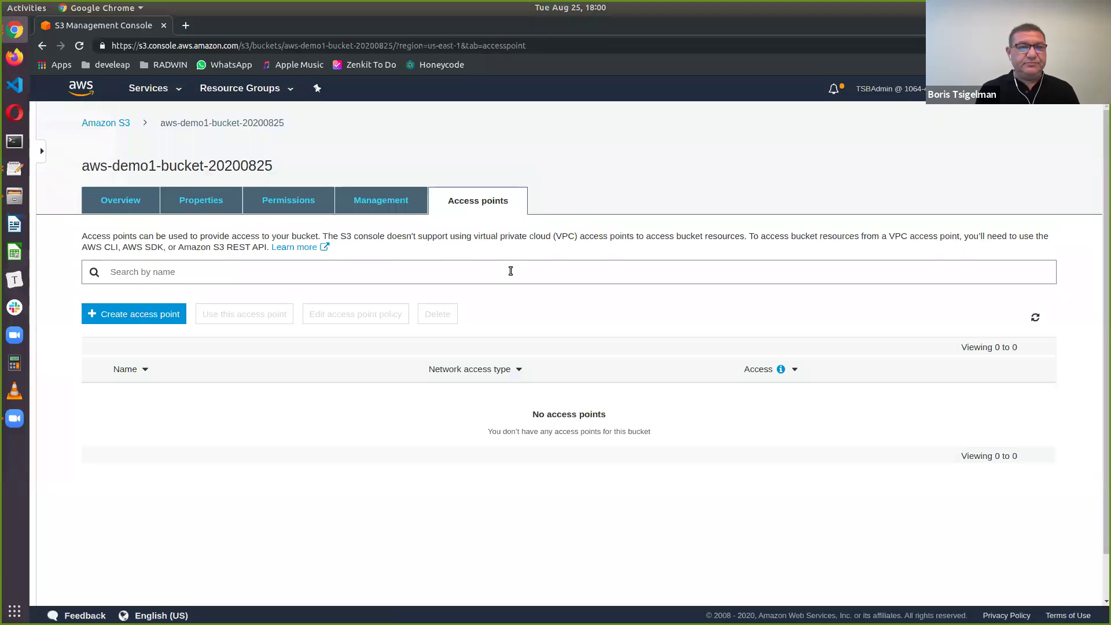
Step: Create a folder named Demo at the root of the bucket, keeping the bucket's encryption settings
{"action": "left_click", "coordinate": [120, 203]}
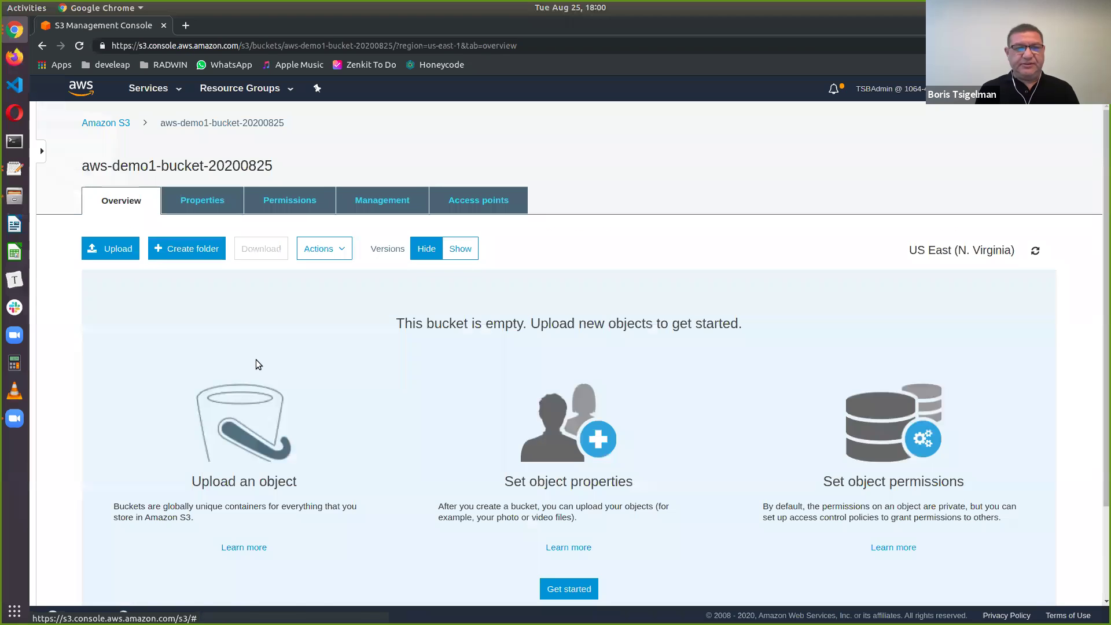
{"action": "scroll", "coordinate": [255, 360], "scroll_direction": "down", "scroll_amount": 2}
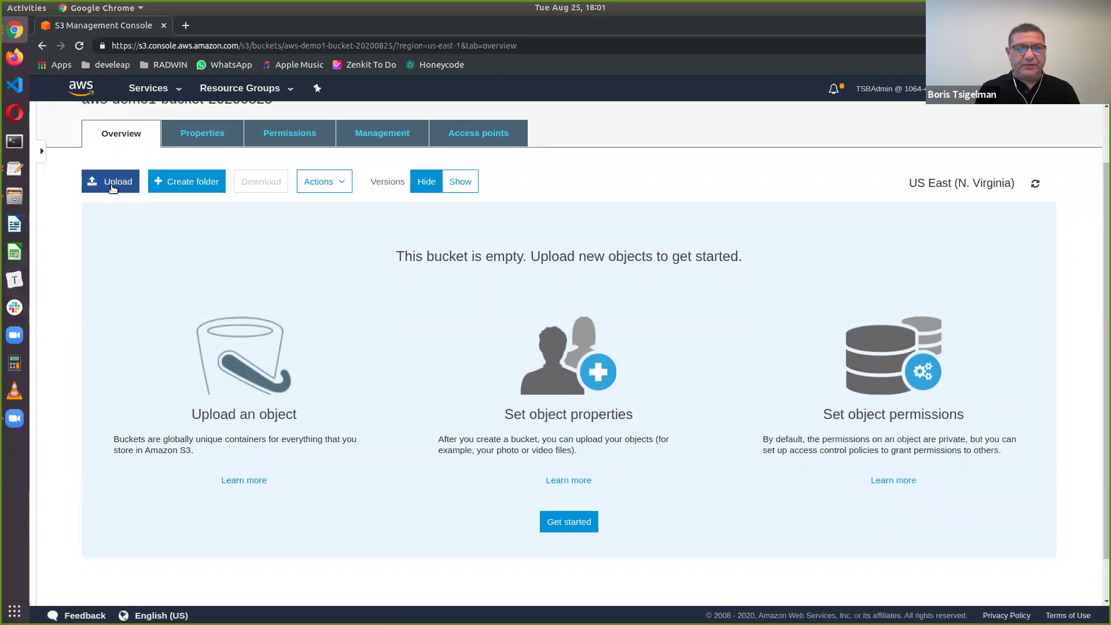
{"action": "left_click", "coordinate": [184, 183]}
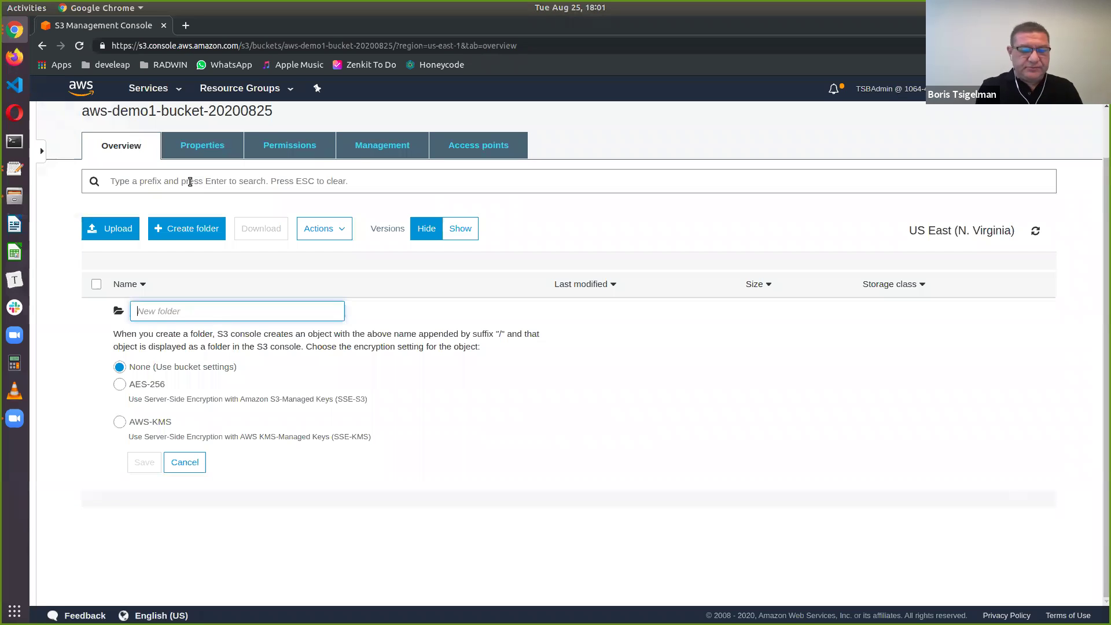
{"action": "type", "text": "Demo"}
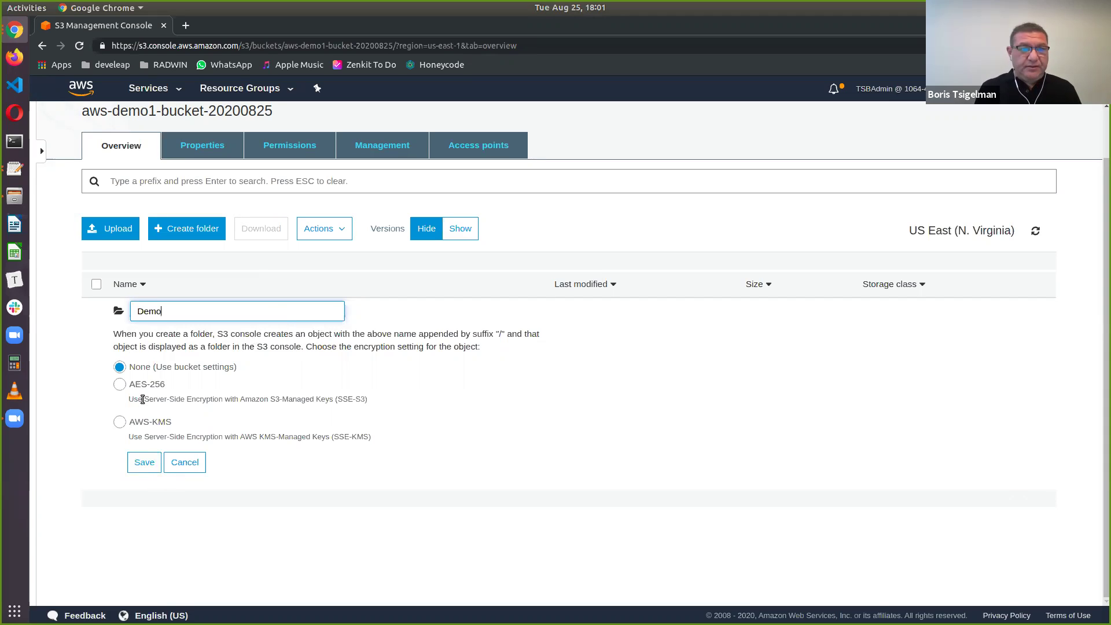
{"action": "left_click", "coordinate": [144, 463]}
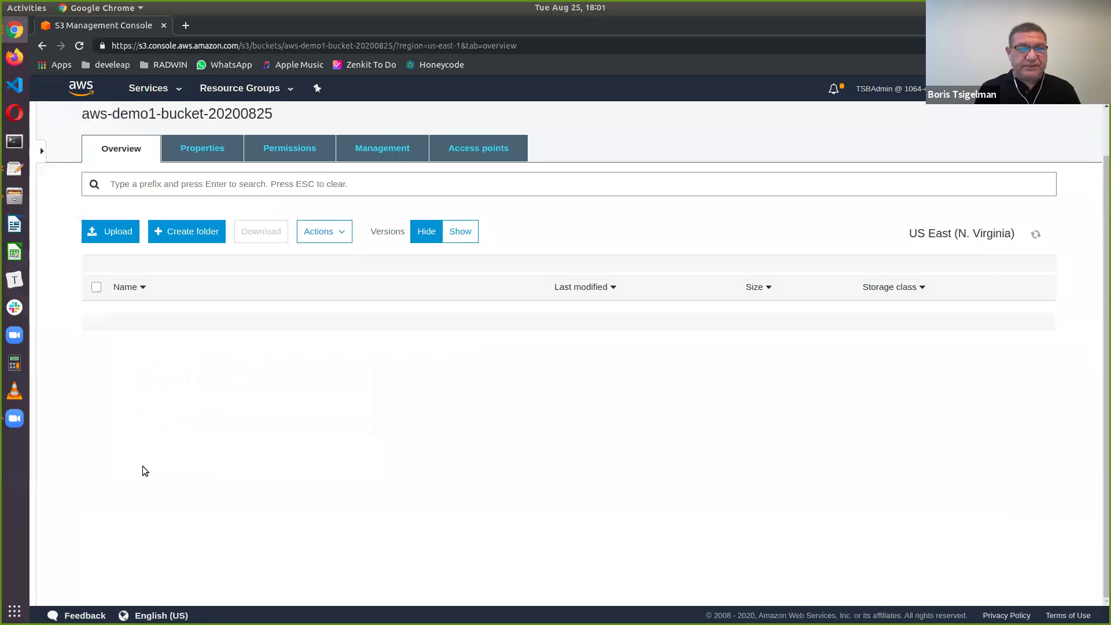
Step: Start an upload to the bucket and add the local Demo_1 folder from the develeap cloude storage course directory in the file manager
{"action": "left_click", "coordinate": [108, 232]}
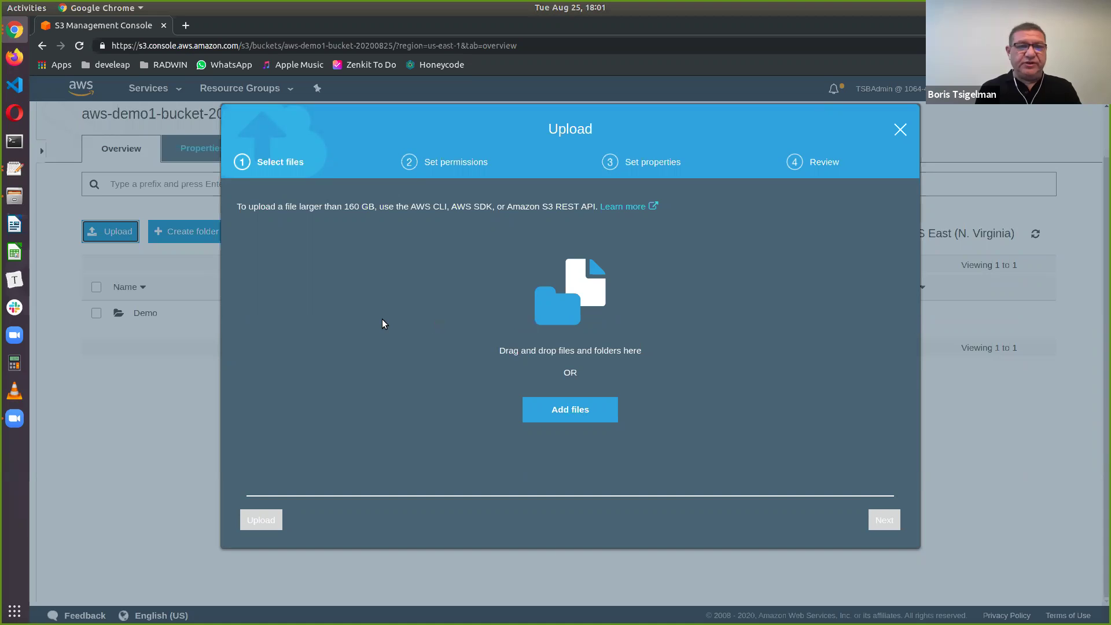
{"action": "key", "text": "alt+Tab"}
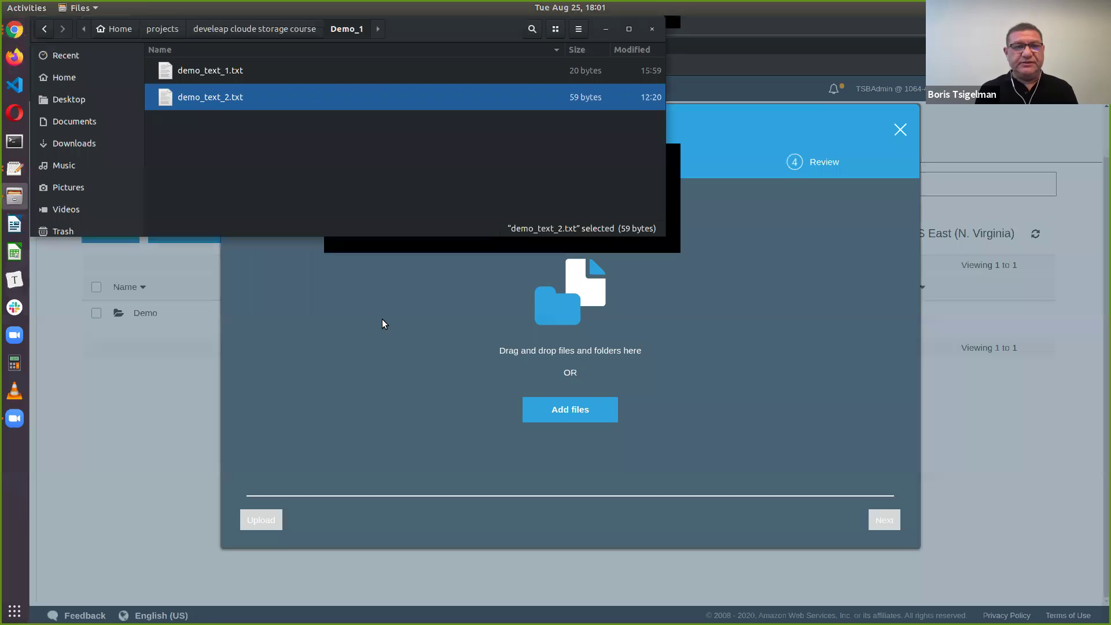
{"action": "left_click", "coordinate": [283, 29]}
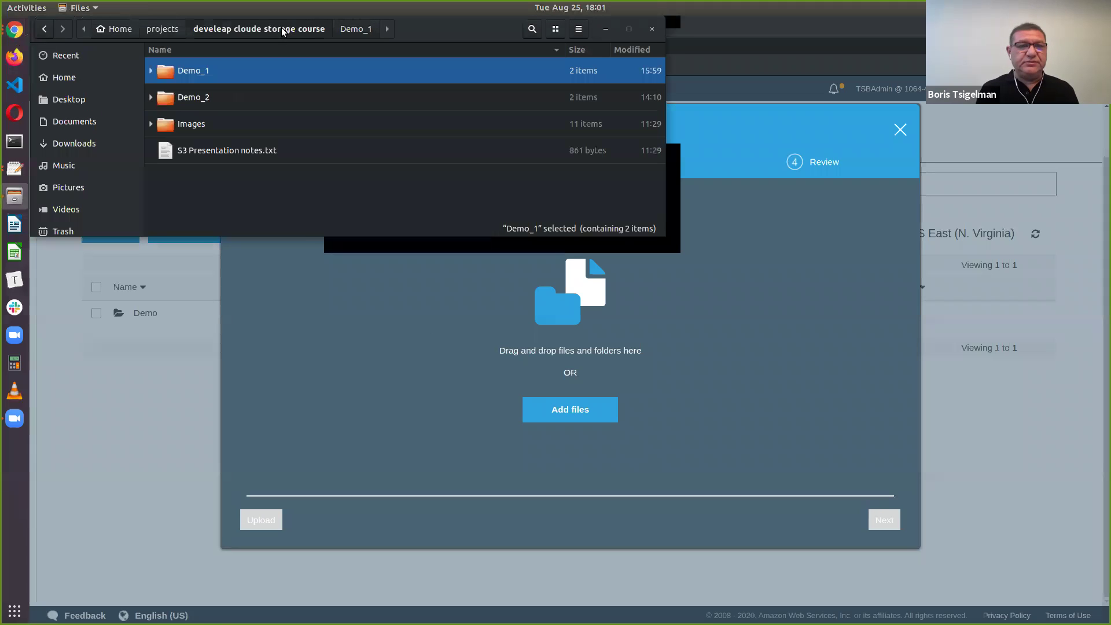
{"action": "left_click_drag", "start_coordinate": [168, 74], "coordinate": [559, 314]}
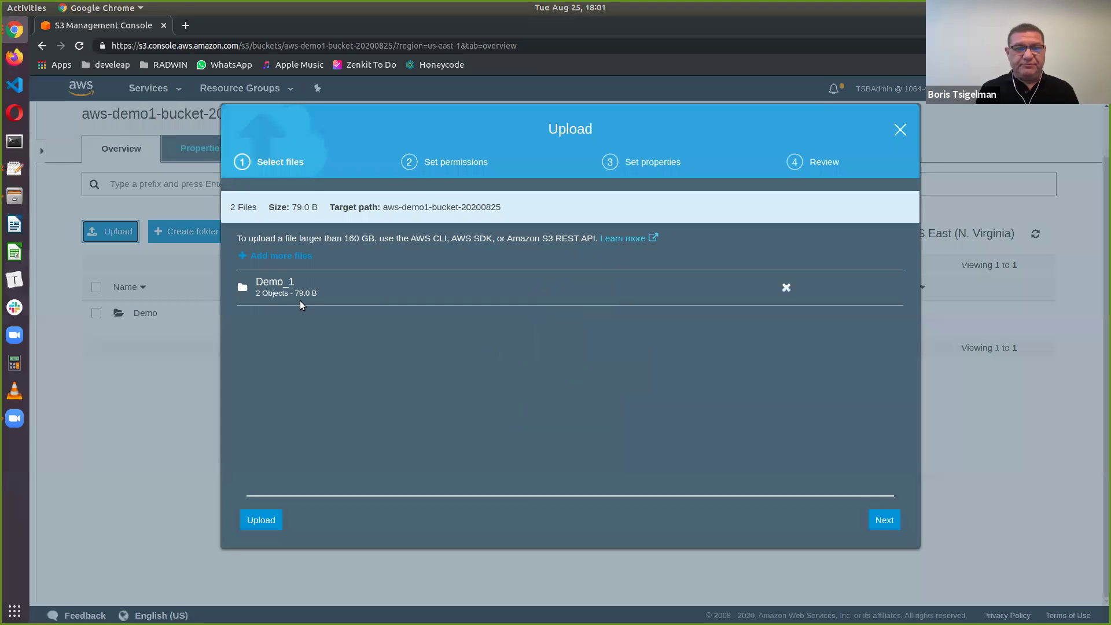
Step: Upload the Demo_1 folder with default permissions, the Standard storage class and no separate encryption setting
{"action": "left_click", "coordinate": [883, 520]}
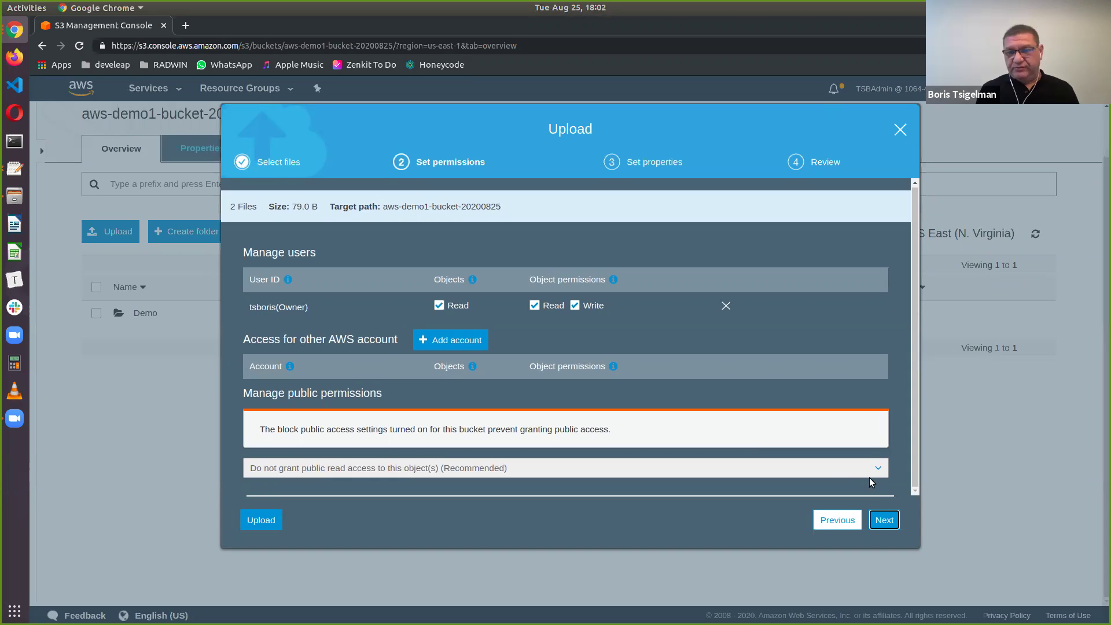
{"action": "left_click", "coordinate": [882, 517]}
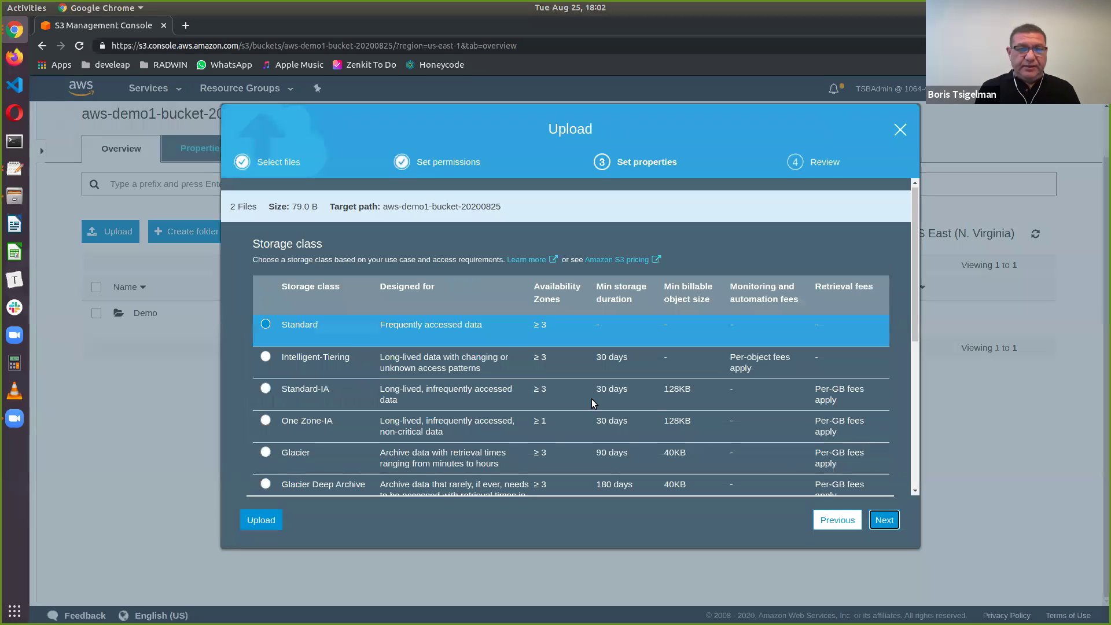
{"action": "scroll", "coordinate": [344, 403], "scroll_direction": "down", "scroll_amount": 1}
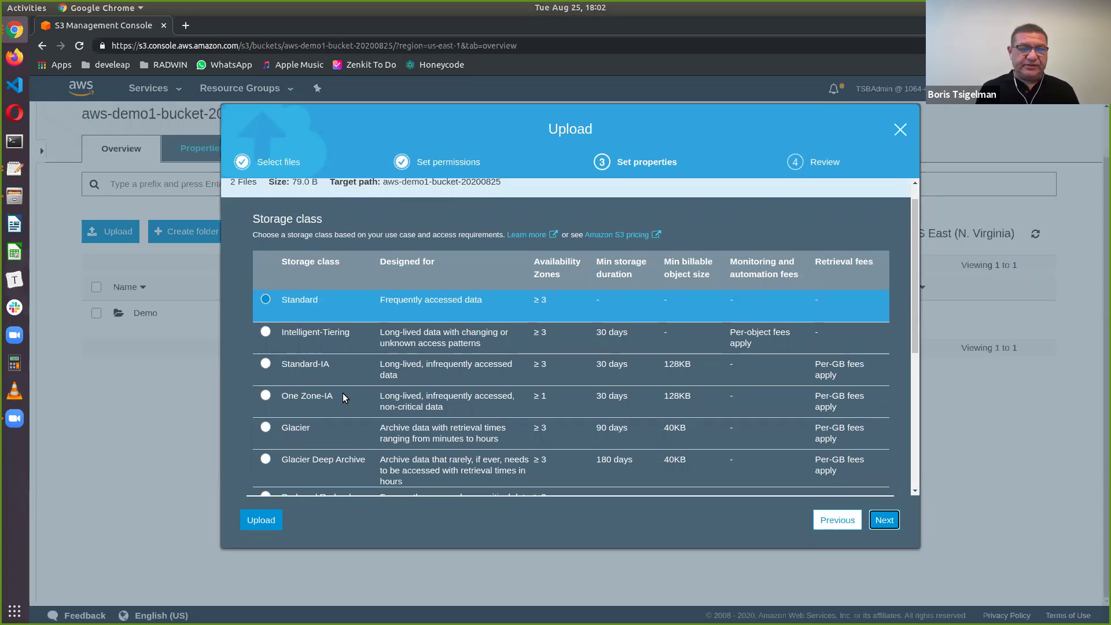
{"action": "scroll", "coordinate": [342, 393], "scroll_direction": "down", "scroll_amount": 5}
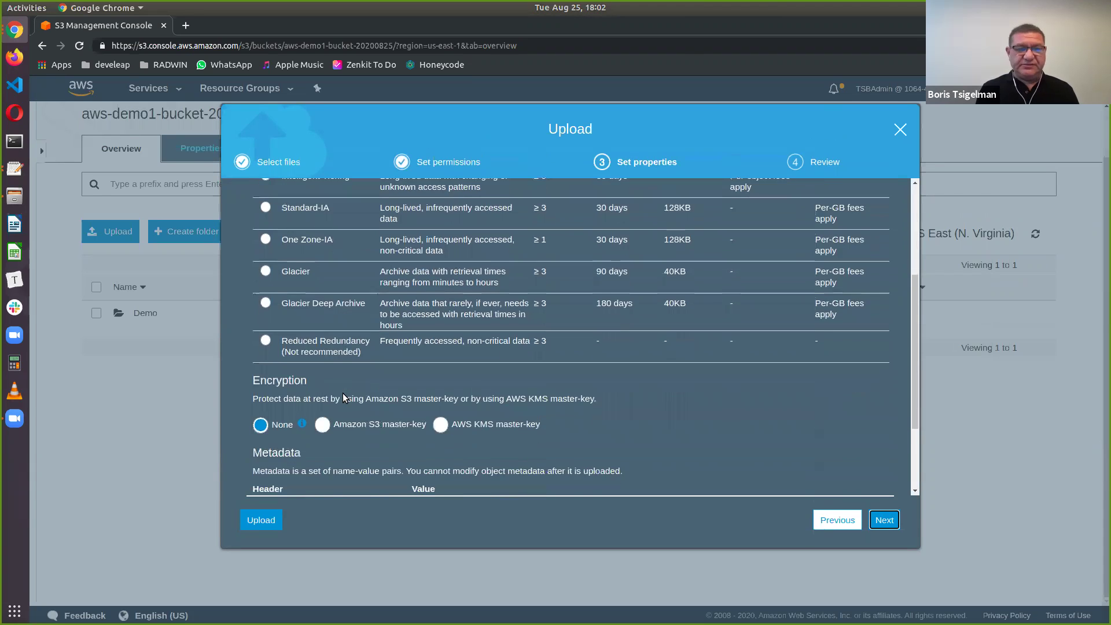
{"action": "scroll", "coordinate": [343, 394], "scroll_direction": "up", "scroll_amount": 6}
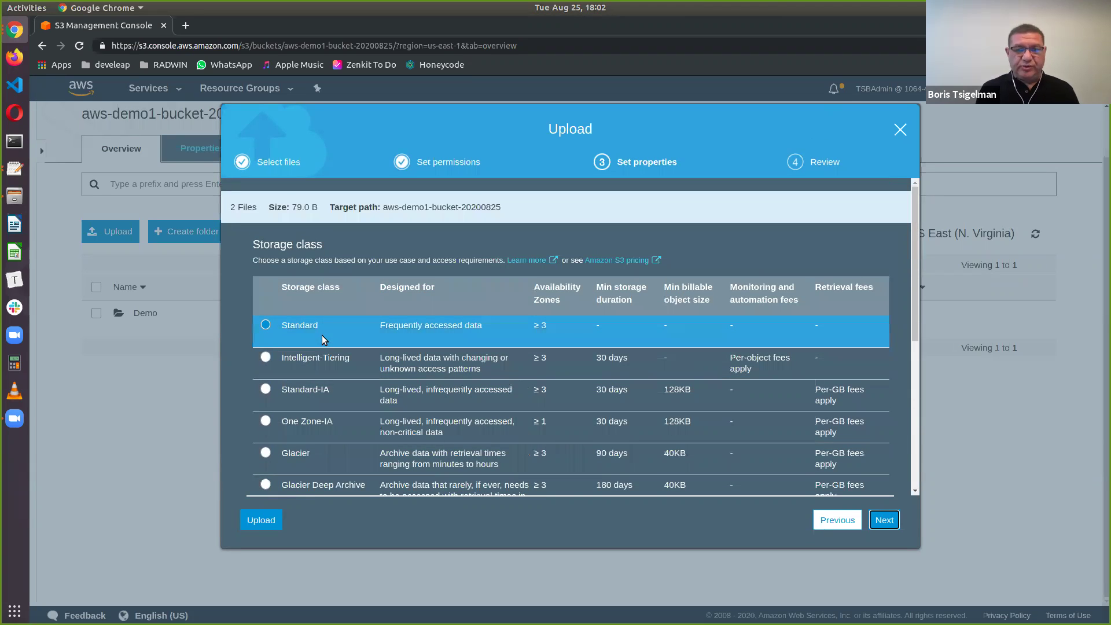
{"action": "left_click", "coordinate": [884, 518]}
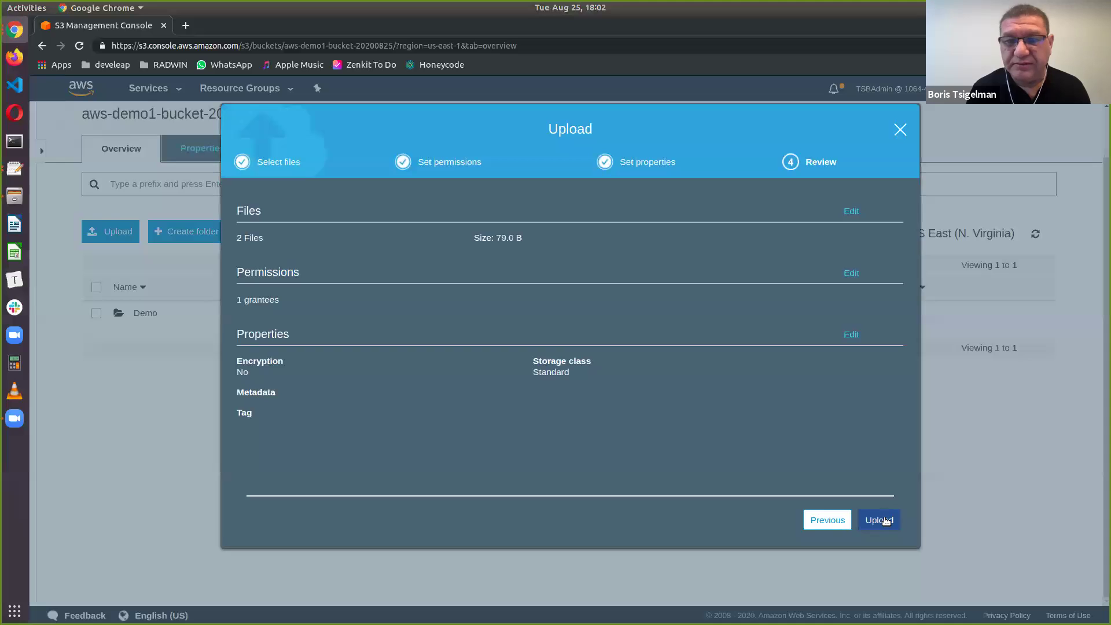
{"action": "left_click", "coordinate": [884, 519]}
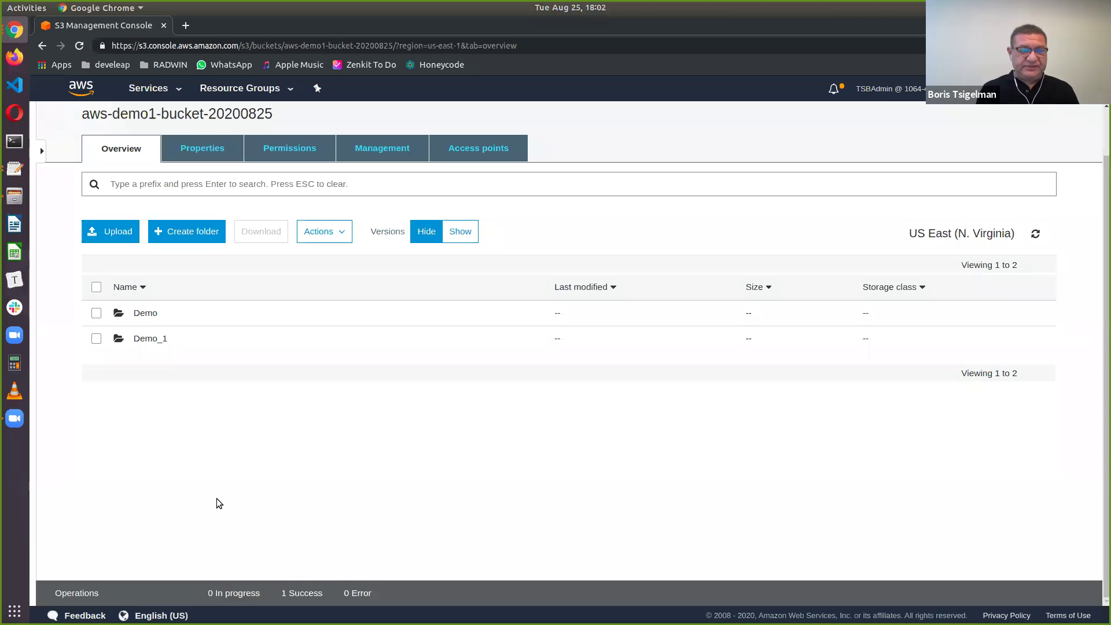
Step: Open demo_text_1.txt in the bucket's Demo_1 folder and check its details and version list
{"action": "left_click", "coordinate": [150, 340]}
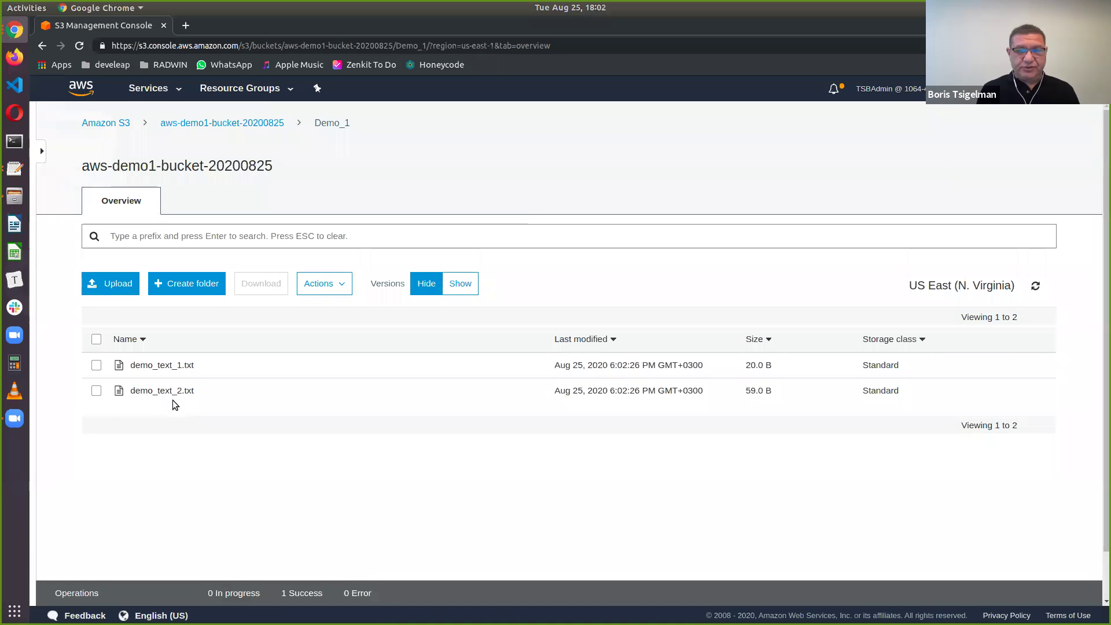
{"action": "left_click", "coordinate": [164, 365]}
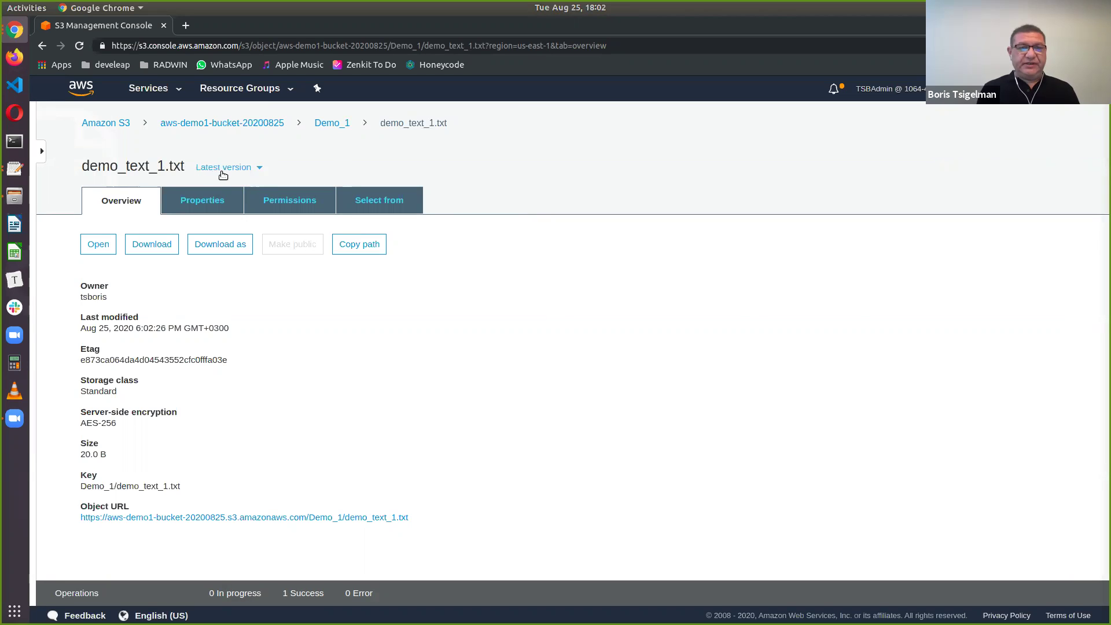
{"action": "left_click", "coordinate": [259, 168]}
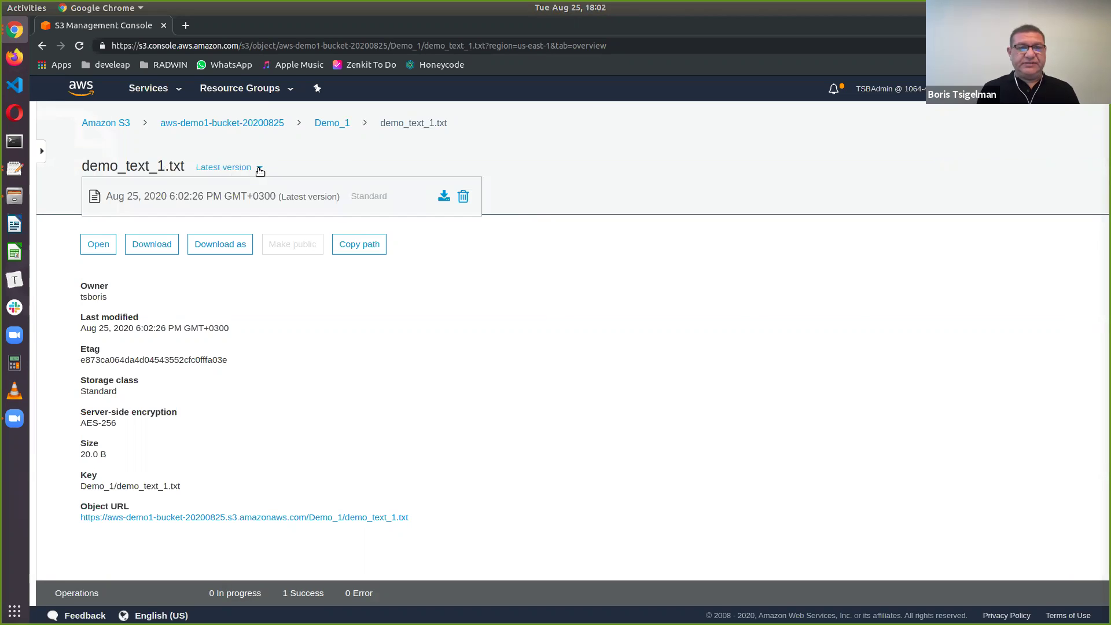
{"action": "left_click", "coordinate": [431, 340]}
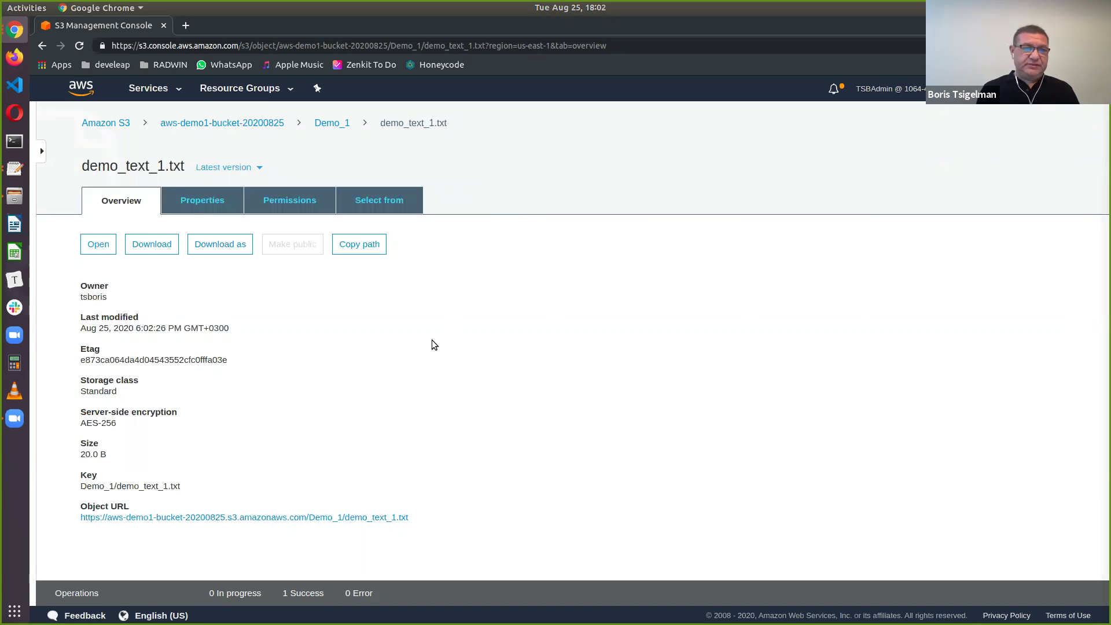
Step: View the content of demo_text_1.txt through the console, and try opening its object URL in a separate browser tab
{"action": "left_click", "coordinate": [101, 247]}
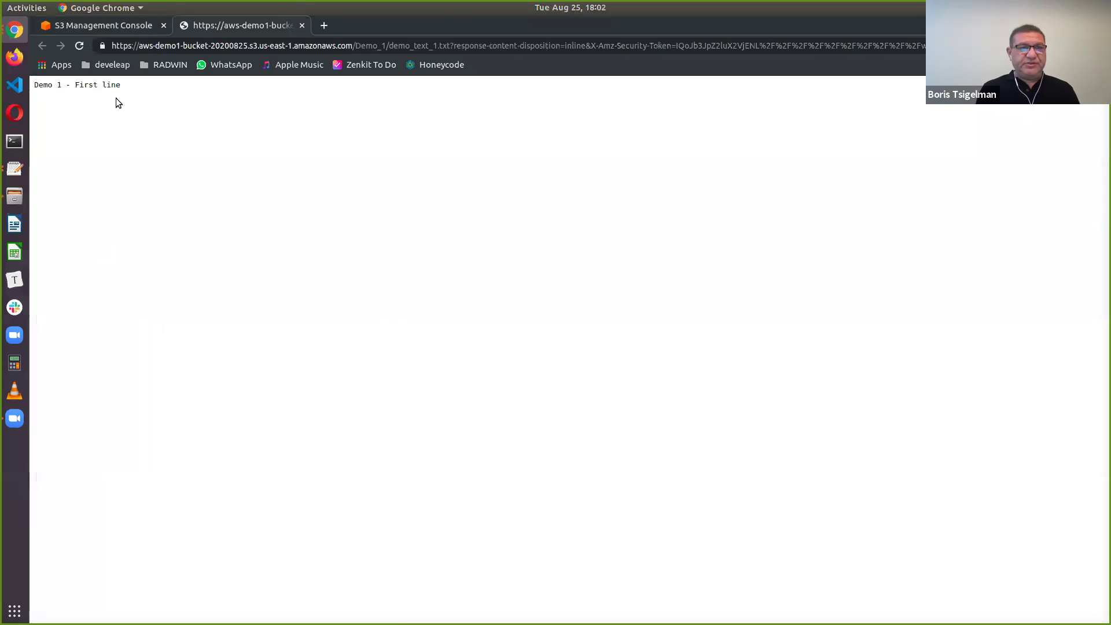
{"action": "left_click", "coordinate": [303, 25]}
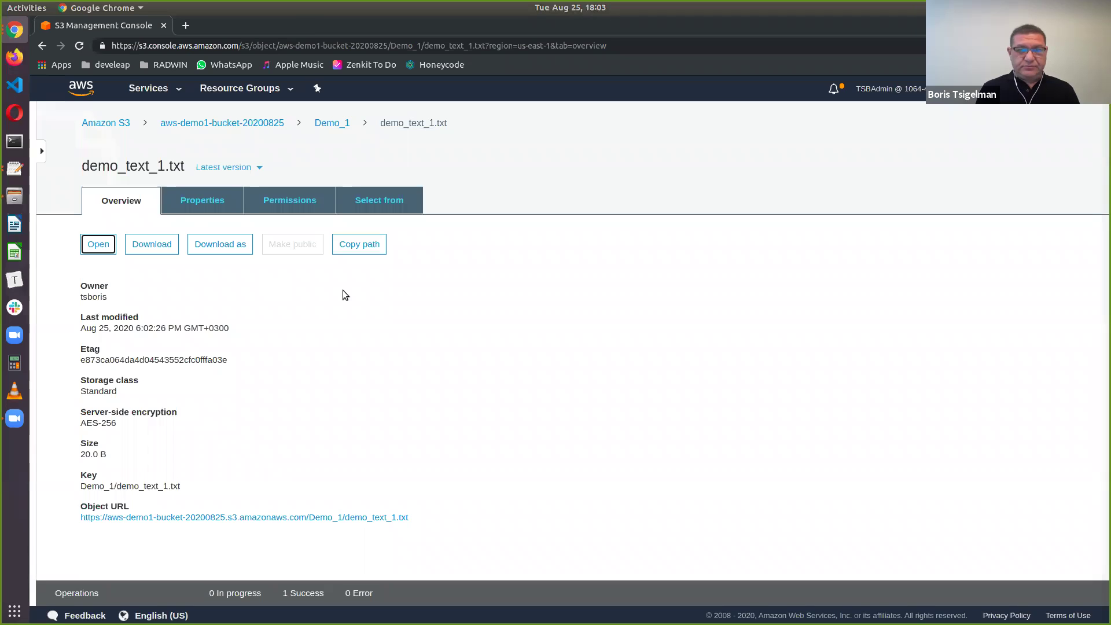
{"action": "left_click", "coordinate": [359, 245]}
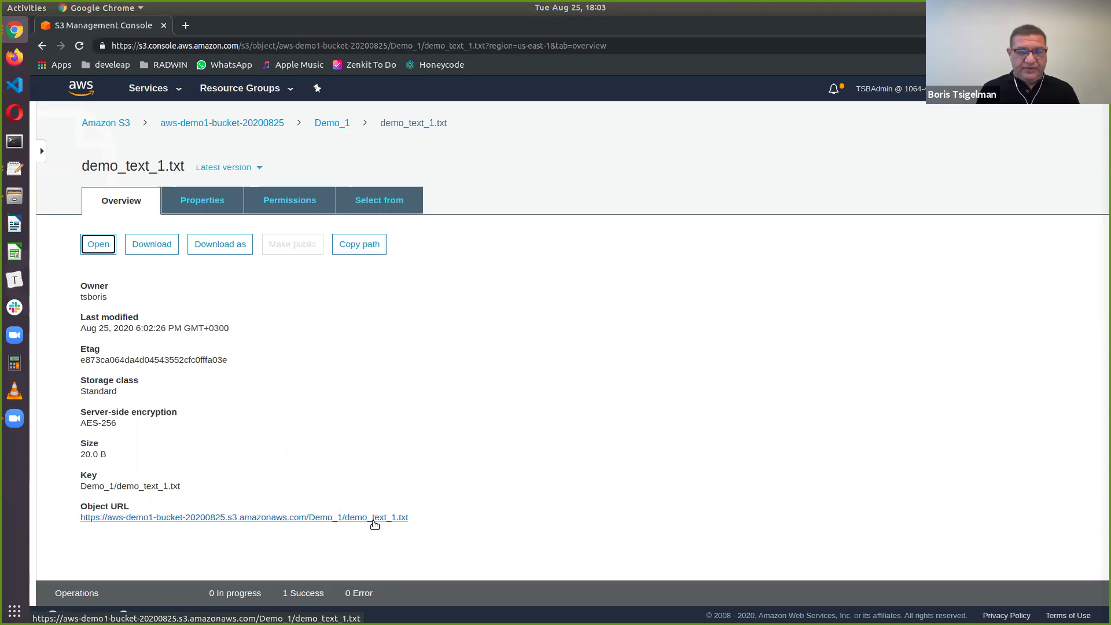
{"action": "right_click", "coordinate": [258, 520]}
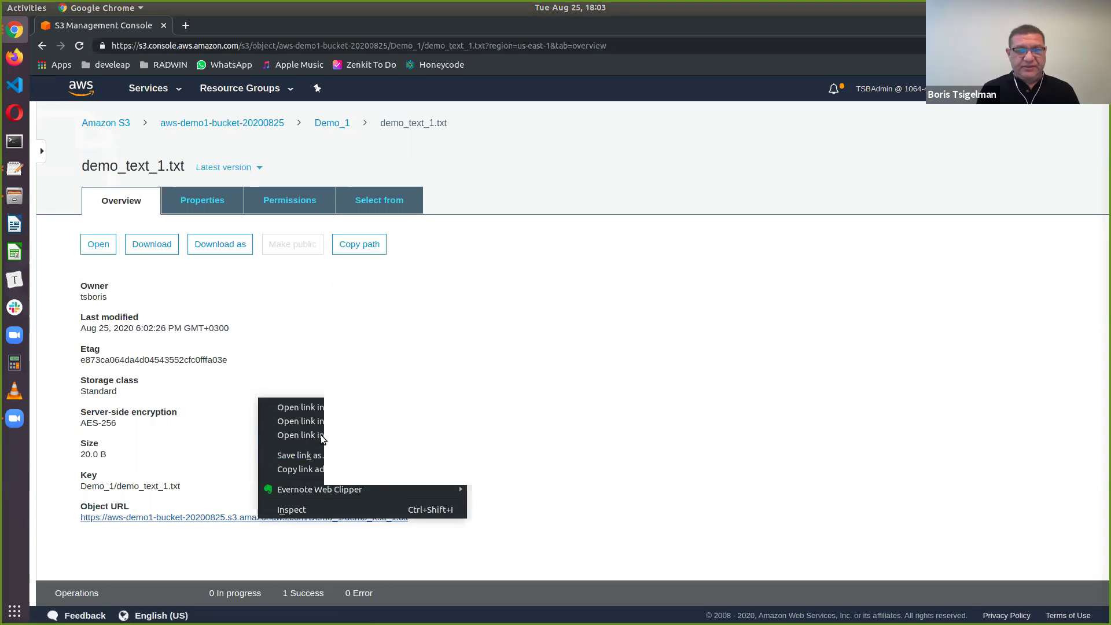
{"action": "left_click", "coordinate": [349, 408]}
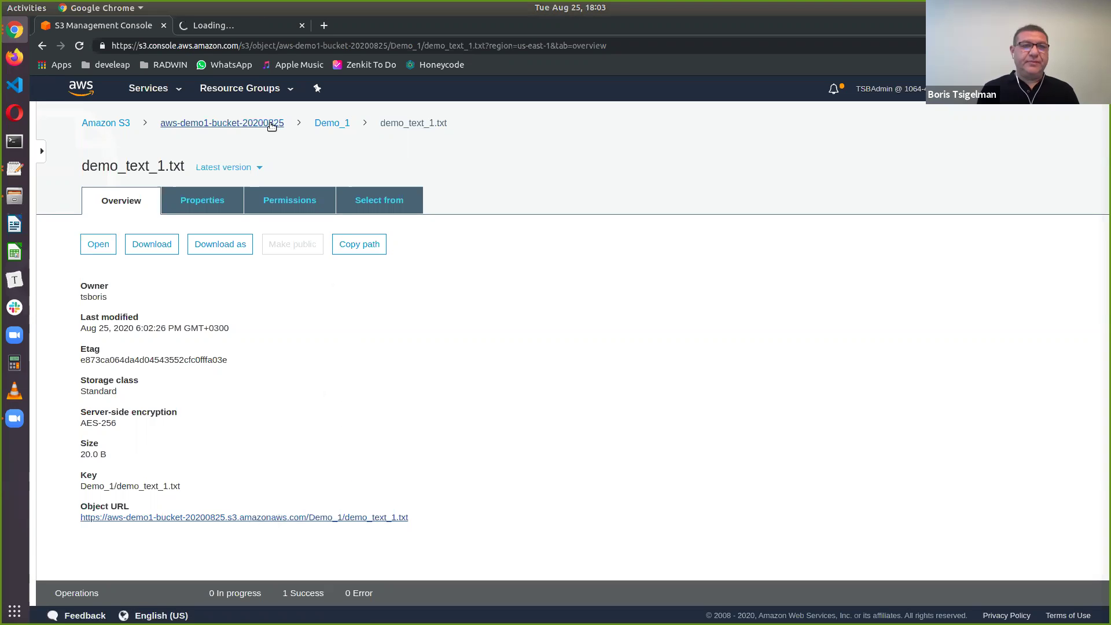
{"action": "left_click", "coordinate": [248, 26]}
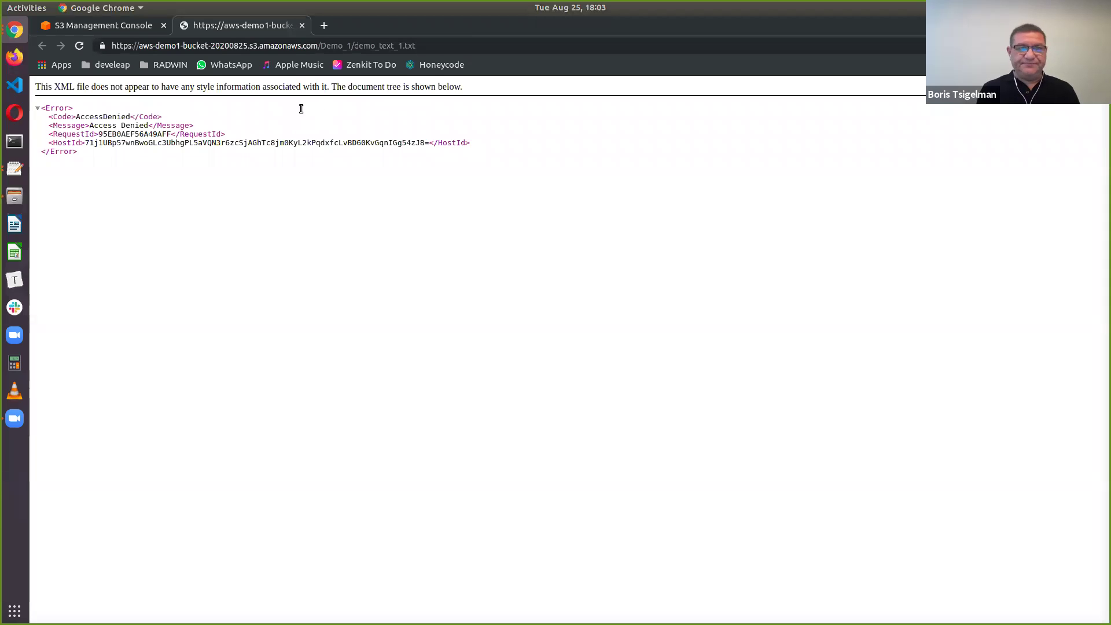
{"action": "left_click", "coordinate": [301, 25]}
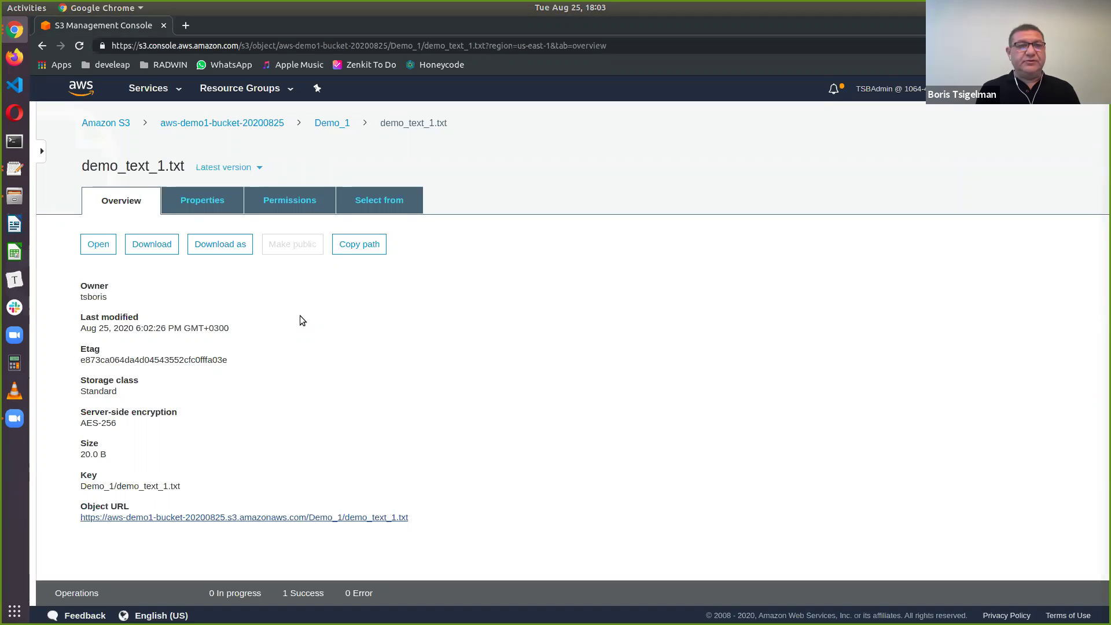
Step: Open the local demo_text_1.txt from the Demo_1 folder in the text editor, add the line "Demo 1 - Second line" and save it
{"action": "left_click", "coordinate": [10, 196]}
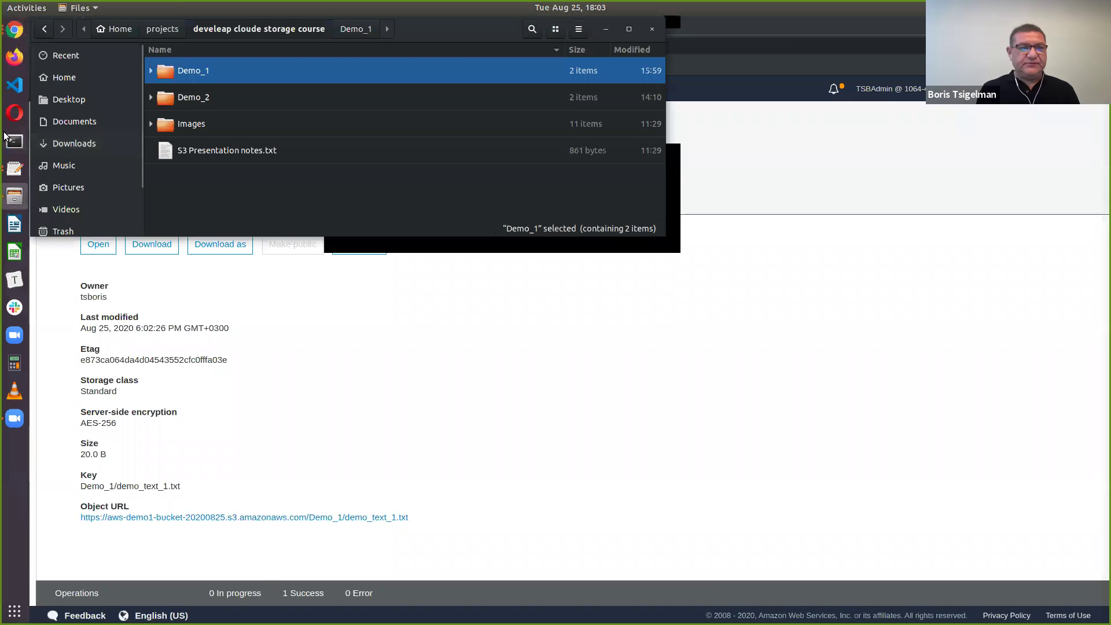
{"action": "left_click", "coordinate": [13, 169]}
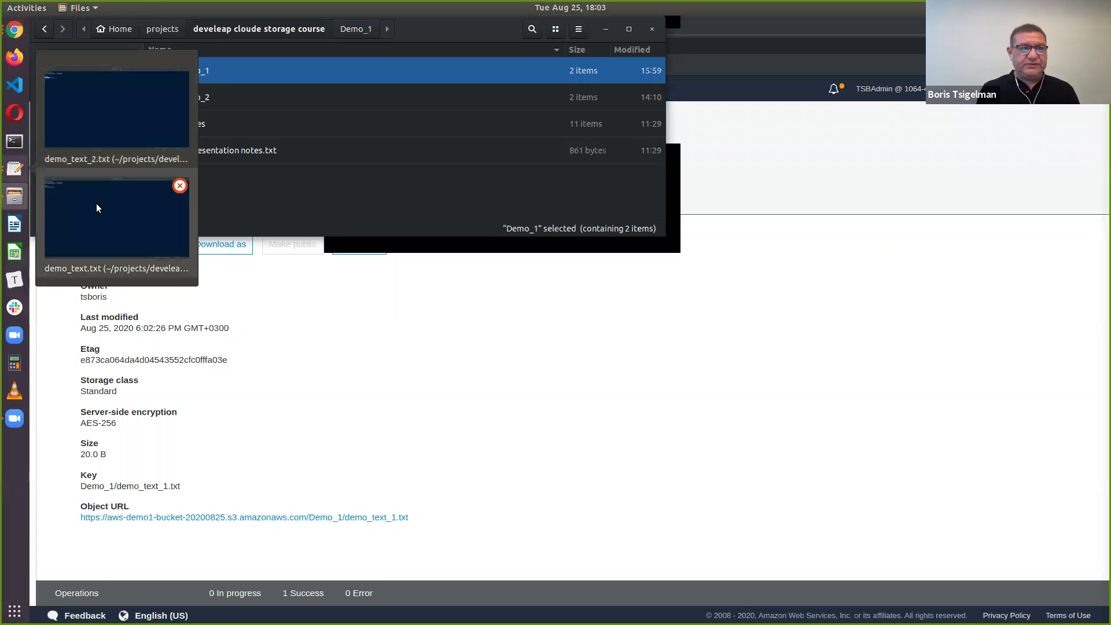
{"action": "double_click", "coordinate": [213, 72]}
{"action": "double_click", "coordinate": [218, 72]}
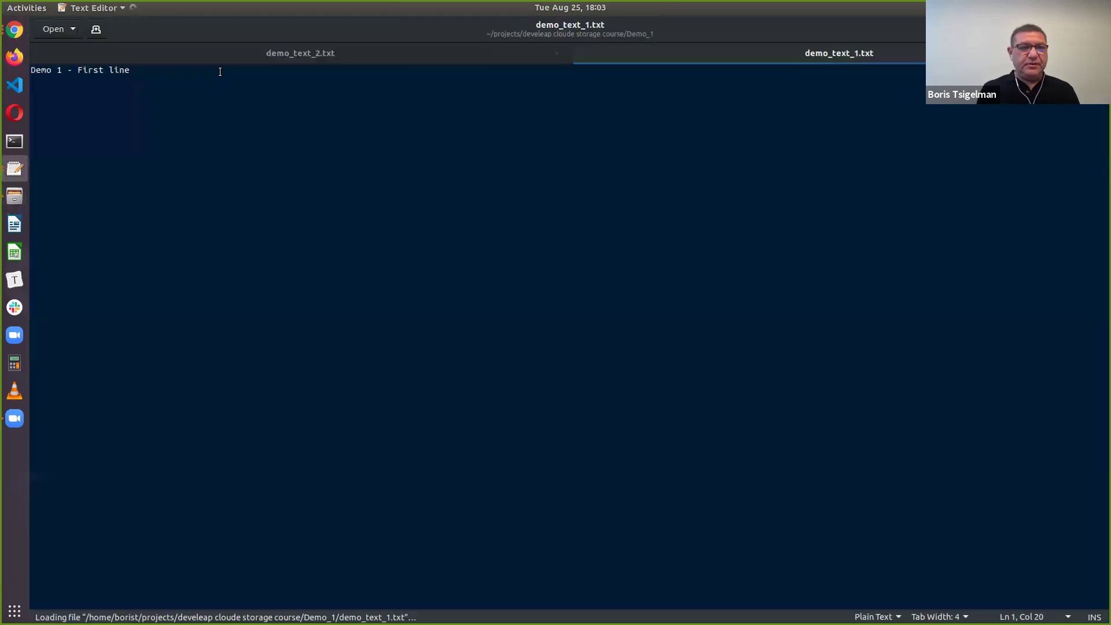
{"action": "key", "text": "Return"}
{"action": "type", "text": "Demo 1"}
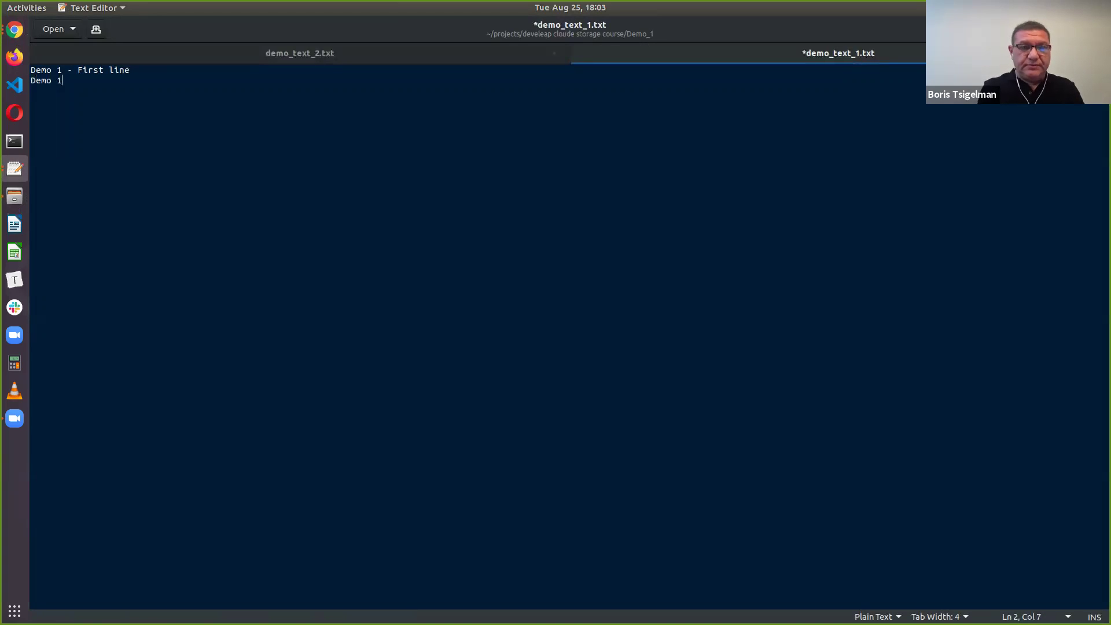
{"action": "type", "text": " - Seco"}
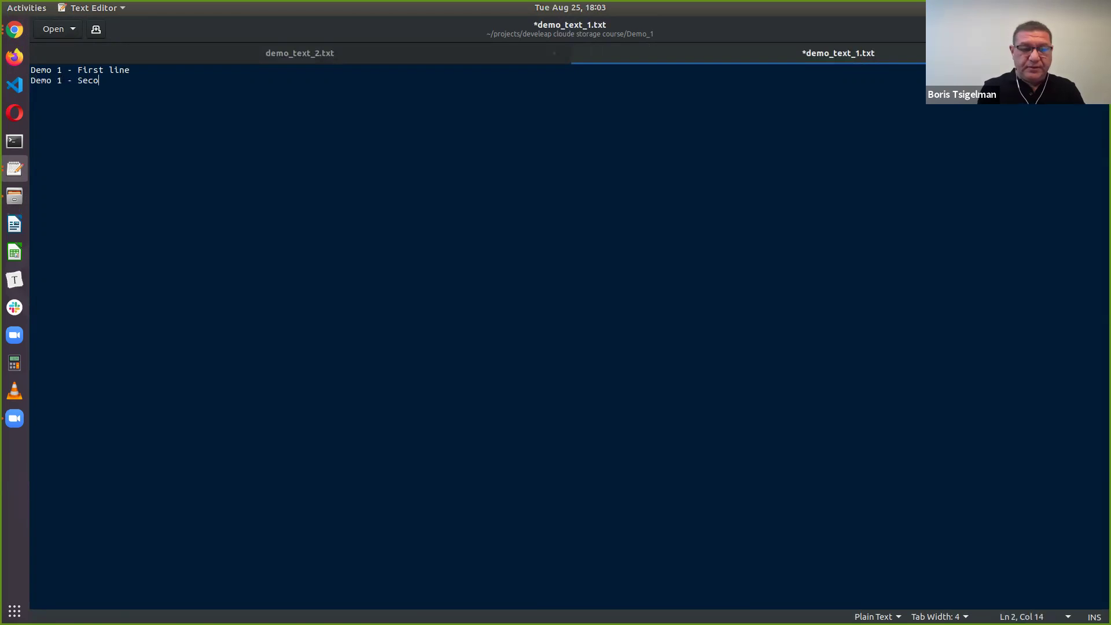
{"action": "type", "text": "nd line"}
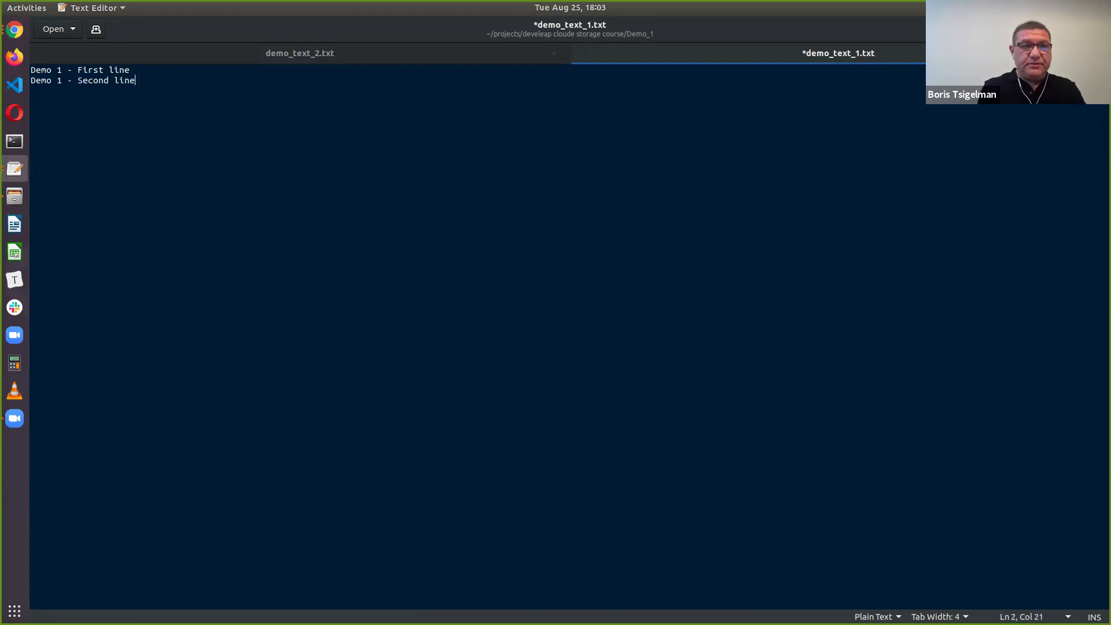
{"action": "key", "text": "ctrl+s"}
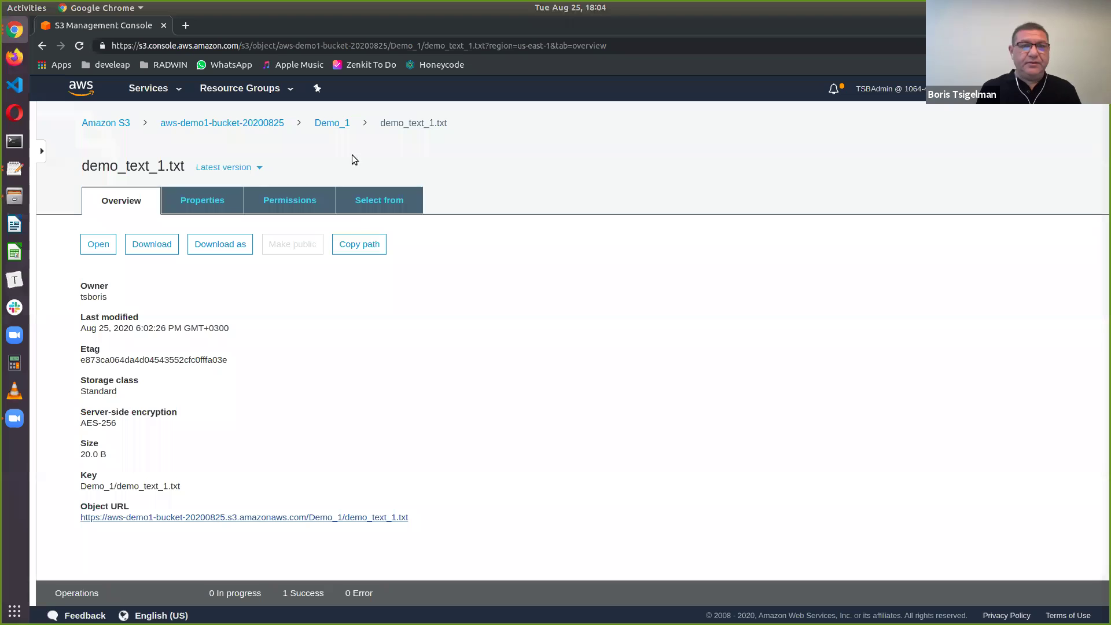
Step: Start an upload to the bucket's Demo_1 folder and add the edited demo_text_1.txt from the local Demo_1 folder
{"action": "left_click", "coordinate": [332, 122]}
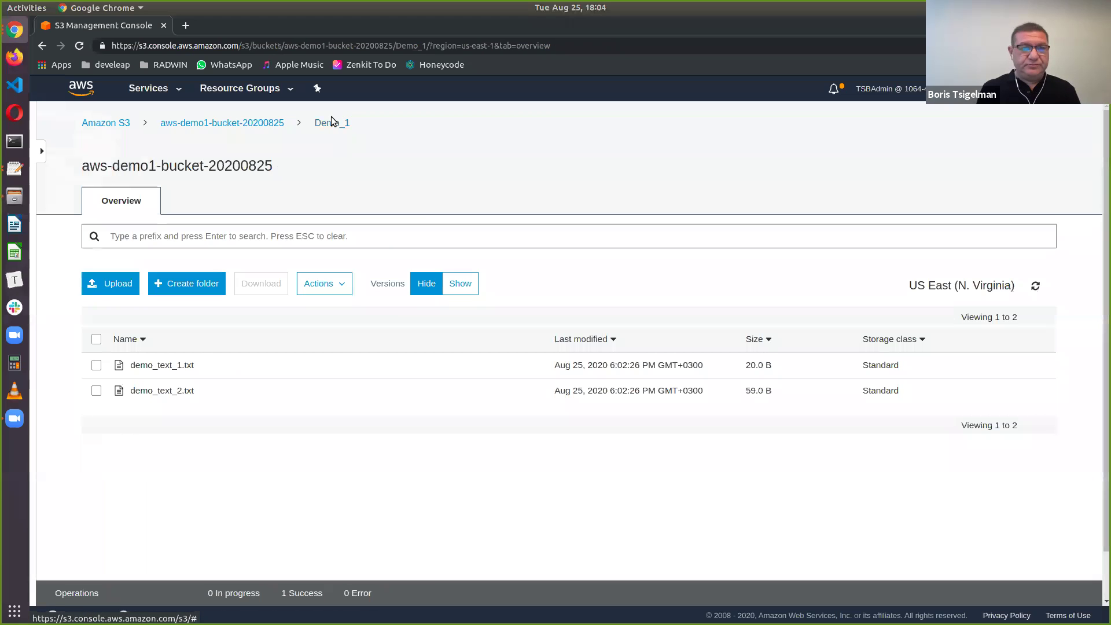
{"action": "left_click", "coordinate": [112, 283]}
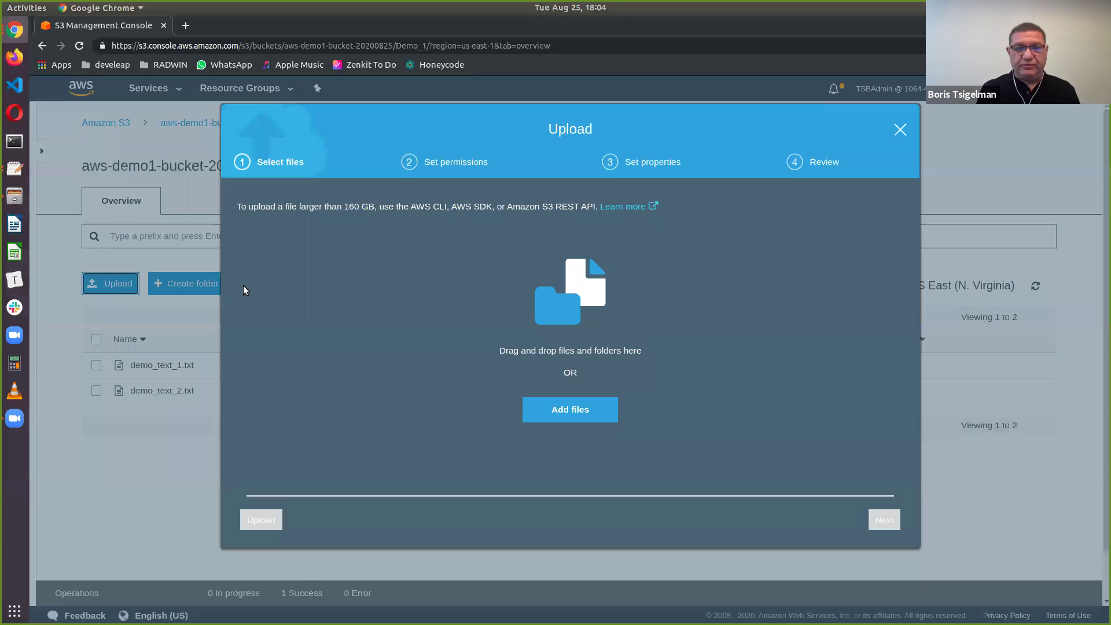
{"action": "left_click", "coordinate": [567, 409]}
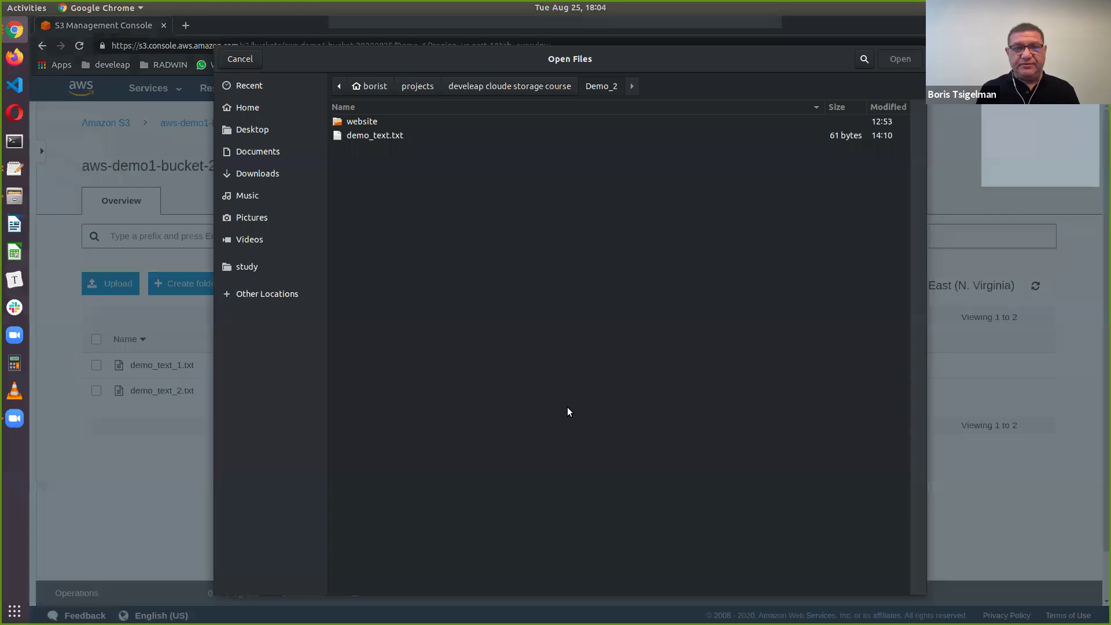
{"action": "left_click", "coordinate": [517, 88]}
{"action": "double_click", "coordinate": [361, 121]}
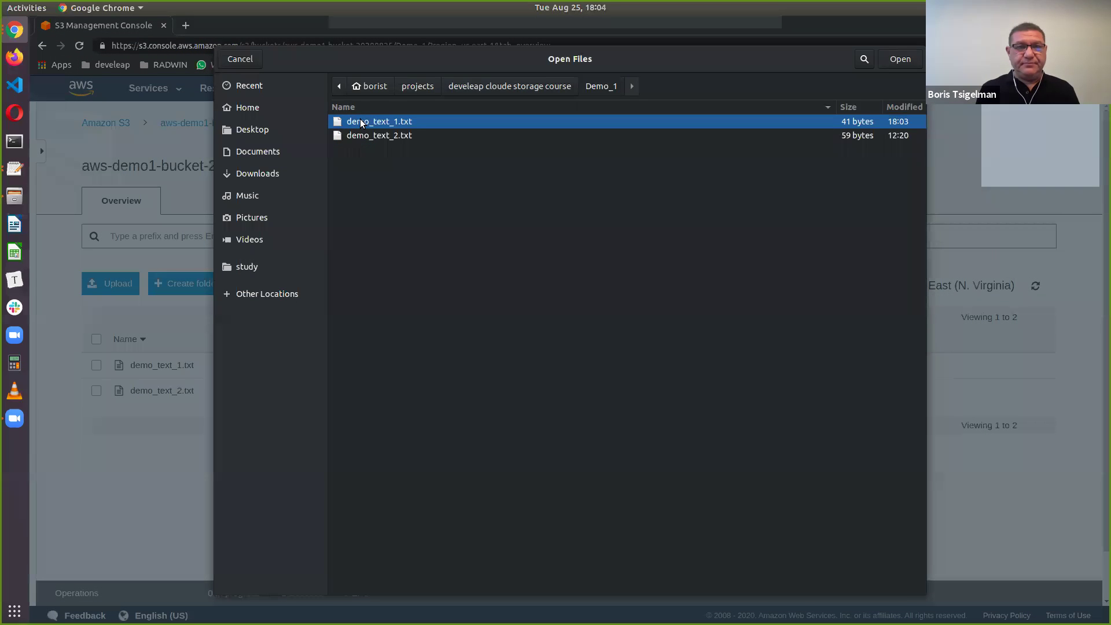
{"action": "double_click", "coordinate": [393, 123]}
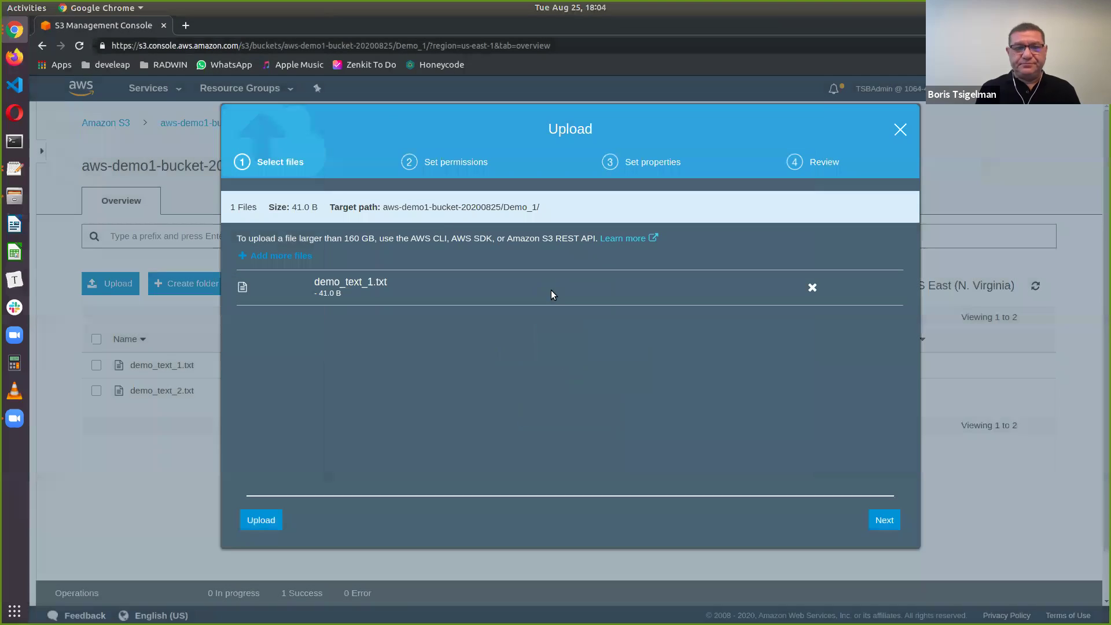
Step: Upload demo_text_1.txt with default permissions, the Standard storage class and no separate encryption setting
{"action": "left_click", "coordinate": [884, 520]}
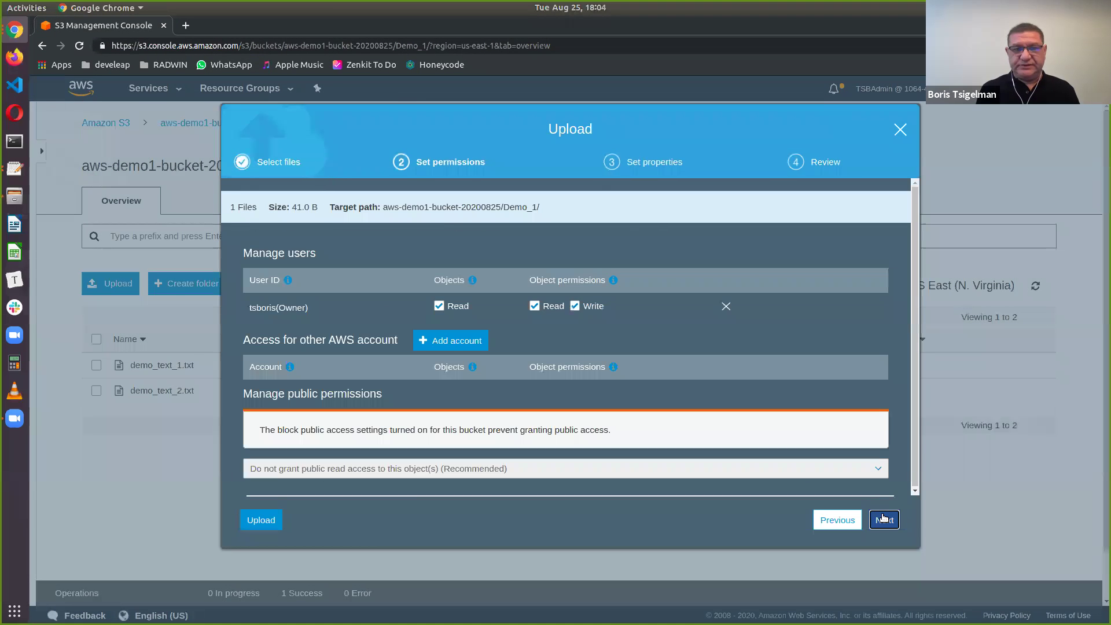
{"action": "left_click", "coordinate": [884, 520]}
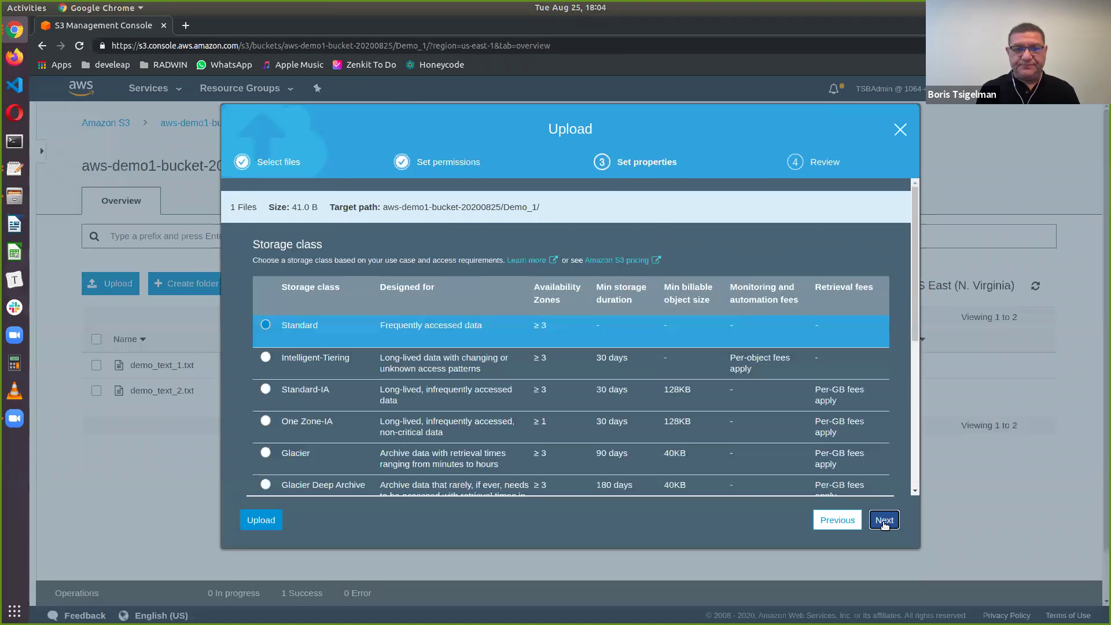
{"action": "left_click", "coordinate": [884, 520]}
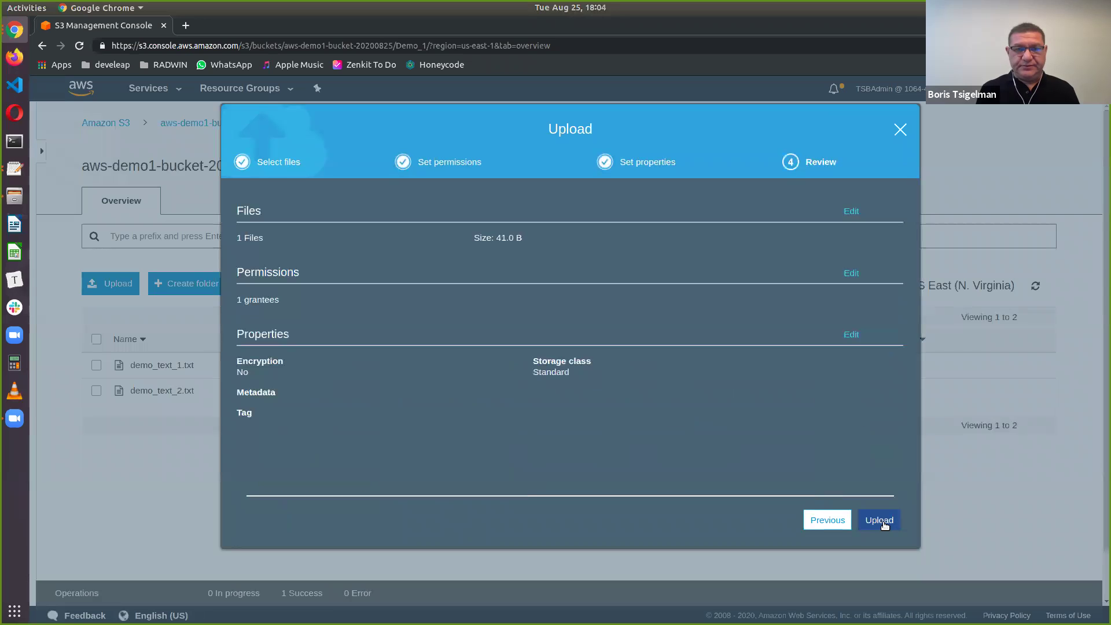
{"action": "left_click", "coordinate": [884, 520]}
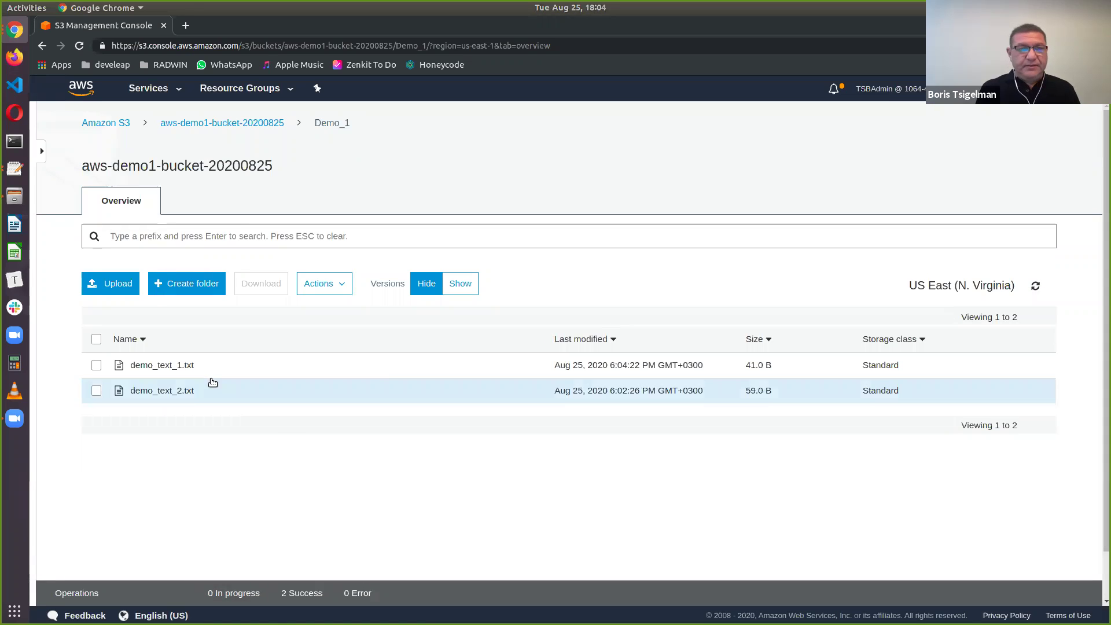
Step: Open the re-uploaded demo_text_1.txt from the Demo_1 folder and view its content in the browser
{"action": "left_click", "coordinate": [164, 365]}
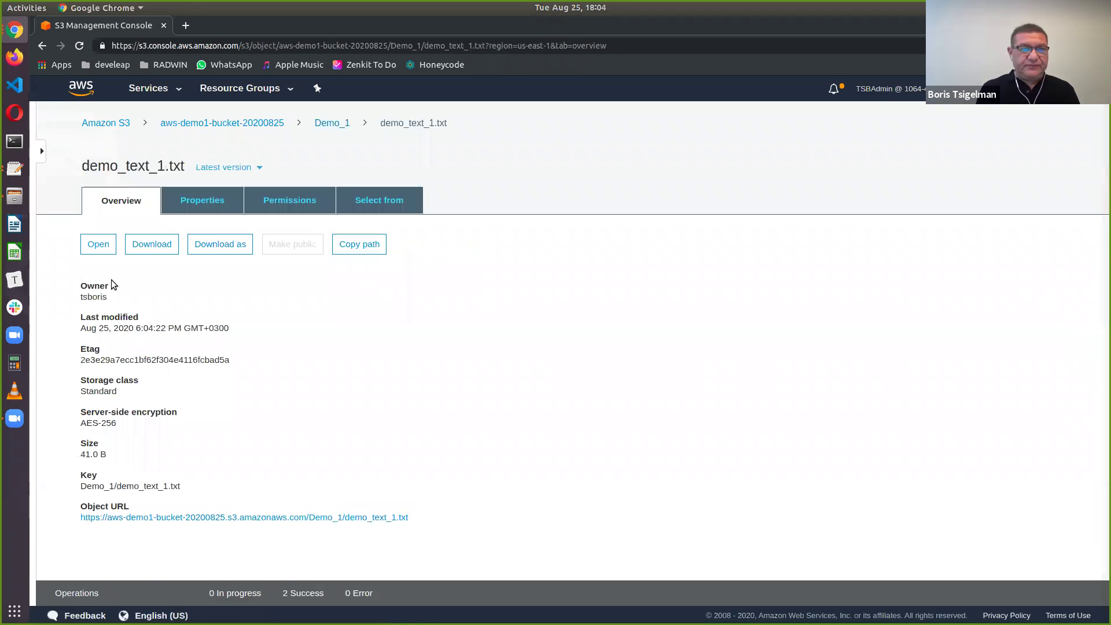
{"action": "left_click", "coordinate": [96, 246]}
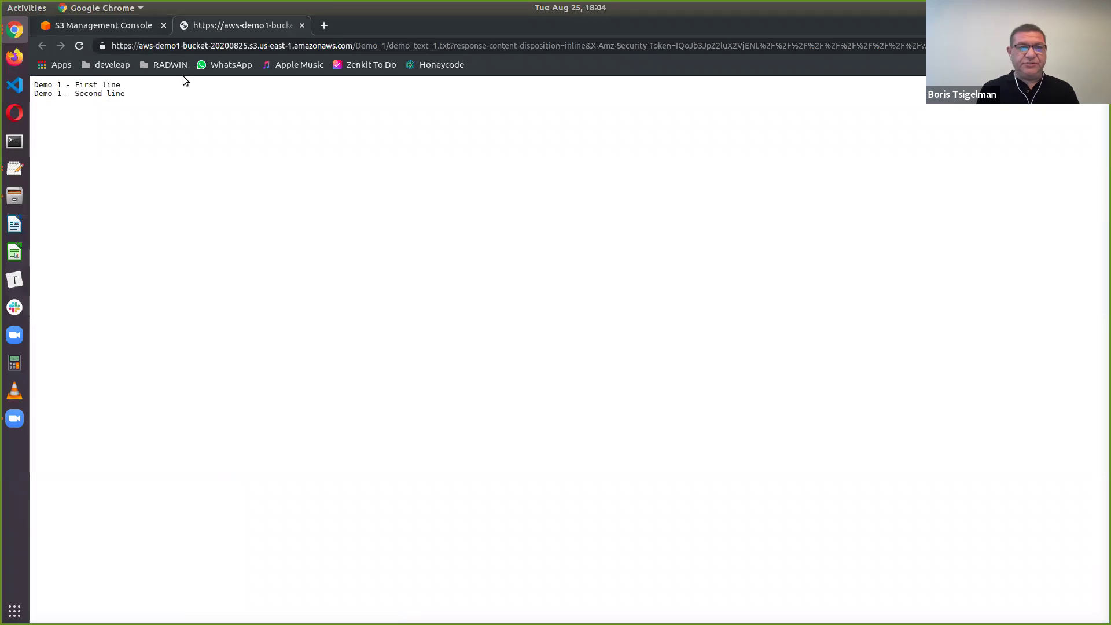
{"action": "left_click", "coordinate": [301, 25]}
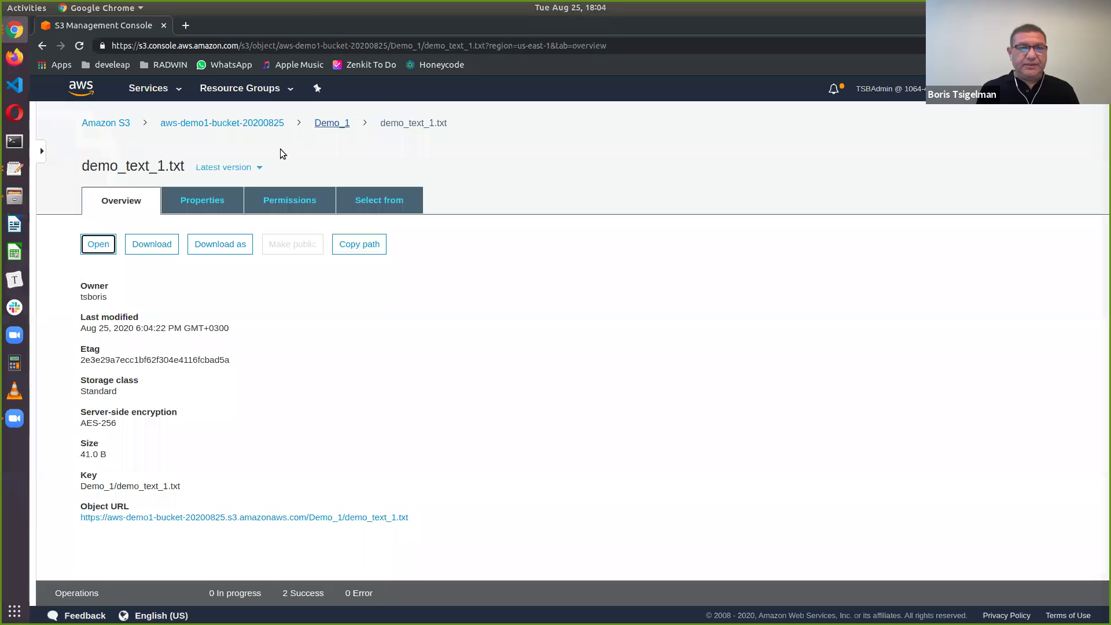
Step: Delete the latest version of demo_text_1.txt, dated Aug 25, 2020 6:04:22 PM, and open the object to check its content
{"action": "left_click", "coordinate": [258, 168]}
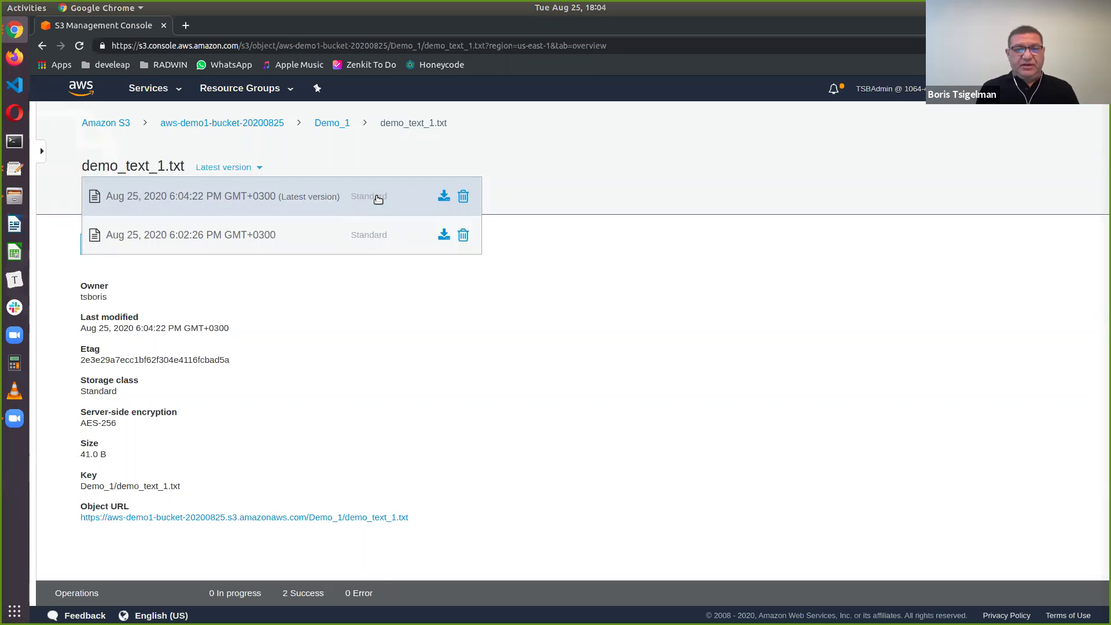
{"action": "left_click", "coordinate": [464, 196]}
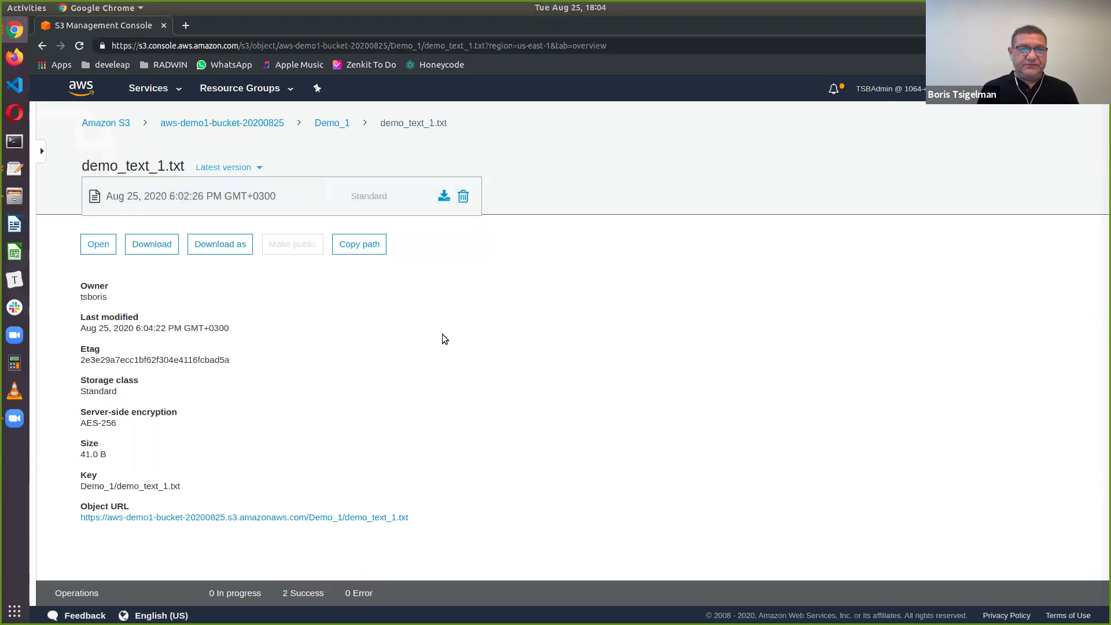
{"action": "left_click", "coordinate": [98, 244]}
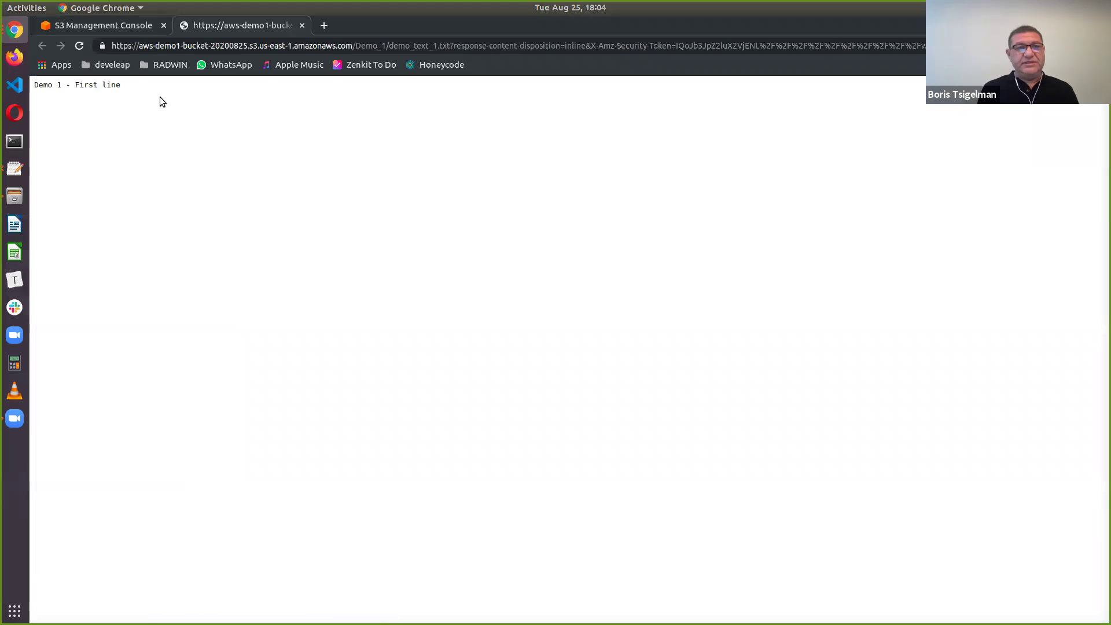
{"action": "left_click", "coordinate": [302, 26]}
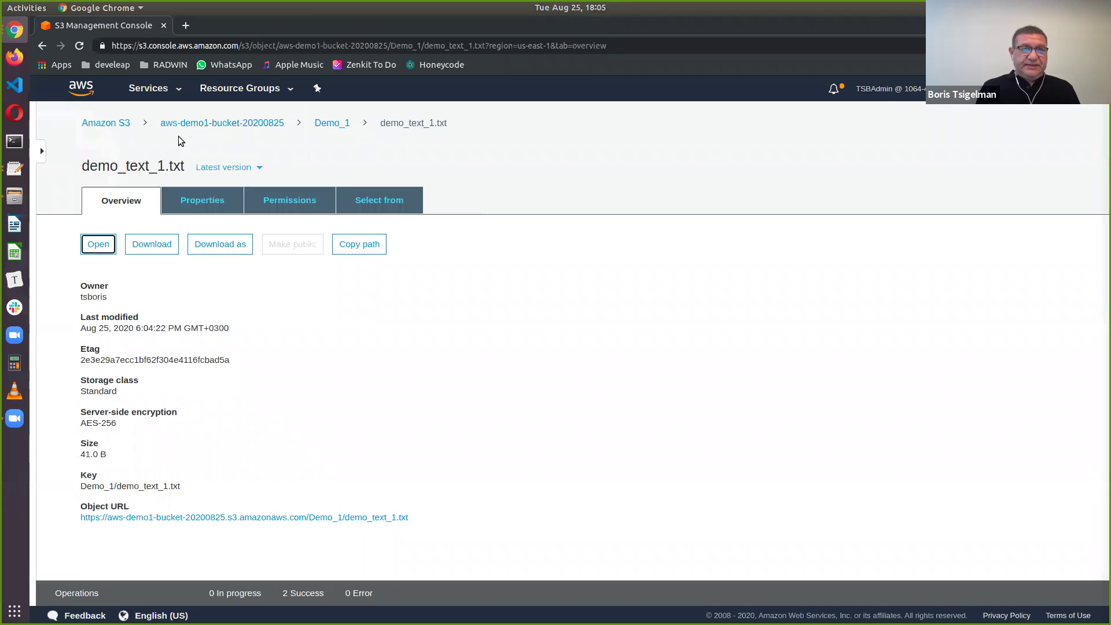
Step: Return to the list of S3 buckets and delete the bucket aws-demo1-bucket-20200825 with all its objects, confirming with the bucket name
{"action": "left_click", "coordinate": [329, 122]}
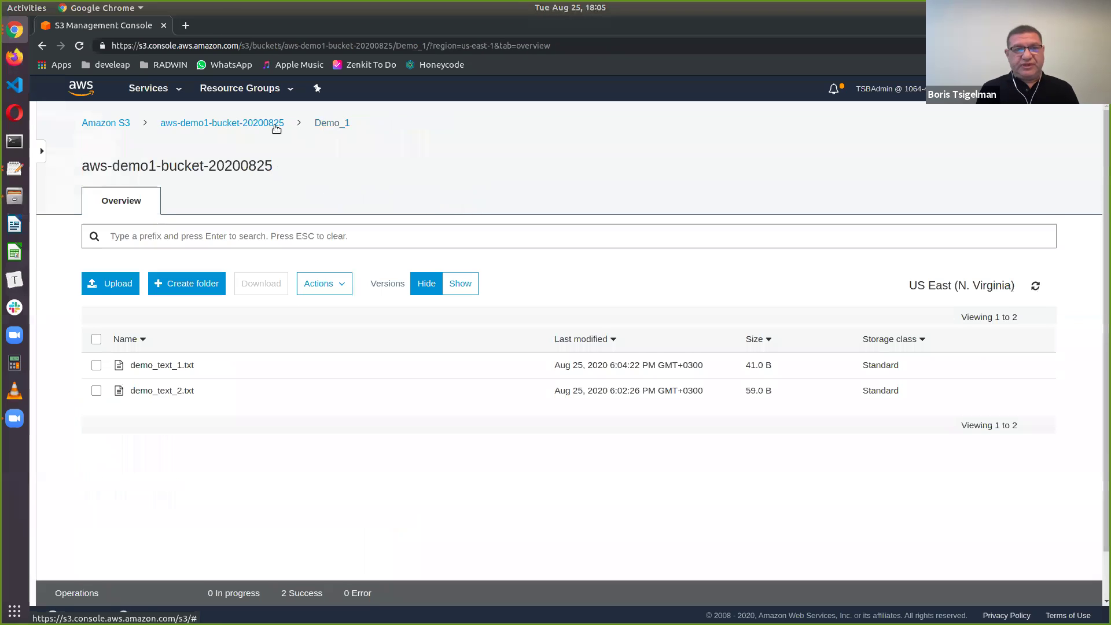
{"action": "left_click", "coordinate": [246, 128]}
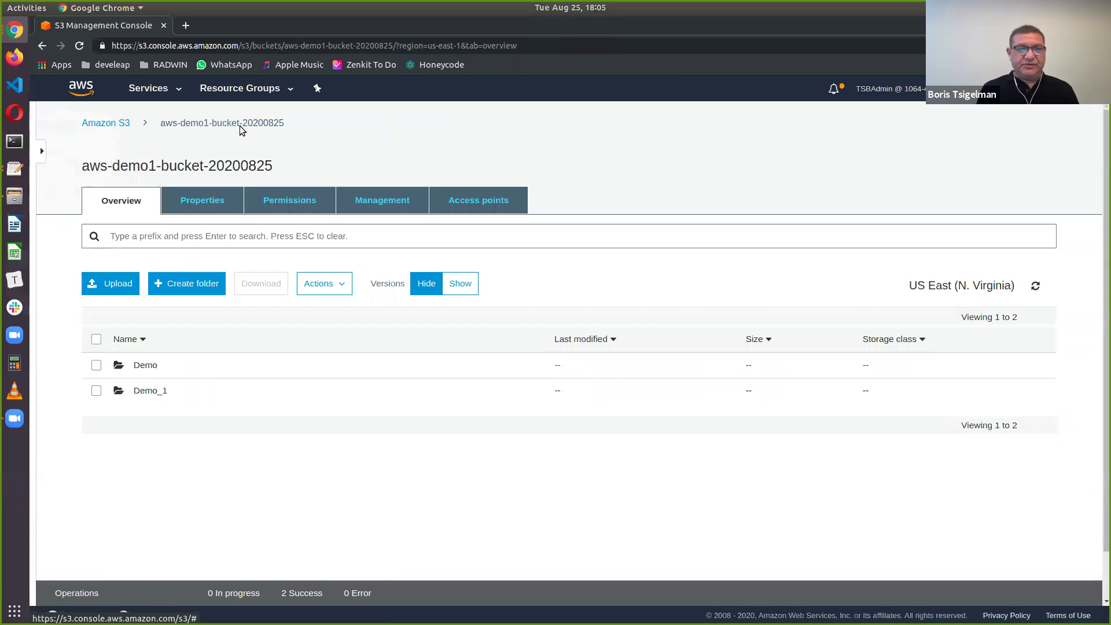
{"action": "left_click", "coordinate": [115, 124]}
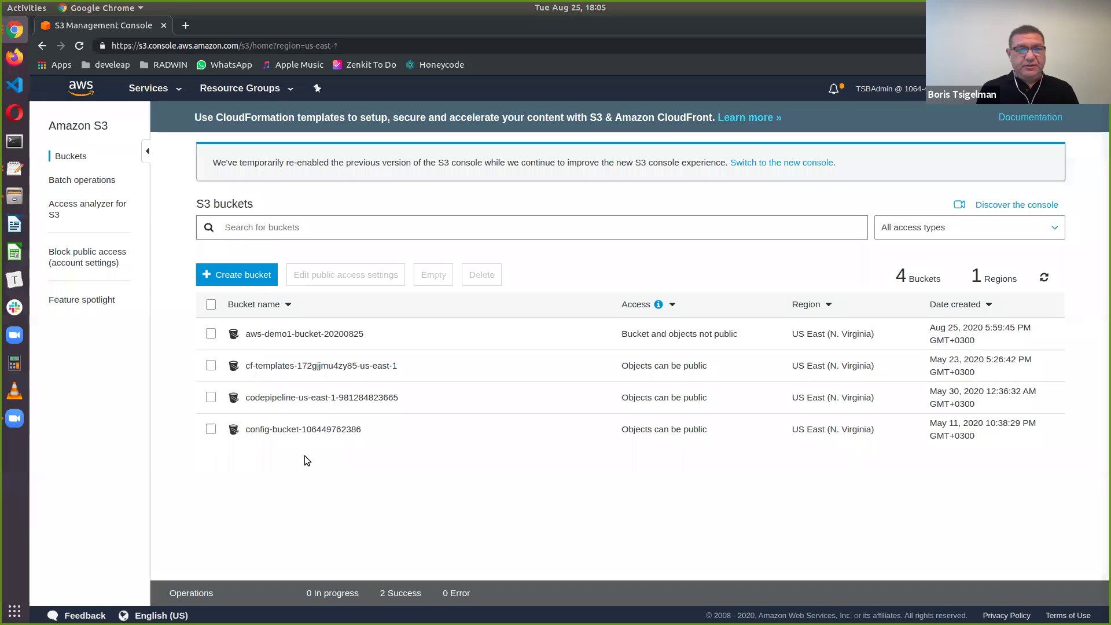
{"action": "left_click", "coordinate": [210, 334]}
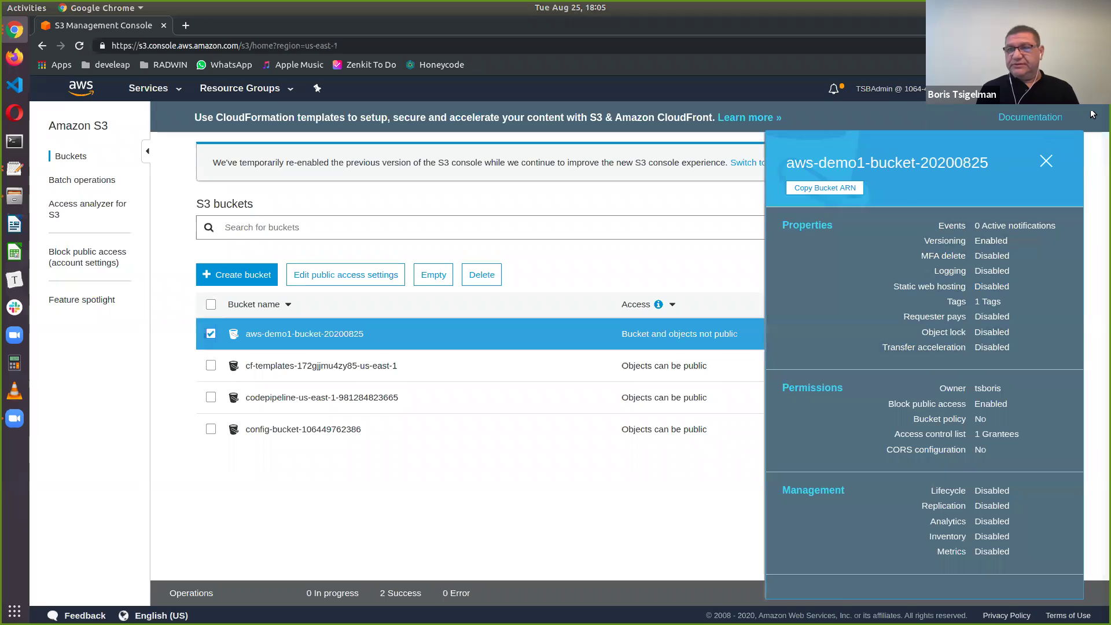
{"action": "left_click", "coordinate": [1045, 161]}
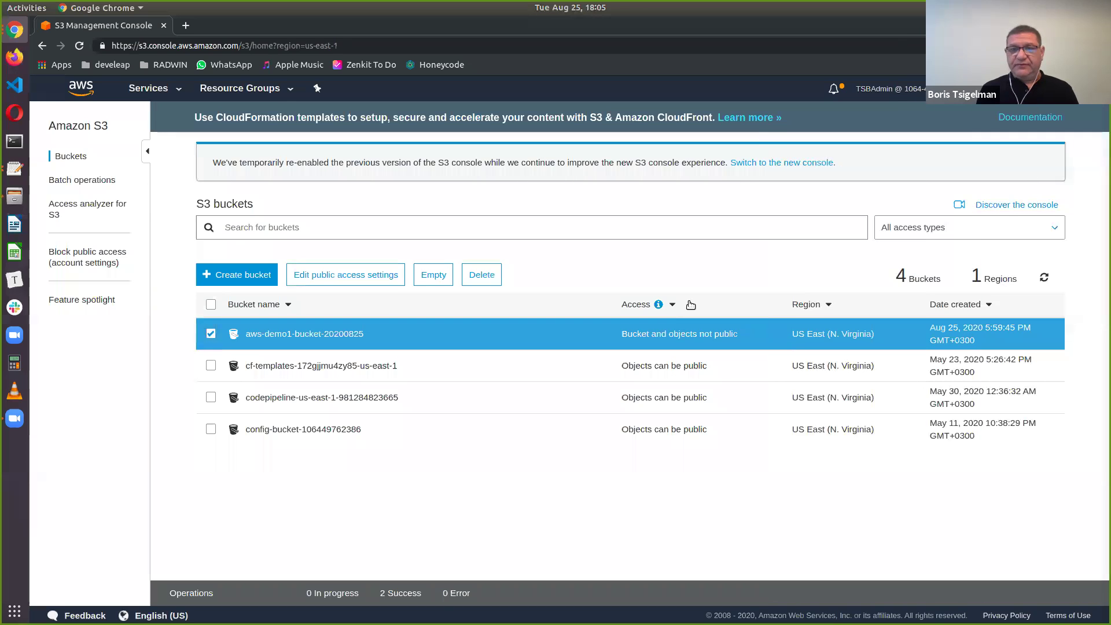
{"action": "left_click", "coordinate": [482, 277]}
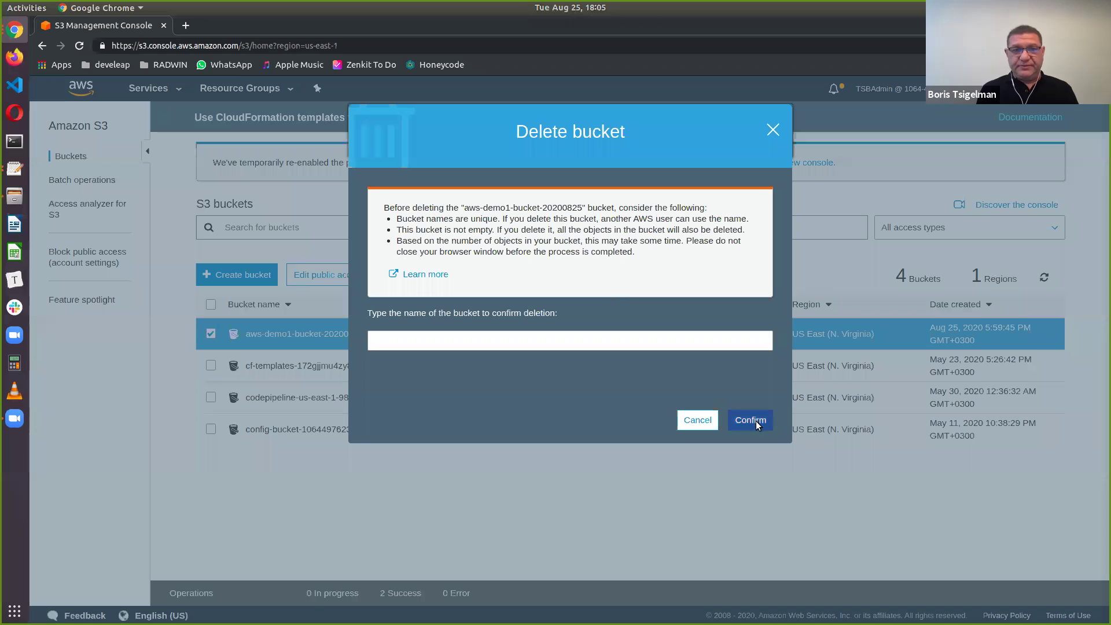
{"action": "left_click_drag", "start_coordinate": [464, 206], "coordinate": [579, 209]}
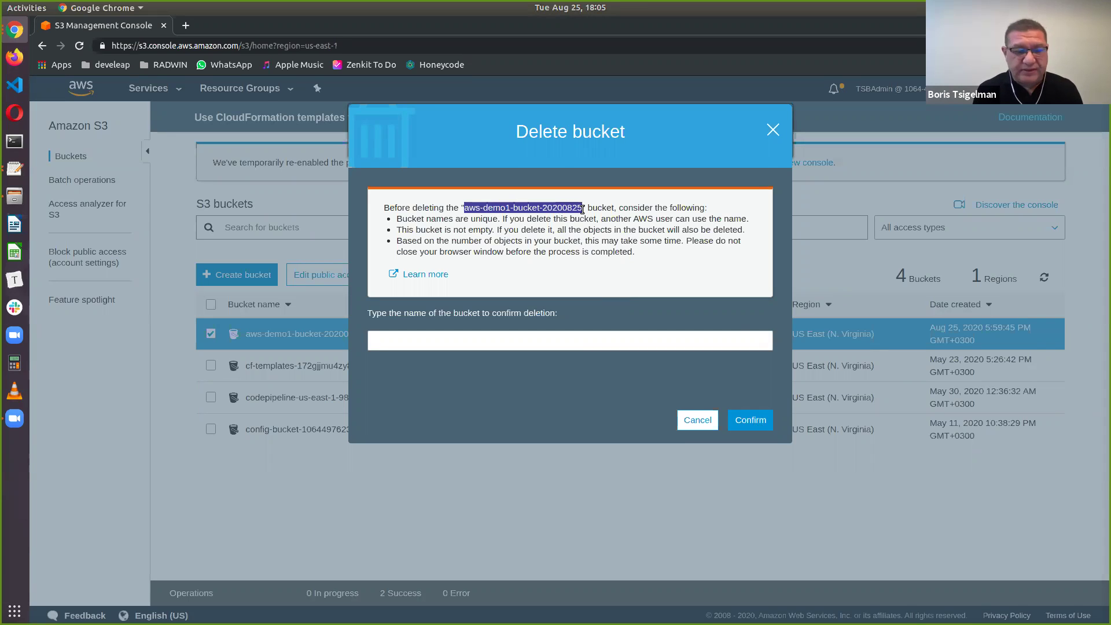
{"action": "left_click", "coordinate": [472, 337]}
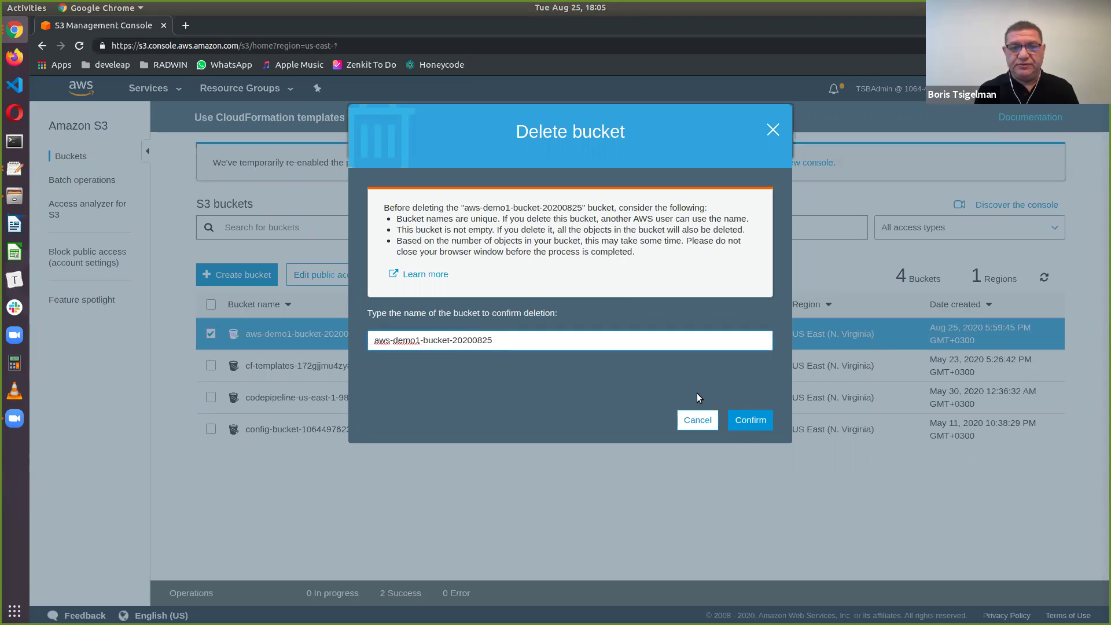
{"action": "left_click", "coordinate": [751, 422]}
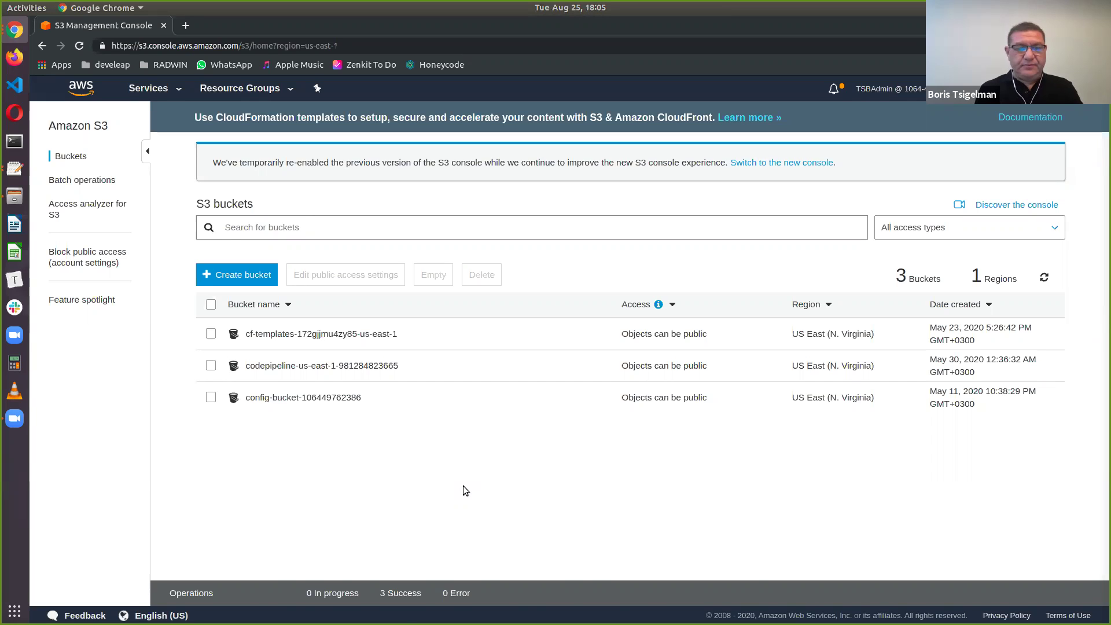
{"action": "key", "text": "alt+Tab"}
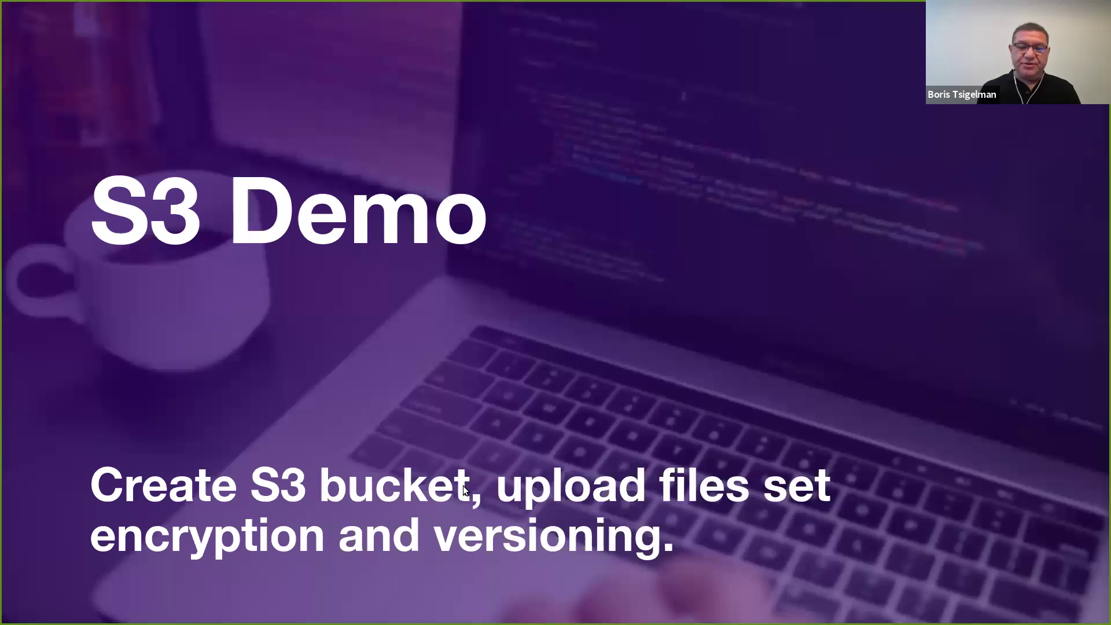
{"action": "key", "text": "Right"}
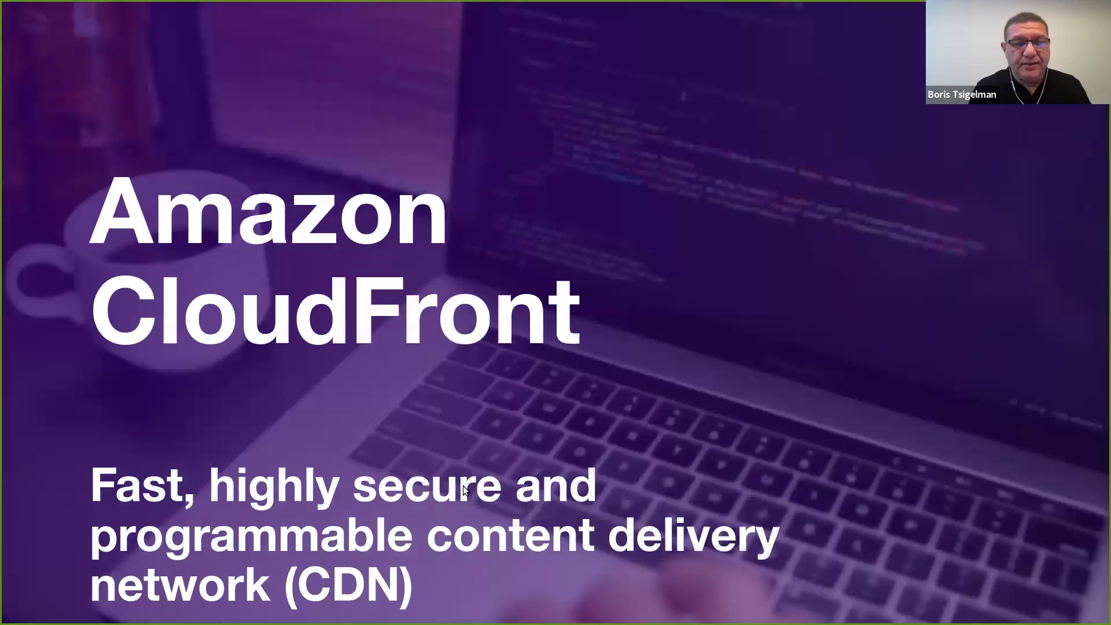